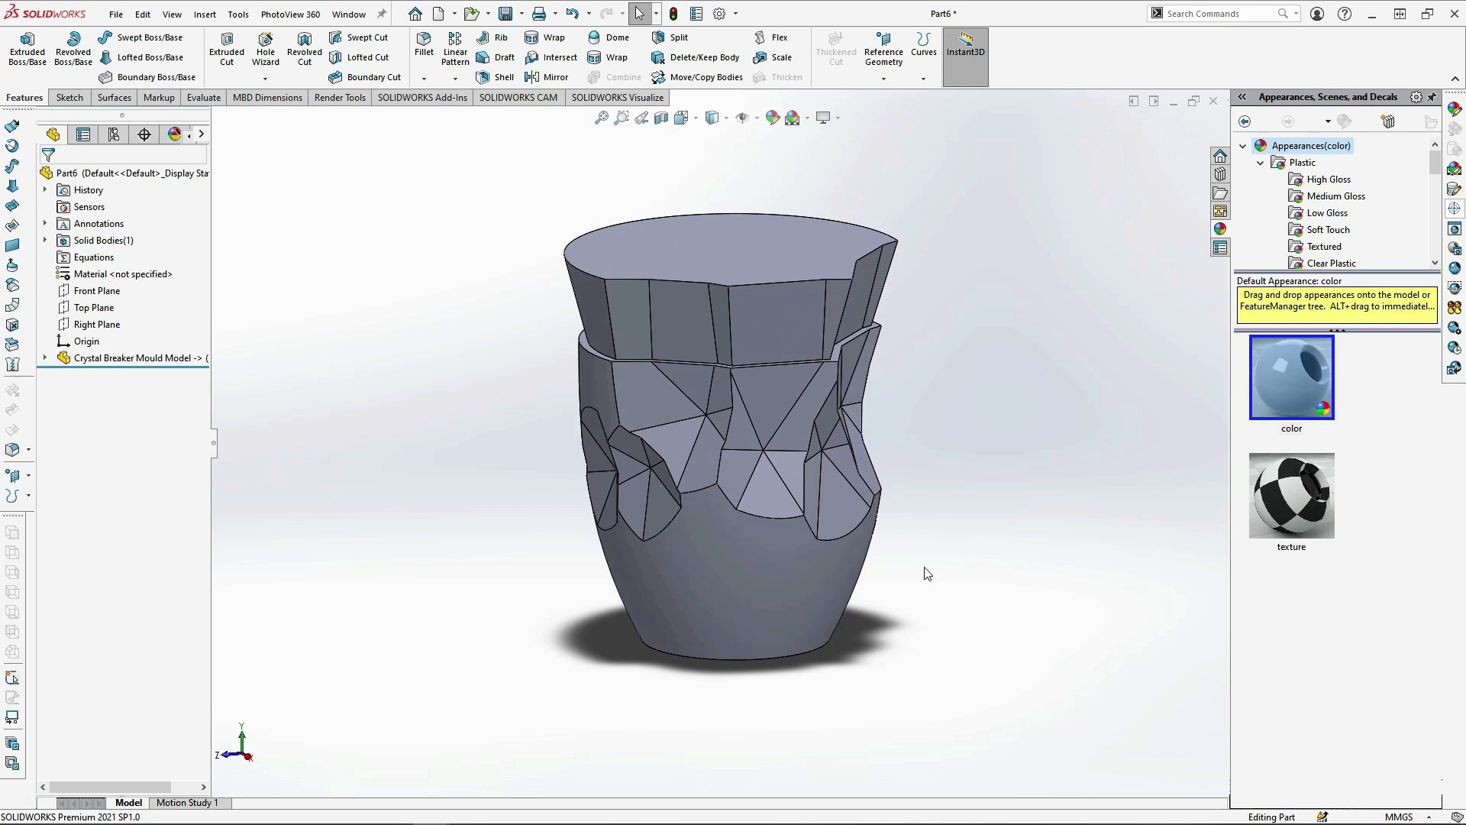
pyautogui.moveTo(928, 573); pyautogui.dragTo(926, 507, button='middle')
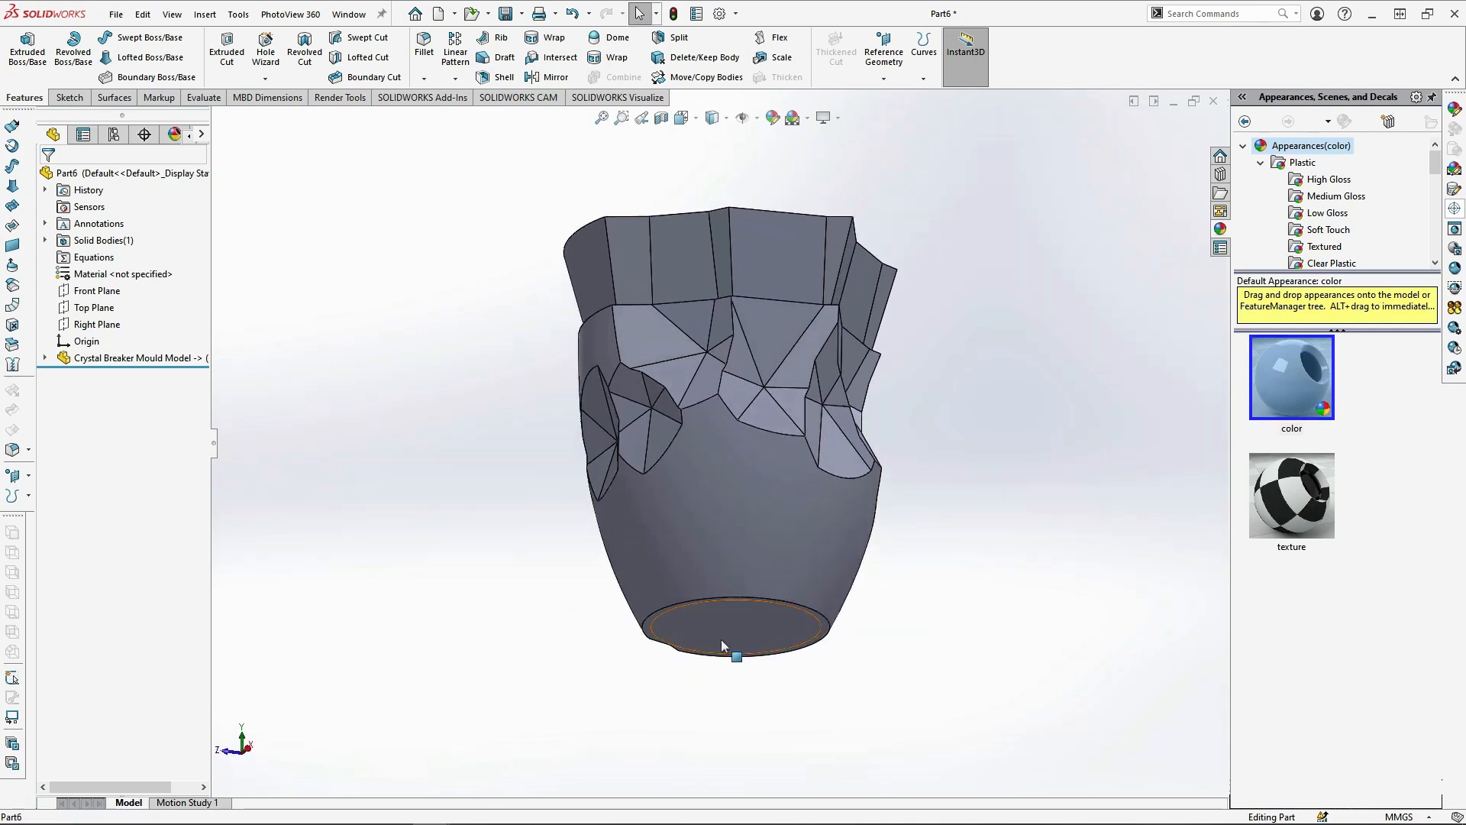
pyautogui.click(721, 639)
pyautogui.moveTo(828, 644); pyautogui.dragTo(963, 598, button='middle')
pyautogui.click(977, 571)
pyautogui.moveTo(970, 534); pyautogui.dragTo(972, 567, button='middle')
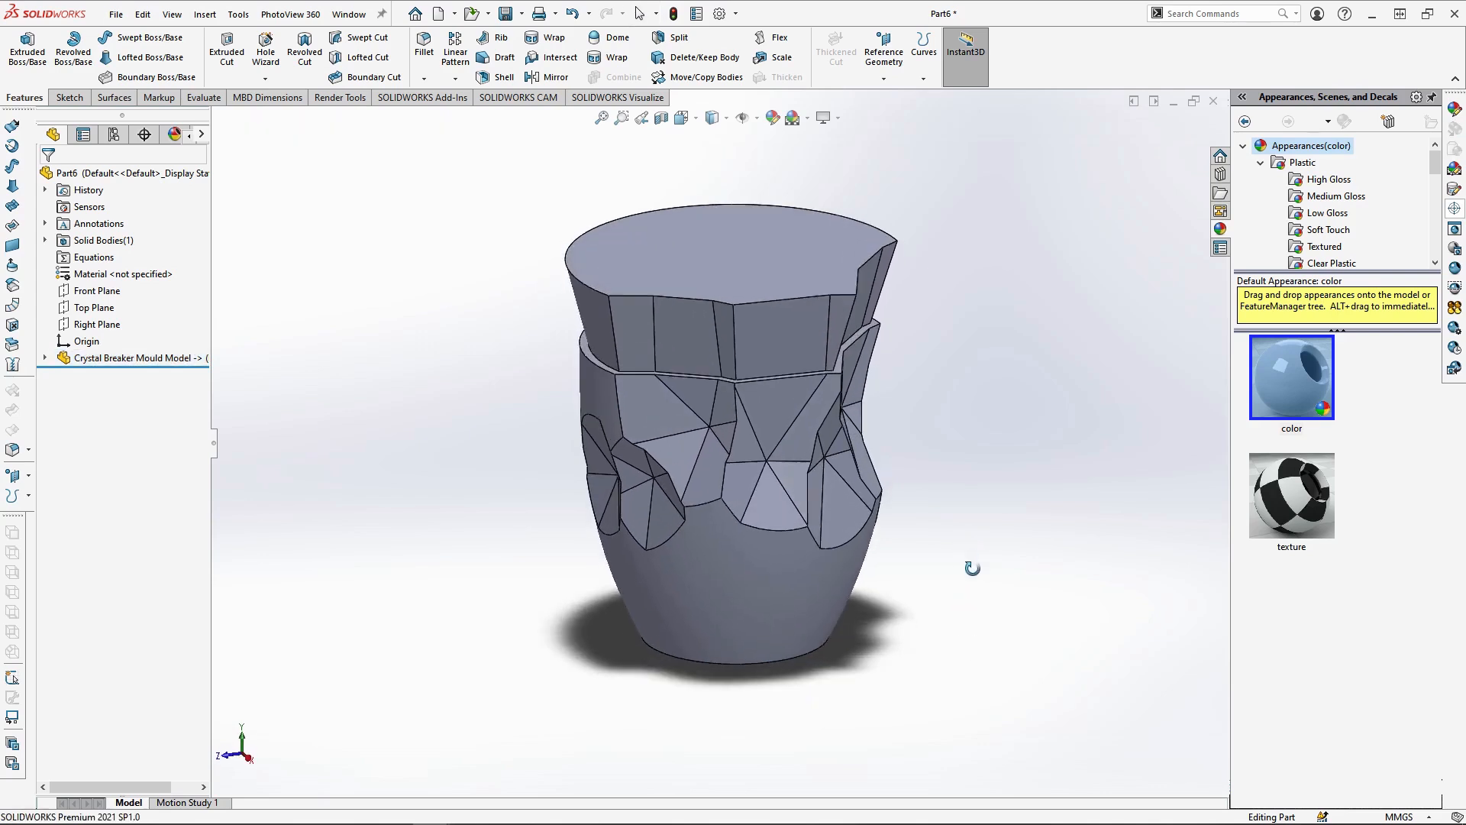
# Sketch a 200 by 200 mm centre rectangle about the origin on the beaker model's top face
pyautogui.click(741, 270)
pyautogui.click(790, 220)
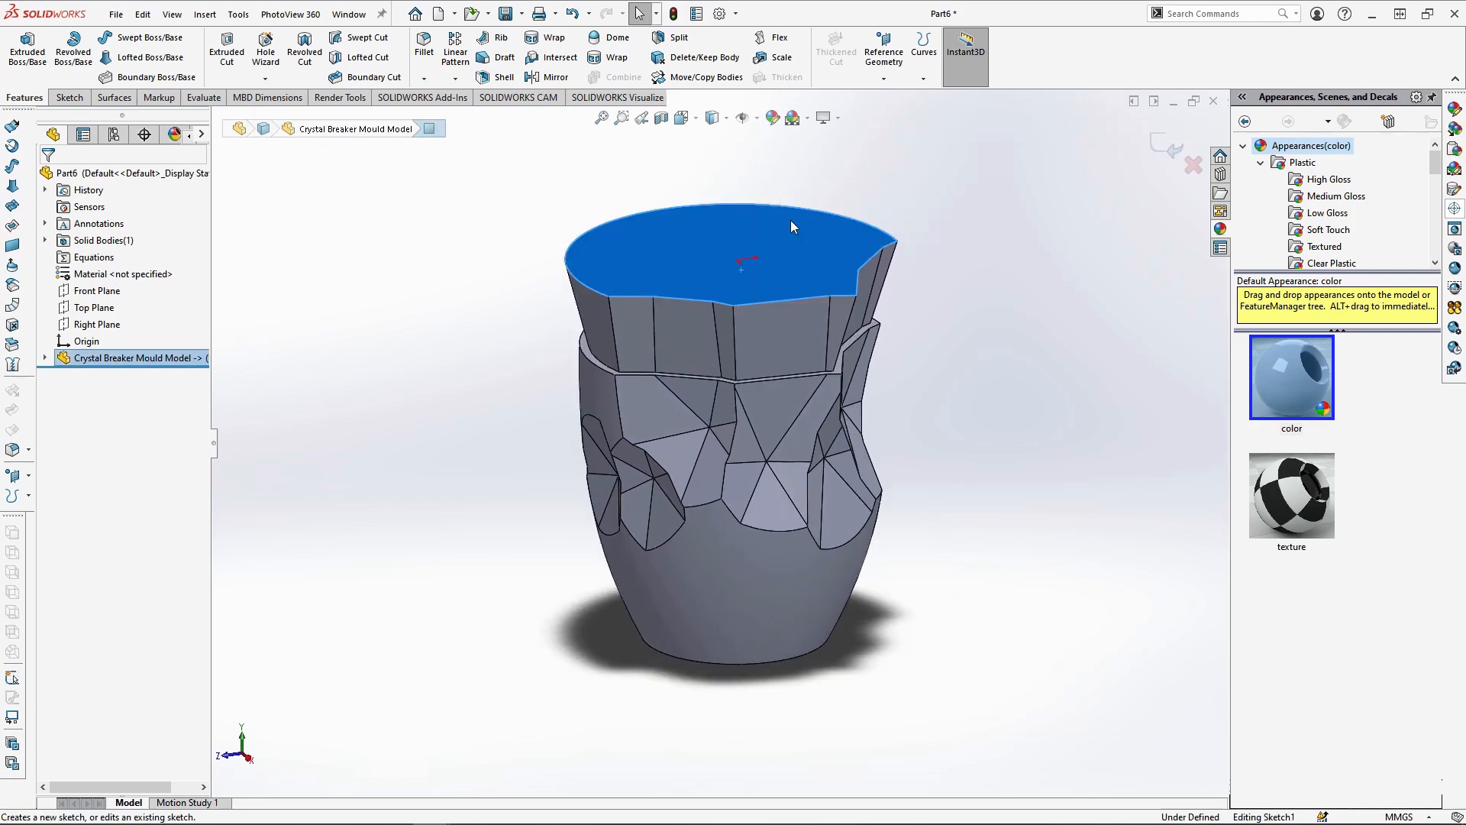
pyautogui.click(681, 117)
pyautogui.click(702, 159)
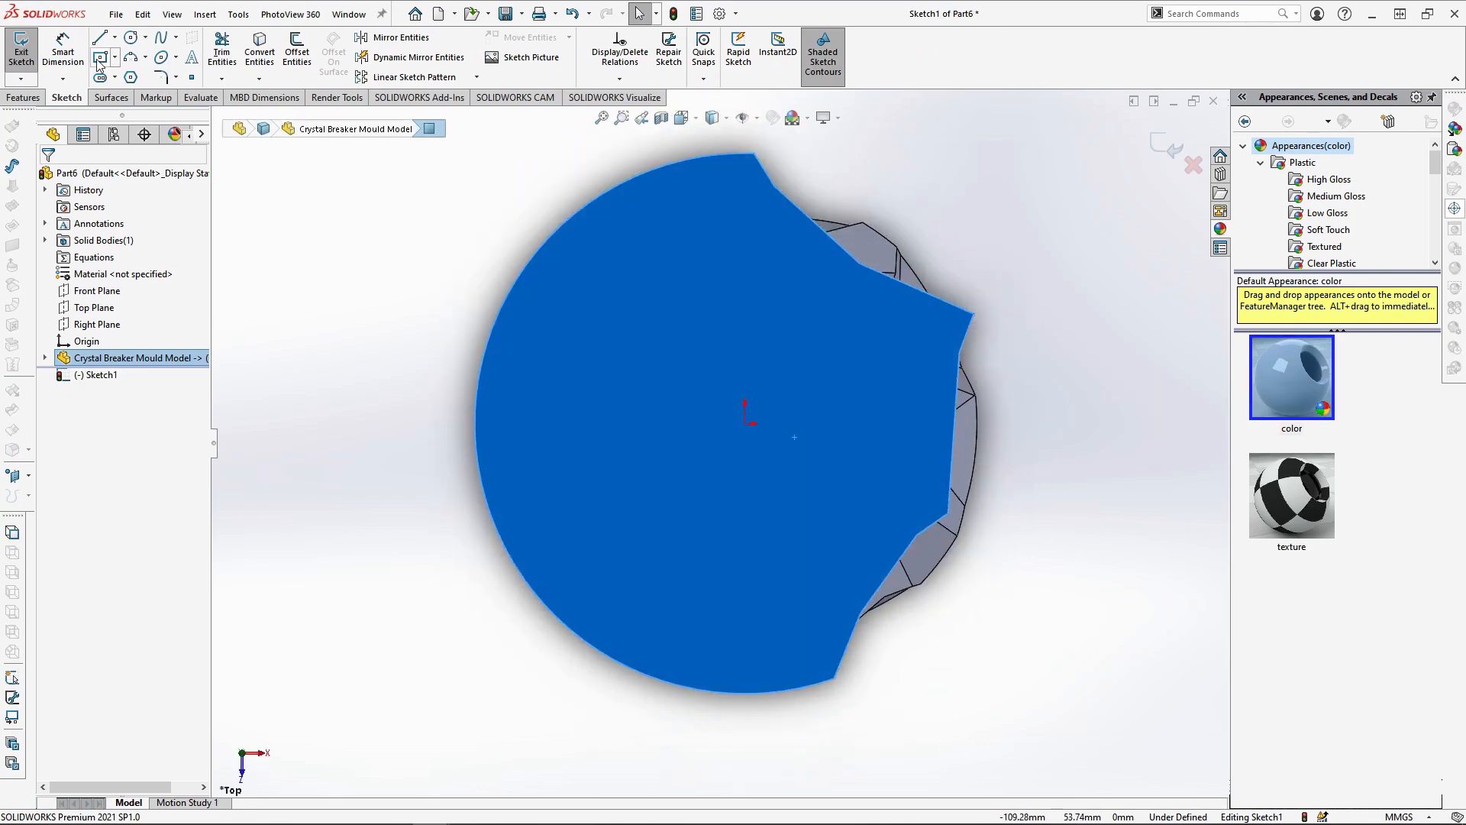
pyautogui.click(100, 58)
pyautogui.click(746, 422)
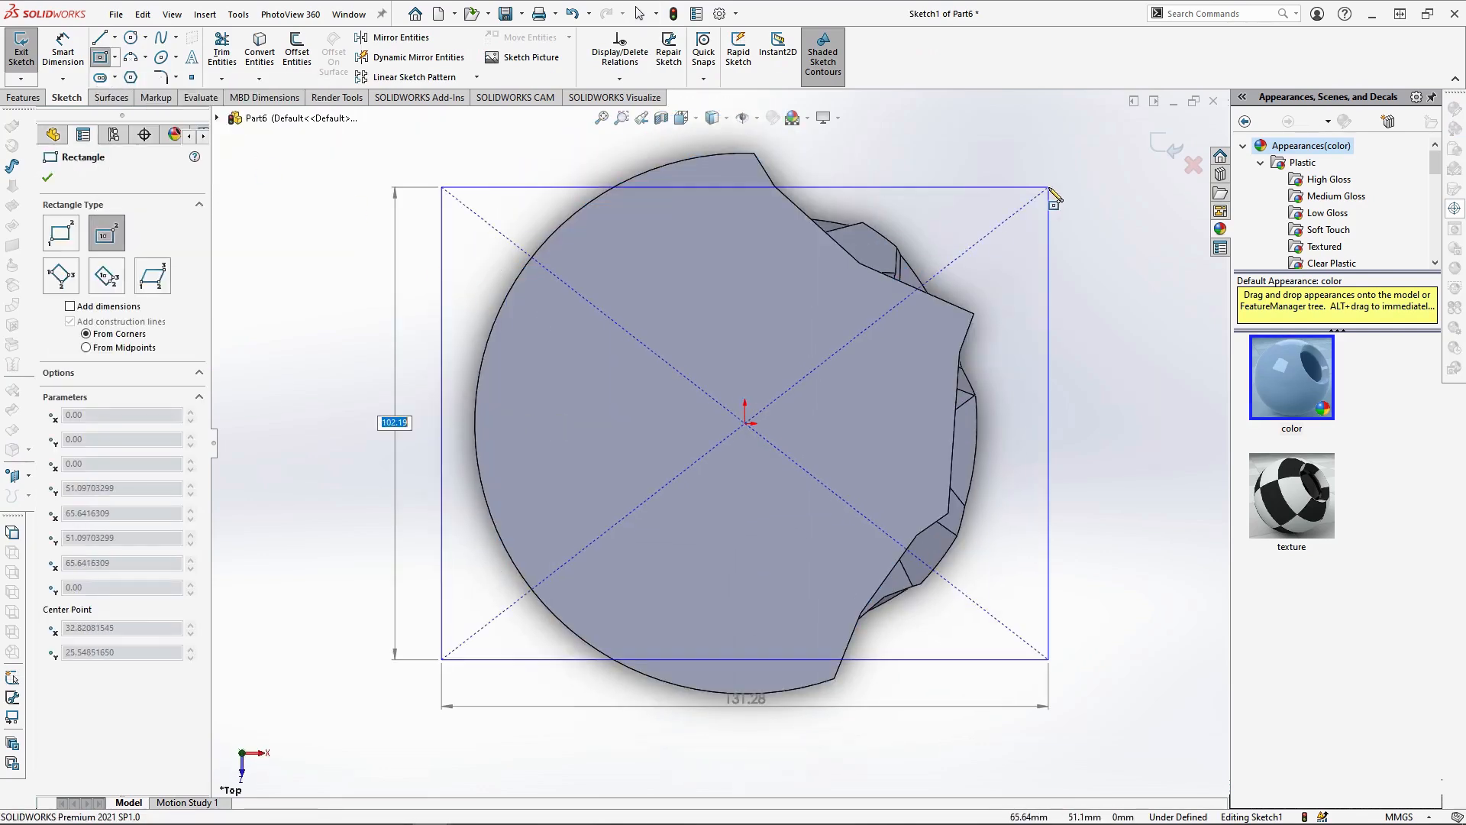
pyautogui.write('200')
pyautogui.press('Tab')
pyautogui.write('200')
pyautogui.press('Return')
pyautogui.scroll(3, 898, 309)
# Dimension the rectangle's vertical side at 200 mm
pyautogui.click(63, 51)
pyautogui.click(465, 321)
pyautogui.click(428, 319)
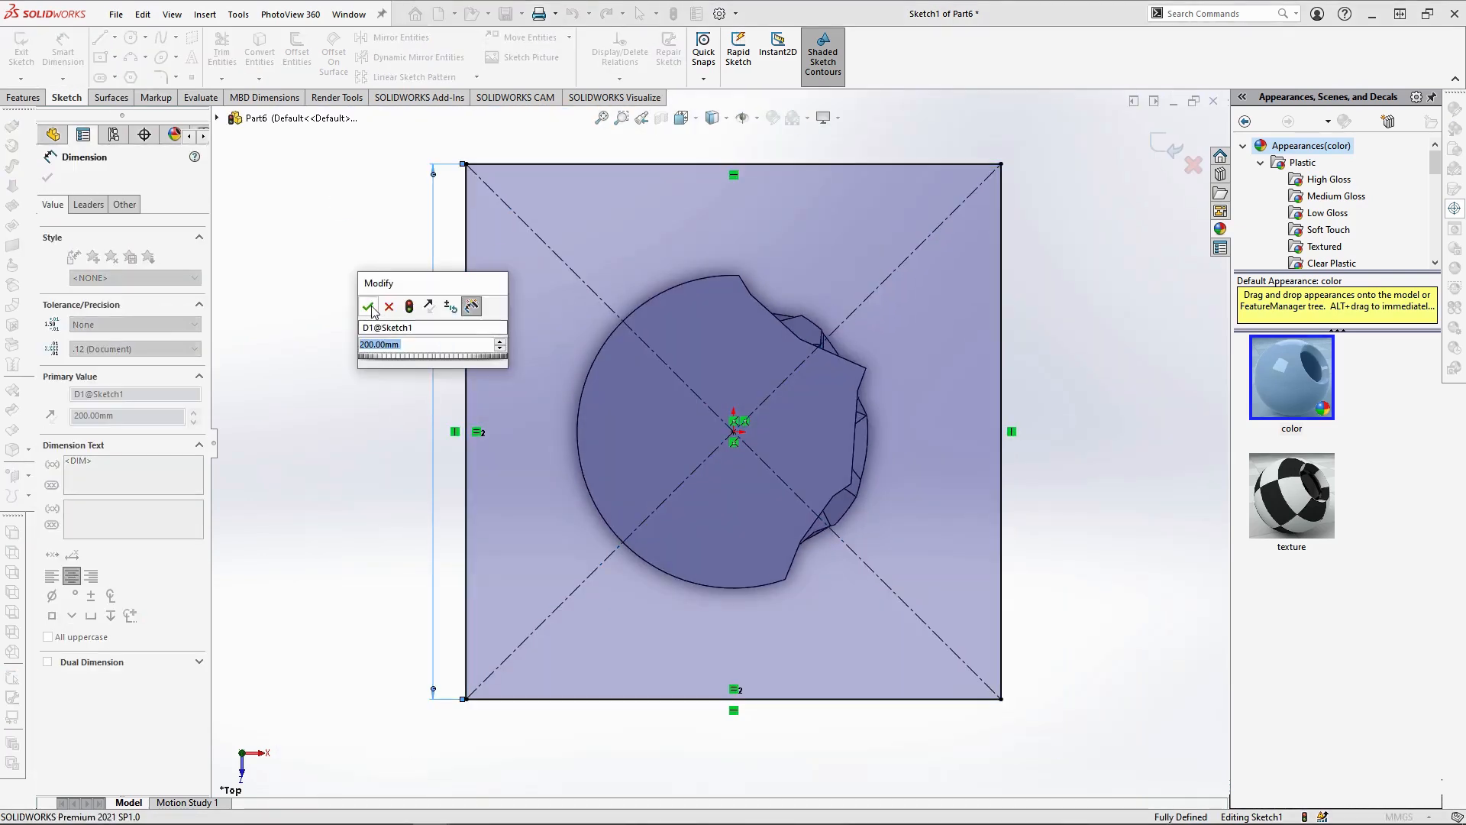
pyautogui.press('Return')
# Extrude the square downwards up to a vertex on the beaker's base edge, as a separate body without merging
pyautogui.click(17, 102)
pyautogui.click(26, 47)
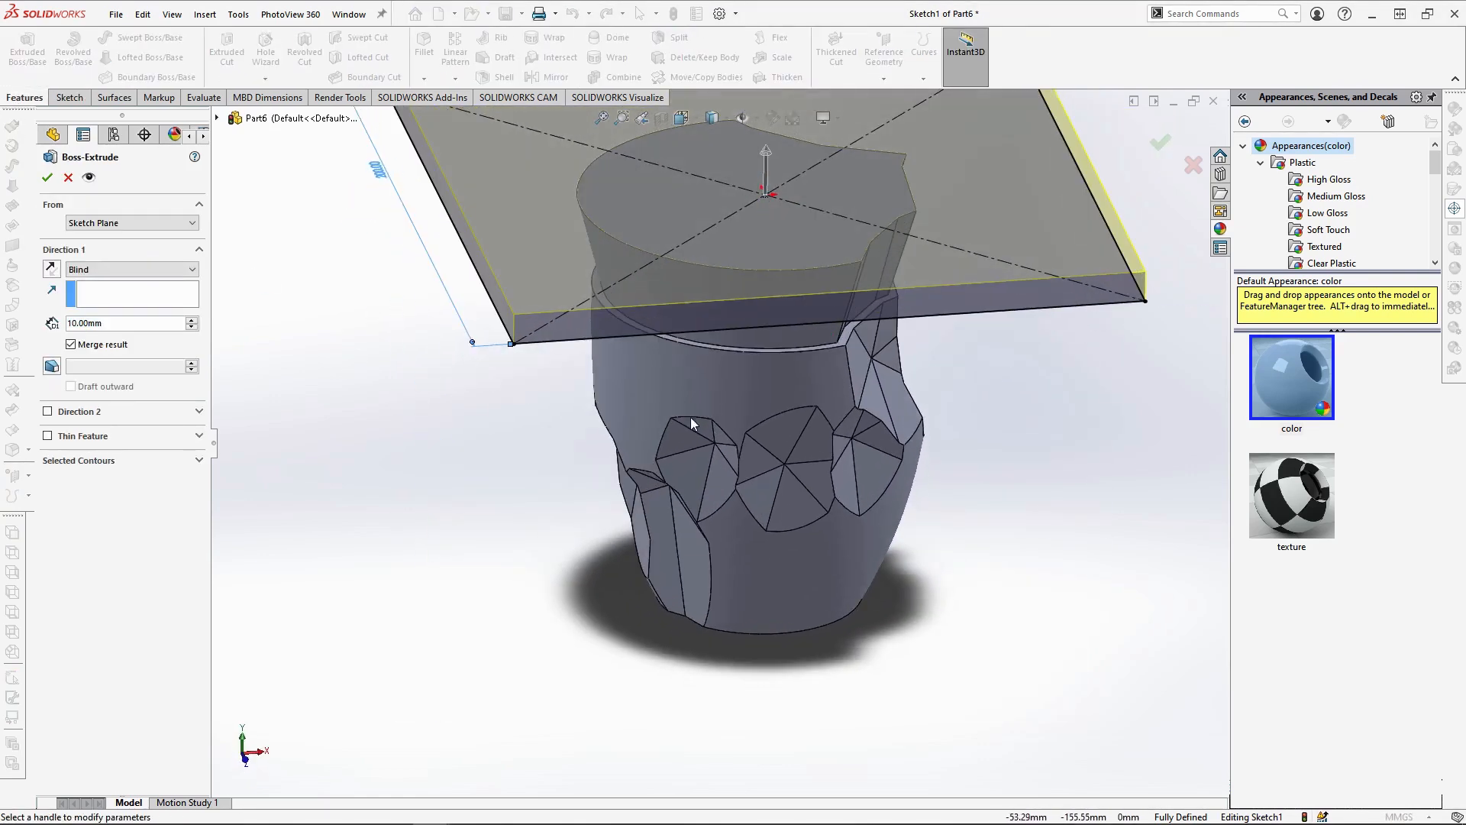
pyautogui.click(685, 615)
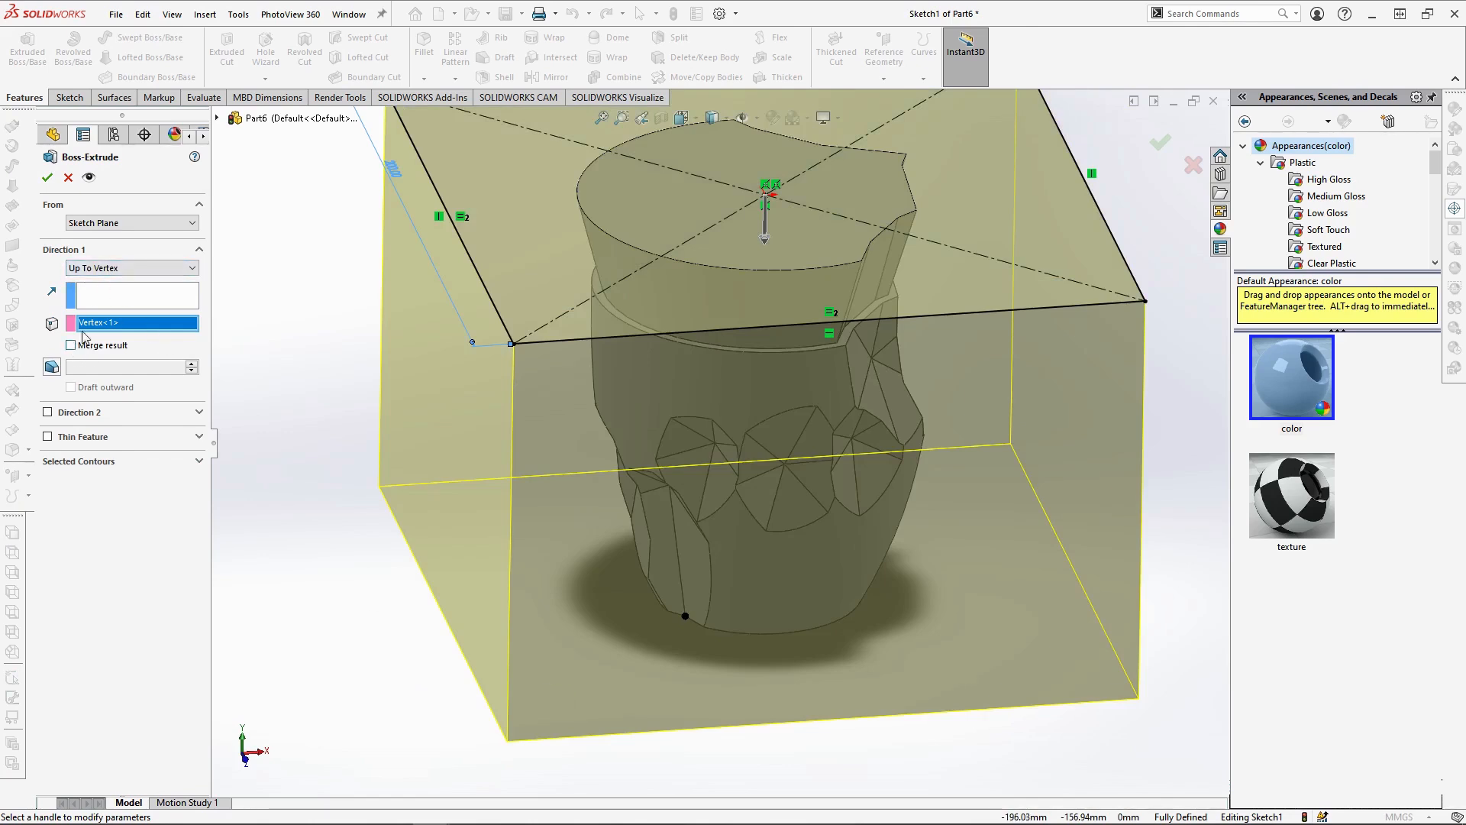
pyautogui.click(46, 178)
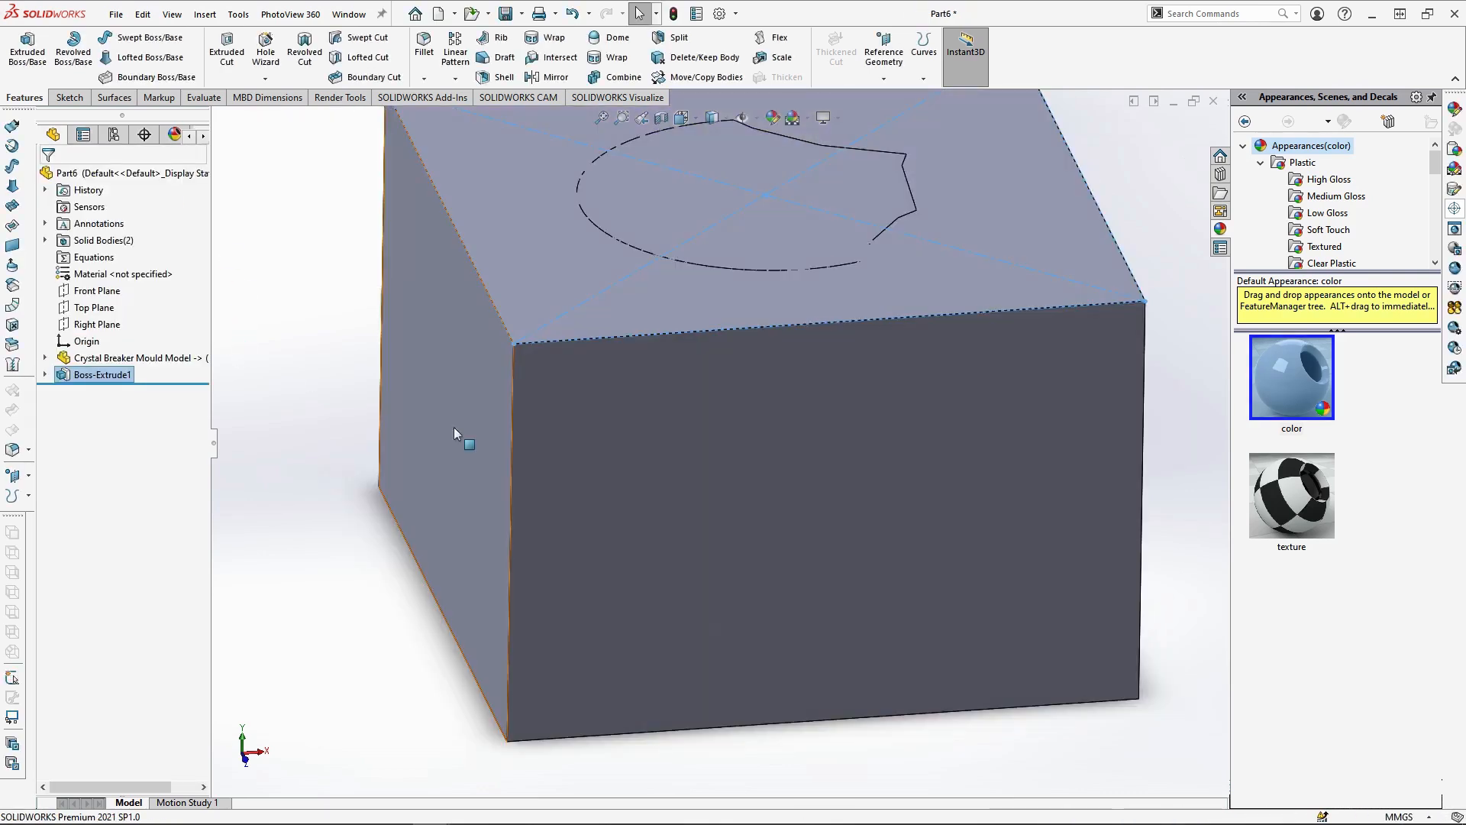
# Subtract the beaker body from the extruded block with a Combine operation
pyautogui.moveTo(456, 432); pyautogui.dragTo(482, 501, button='middle')
pyautogui.scroll(1, 808, 359)
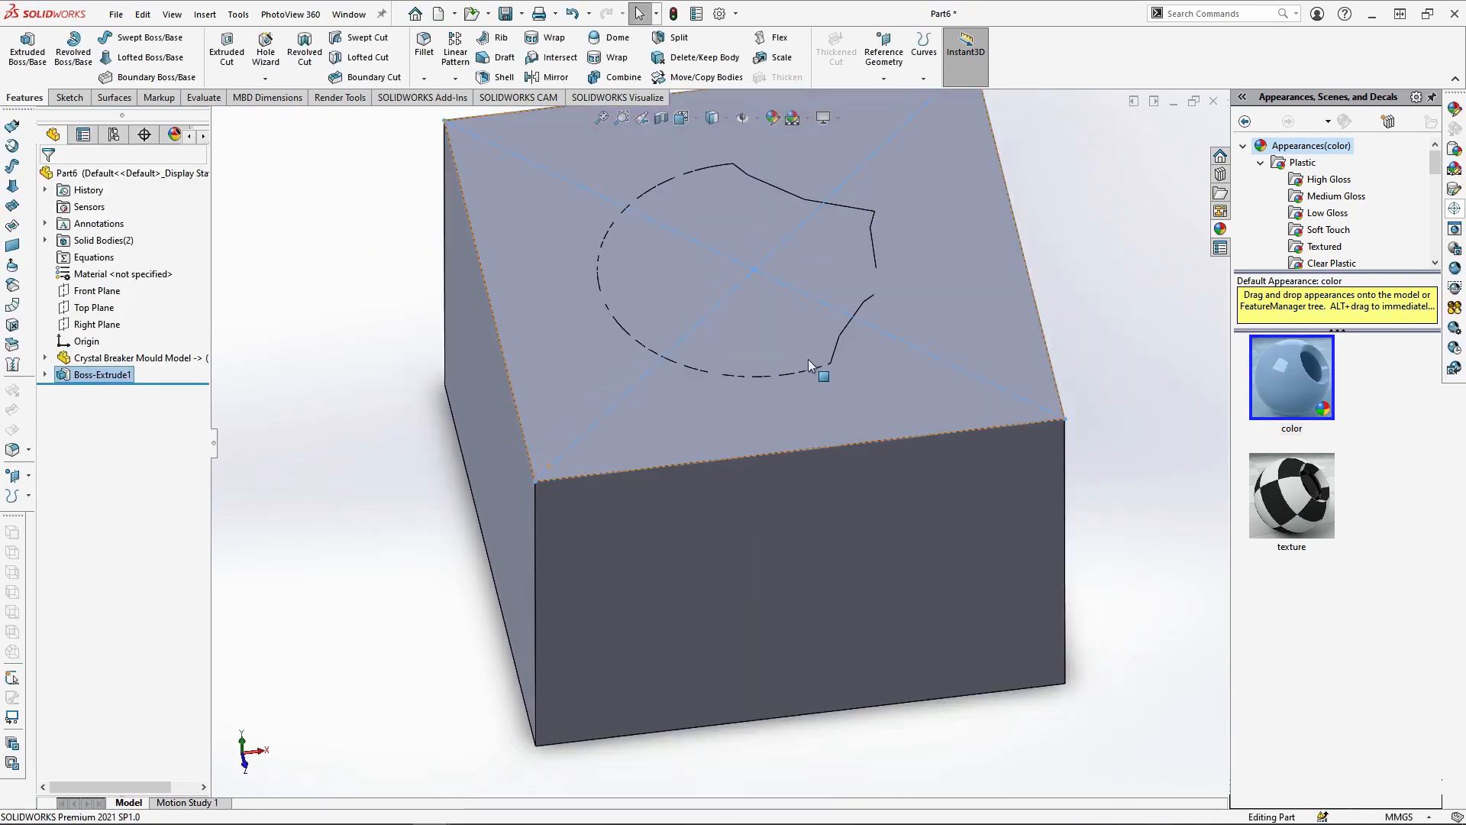
pyautogui.click(608, 77)
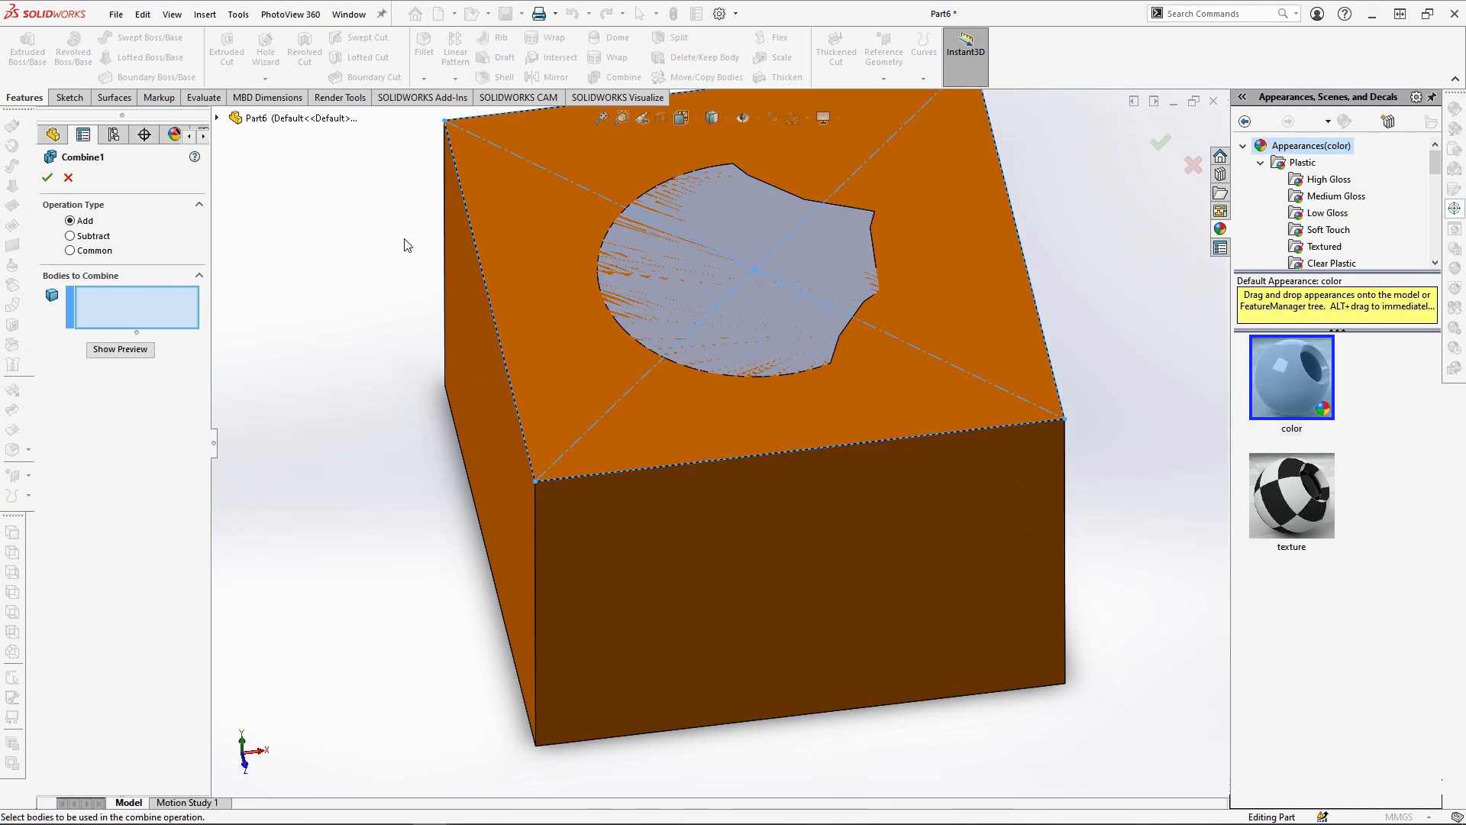
pyautogui.click(87, 236)
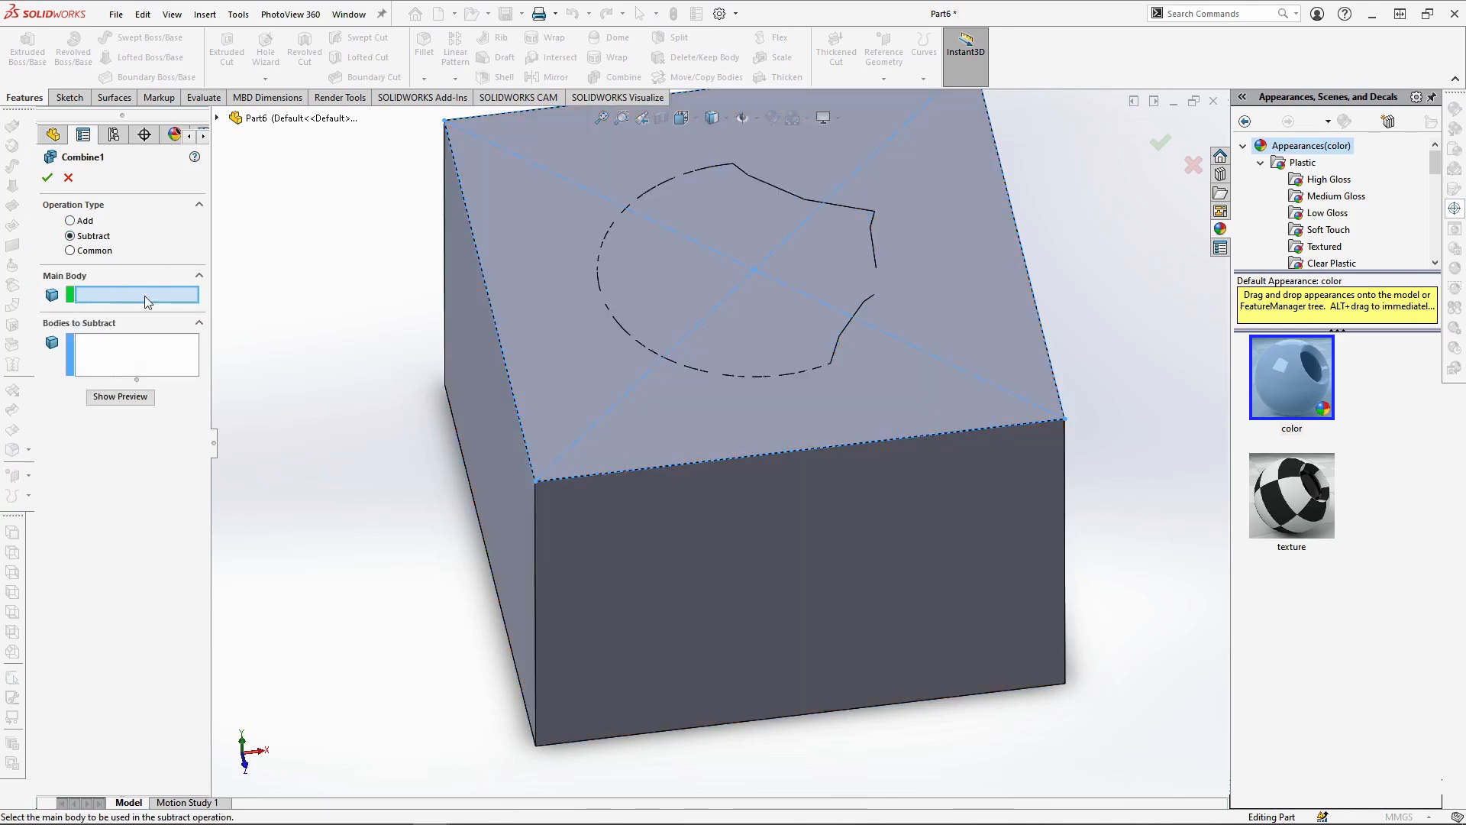
pyautogui.click(621, 415)
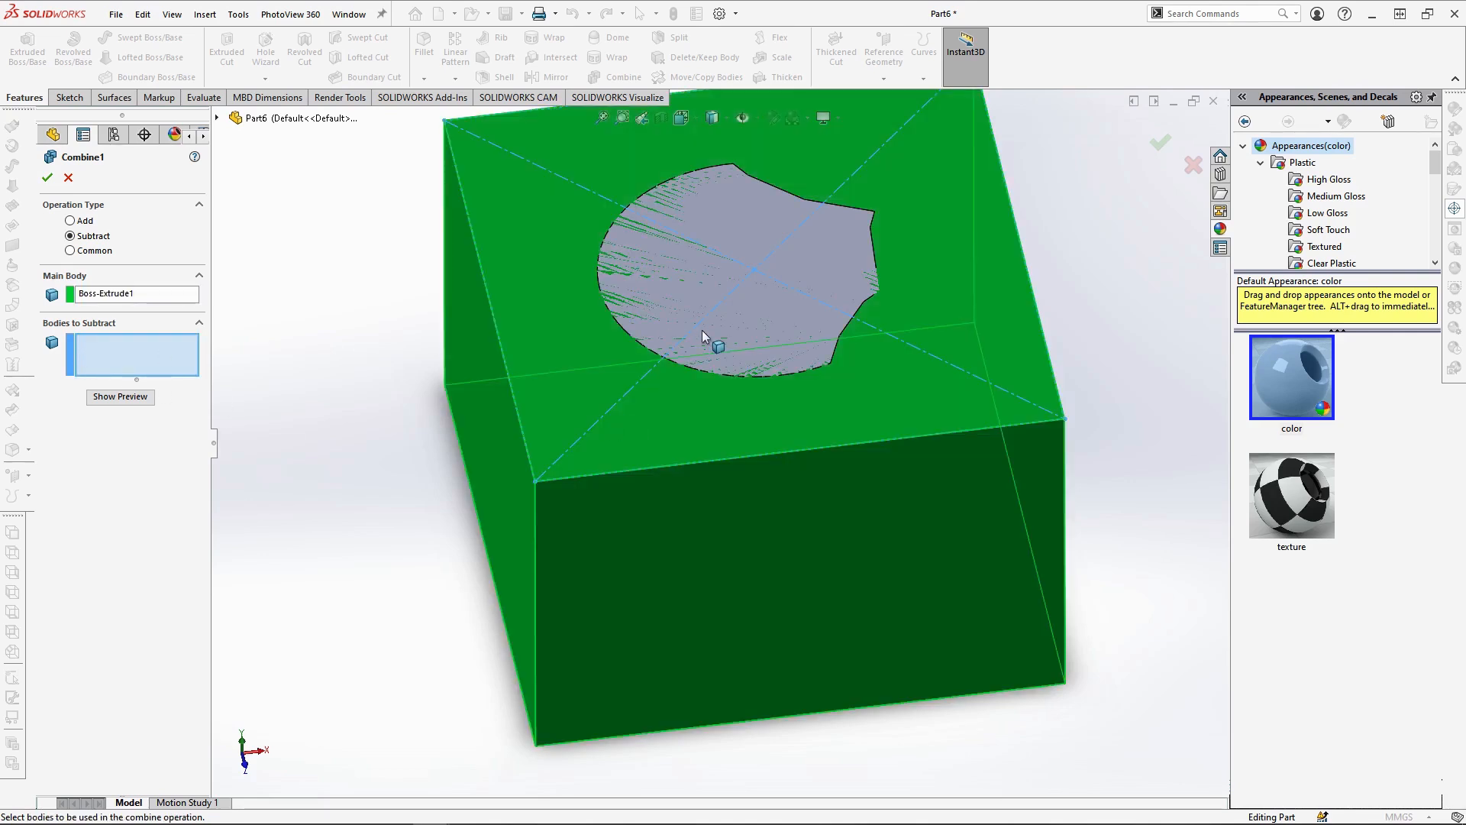
pyautogui.click(218, 119)
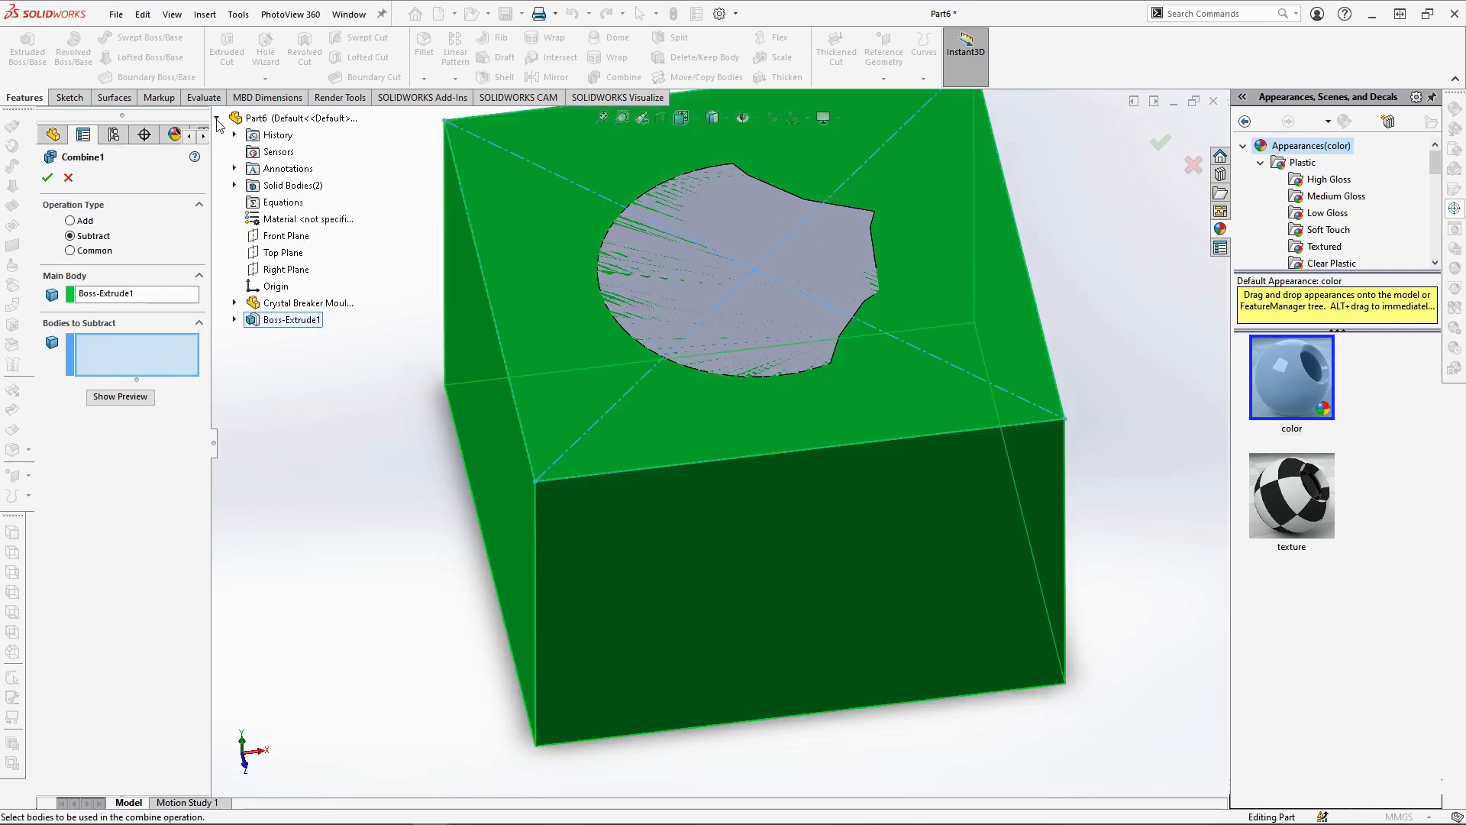
pyautogui.click(233, 185)
pyautogui.click(302, 203)
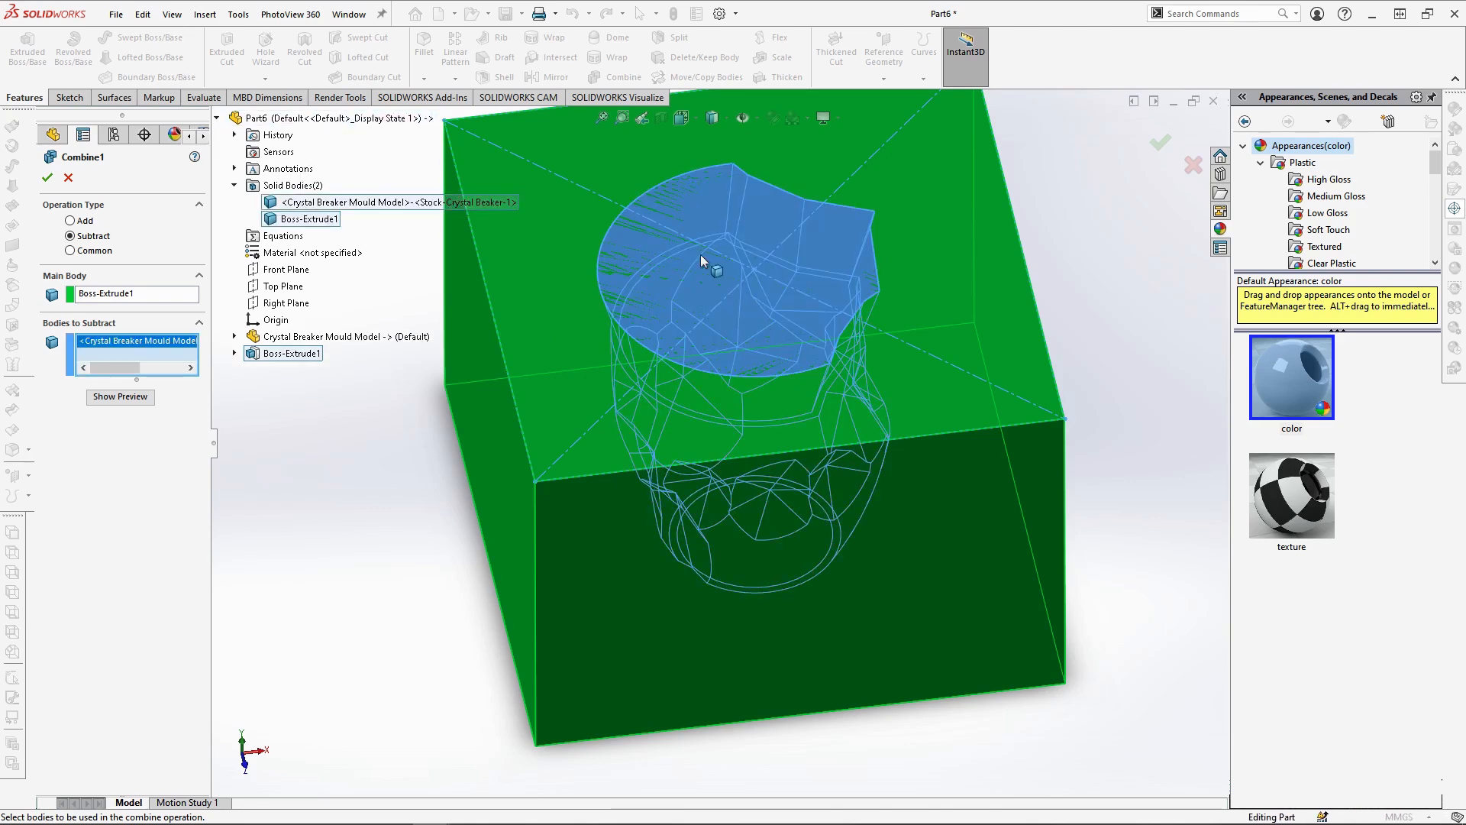
pyautogui.click(47, 177)
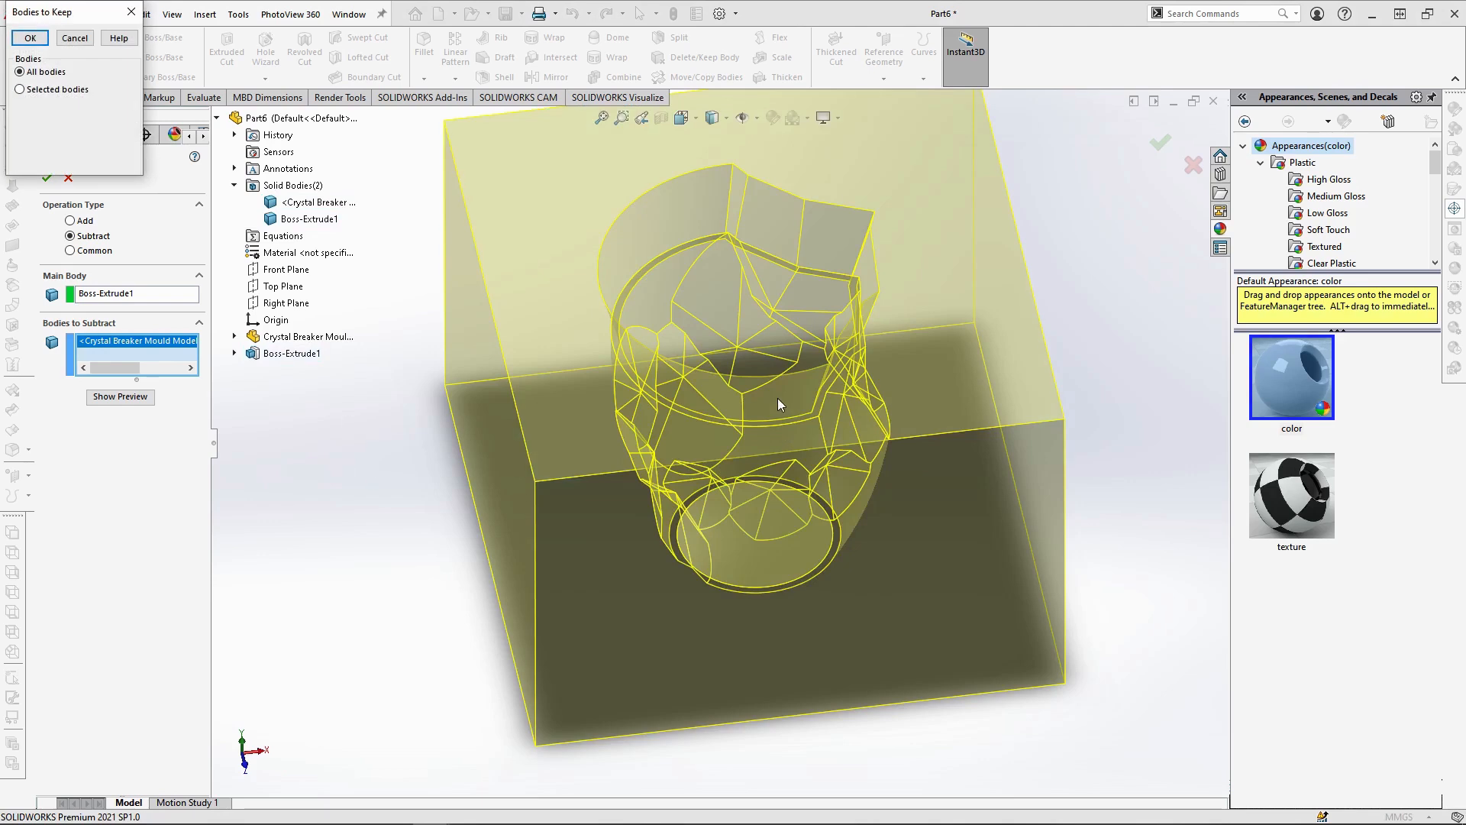
# Preview the bodies resulting from the subtraction individually and keep all bodies
pyautogui.click(21, 89)
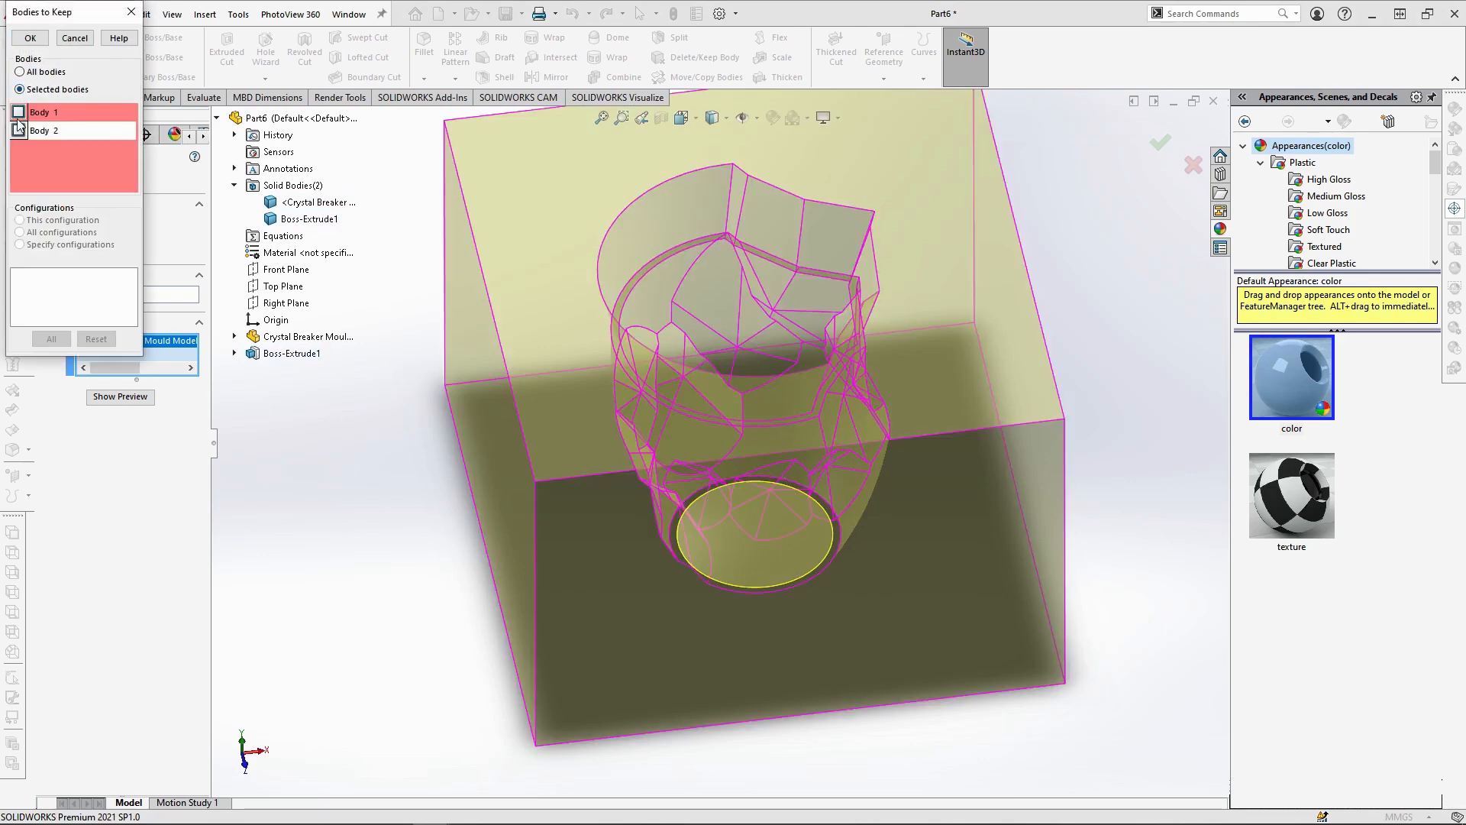
pyautogui.click(18, 112)
pyautogui.click(19, 130)
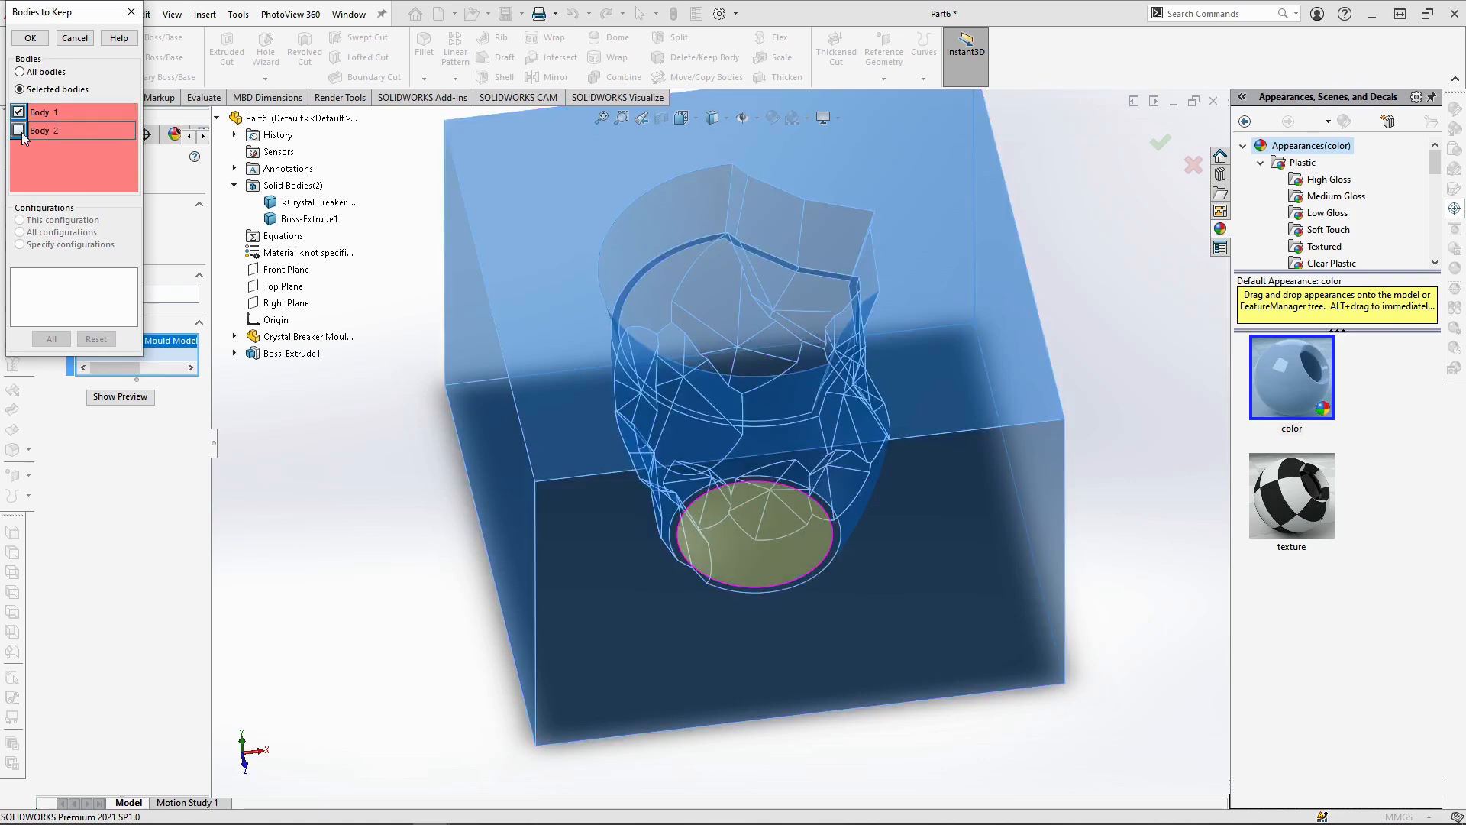
pyautogui.click(21, 73)
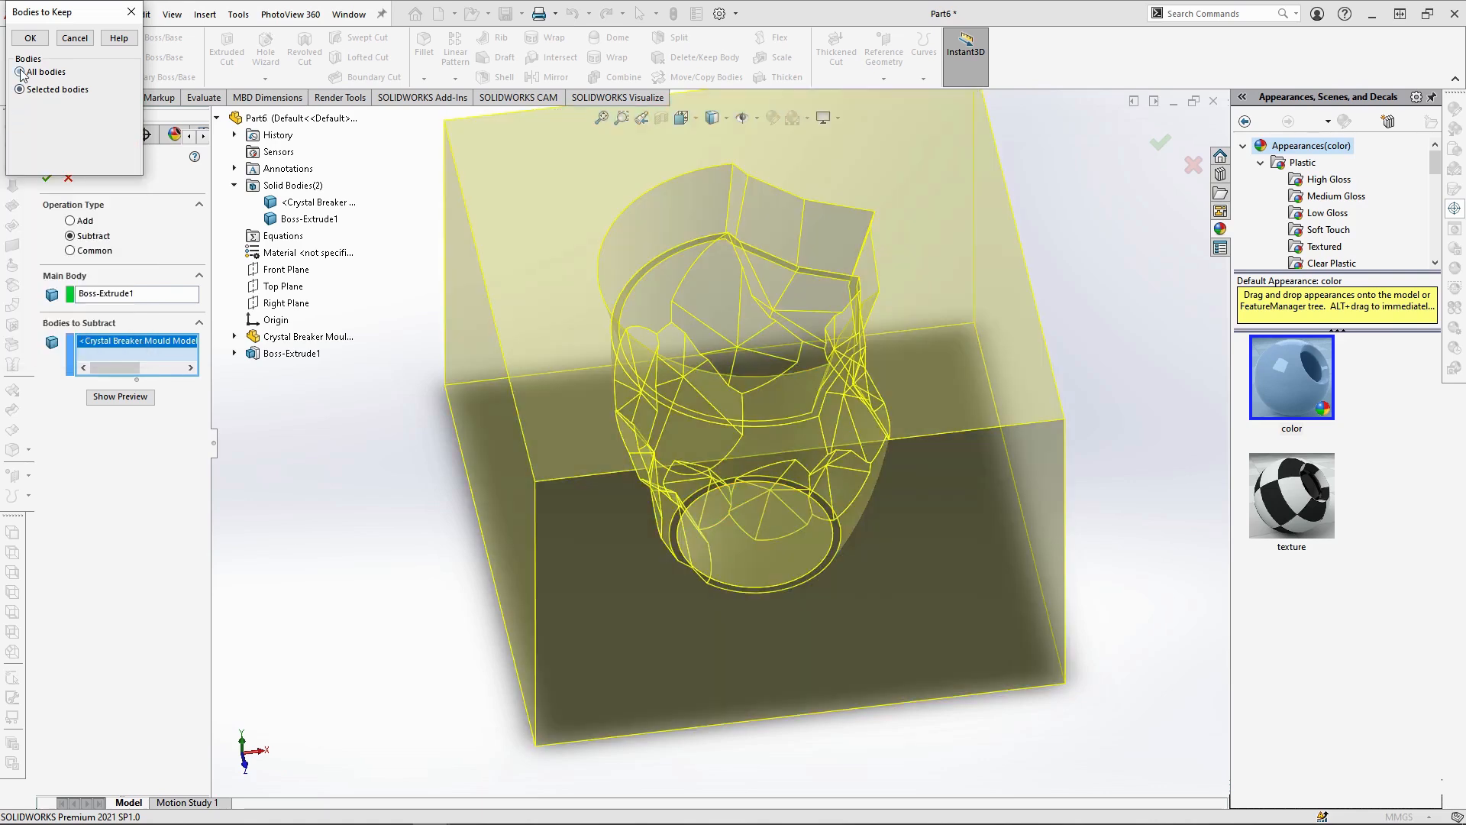
pyautogui.click(32, 38)
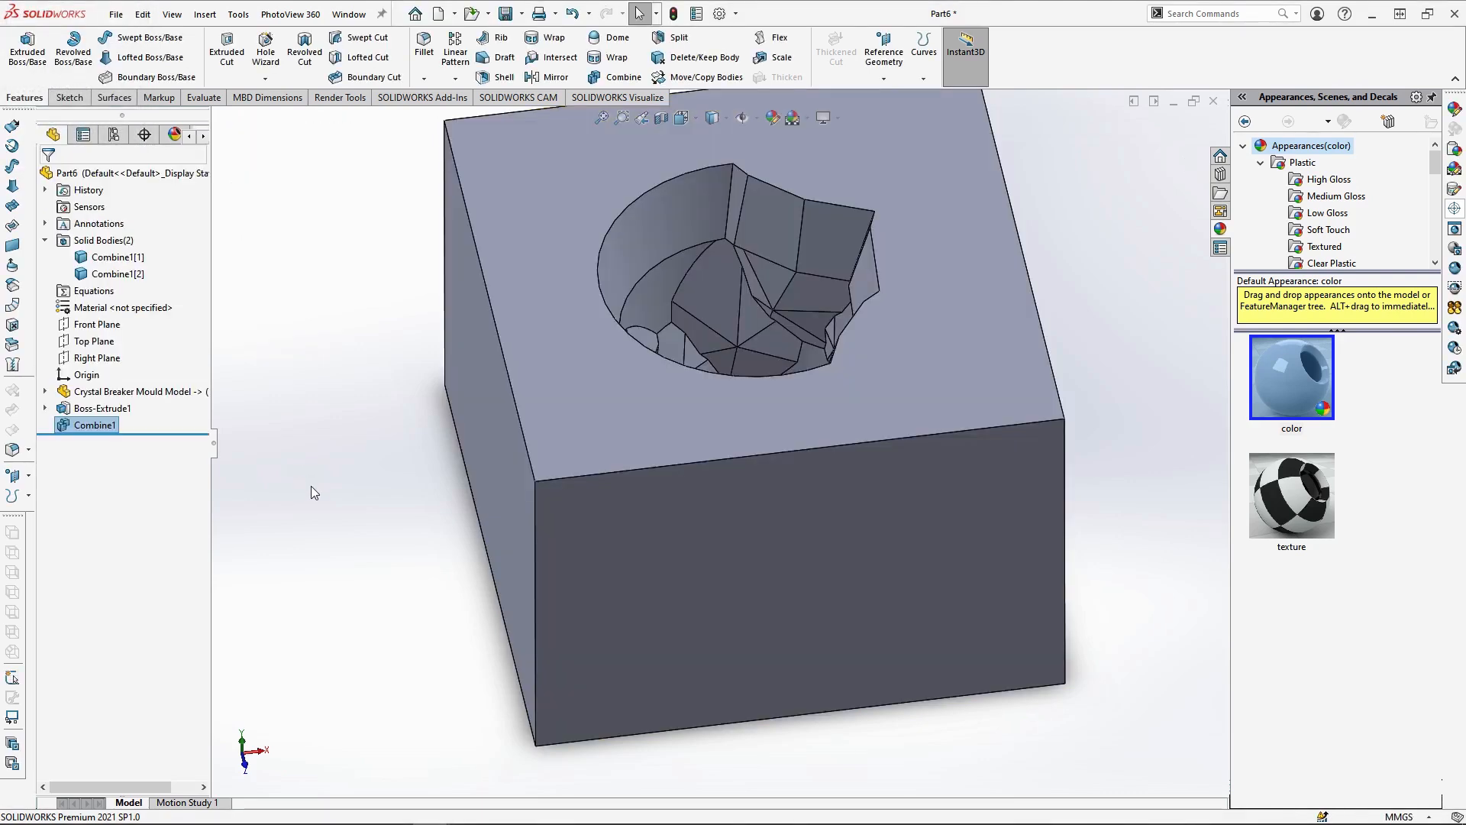
# Start a sketch on the block's side face and orient the view normal to it
pyautogui.moveTo(817, 292); pyautogui.dragTo(847, 205, button='middle')
pyautogui.click(623, 561)
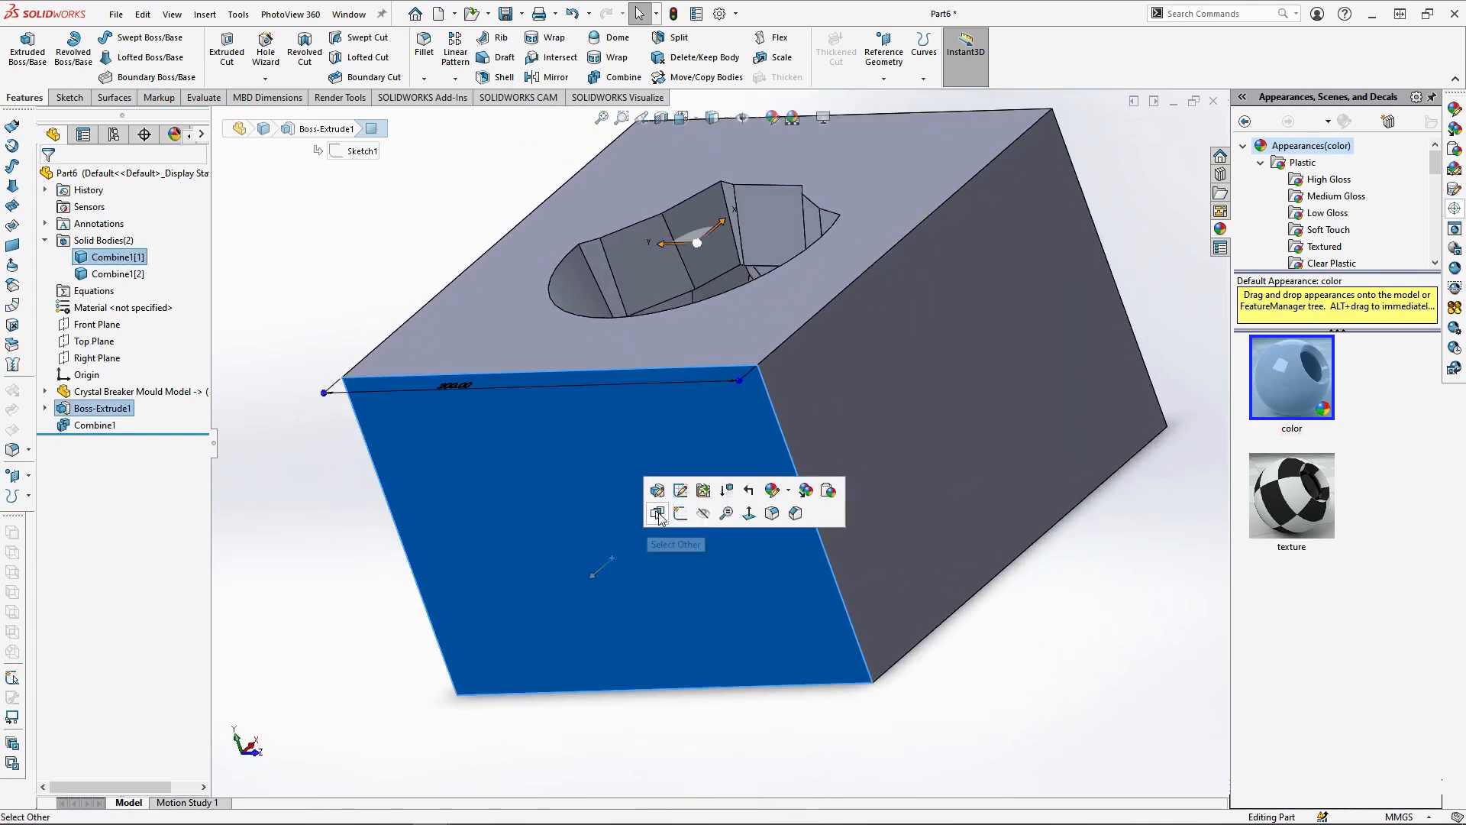
pyautogui.click(680, 514)
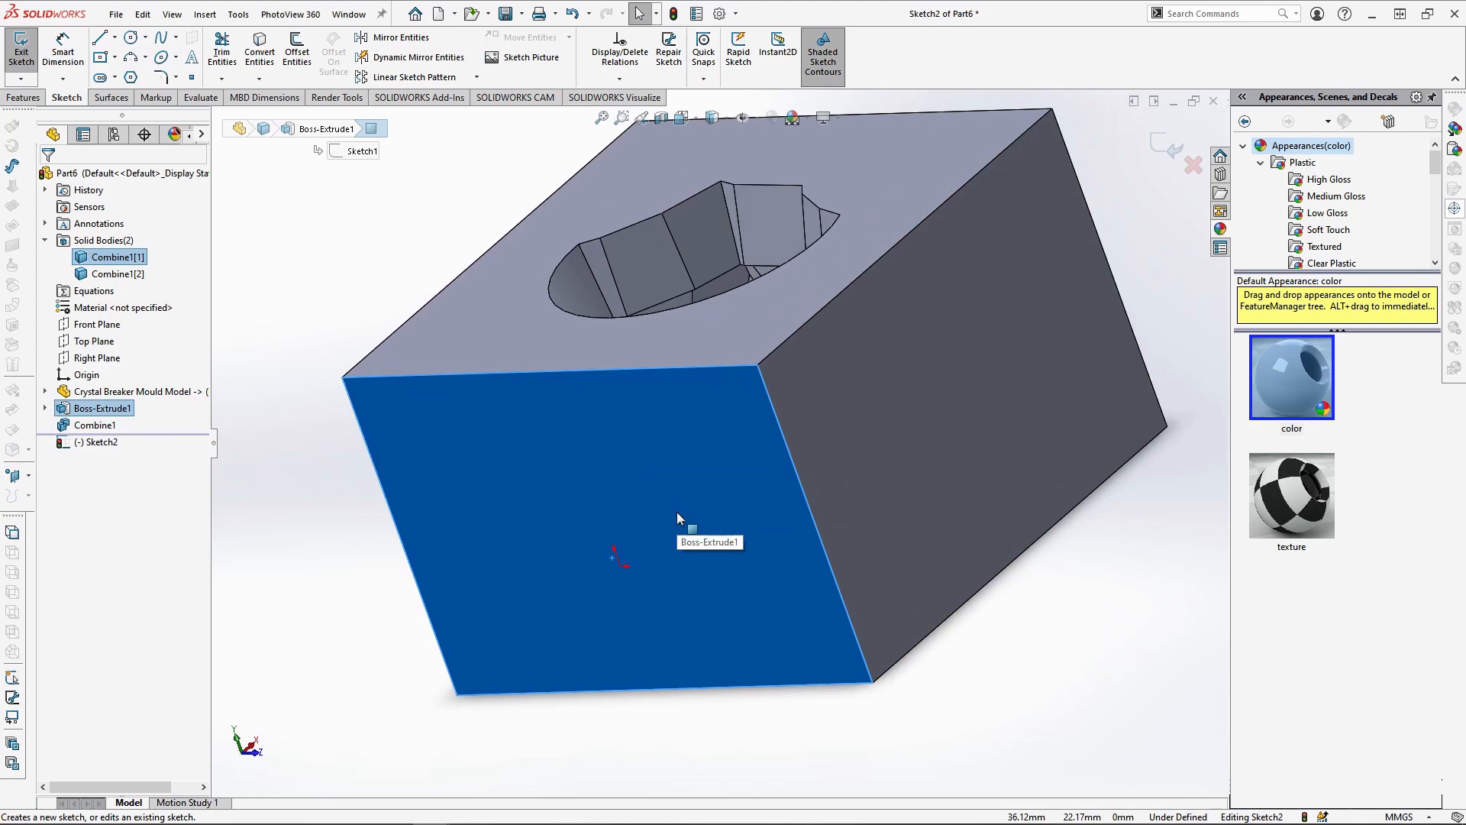
pyautogui.click(686, 119)
pyautogui.click(767, 208)
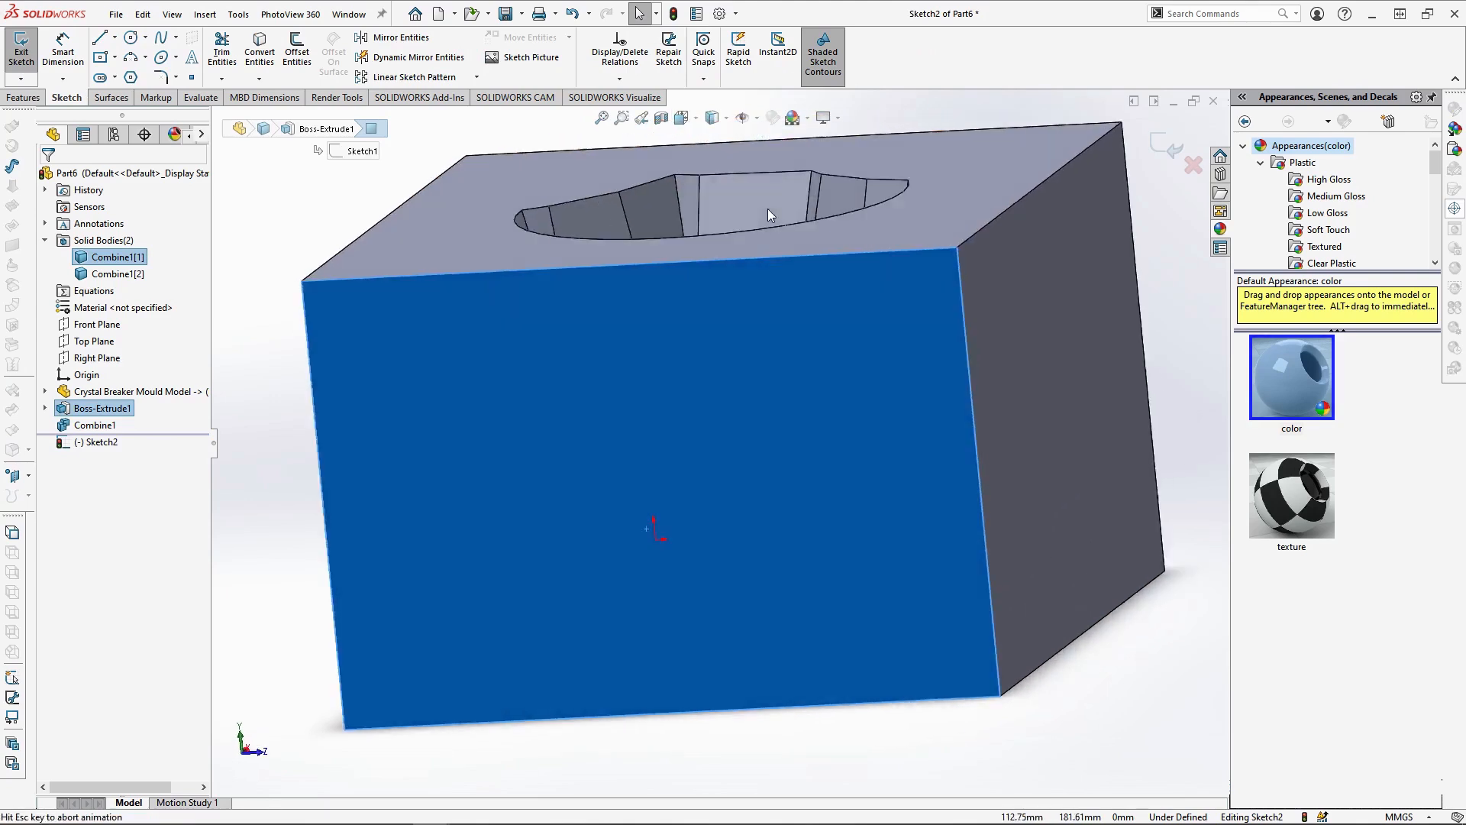
# Create a planar section view offset -97 mm from the block's side face, with the cut direction reversed
pyautogui.click(661, 117)
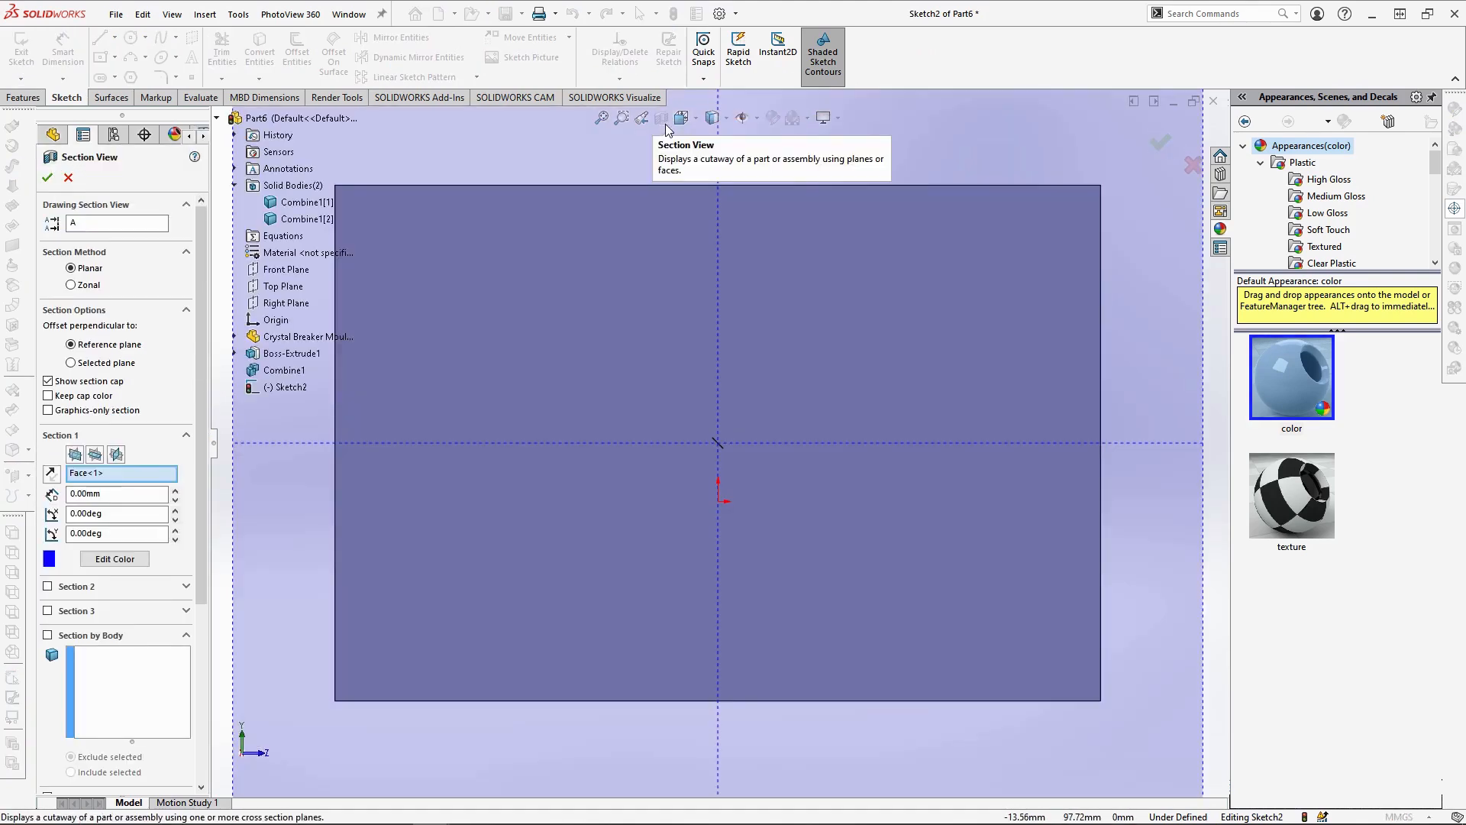
pyautogui.moveTo(752, 336); pyautogui.dragTo(649, 466, button='middle')
pyautogui.moveTo(535, 645); pyautogui.dragTo(663, 475)
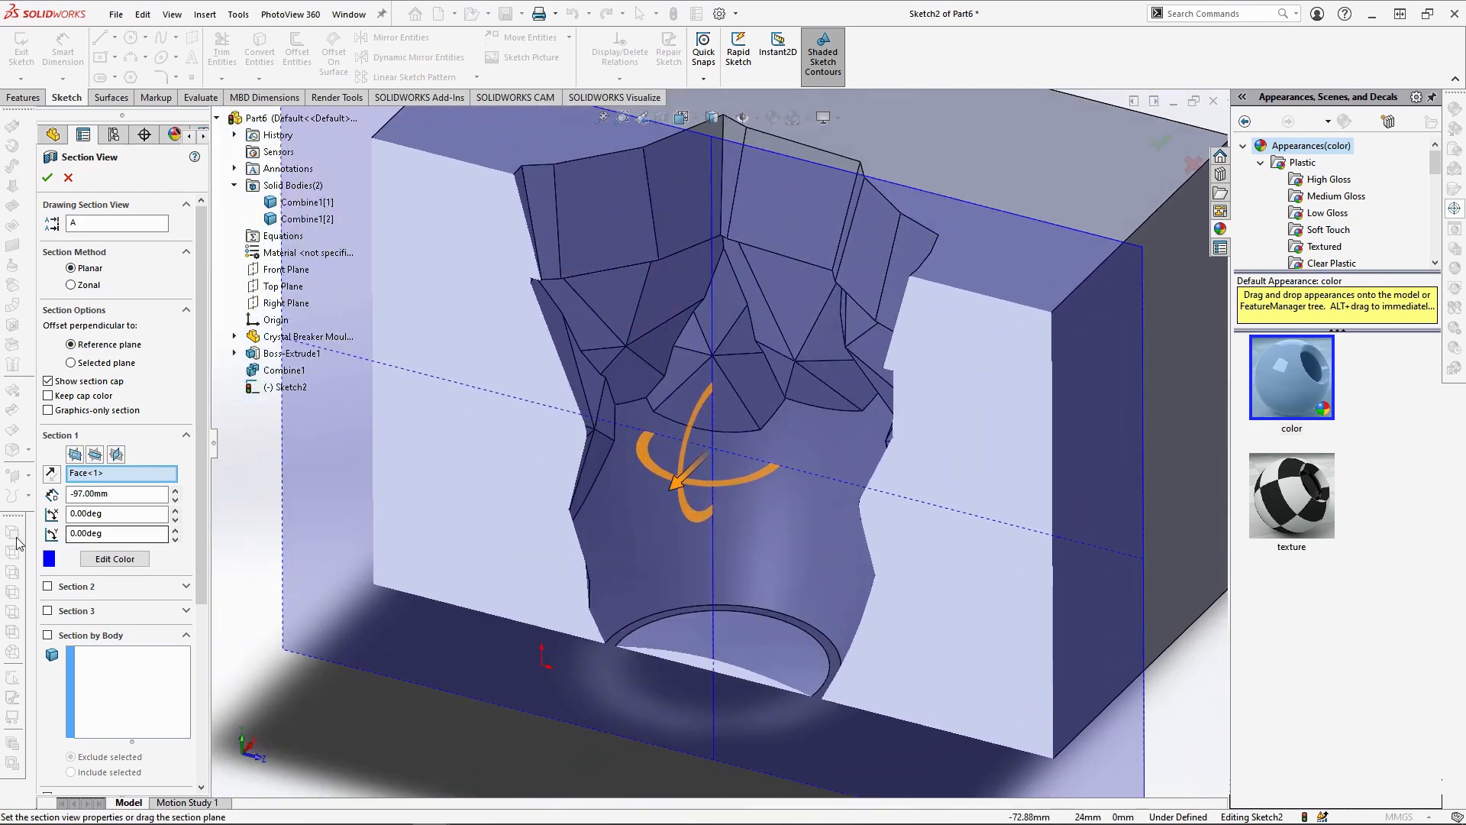
pyautogui.click(51, 475)
pyautogui.click(47, 179)
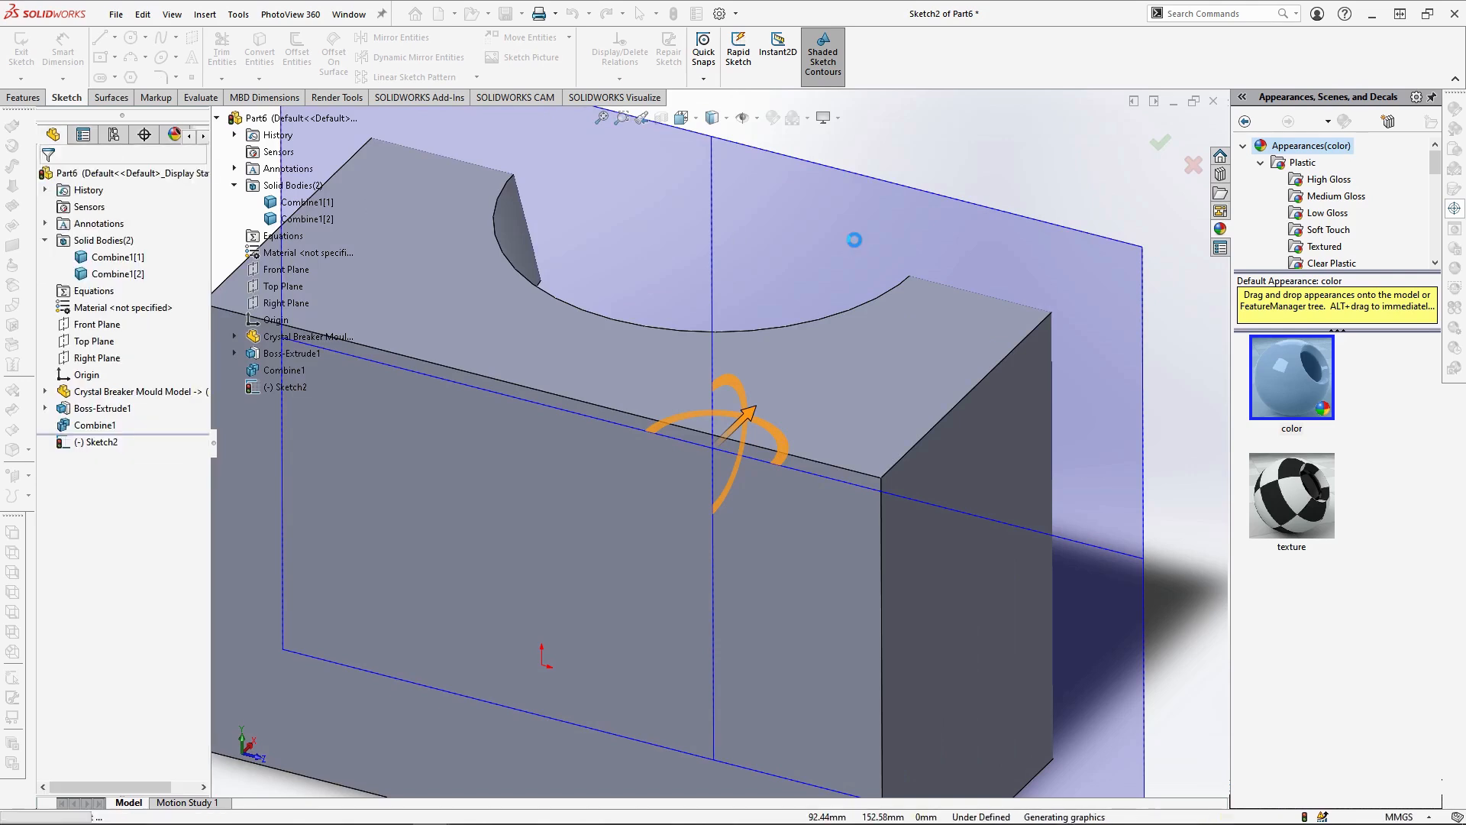
# Display the block with hidden lines visible, viewed normal to the sketch, with the section view reapplied
pyautogui.moveTo(710, 124)
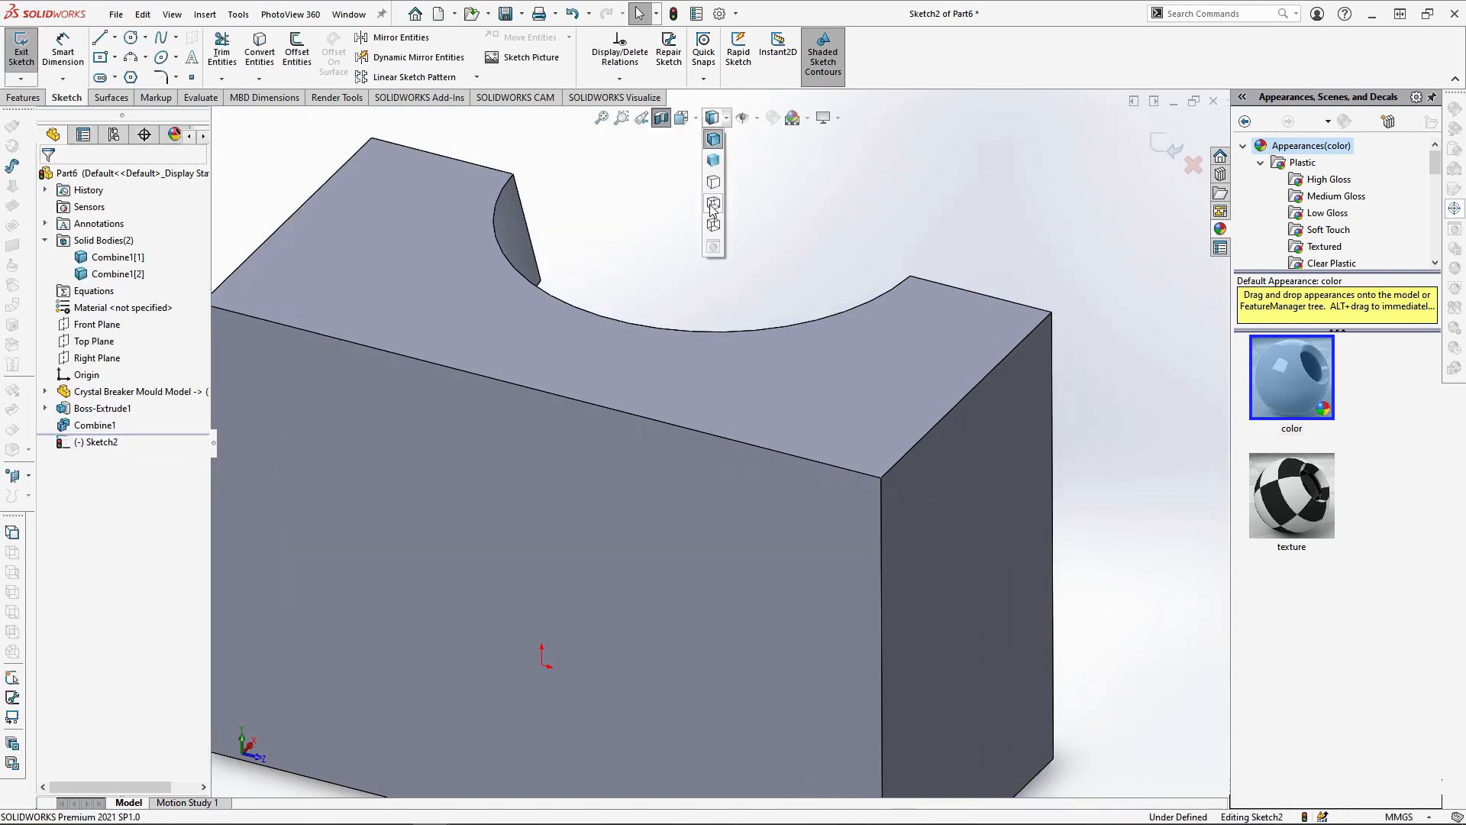
pyautogui.click(712, 209)
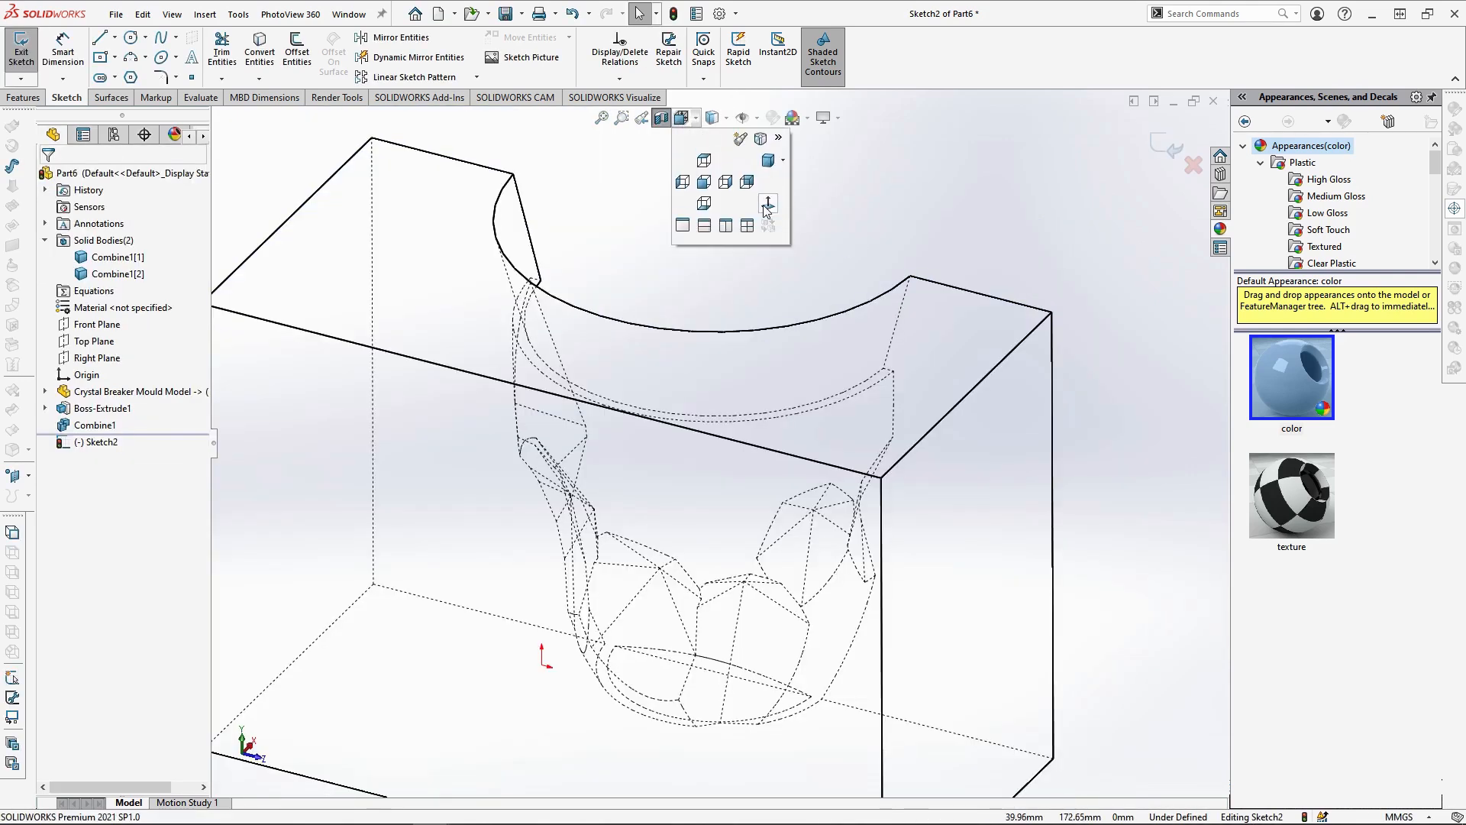
pyautogui.click(766, 209)
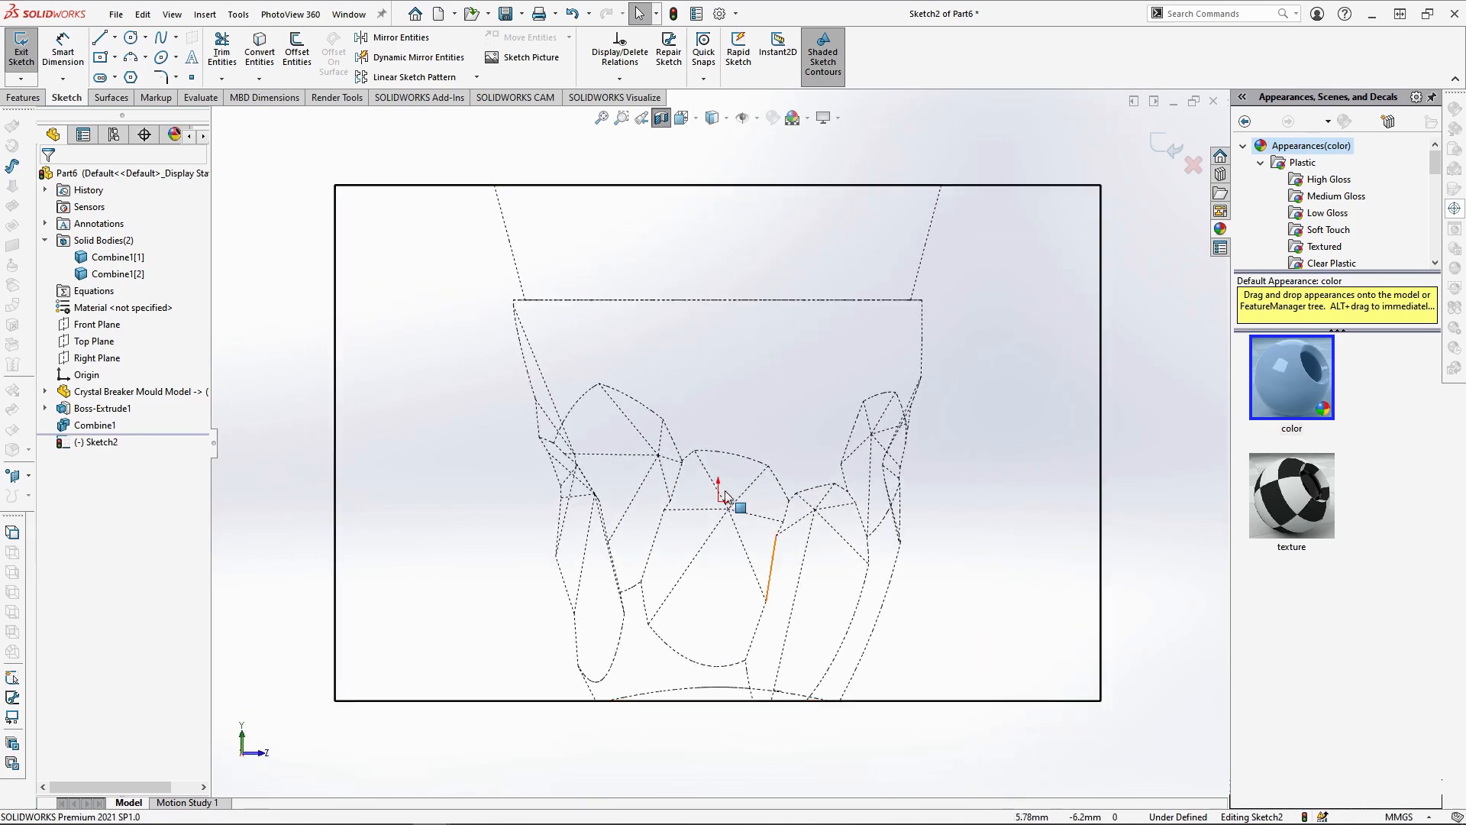
pyautogui.click(667, 121)
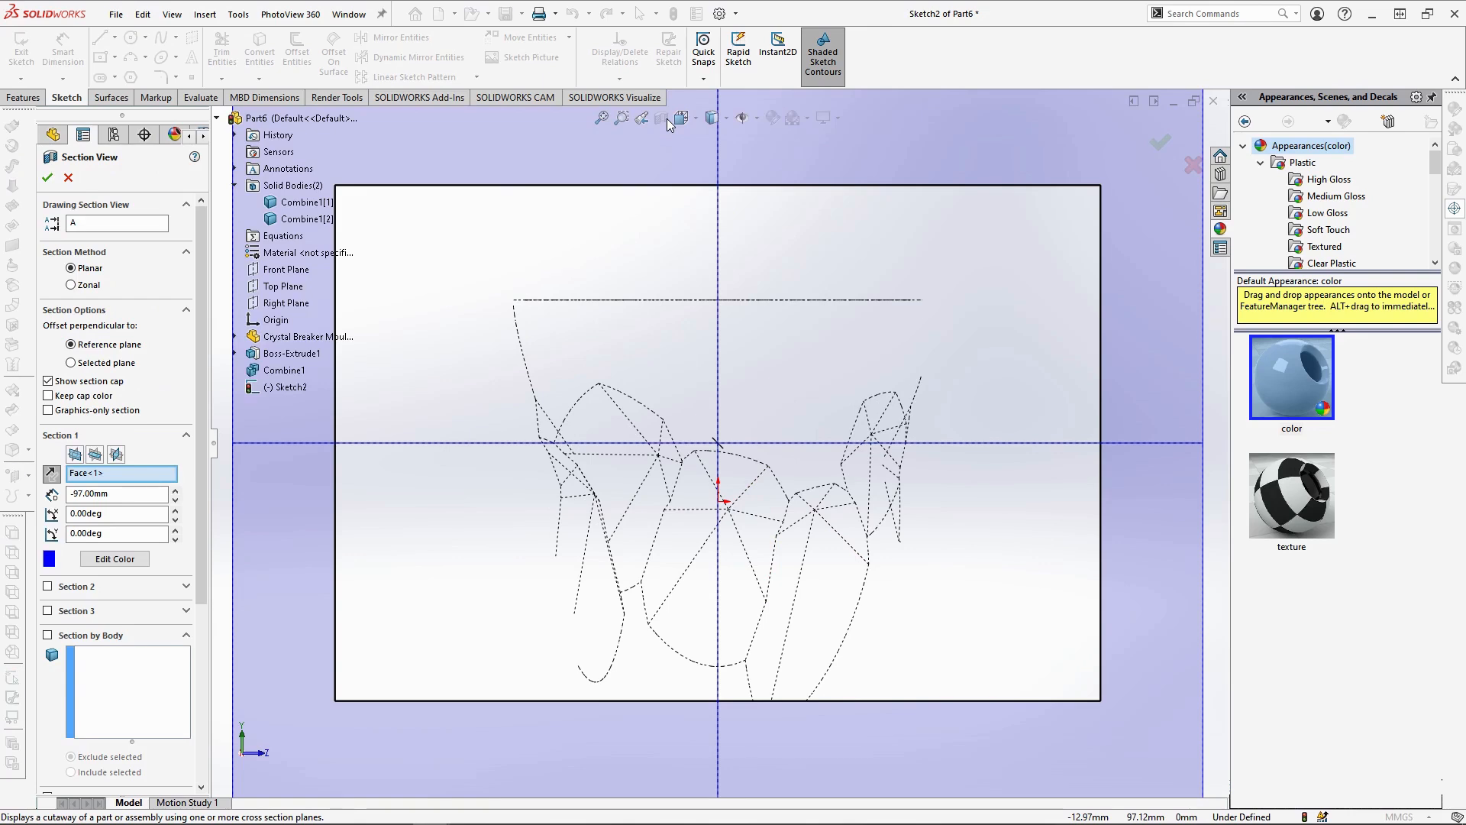
pyautogui.click(46, 178)
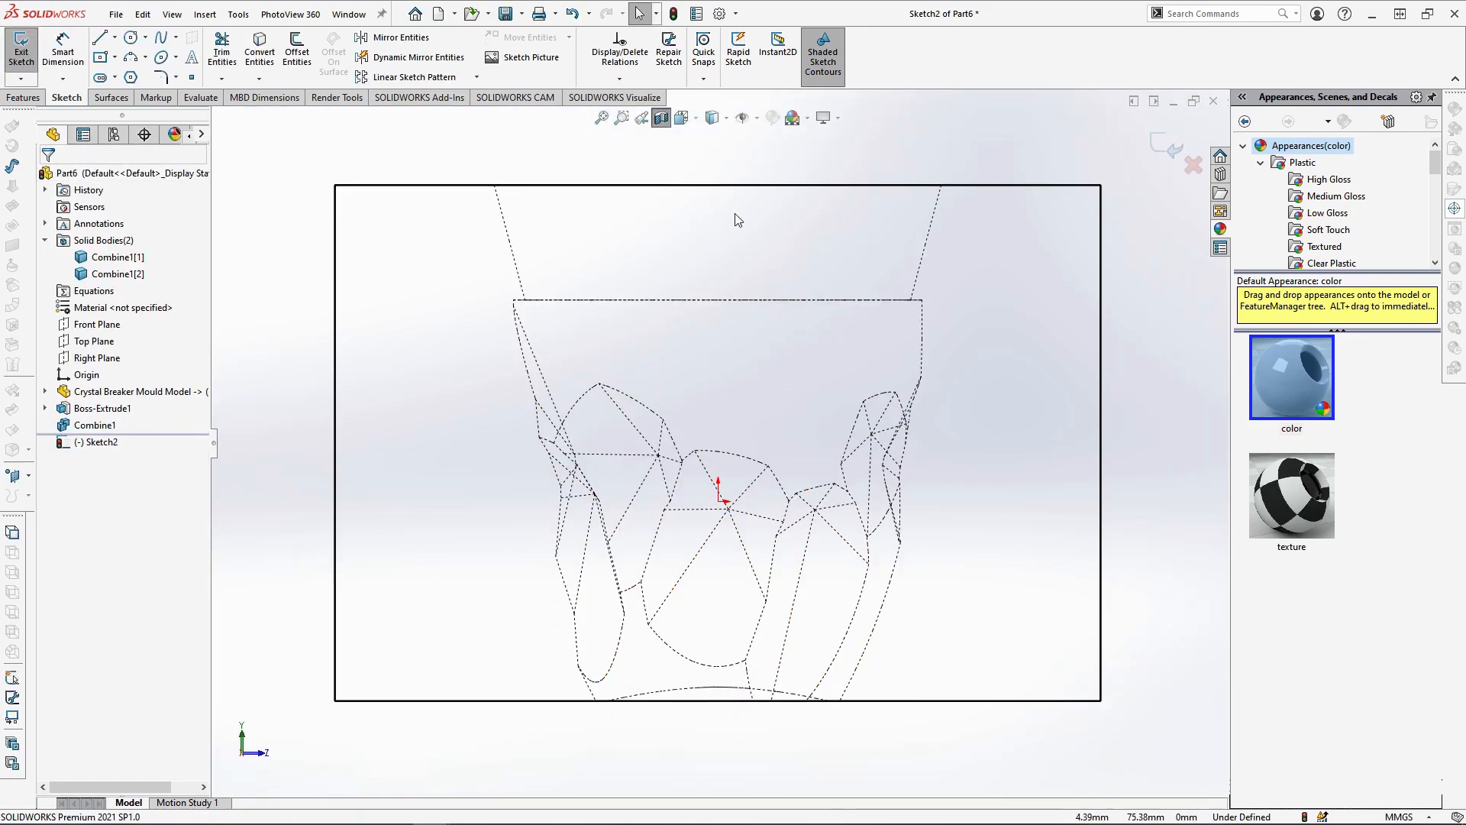
# Sketch a vertical line about 69.5 mm long from the top edge's midpoint down to the central facet's upper edge
pyautogui.click(107, 44)
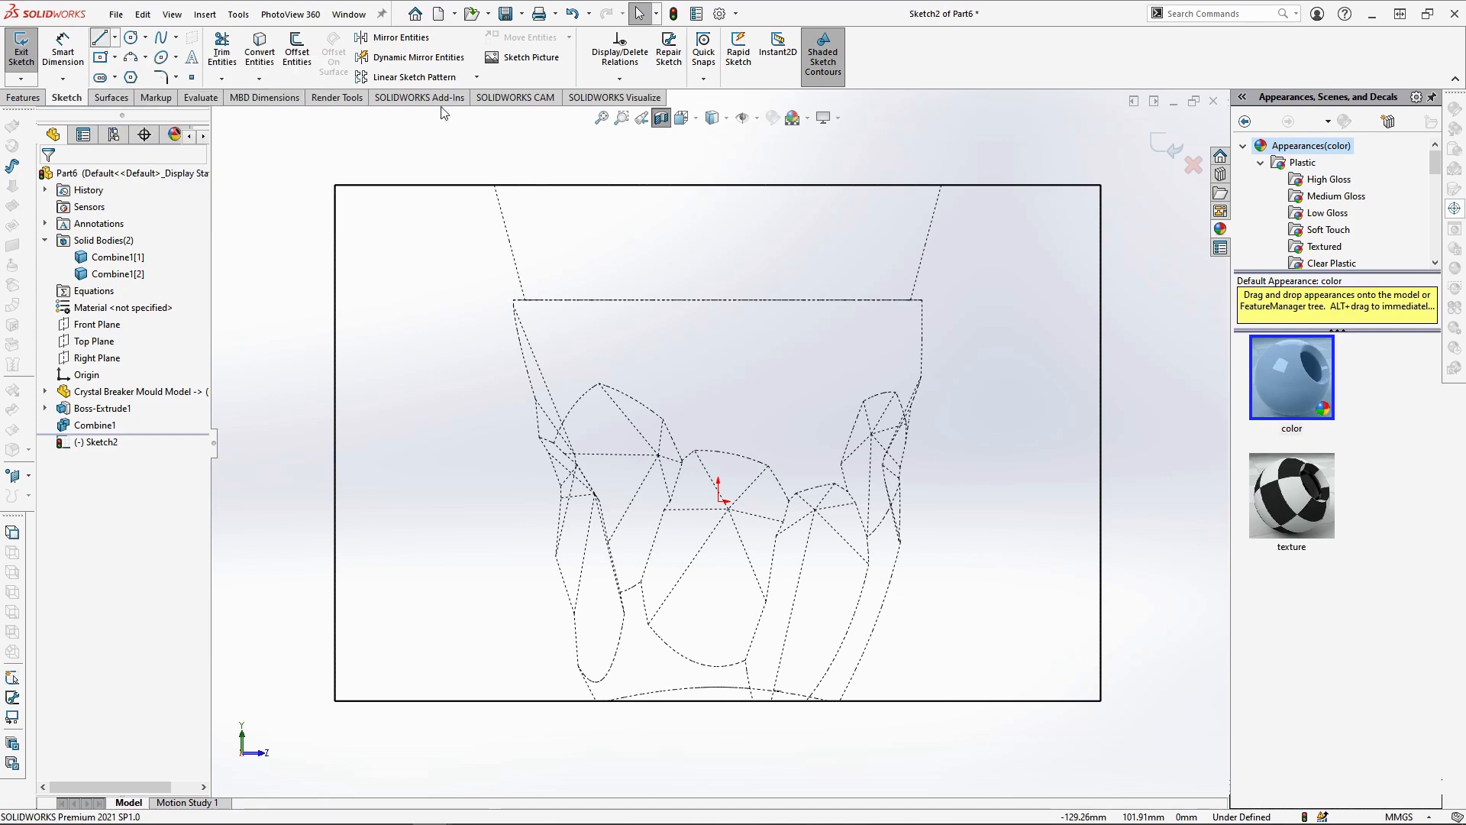
pyautogui.click(718, 185)
pyautogui.click(718, 451)
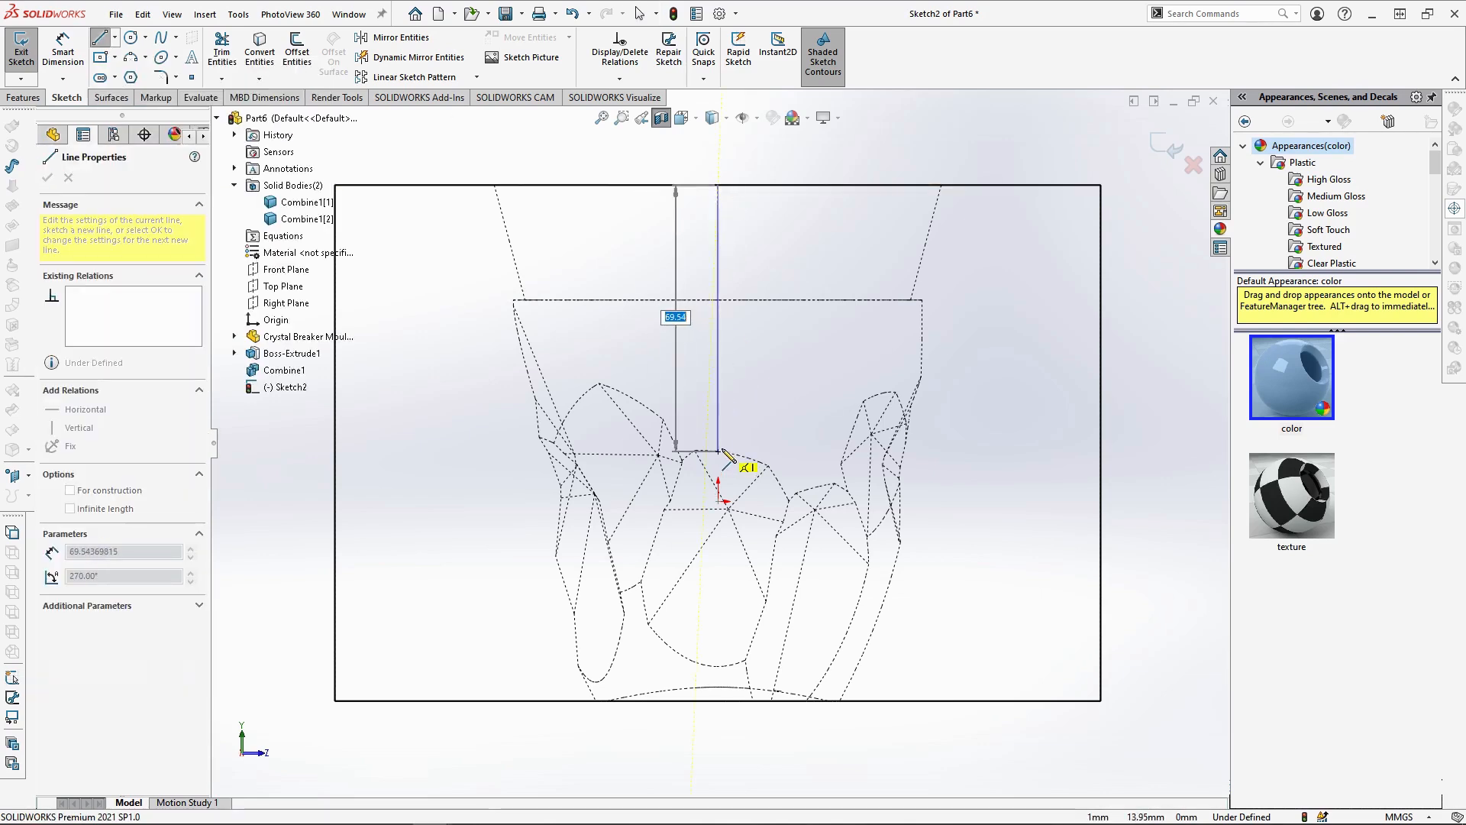
pyautogui.click(718, 451)
pyautogui.press('Escape')
# Convert the chain of facet edges from the vertical line's lower end down to the block's bottom edge into sketch entities
pyautogui.scroll(-4, 754, 463)
pyautogui.click(690, 450)
pyautogui.keyDown('ctrl'); pyautogui.click(775, 493); pyautogui.keyUp('ctrl')
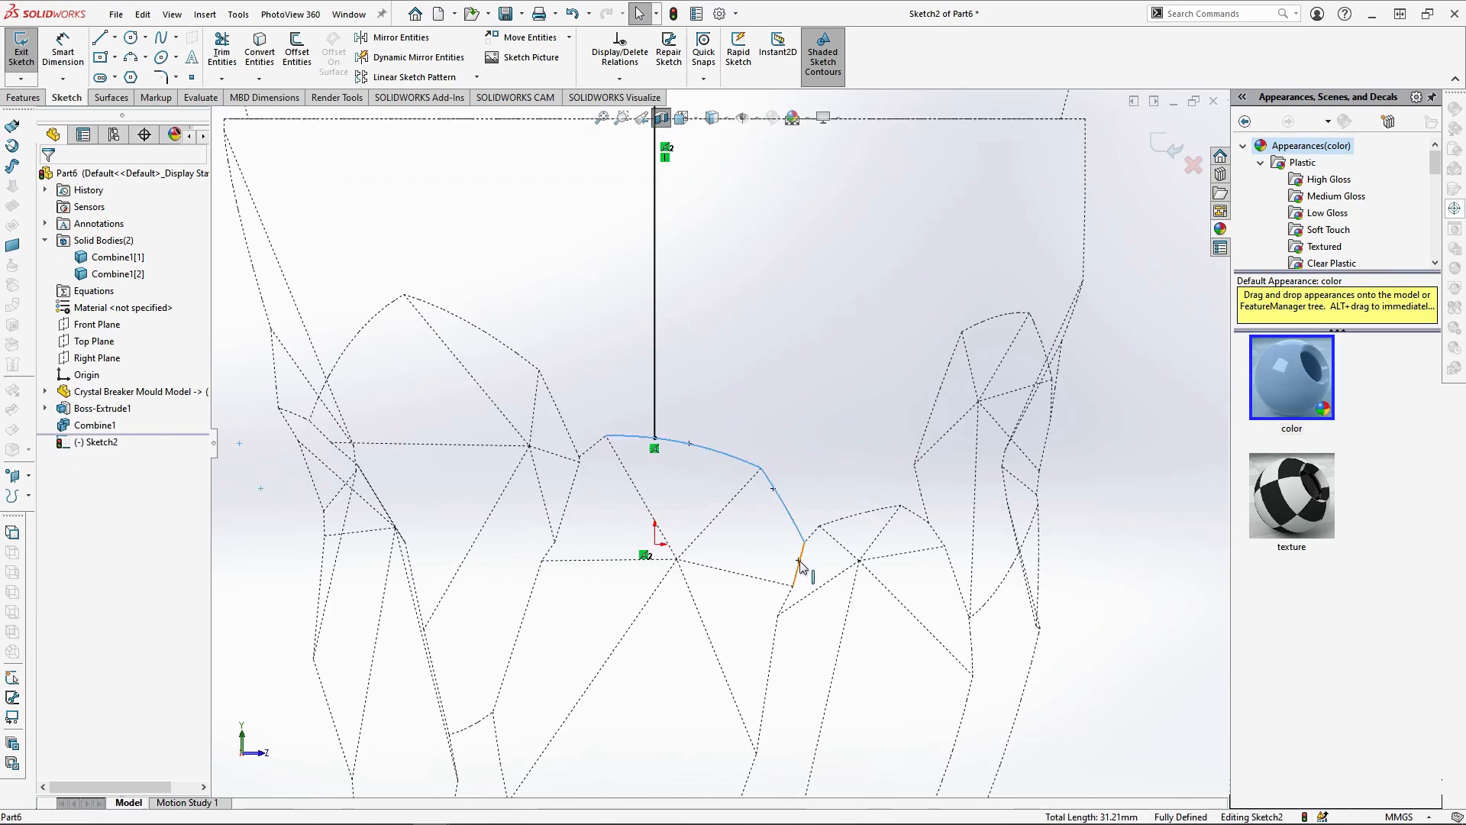
pyautogui.scroll(4, 756, 655)
pyautogui.scroll(-4, 727, 660)
pyautogui.keyDown('ctrl'); pyautogui.click(713, 606); pyautogui.keyUp('ctrl')
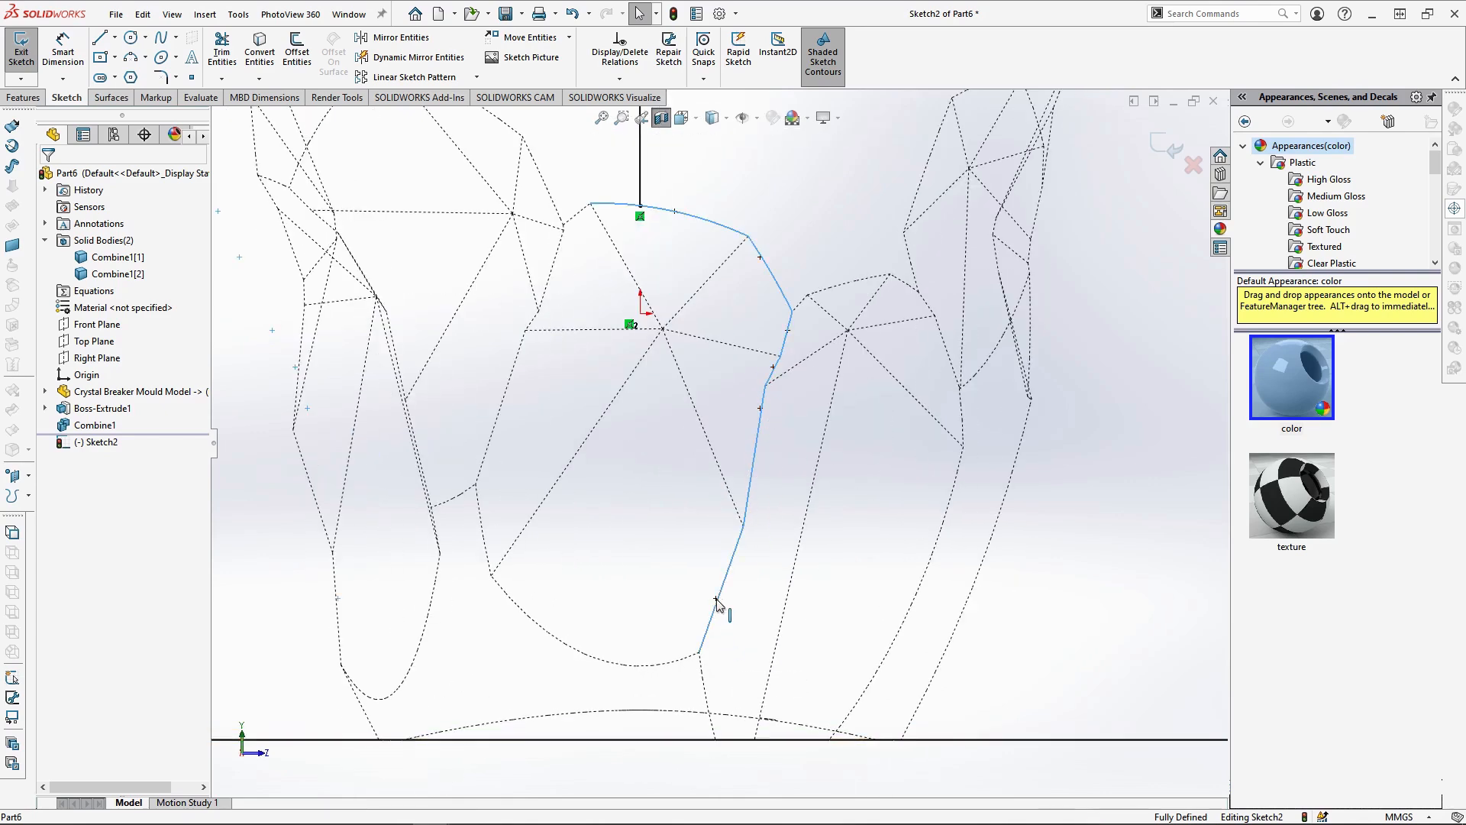
pyautogui.keyDown('ctrl'); pyautogui.click(703, 687); pyautogui.keyUp('ctrl')
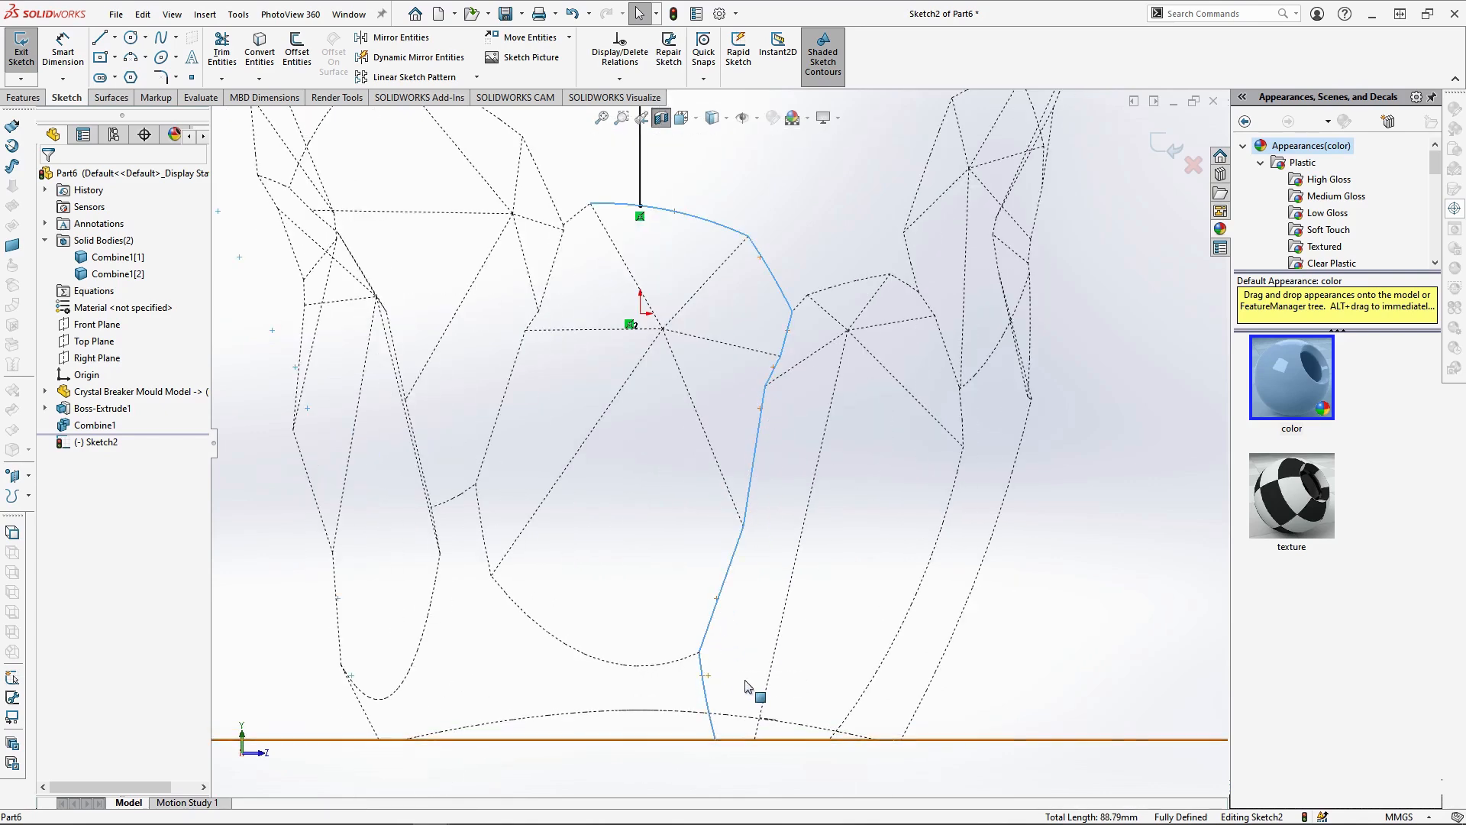
pyautogui.click(260, 47)
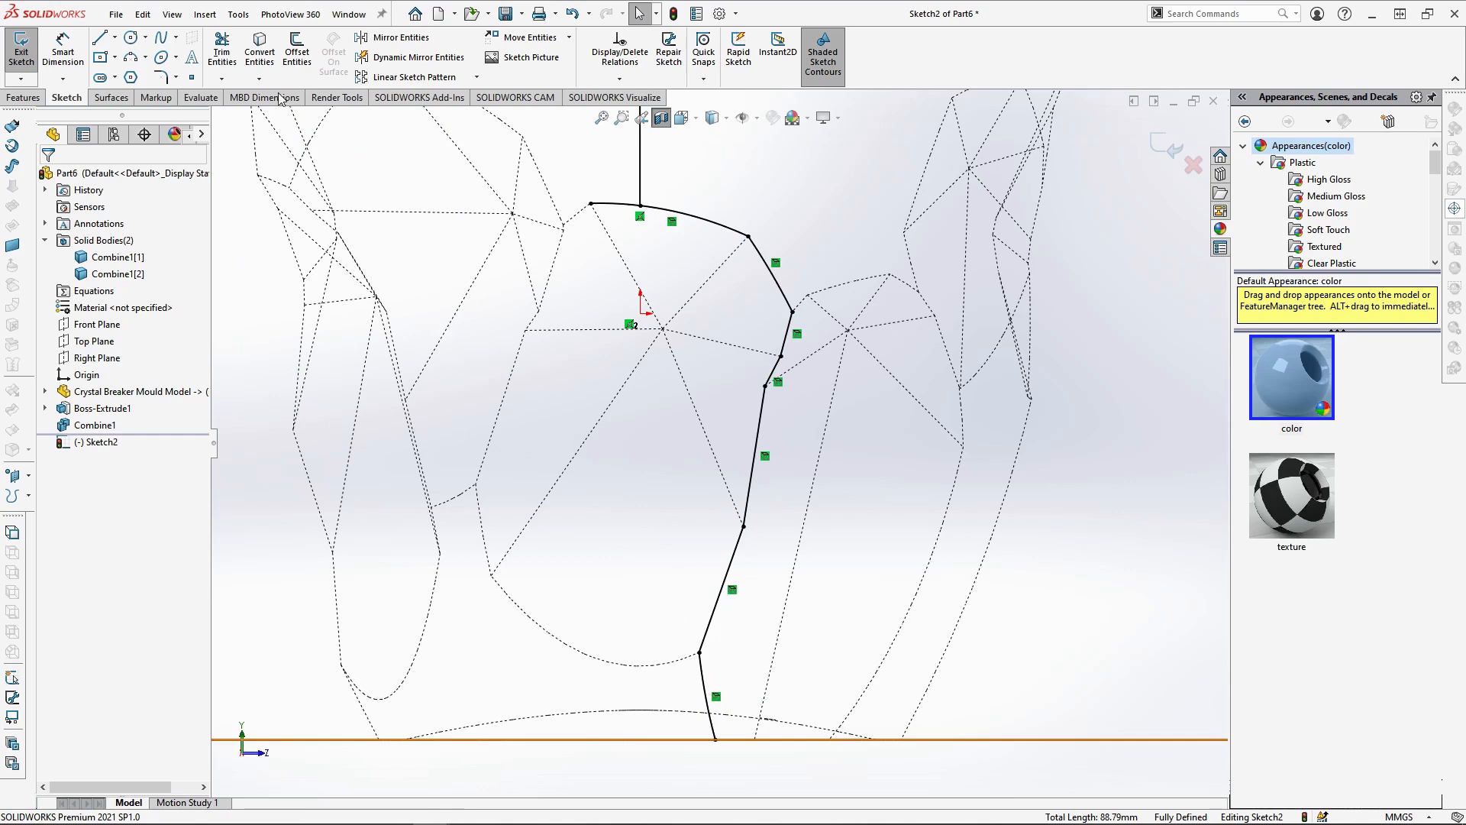
# Trim away the part of the converted top arc that extends beyond the vertical line on the side opposite the chain
pyautogui.click(222, 47)
pyautogui.moveTo(590, 243); pyautogui.dragTo(599, 172)
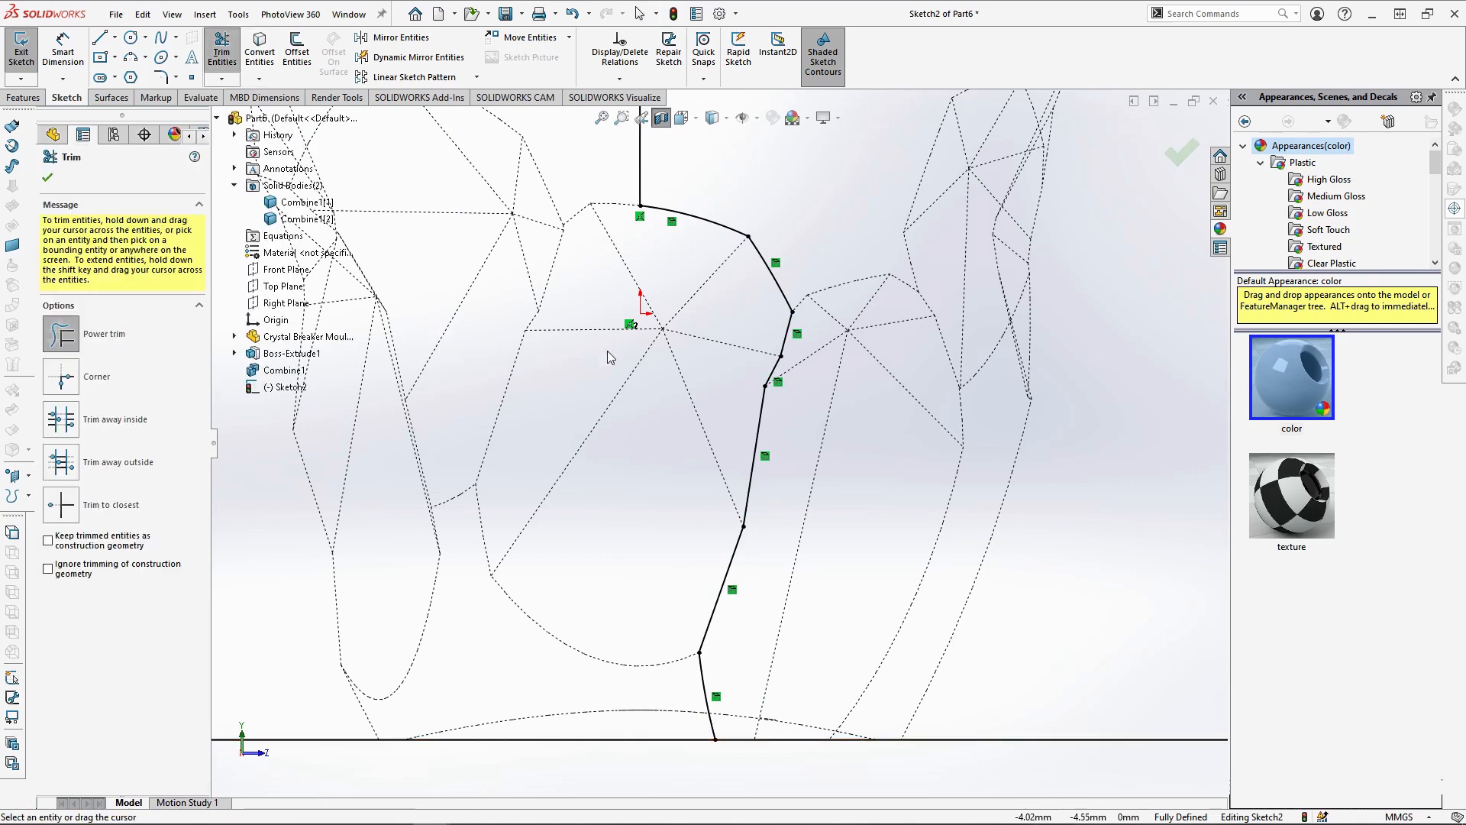
pyautogui.scroll(5, 607, 351)
pyautogui.click(48, 178)
# Turn off the section view and split the mould block along the parting-line sketch, keeping both resulting bodies
pyautogui.moveTo(429, 412); pyautogui.dragTo(848, 420, button='middle')
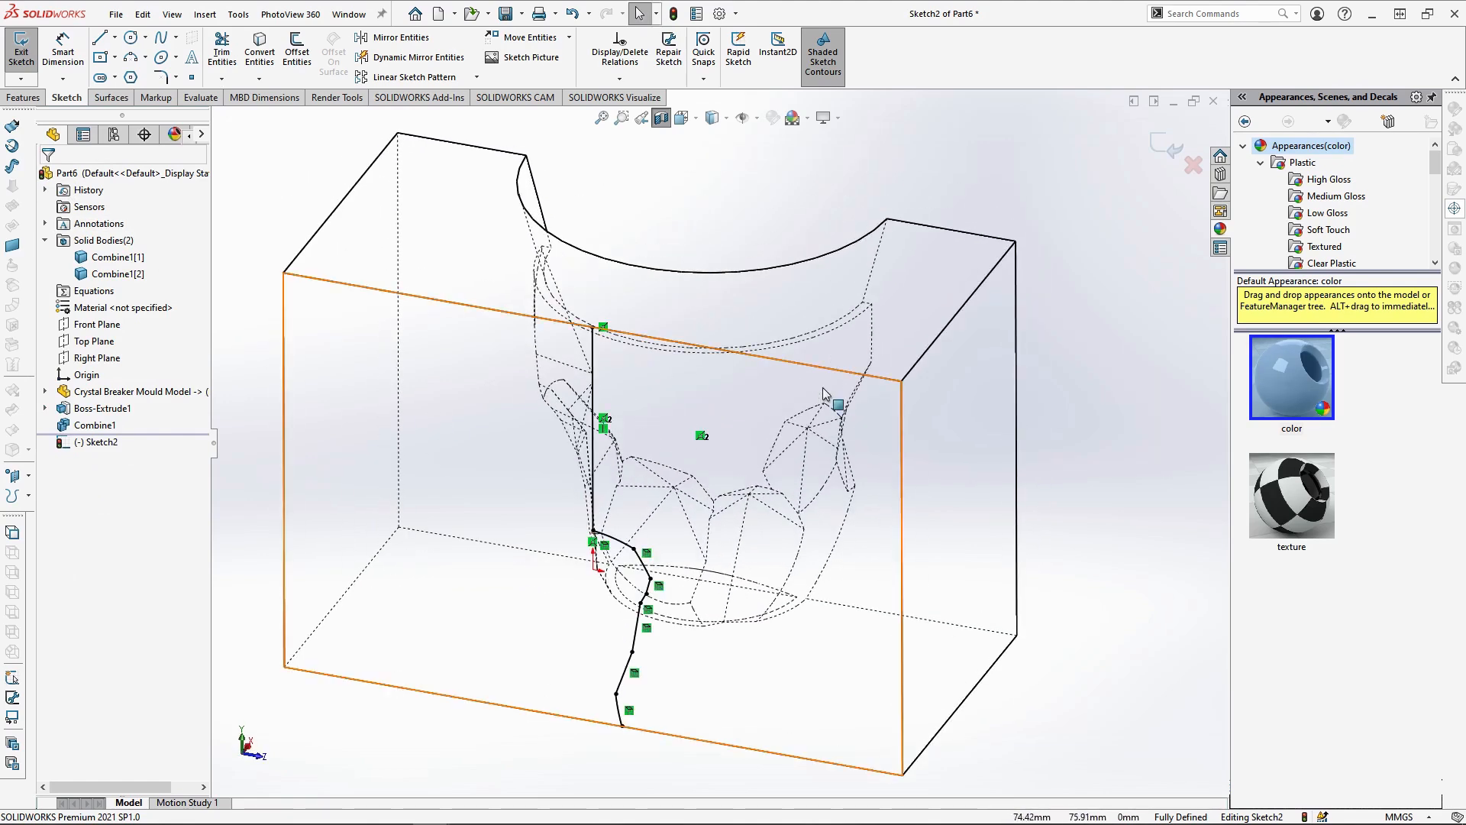
pyautogui.click(662, 118)
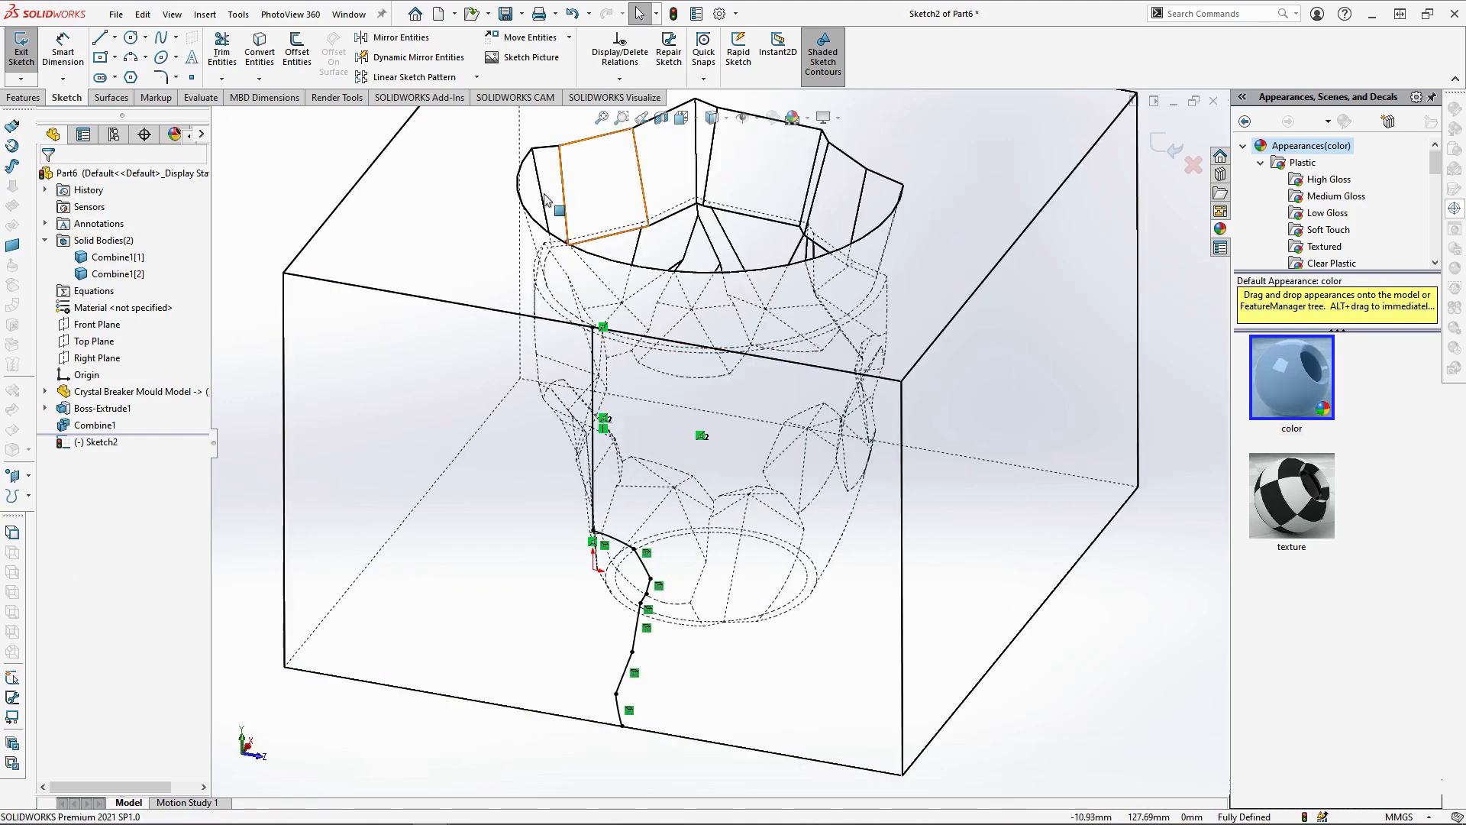
pyautogui.click(27, 97)
pyautogui.click(675, 38)
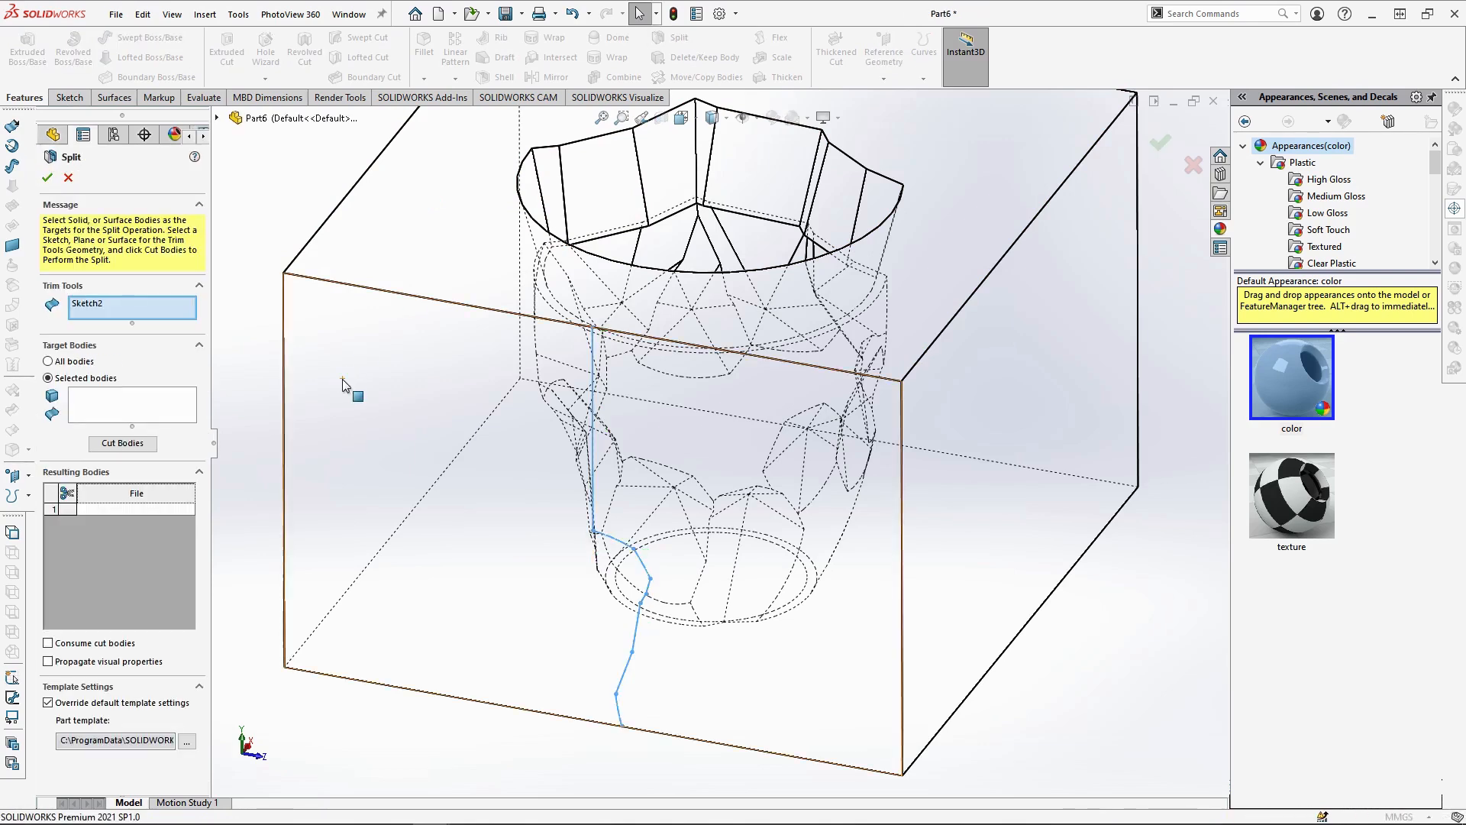
pyautogui.click(91, 402)
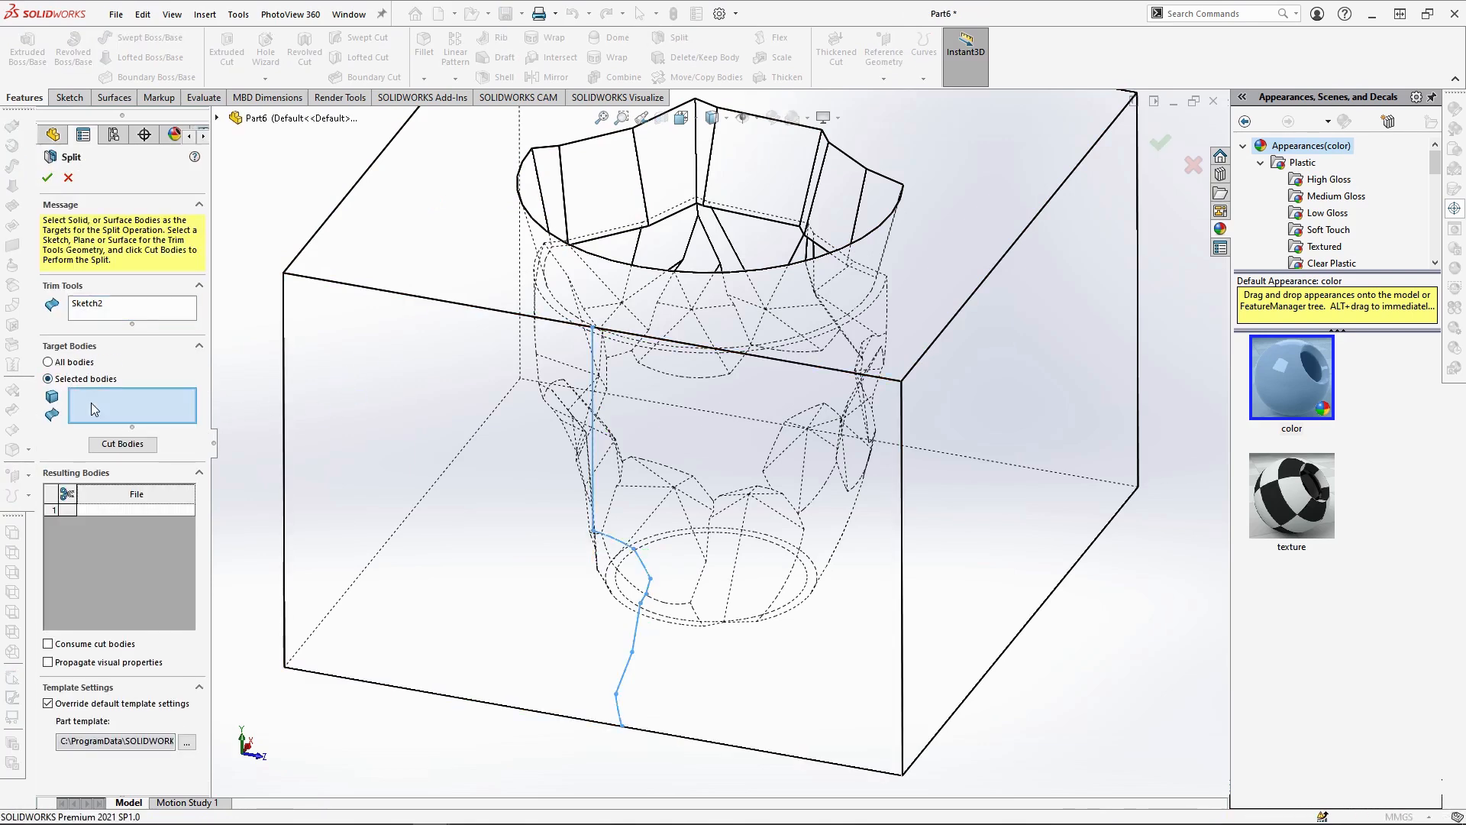
pyautogui.click(492, 412)
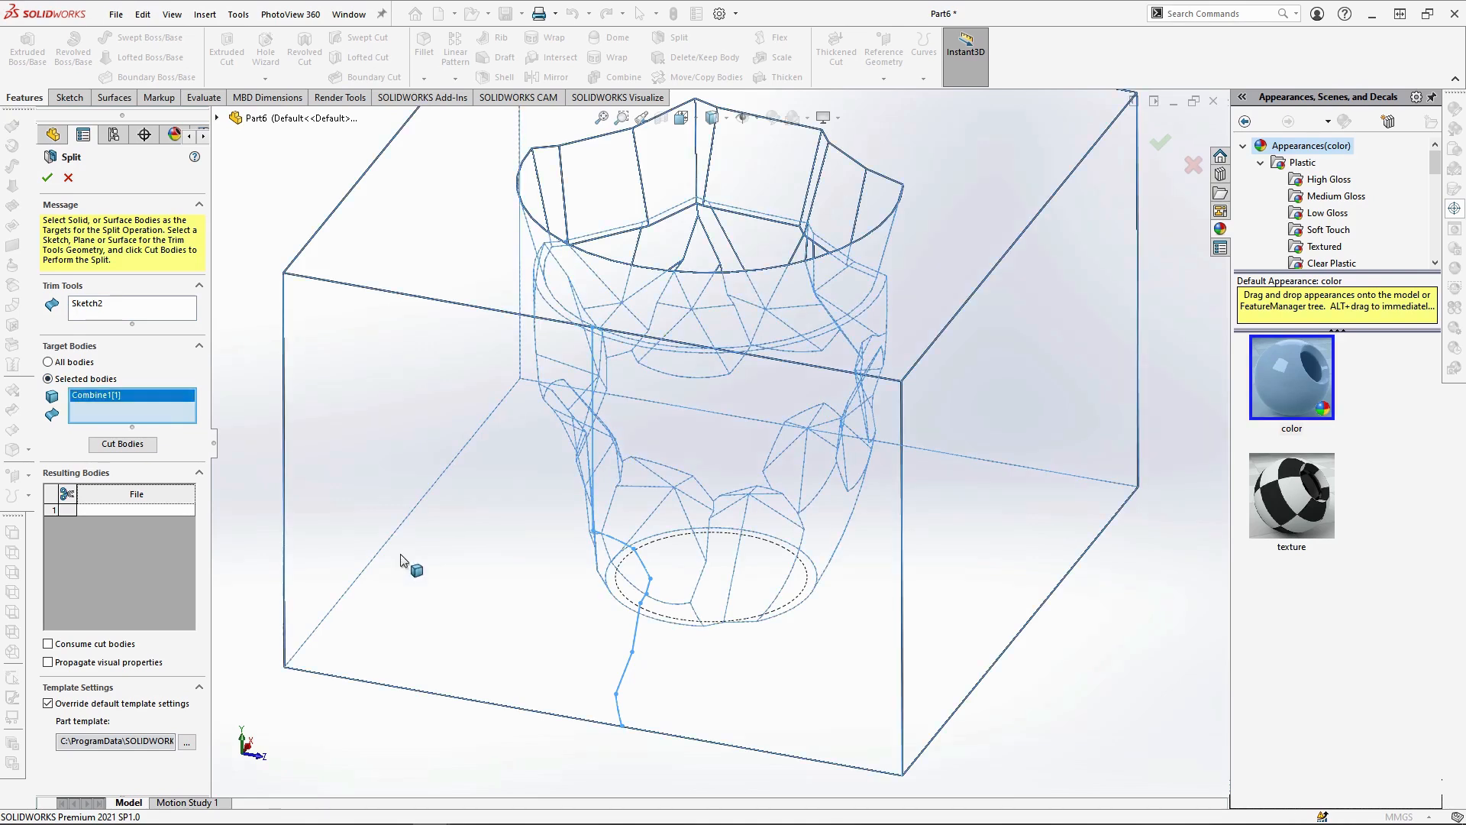
pyautogui.click(147, 445)
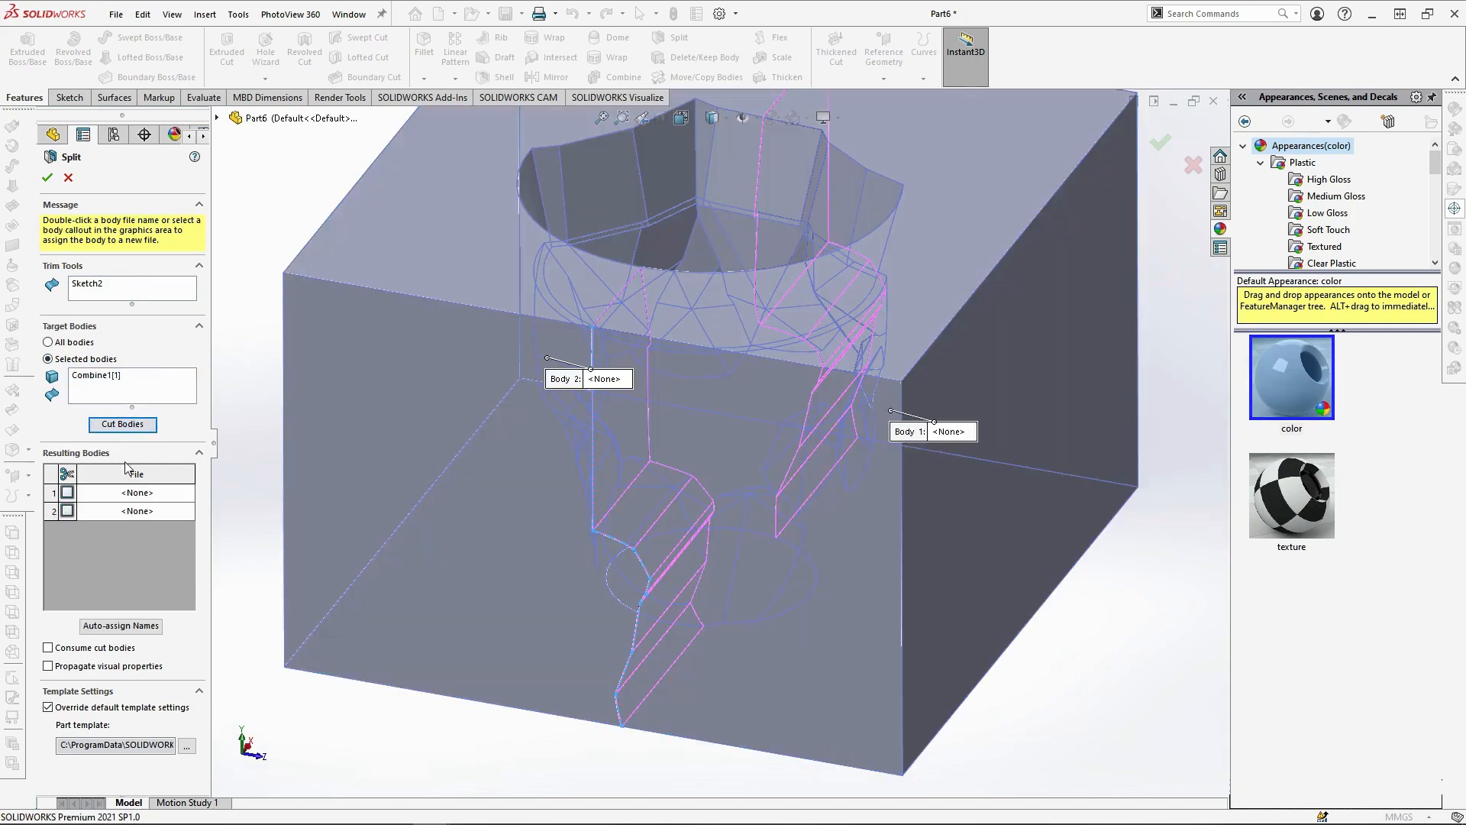
pyautogui.click(65, 473)
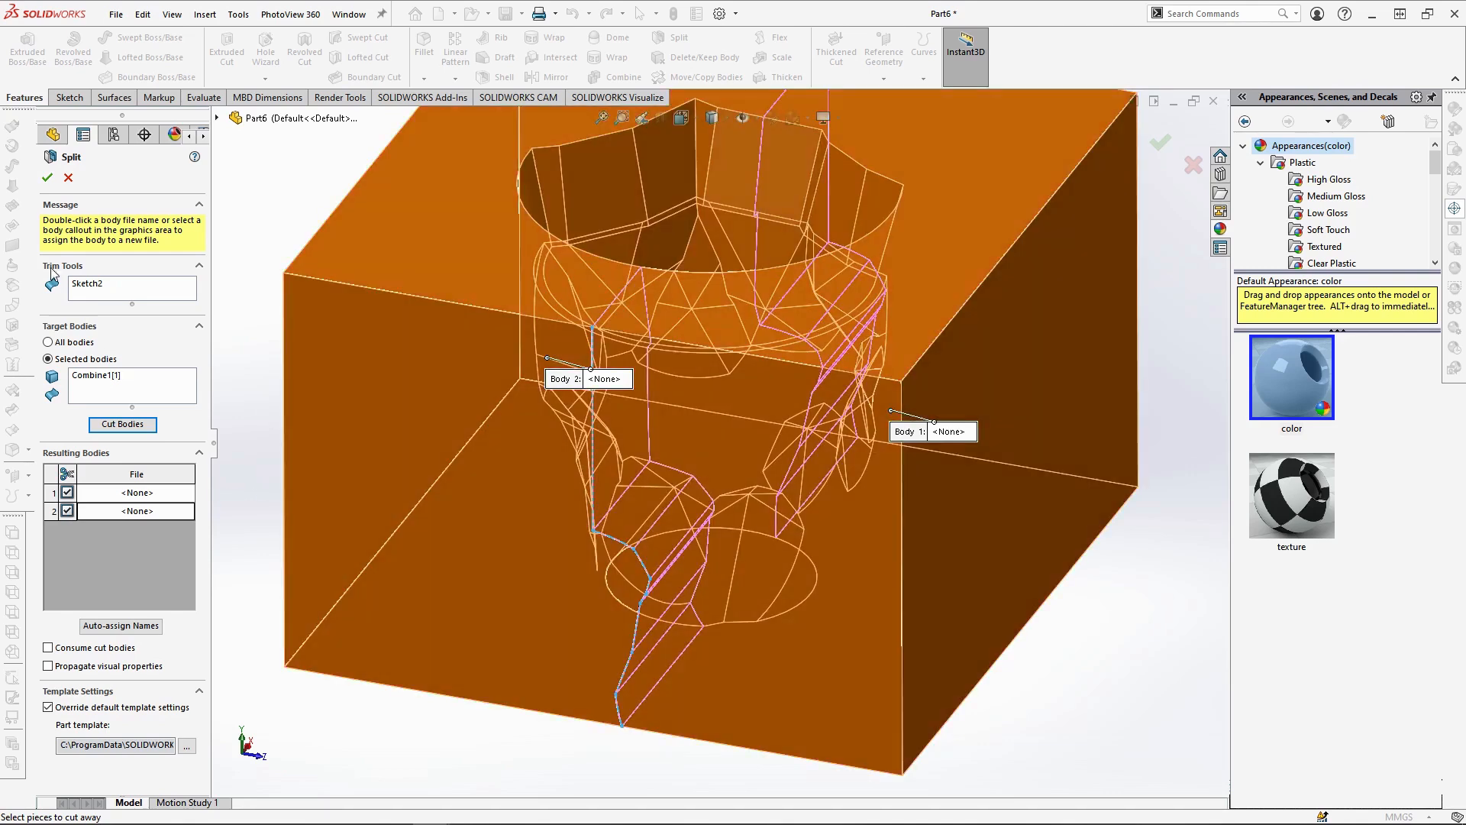
pyautogui.click(48, 179)
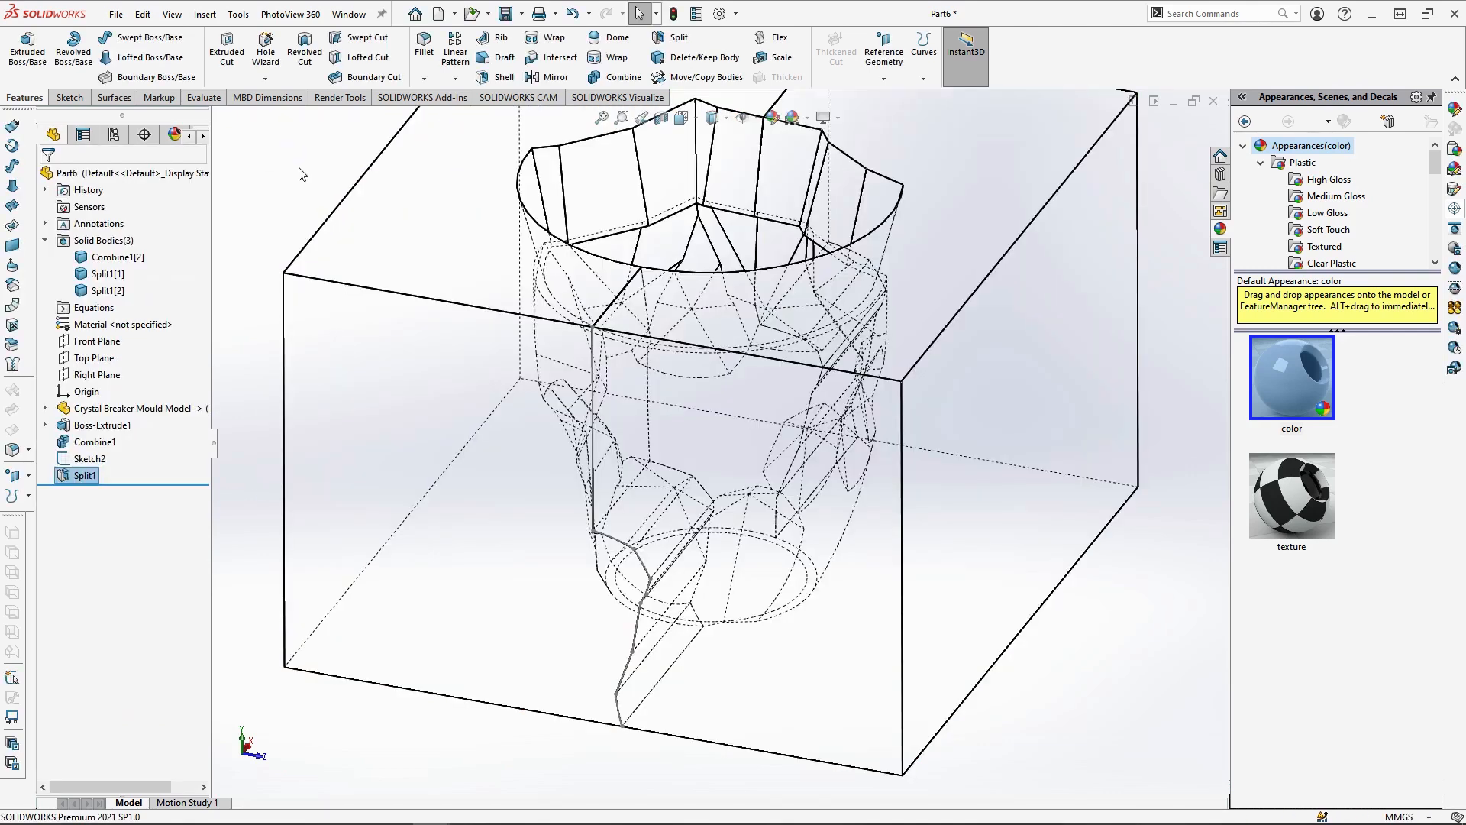
# Highlight each of the two split bodies to check them and hide the first parting-line sketch
pyautogui.click(116, 275)
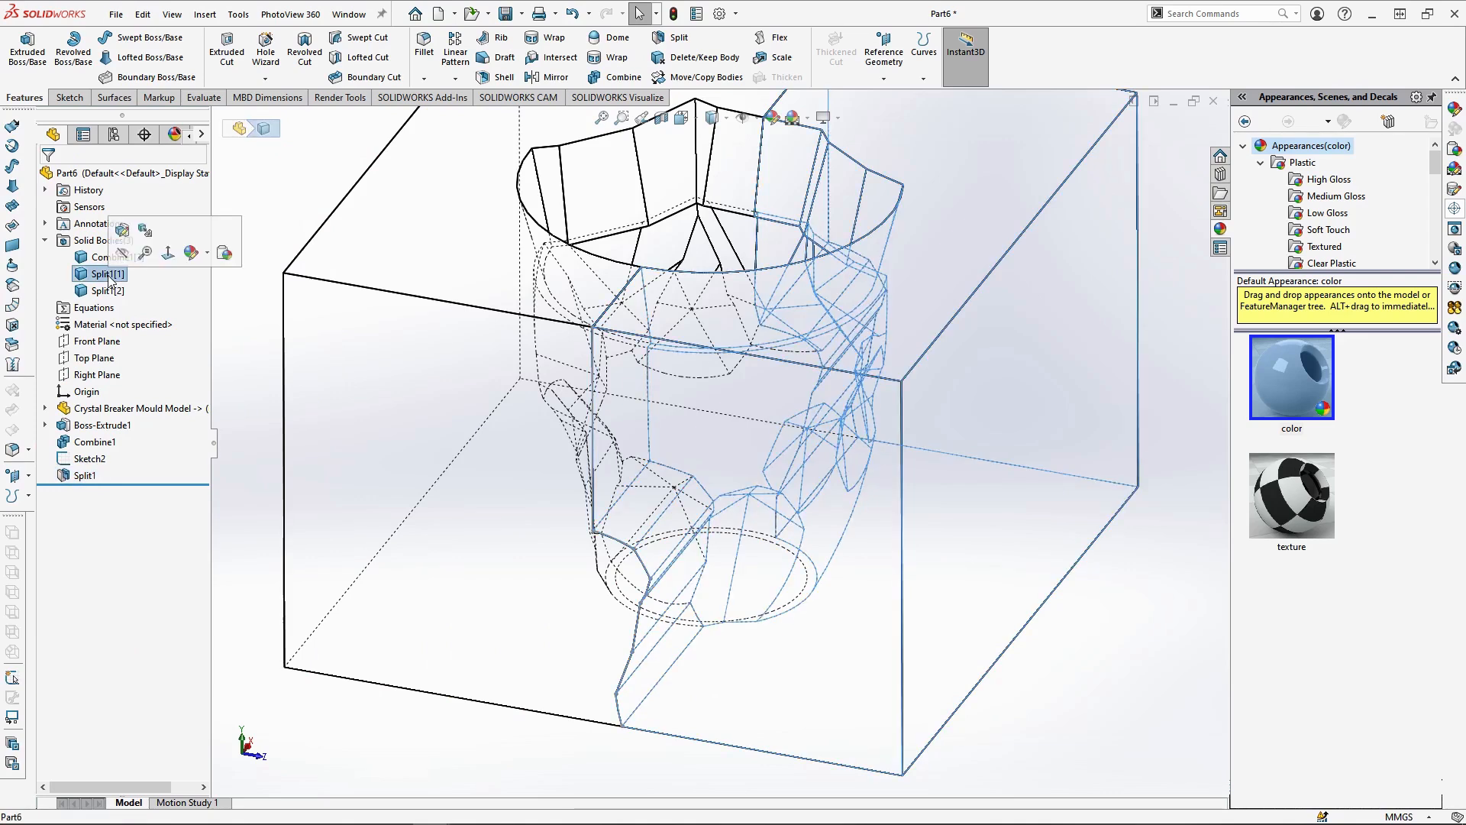
pyautogui.click(106, 293)
pyautogui.click(284, 213)
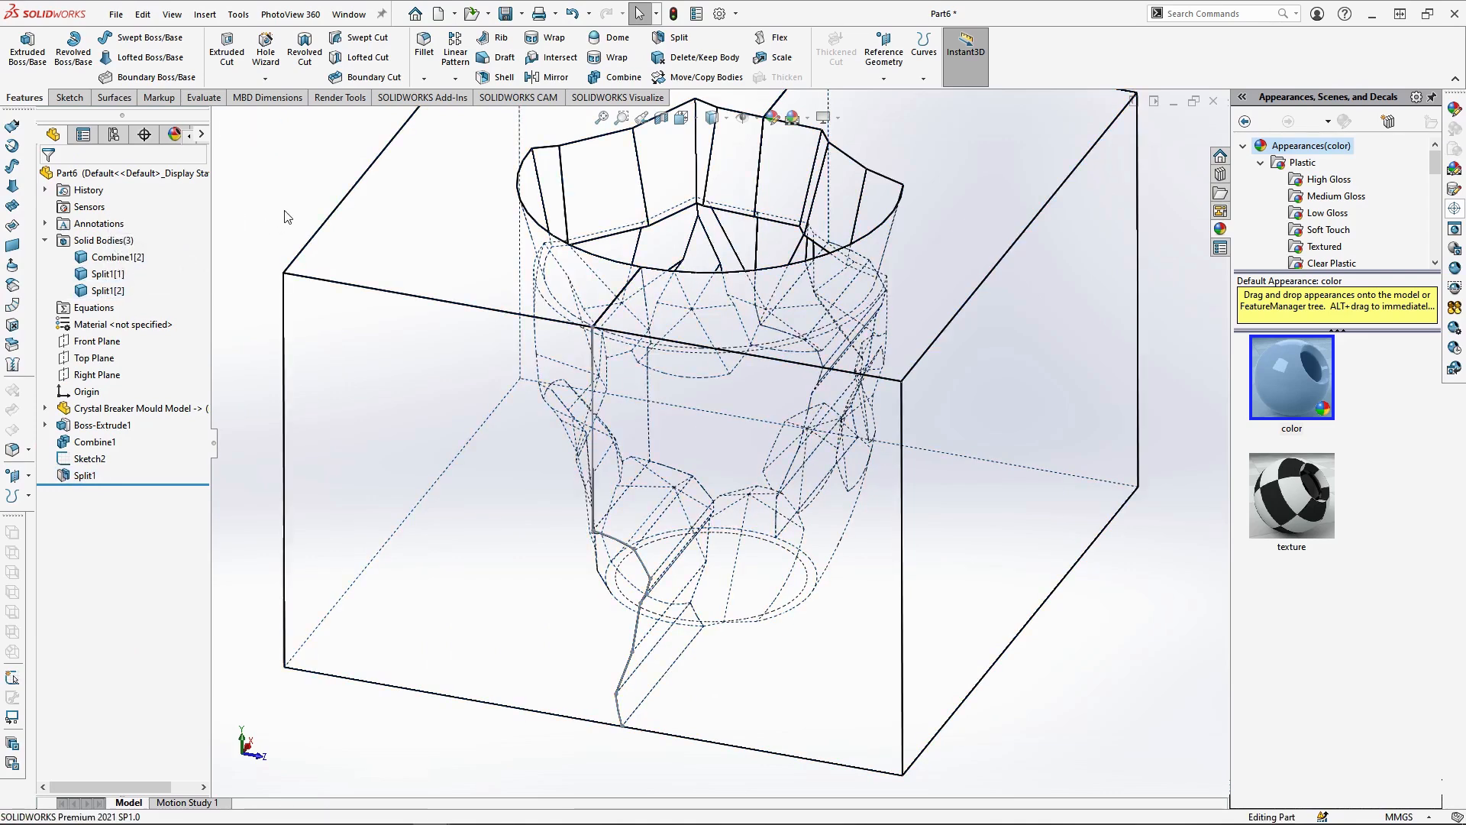
pyautogui.scroll(2, 356, 219)
pyautogui.click(93, 460)
pyautogui.click(104, 433)
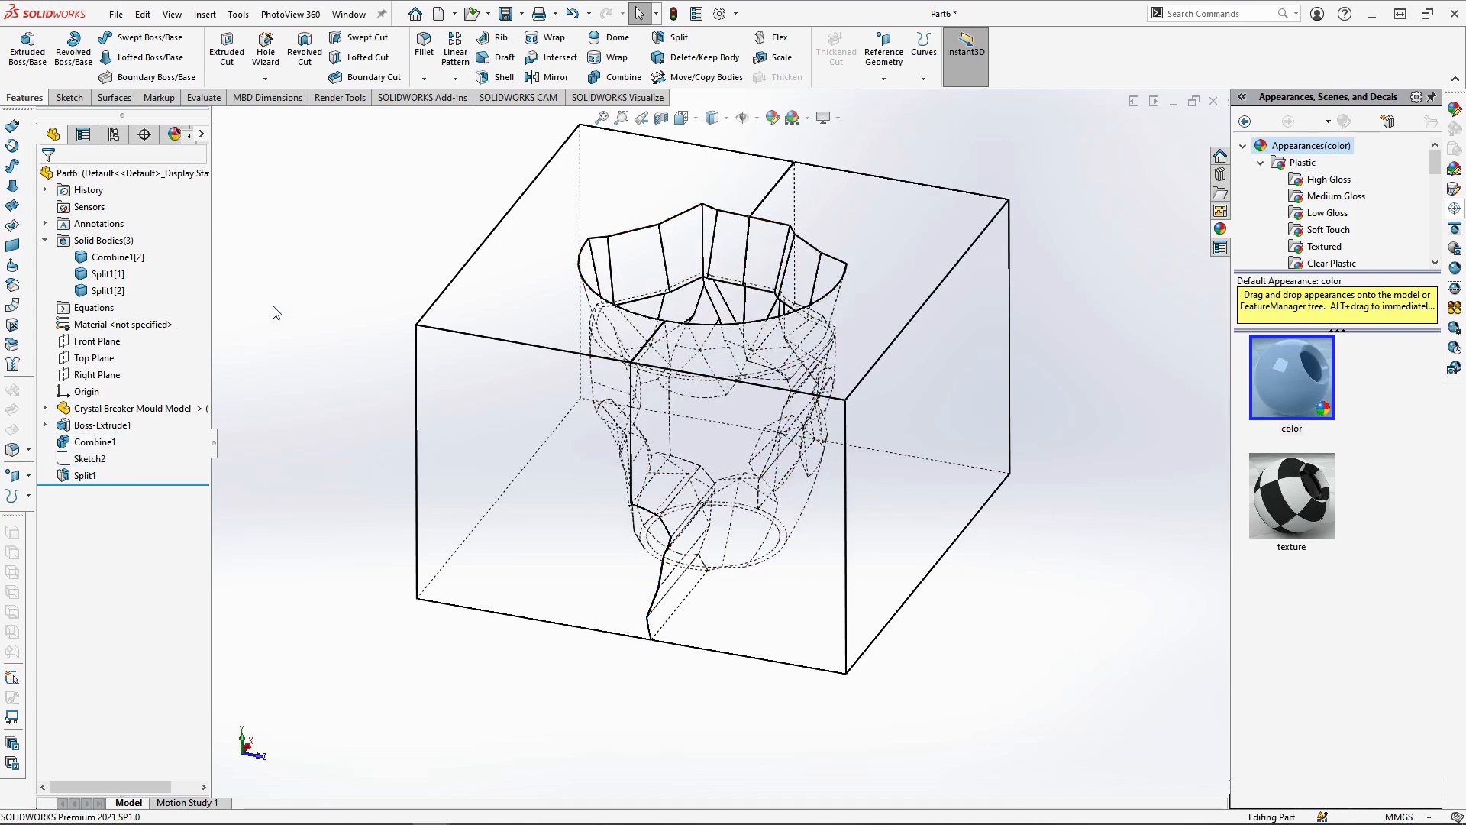
# Start a sketch on the adjacent side face of the first split body, viewed normal to it with the -97 mm section view applied
pyautogui.moveTo(1072, 574)
pyautogui.mouseDown(button='middle')
pyautogui.moveTo(1073, 561)
pyautogui.moveTo(1015, 597)
pyautogui.mouseUp(button='middle')
pyautogui.click(923, 535)
pyautogui.click(993, 493)
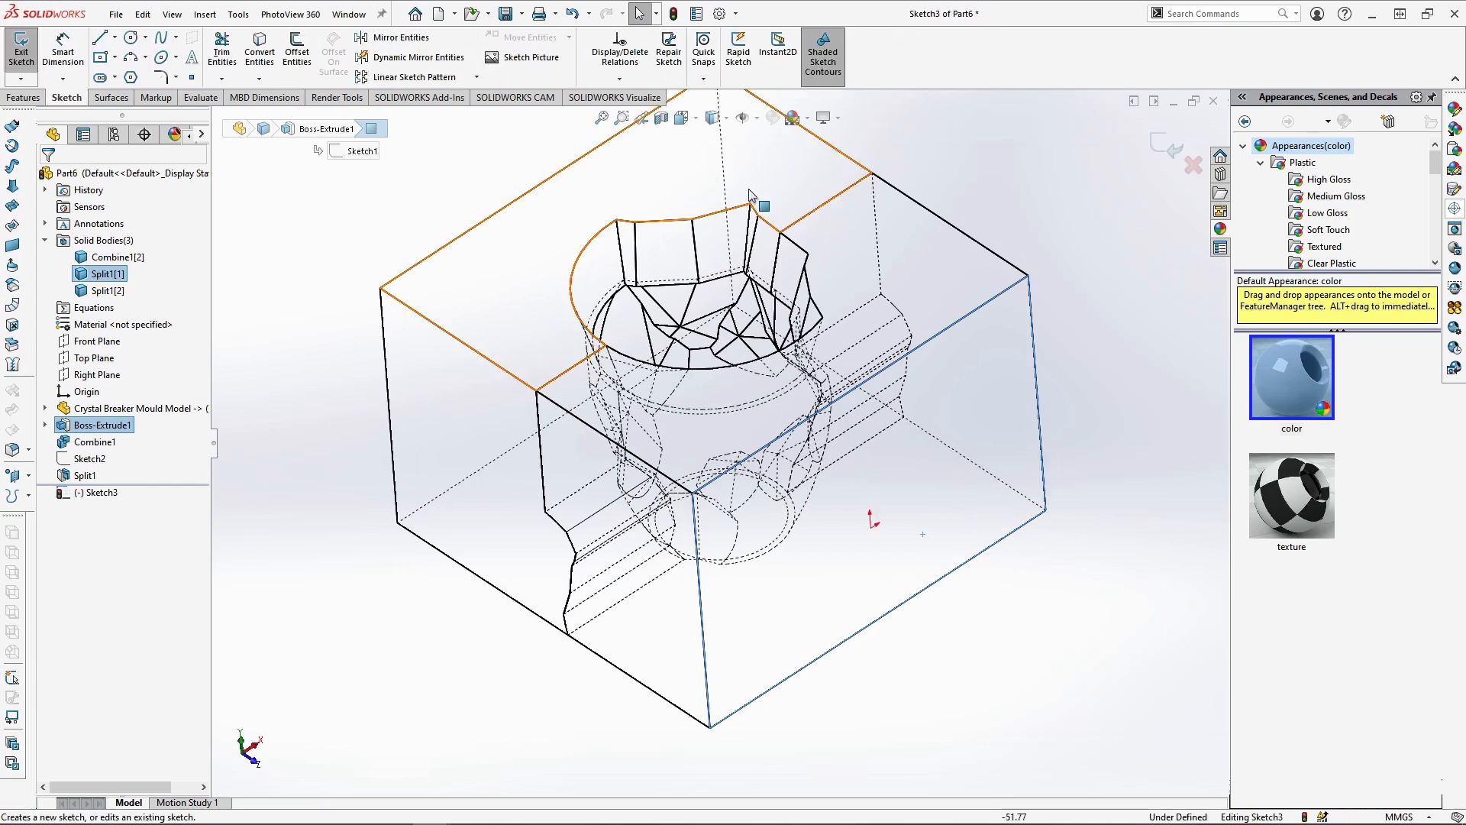
pyautogui.click(712, 117)
pyautogui.click(756, 190)
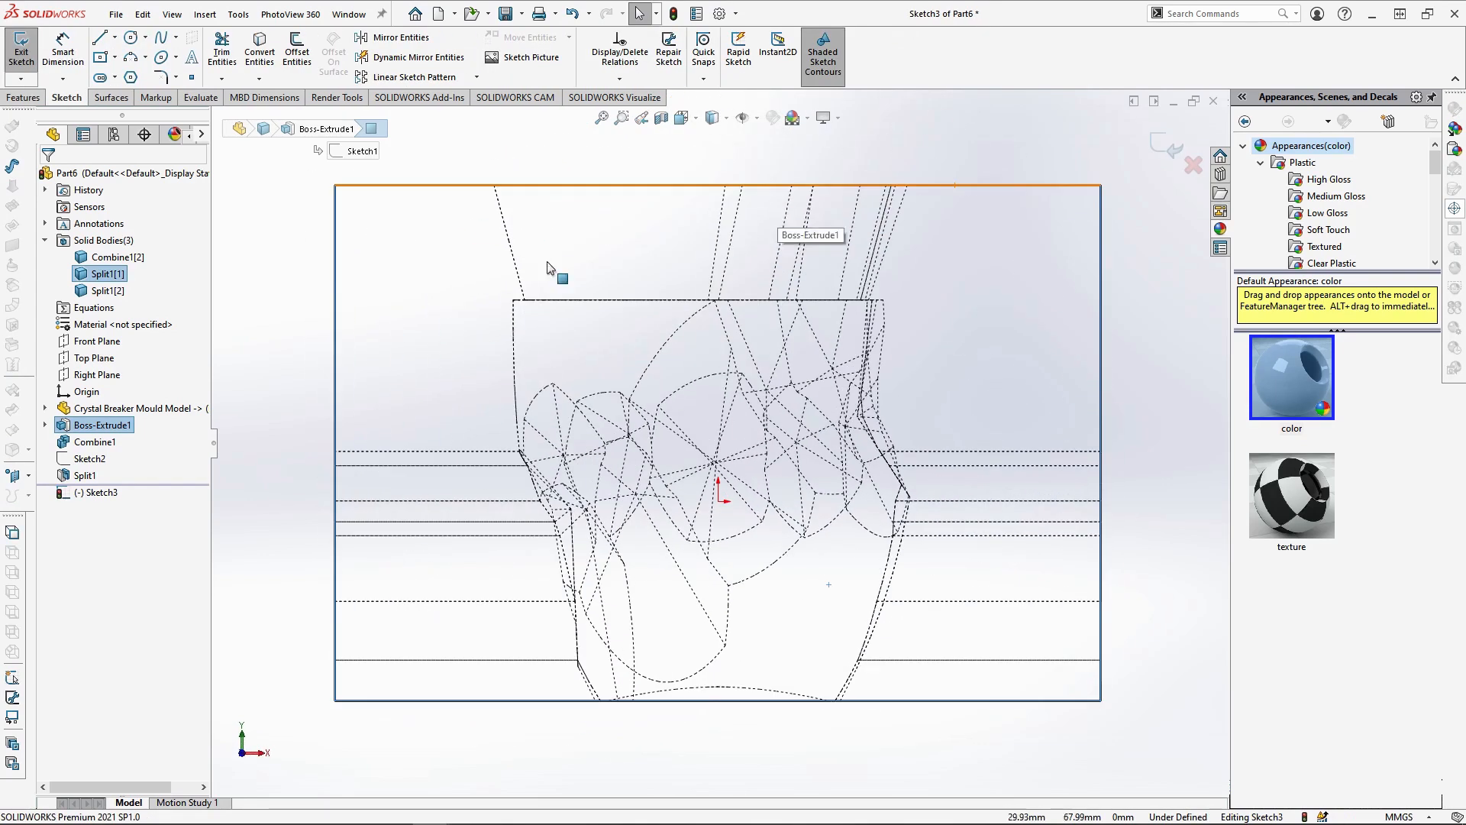
pyautogui.click(661, 117)
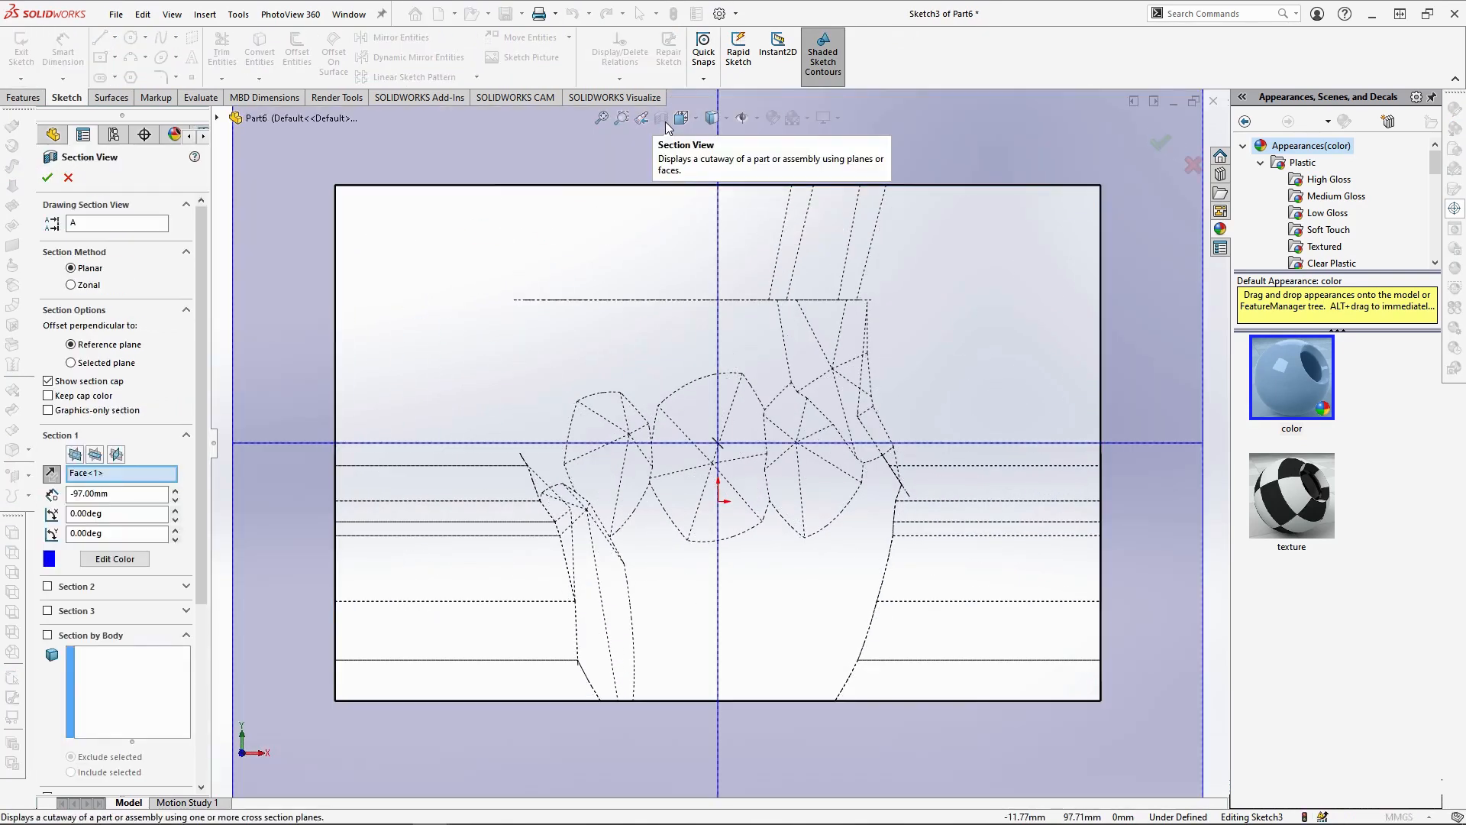
pyautogui.click(48, 179)
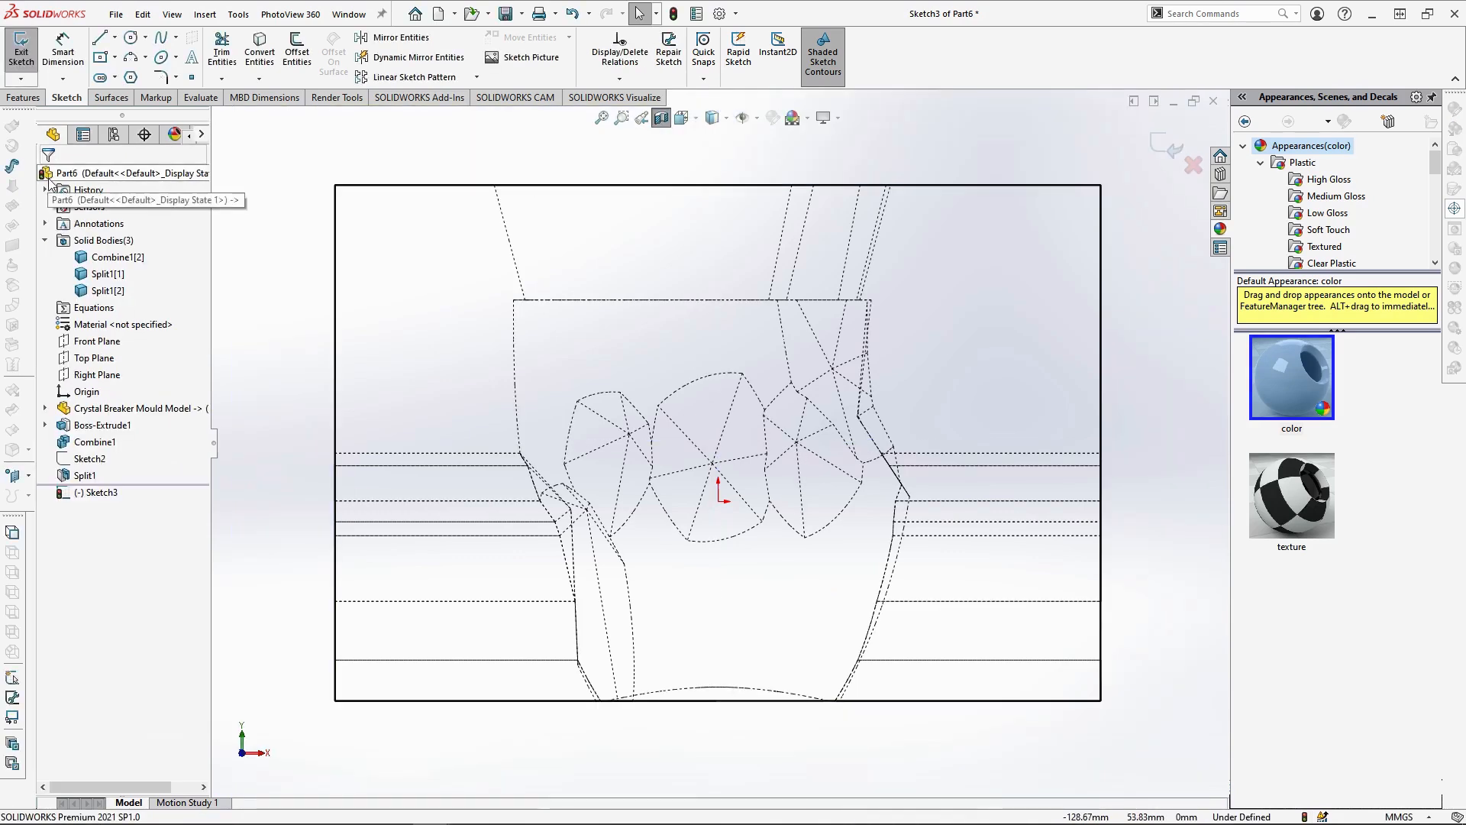
# Sketch a vertical line from the cavity's horizontal rim edge, at the lower end of the slanted facet edge, up to the block's top edge
pyautogui.press('l')
pyautogui.scroll(5, 833, 260)
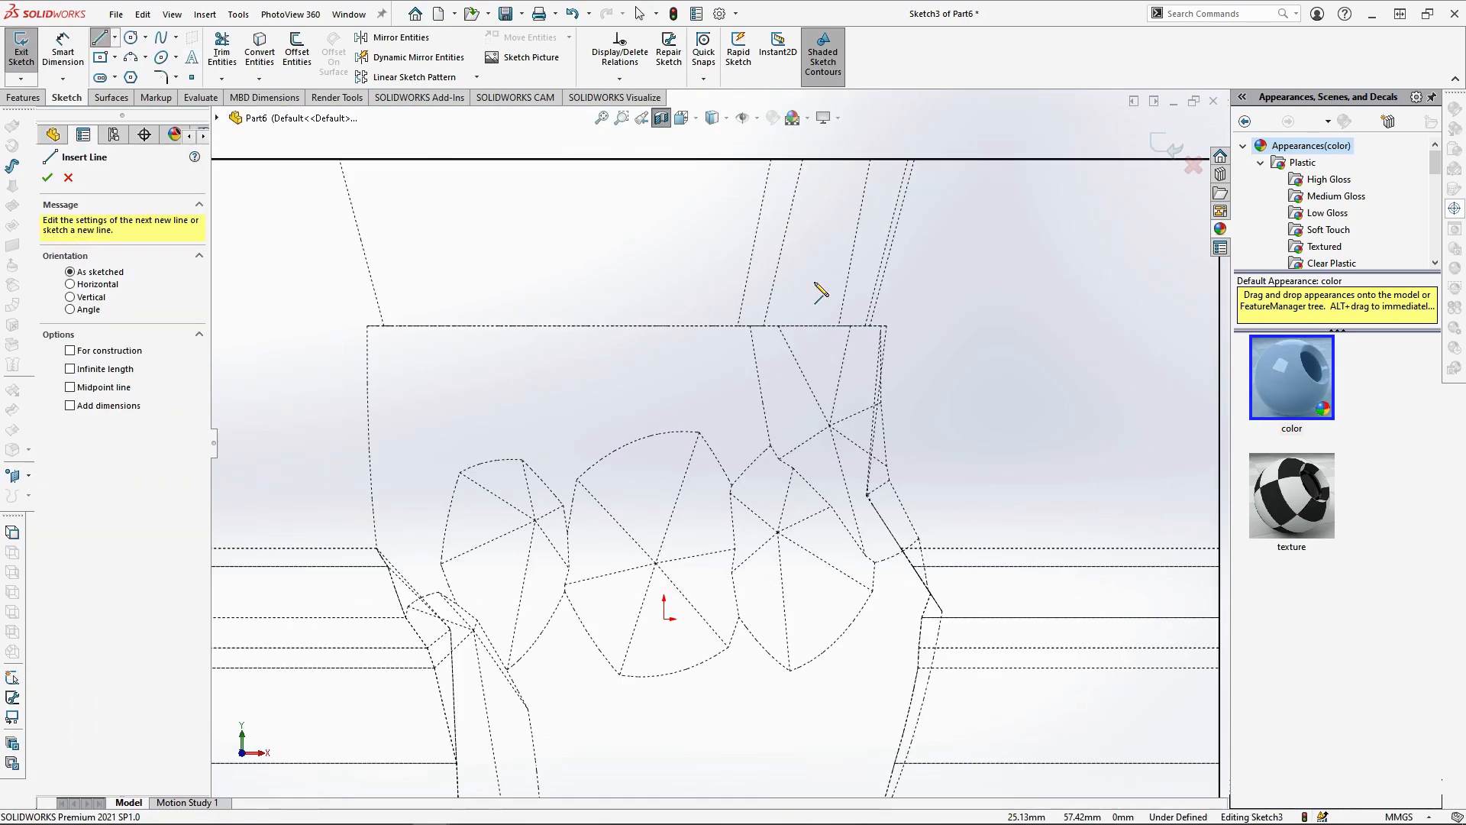
pyautogui.scroll(2, 703, 239)
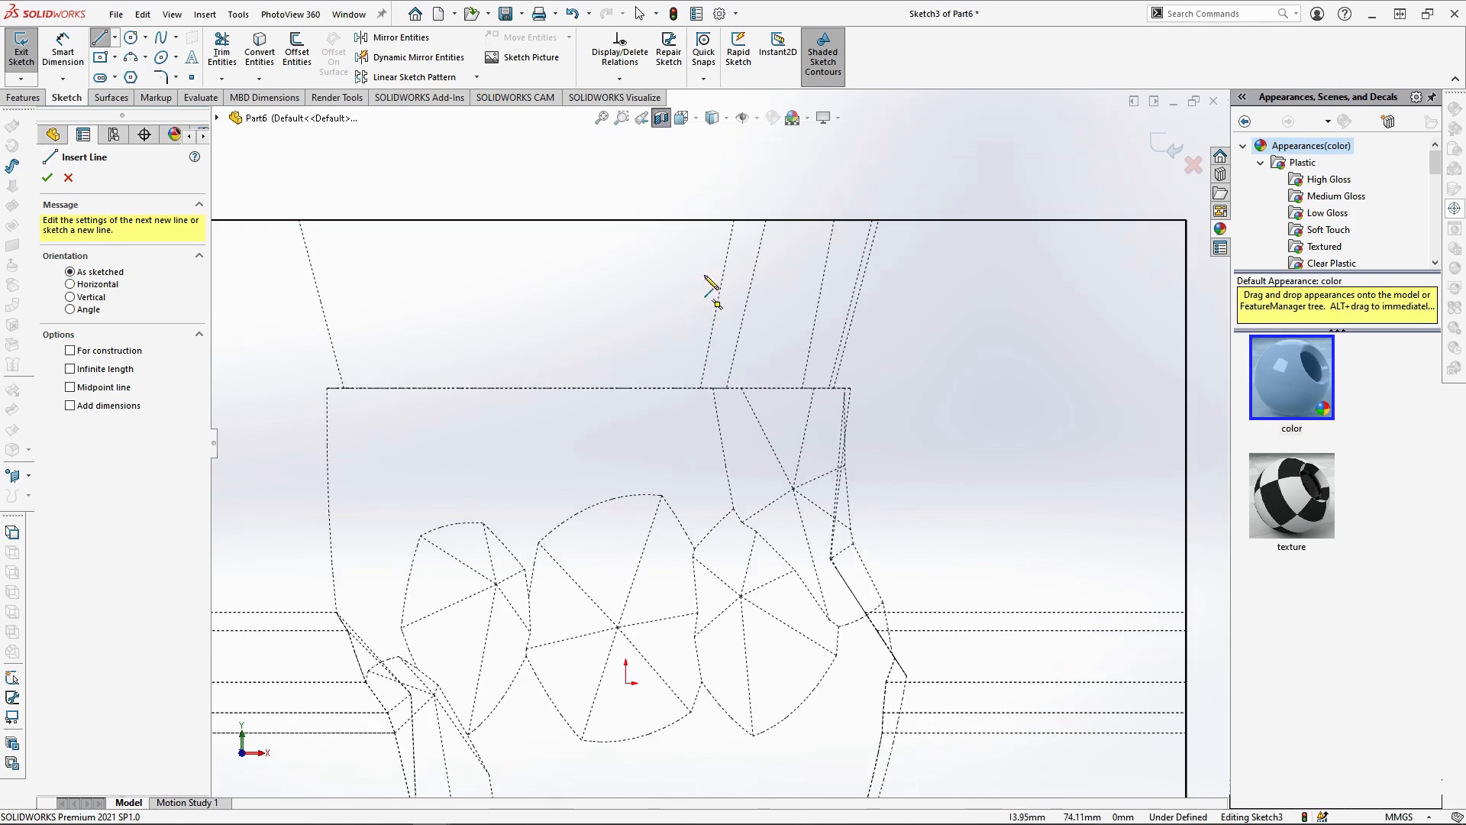
pyautogui.click(700, 389)
pyautogui.click(701, 222)
pyautogui.press('Escape')
# Sketch a short horizontal line along the rim edge from the vertical line's lower end to the top of the neighbouring facet edge
pyautogui.scroll(-3, 667, 346)
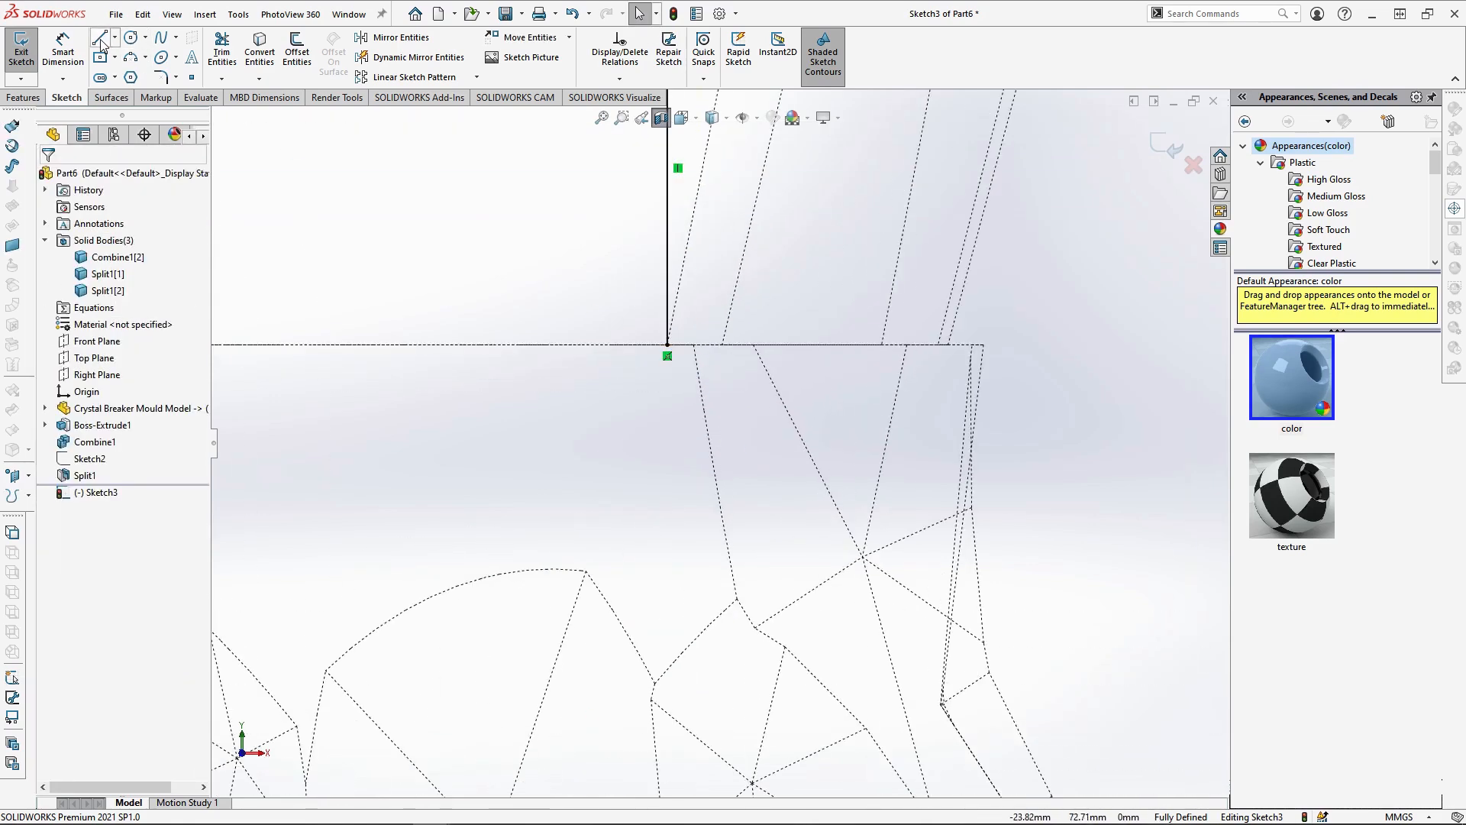
pyautogui.click(101, 43)
pyautogui.click(667, 345)
pyautogui.click(694, 345)
pyautogui.press('Escape')
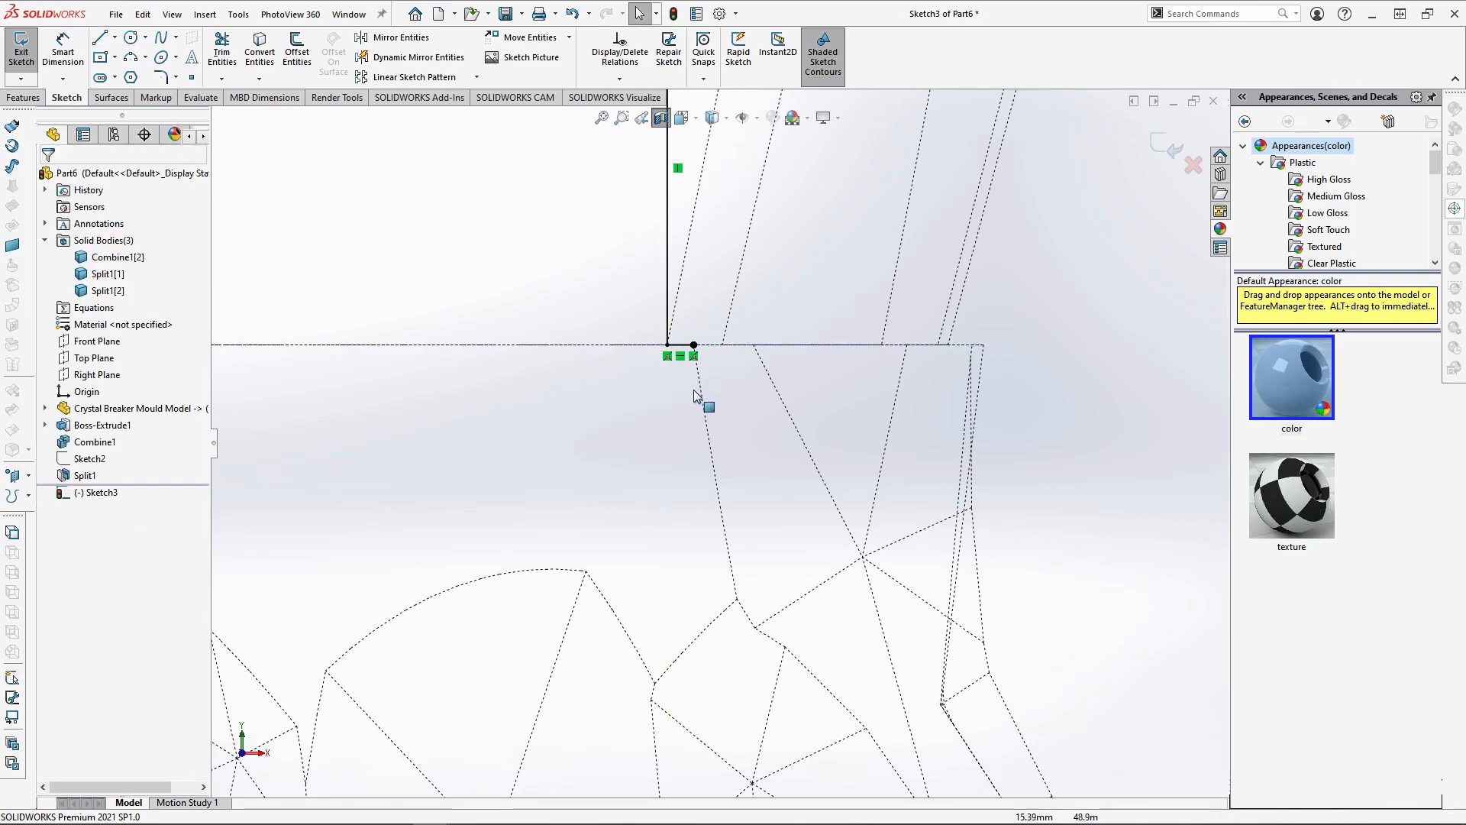
# Convert the connected facet edges from the short line's end down to the lower tip between the two central facets into sketch entities
pyautogui.click(705, 408)
pyautogui.scroll(3, 756, 405)
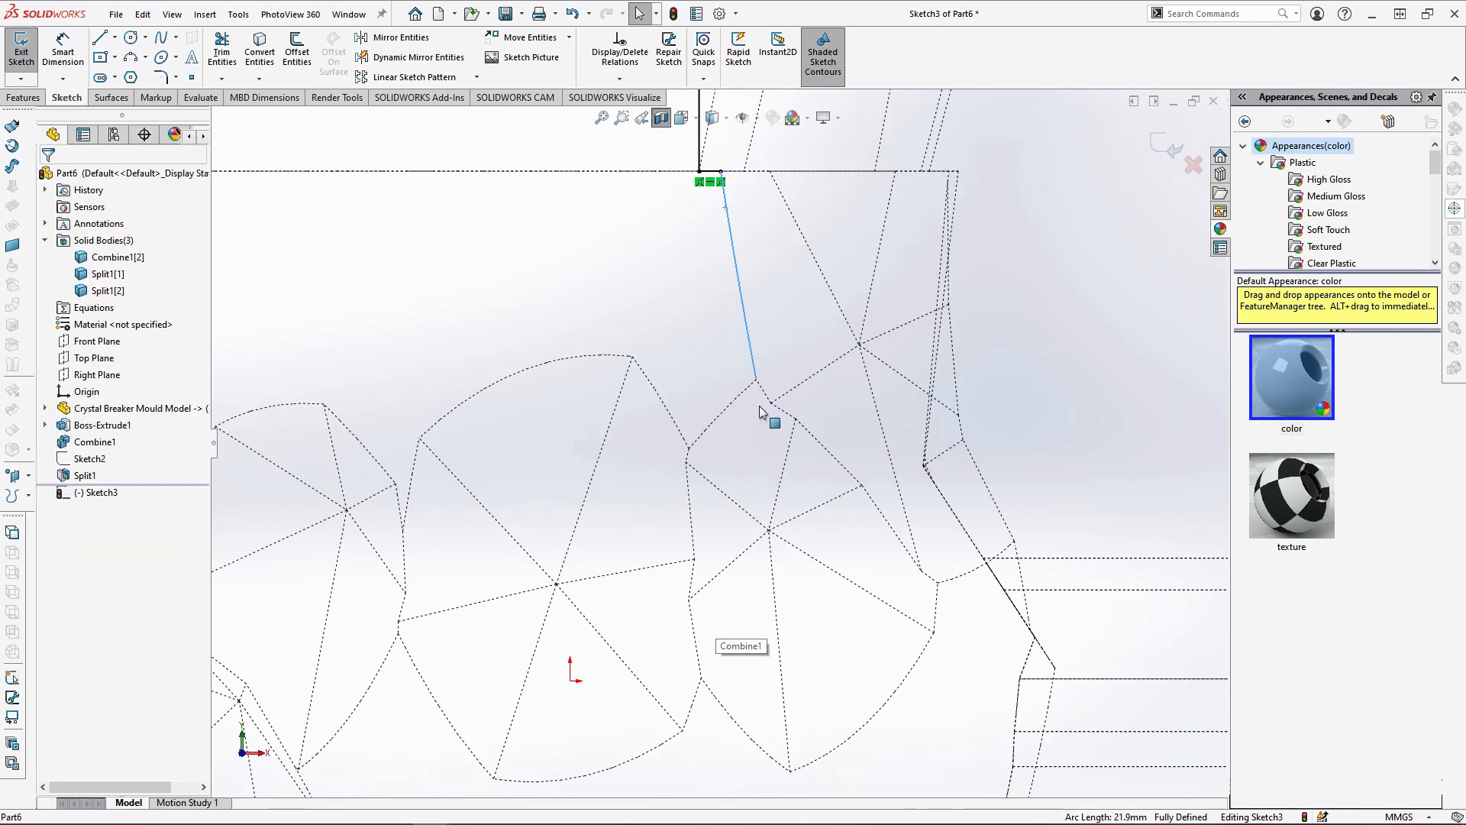
pyautogui.keyDown('ctrl'); pyautogui.click(714, 424); pyautogui.keyUp('ctrl')
pyautogui.keyDown('ctrl'); pyautogui.click(694, 562); pyautogui.keyUp('ctrl')
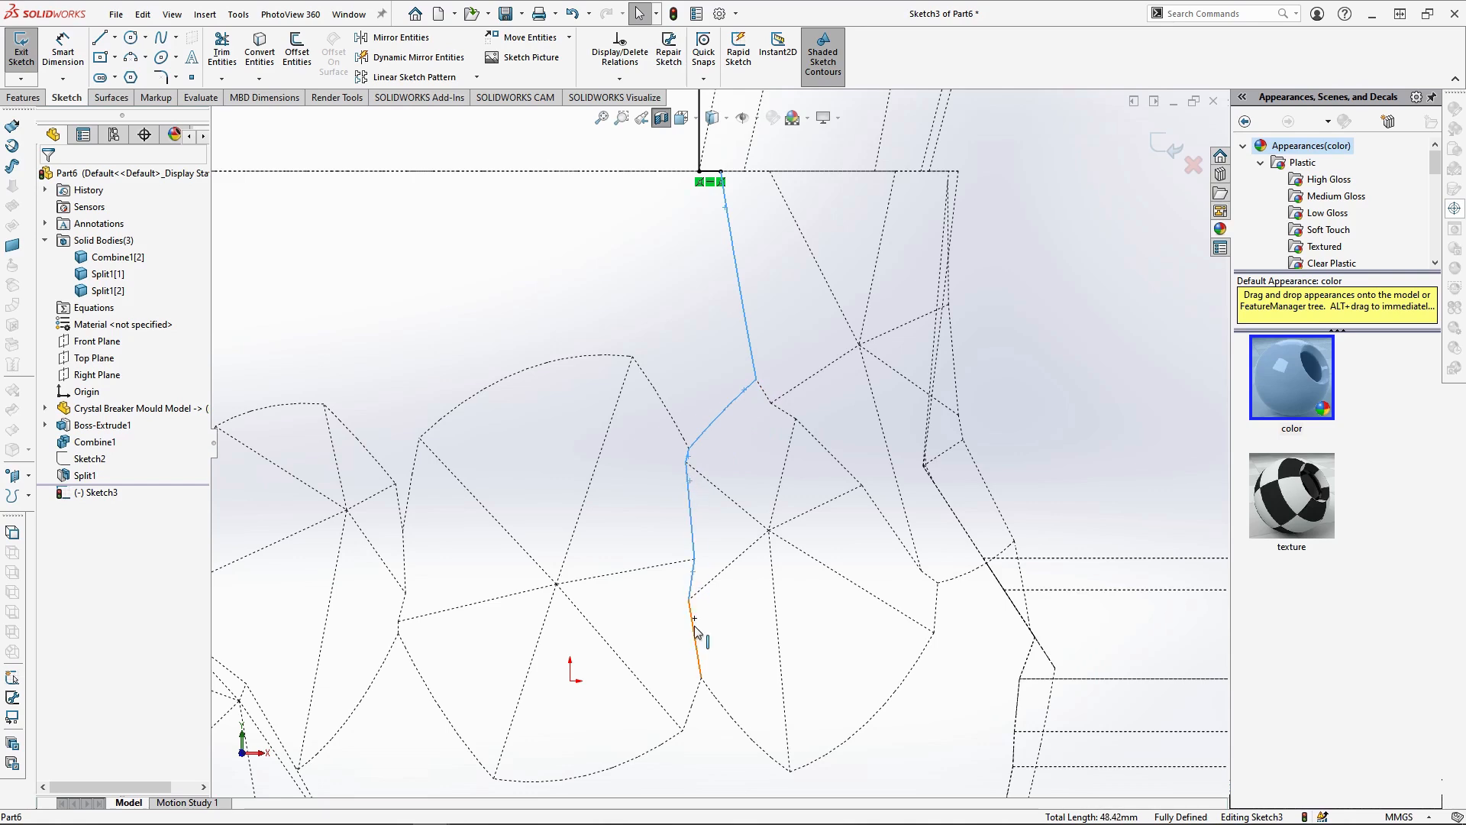
pyautogui.keyDown('ctrl'); pyautogui.click(693, 697); pyautogui.keyUp('ctrl')
pyautogui.scroll(3, 699, 691)
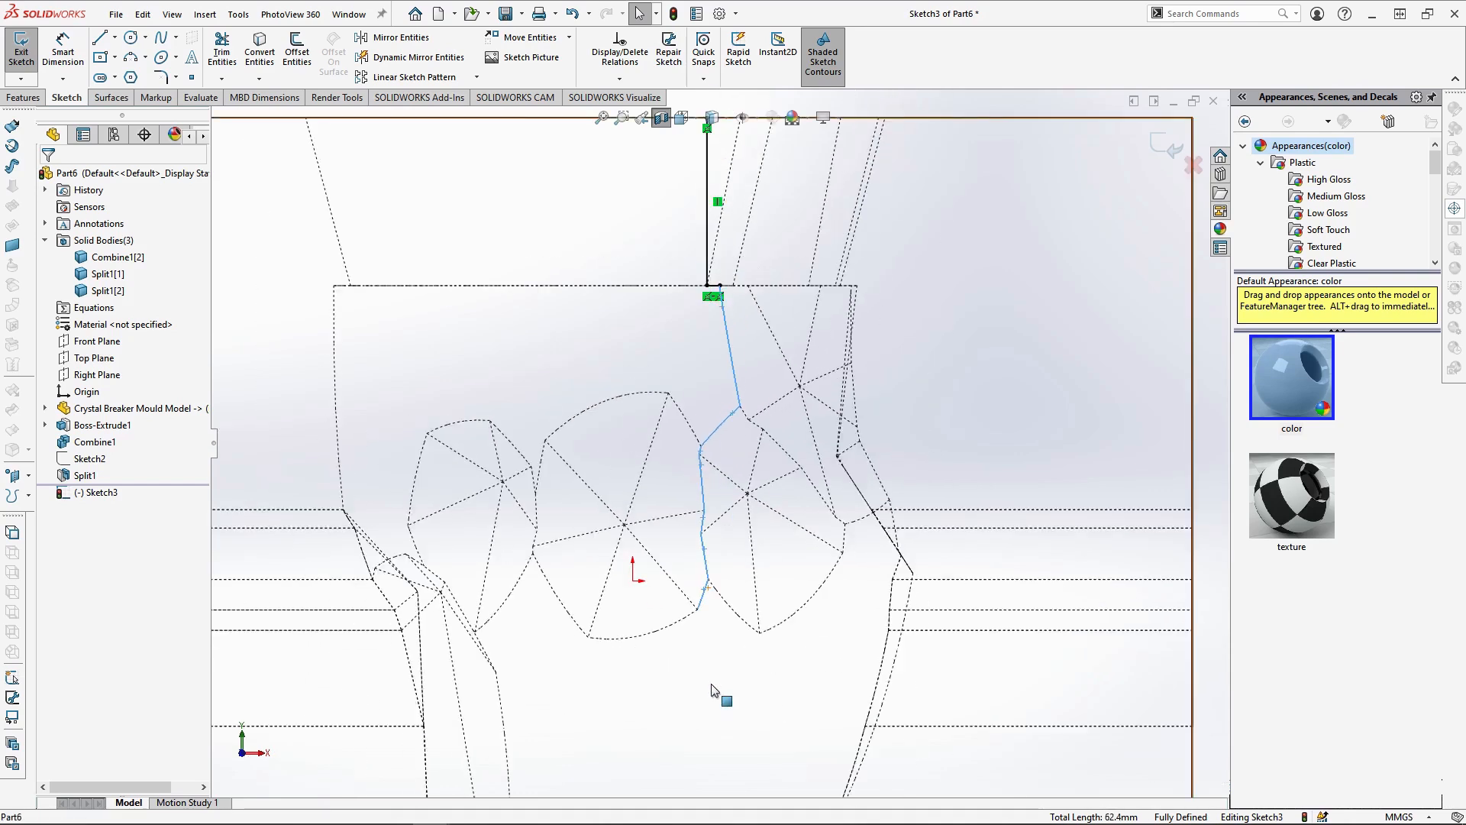
pyautogui.click(260, 55)
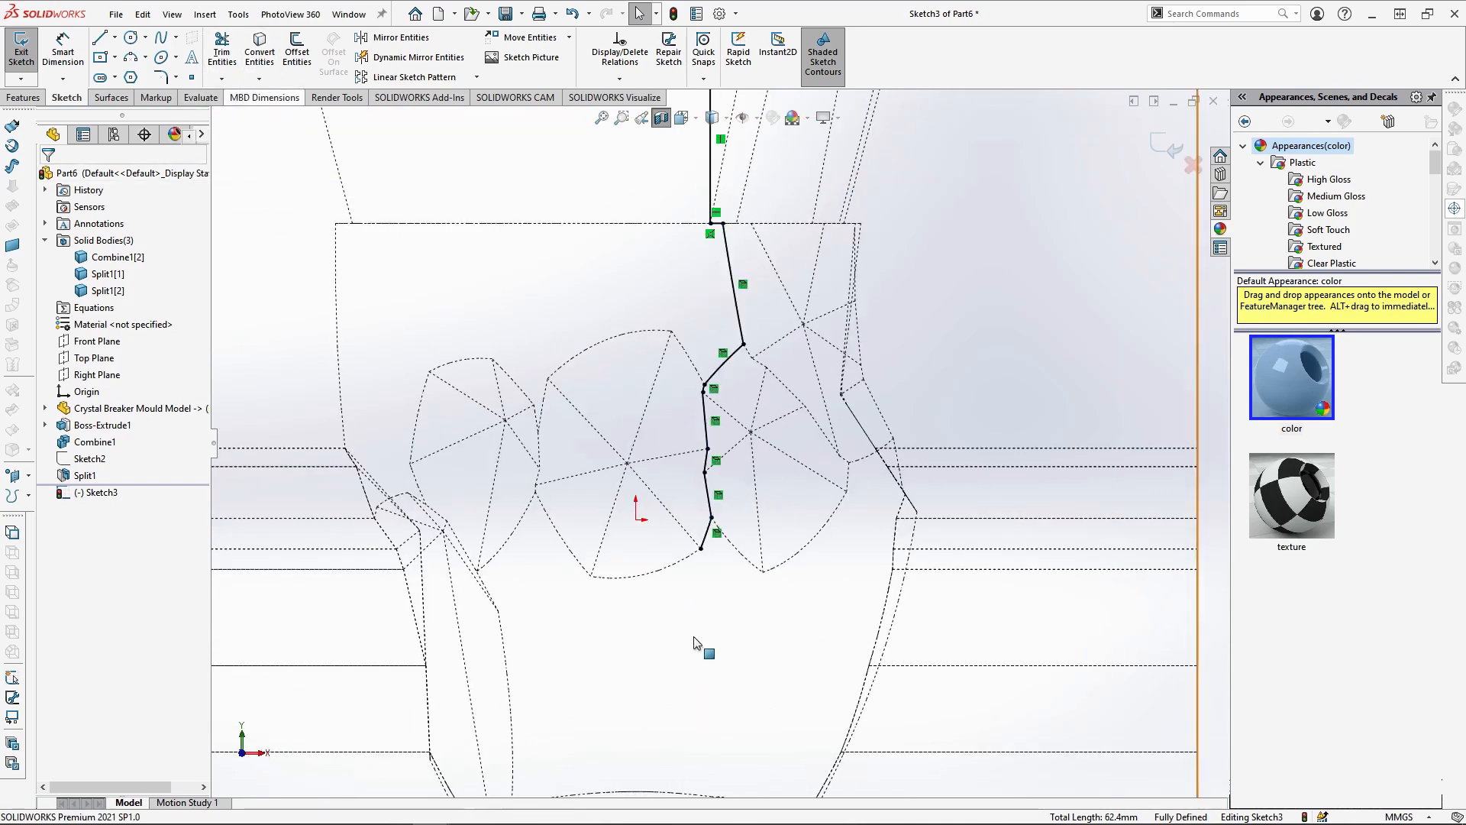
# Sketch a vertical line about 46.9 mm long from the converted chain's lower end down to the block's bottom edge
pyautogui.scroll(-1, 717, 524)
pyautogui.press('l')
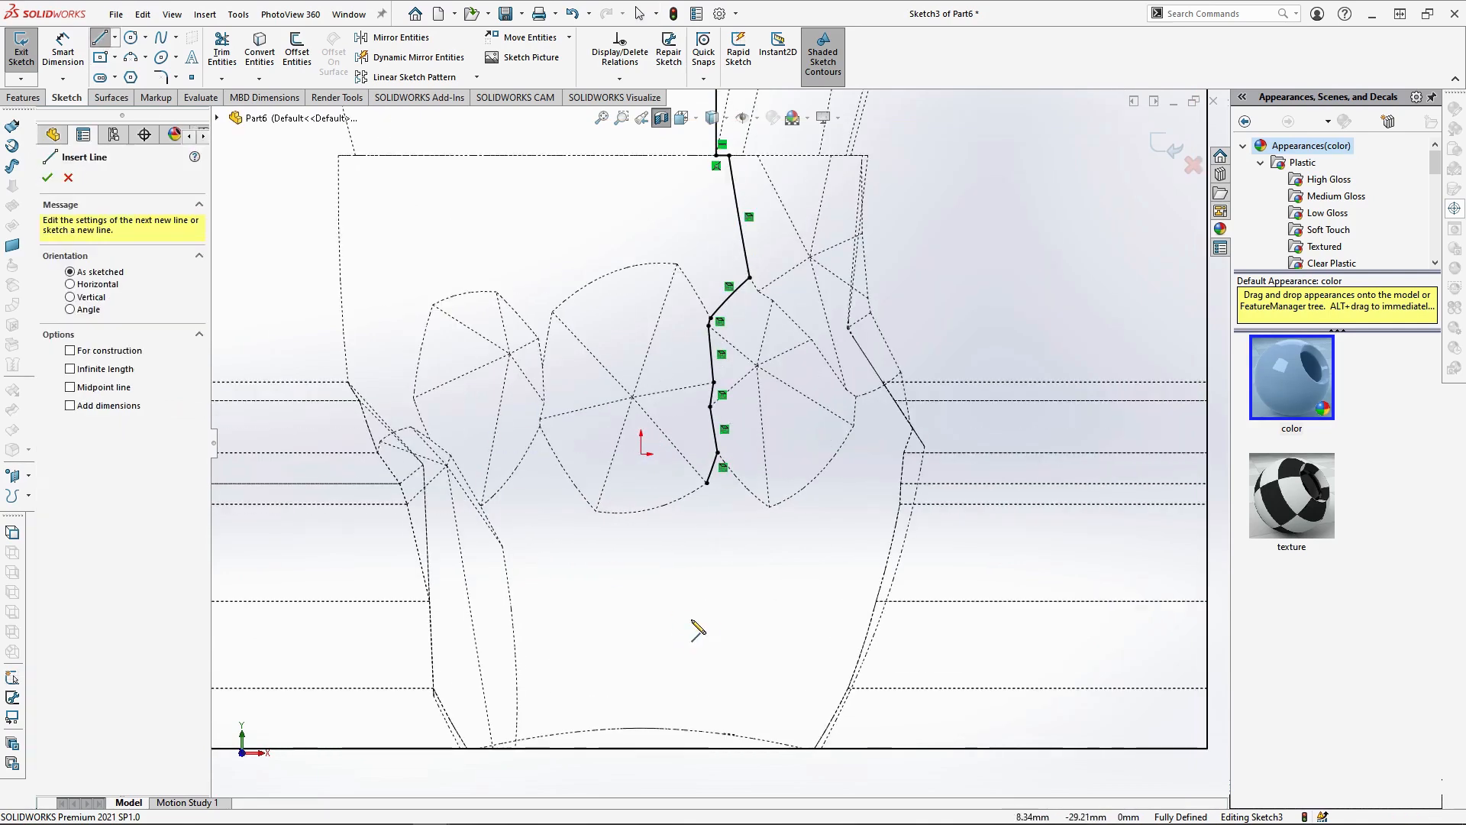
pyautogui.click(708, 483)
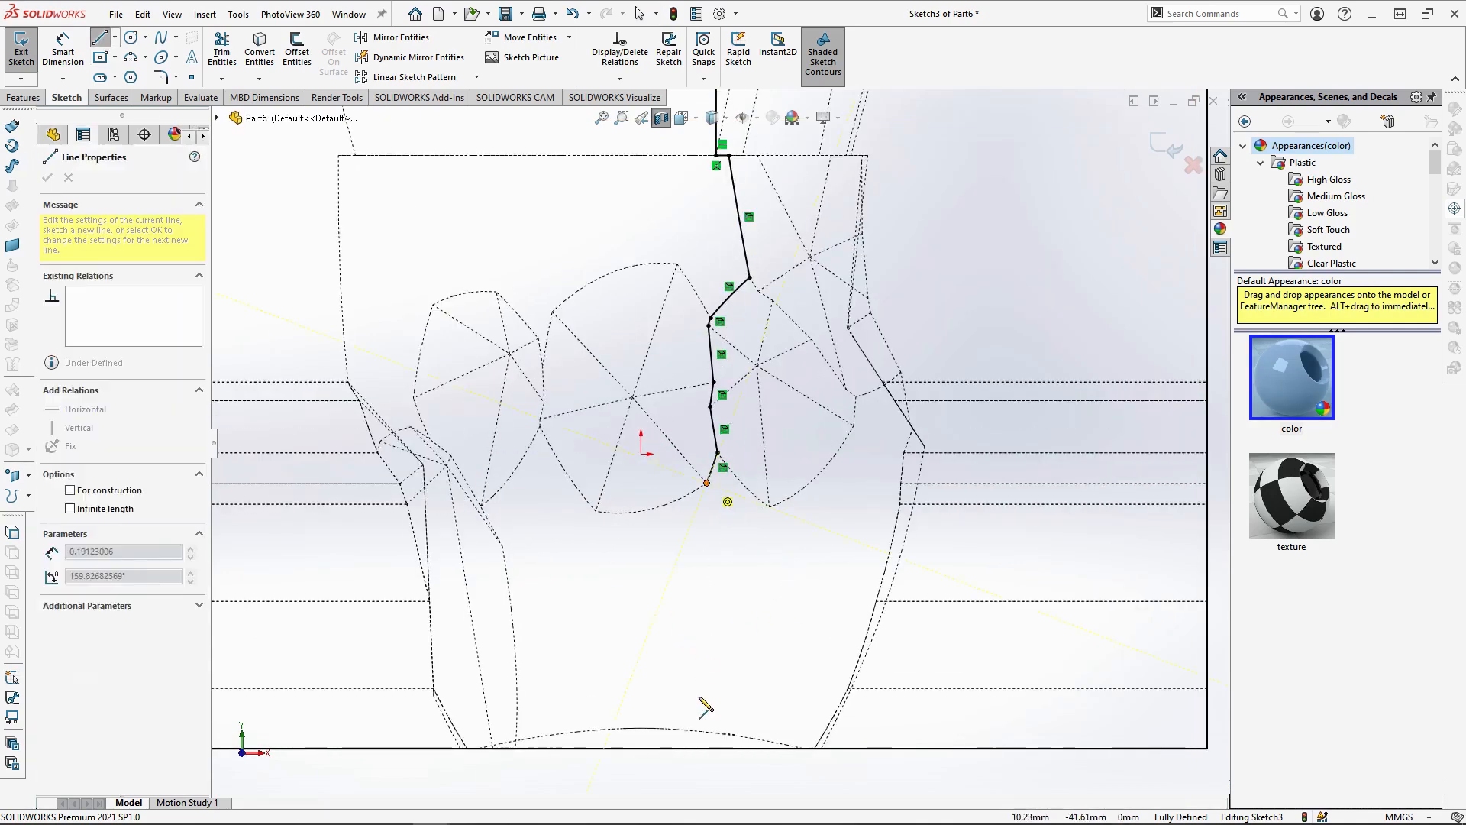
pyautogui.click(707, 748)
pyautogui.press('Escape')
# Split the front half of the mould block, Split1[1], along the second parting-line sketch into two bodies
pyautogui.moveTo(763, 491); pyautogui.dragTo(846, 483, button='middle')
pyautogui.click(23, 97)
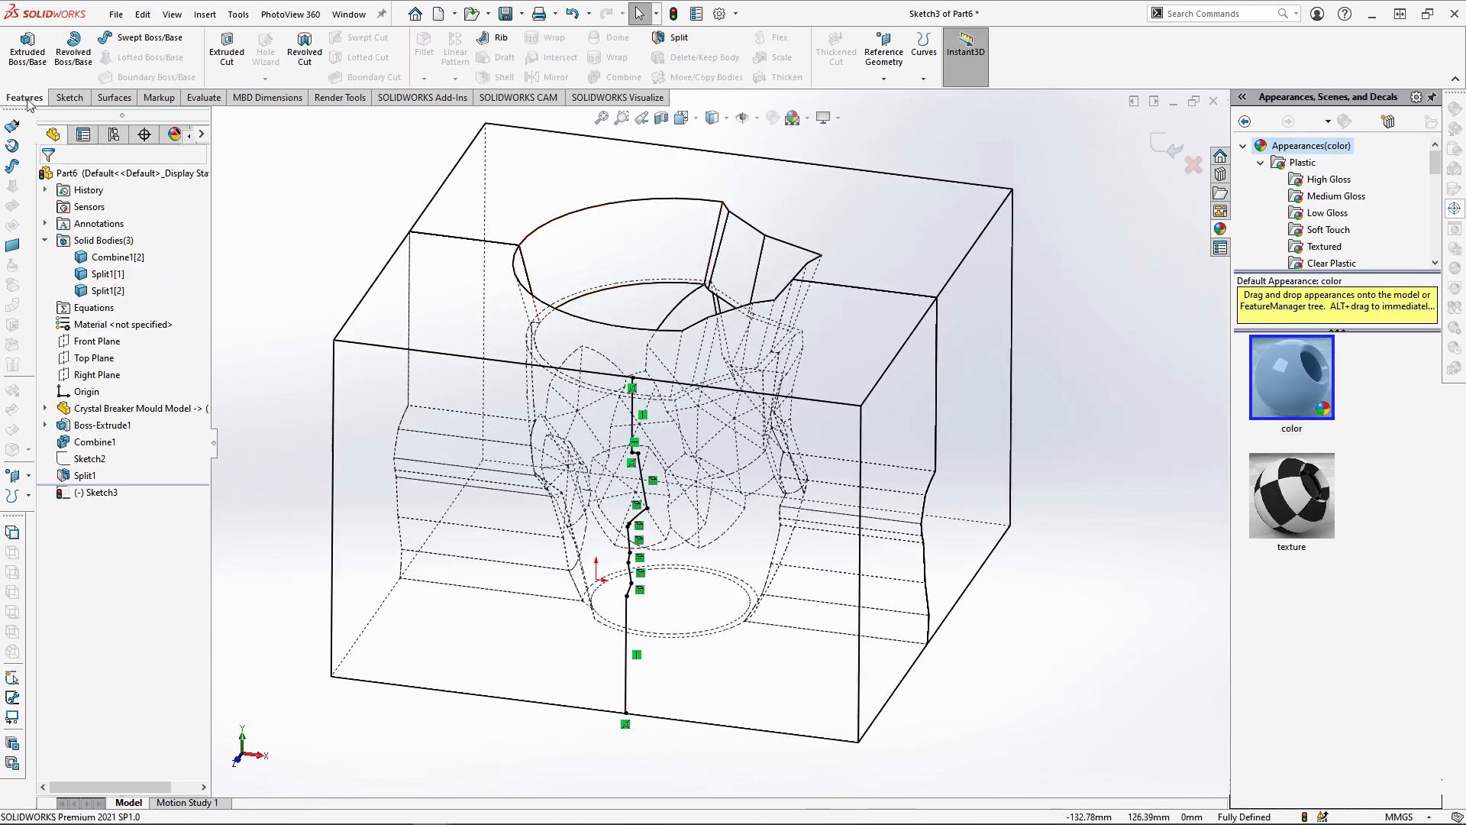
pyautogui.click(676, 42)
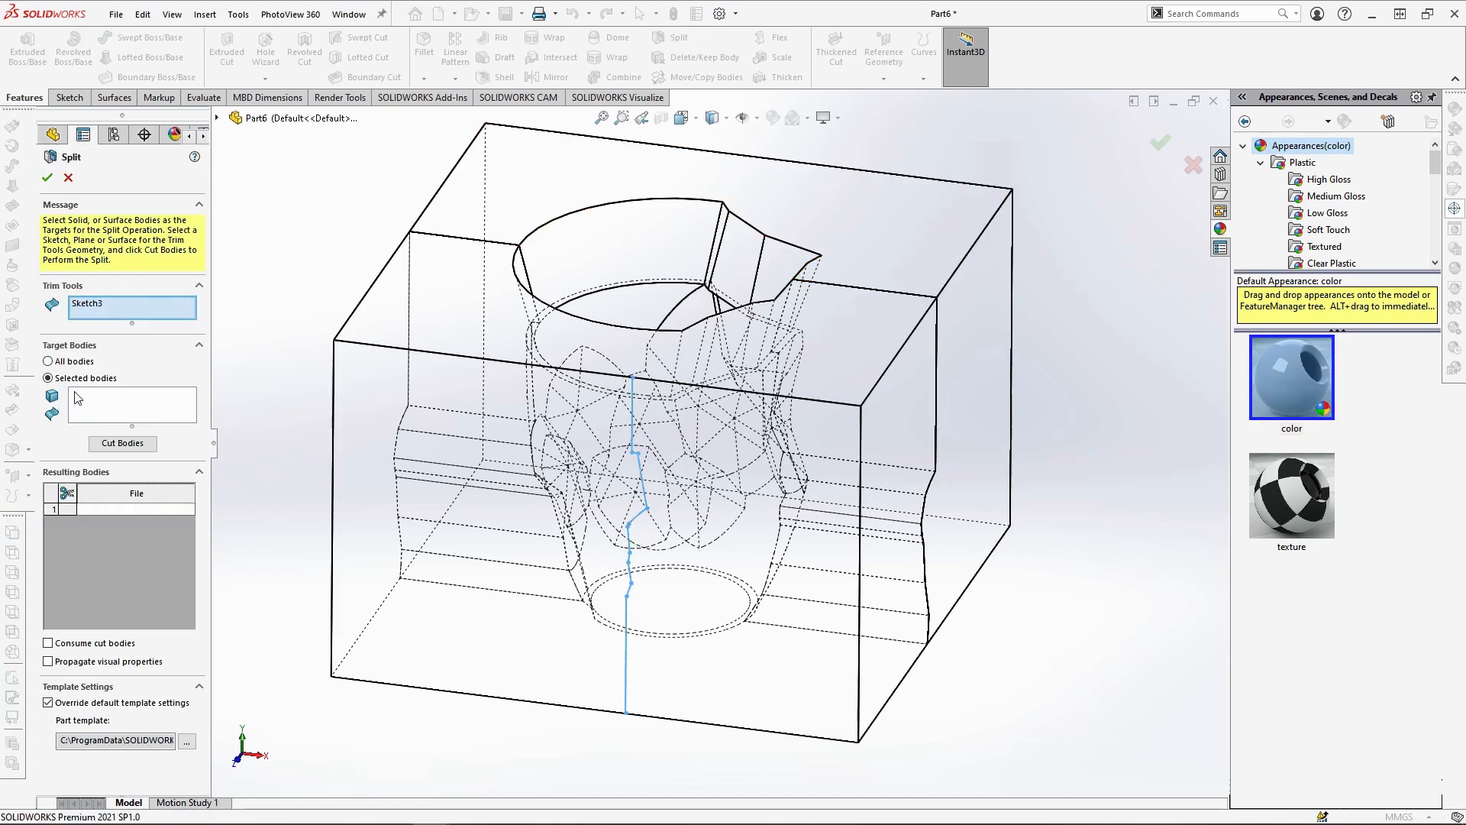
pyautogui.click(104, 409)
pyautogui.click(540, 646)
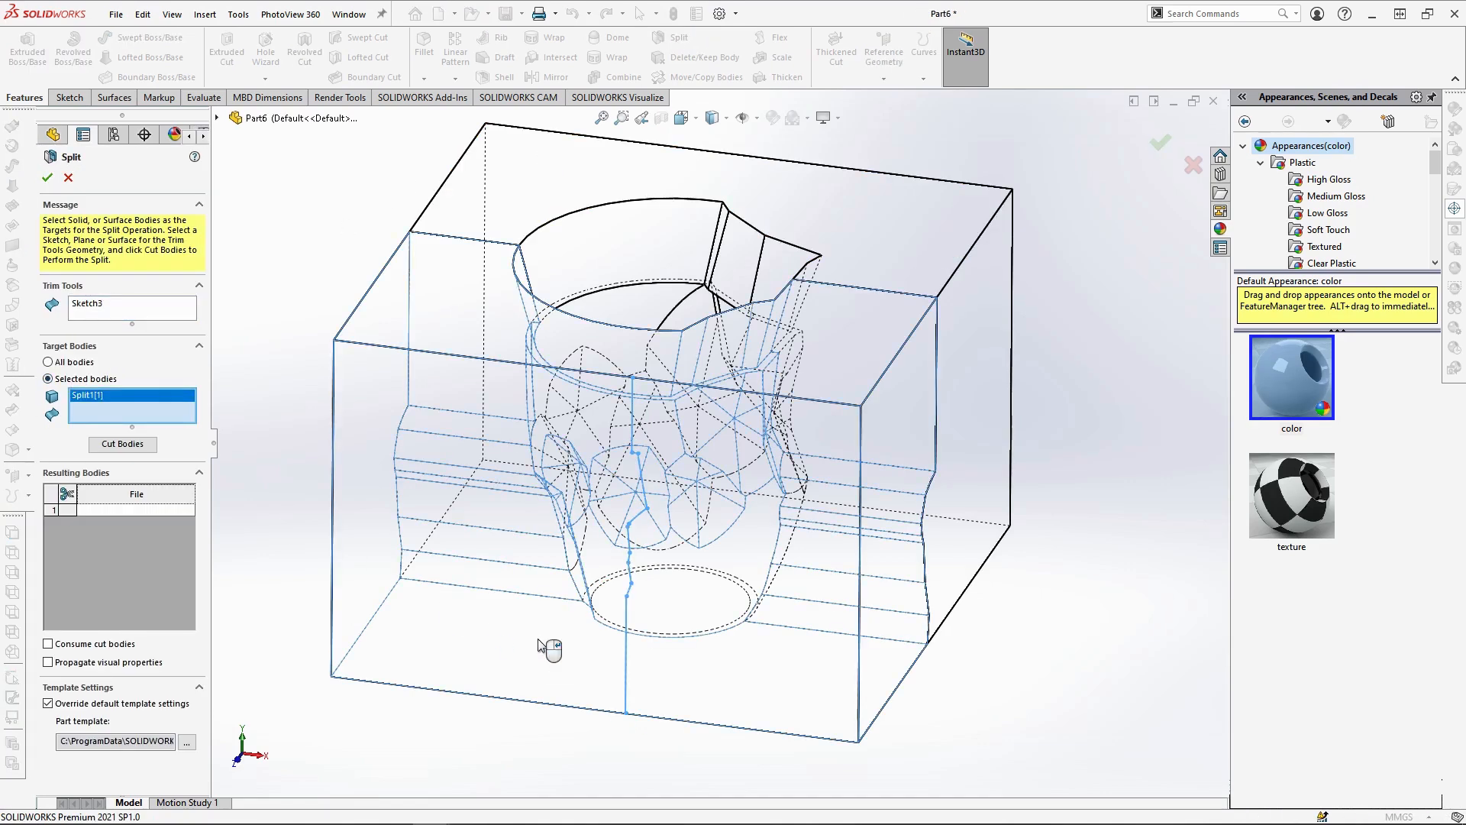
pyautogui.click(115, 444)
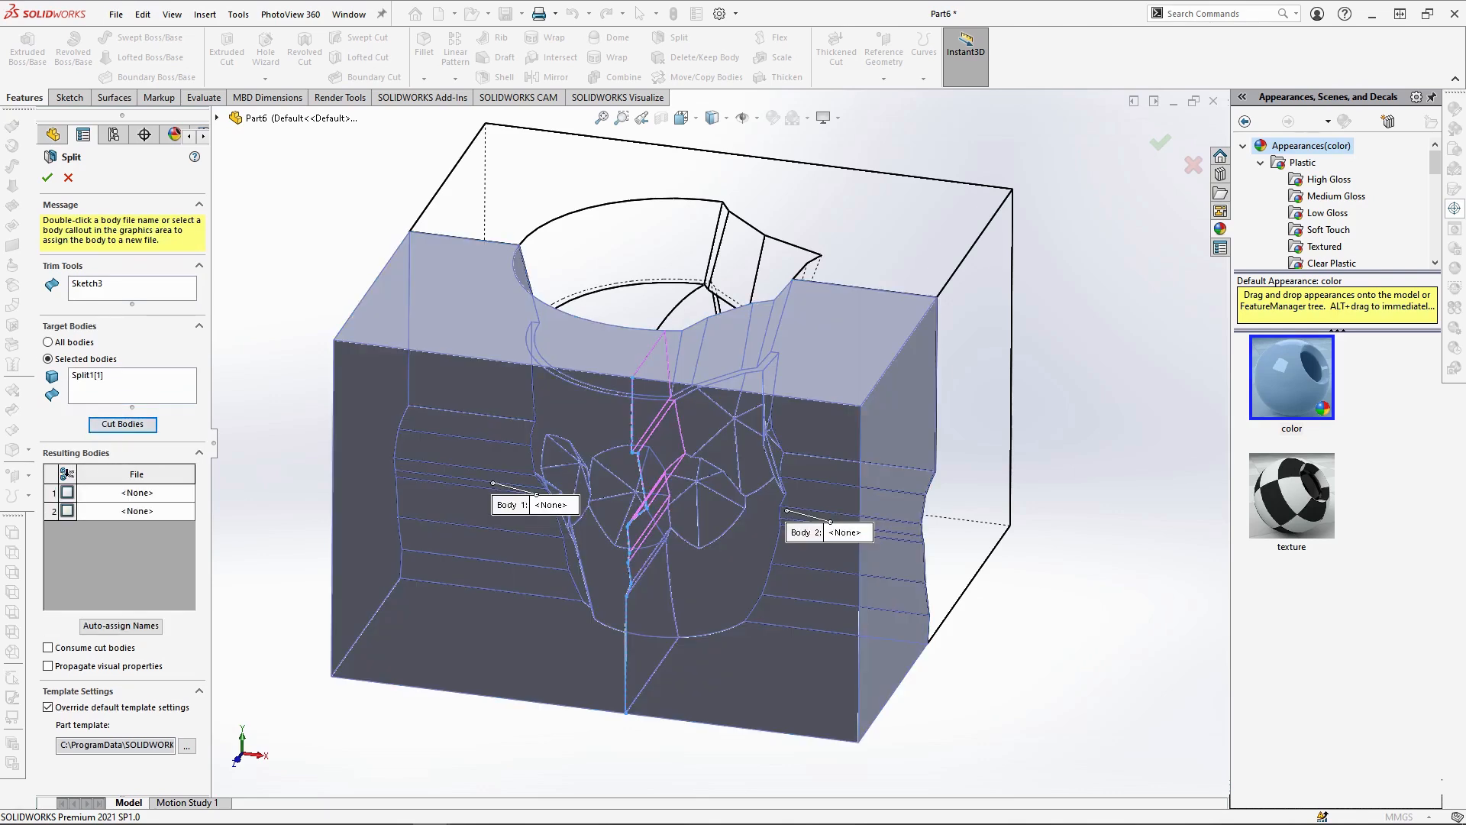
pyautogui.click(45, 181)
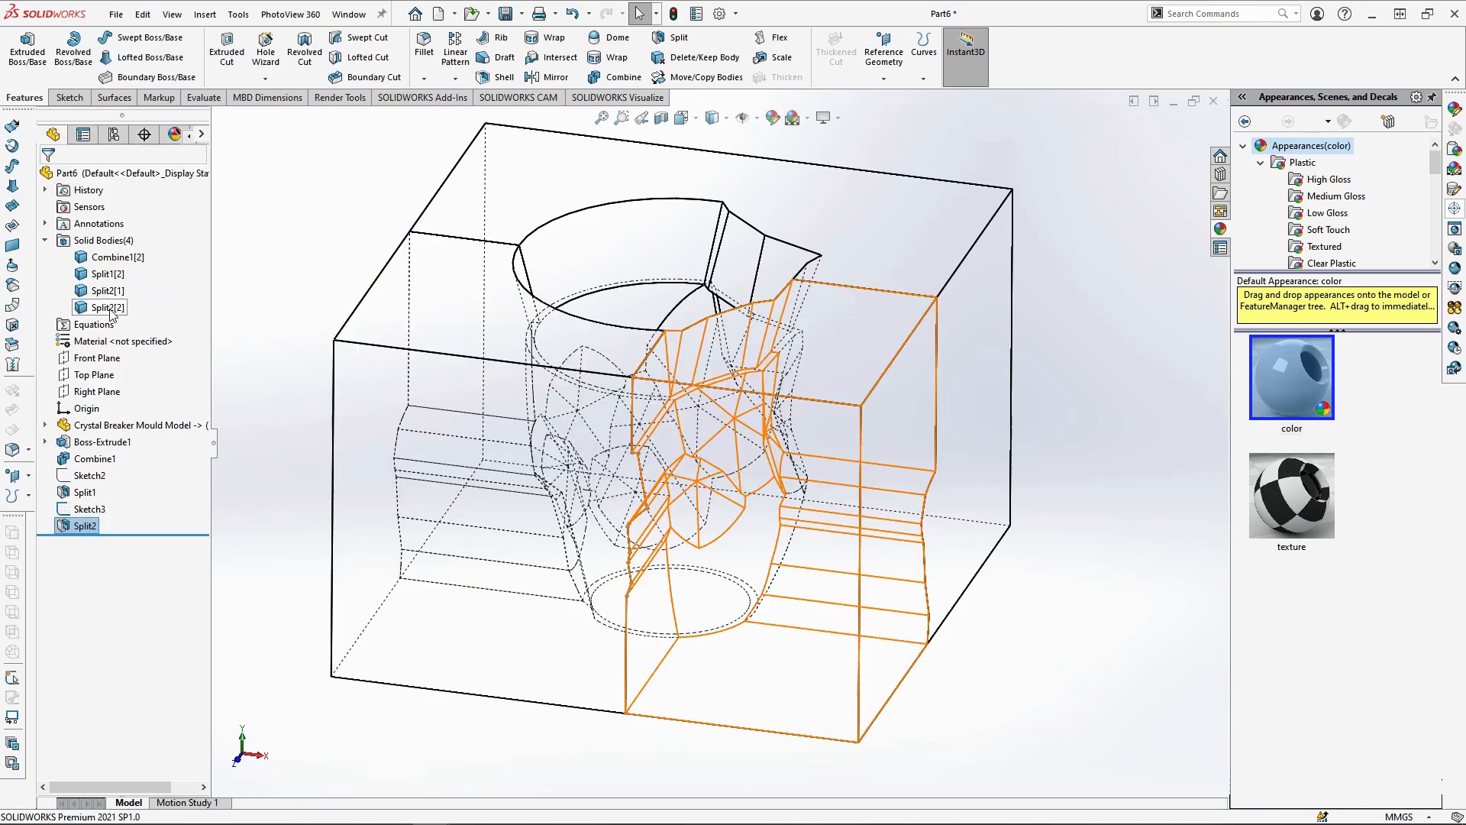
# Combine bodies Split2[2] and Split1[2] into a single mould piece with the Add operation
pyautogui.click(94, 274)
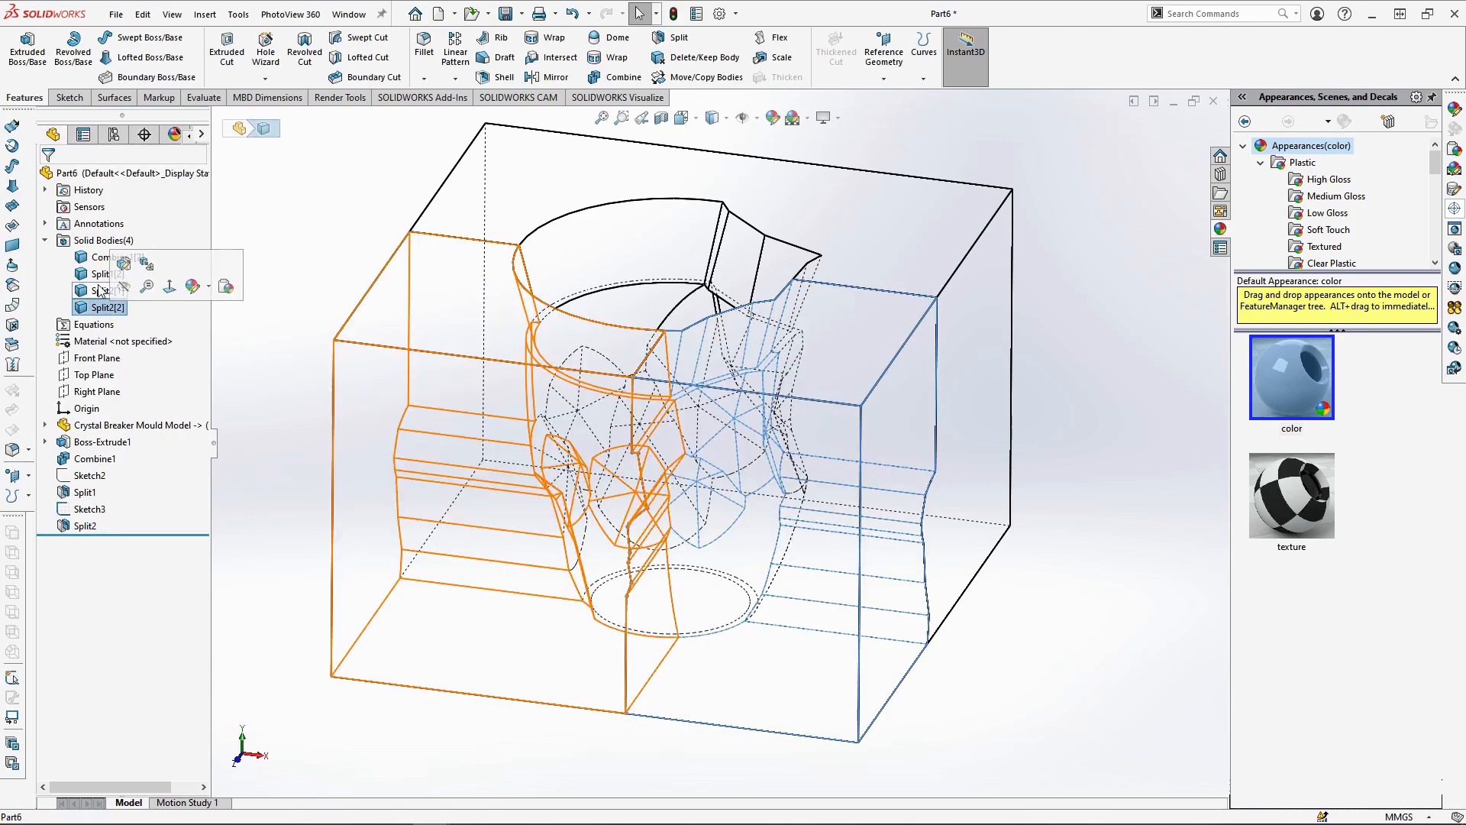
pyautogui.click(380, 200)
pyautogui.click(61, 510)
pyautogui.click(68, 485)
pyautogui.moveTo(599, 365)
pyautogui.mouseDown(button='middle')
pyautogui.moveTo(586, 293)
pyautogui.moveTo(604, 357)
pyautogui.moveTo(760, 298)
pyautogui.moveTo(787, 312)
pyautogui.mouseUp(button='middle')
pyautogui.moveTo(914, 645); pyautogui.dragTo(899, 657, button='middle')
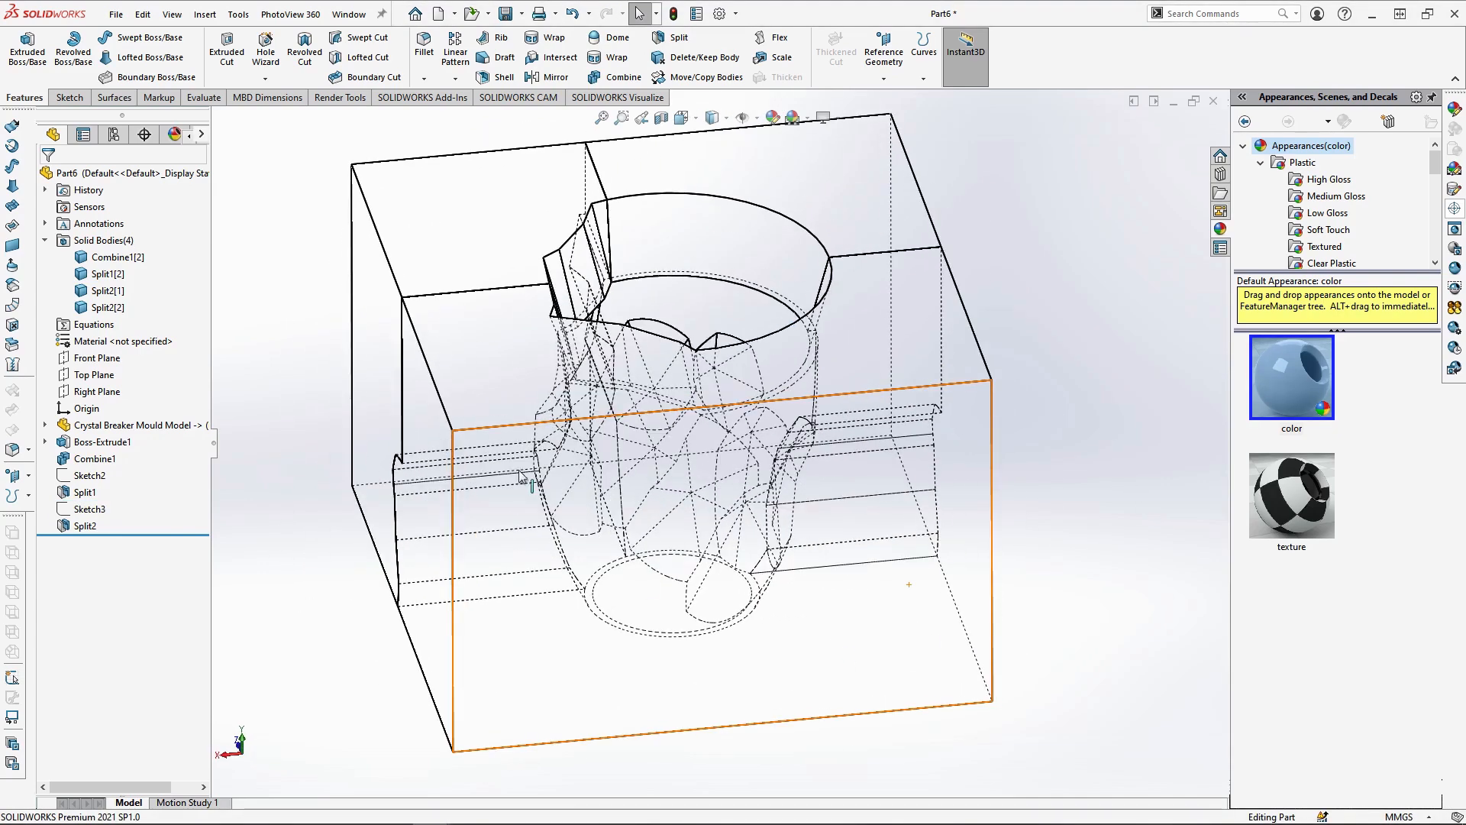
pyautogui.click(610, 83)
pyautogui.click(70, 221)
pyautogui.click(382, 328)
pyautogui.click(515, 429)
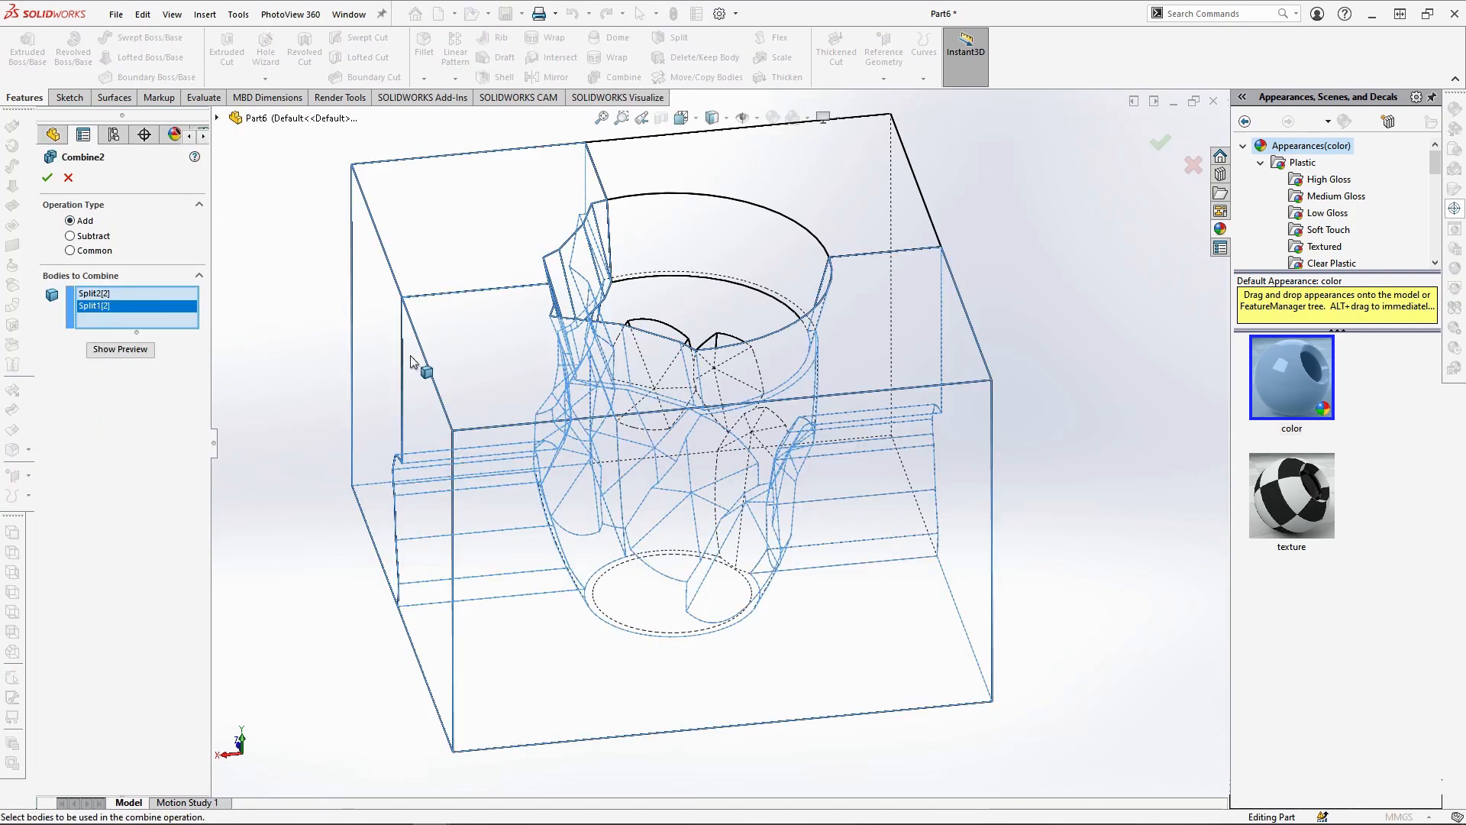
pyautogui.click(47, 178)
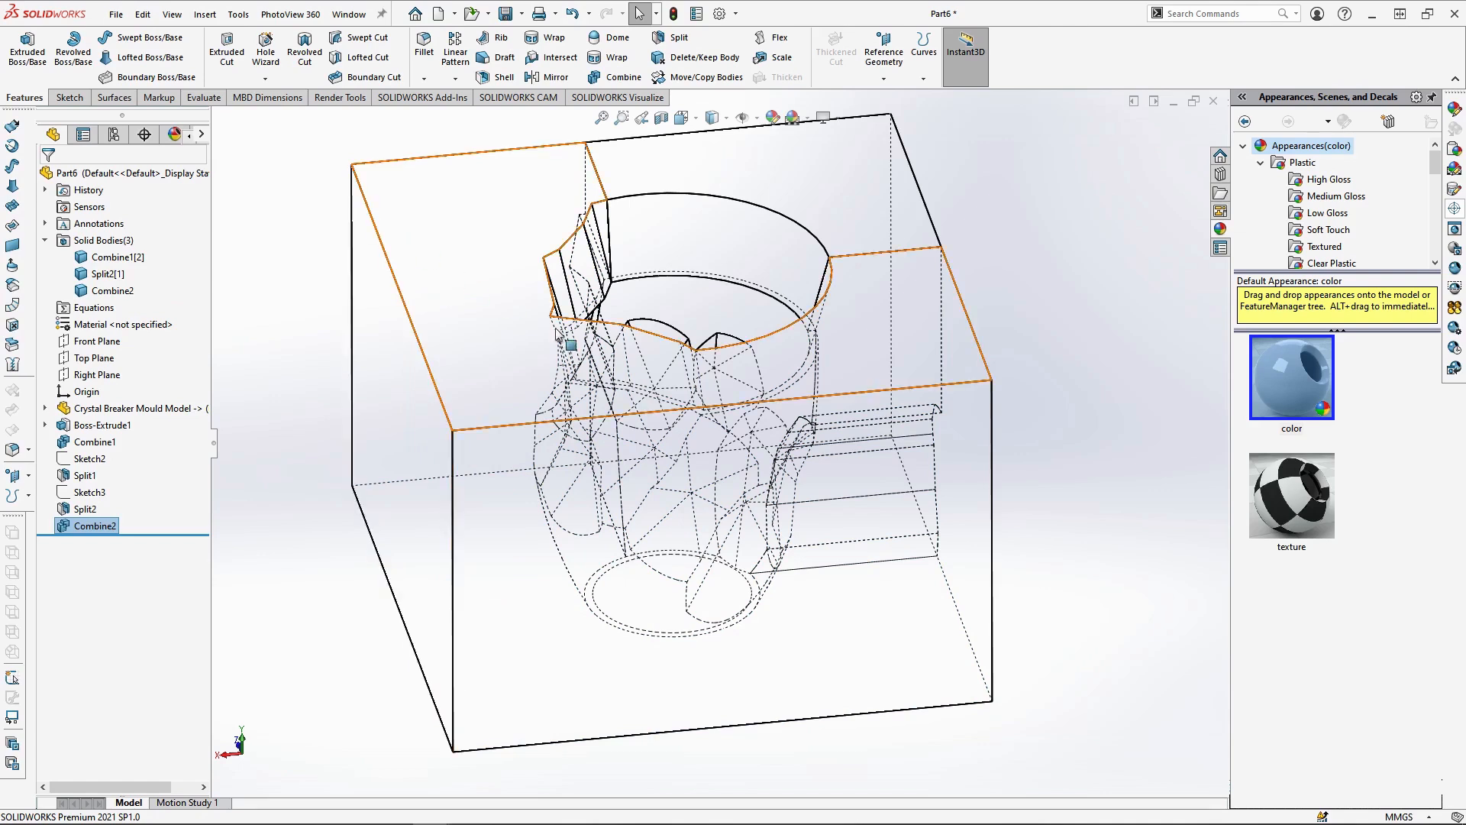
# Start a sketch on the combined piece's large outer back face, viewed squarely, with a section view exposing the cavity facets
pyautogui.click(722, 666)
pyautogui.click(787, 621)
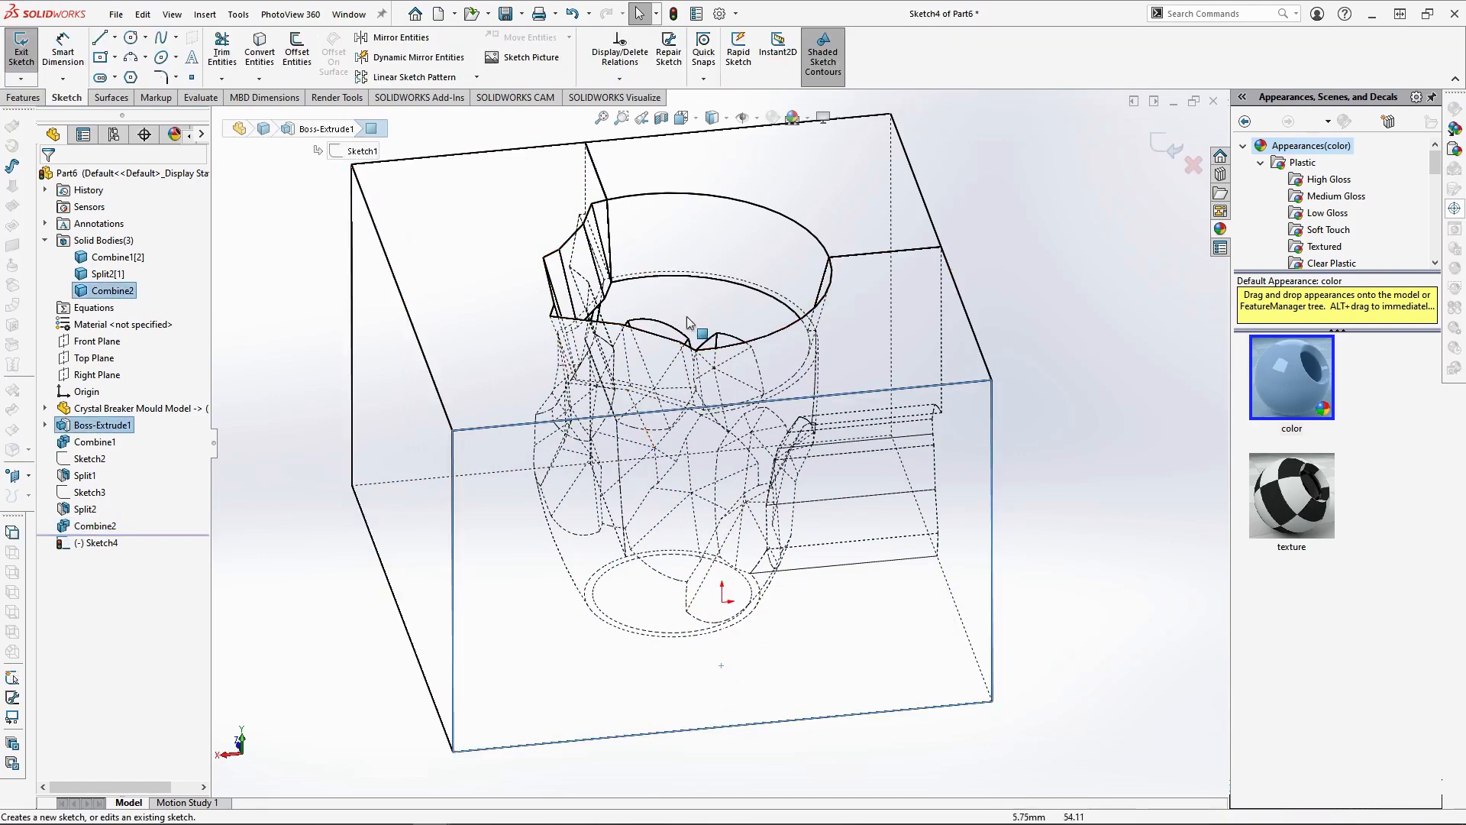
pyautogui.click(682, 118)
pyautogui.click(770, 205)
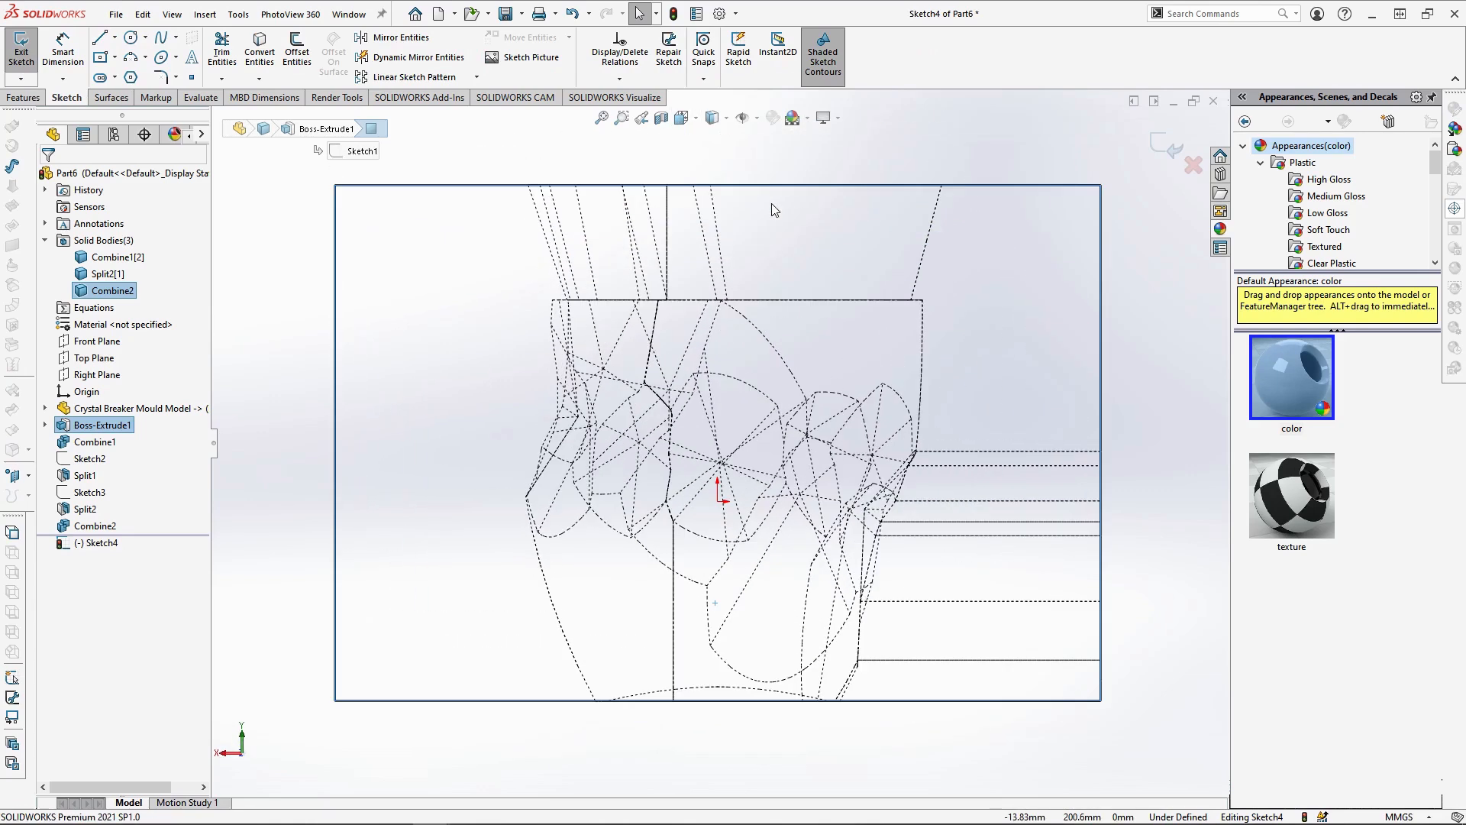
pyautogui.click(651, 120)
pyautogui.click(48, 178)
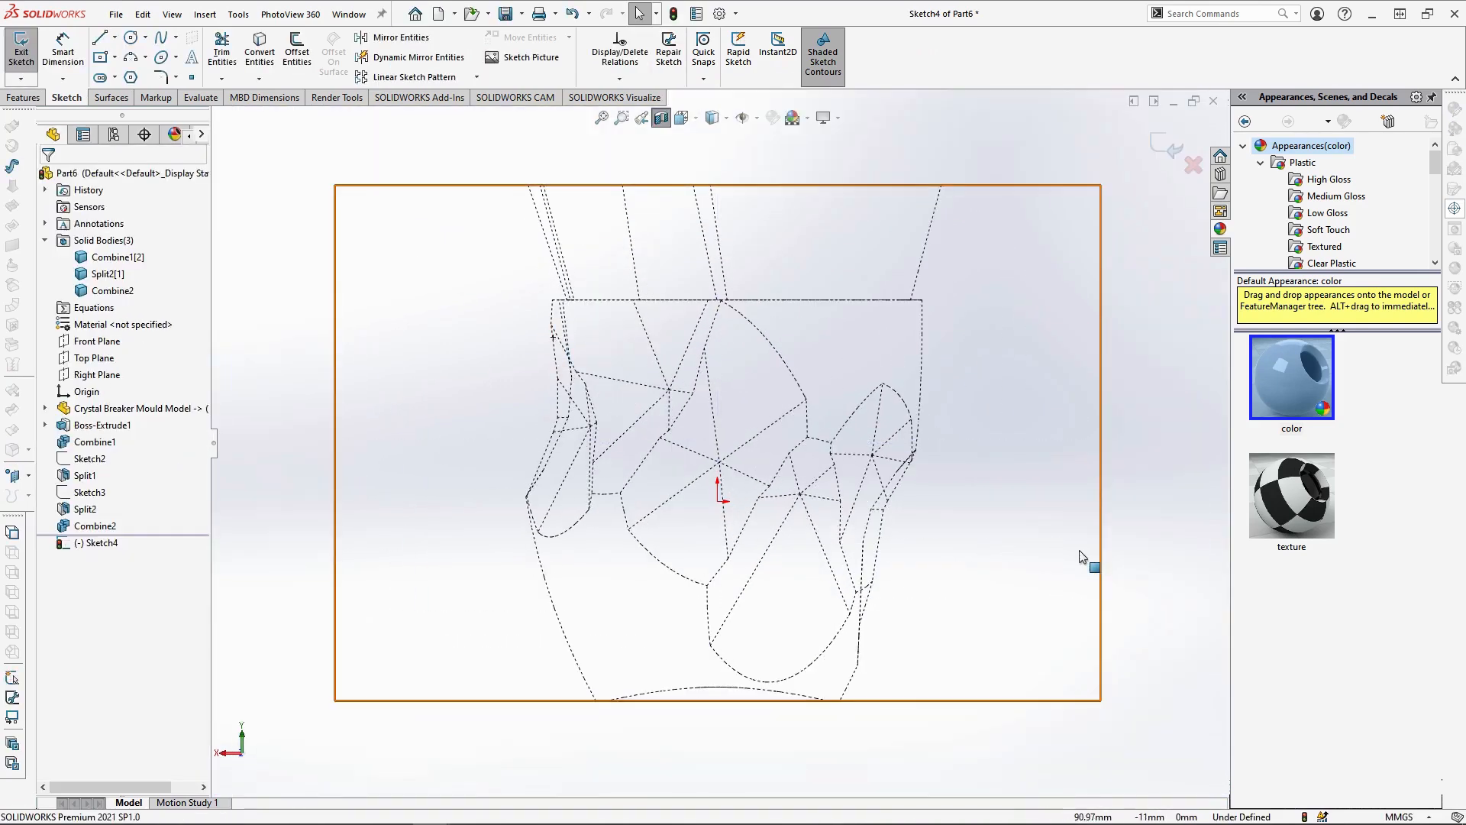
# Sketch a vertical line 30 mm long from the beaker's rim edge up to the block's top edge
pyautogui.press('l')
pyautogui.scroll(-2, 764, 260)
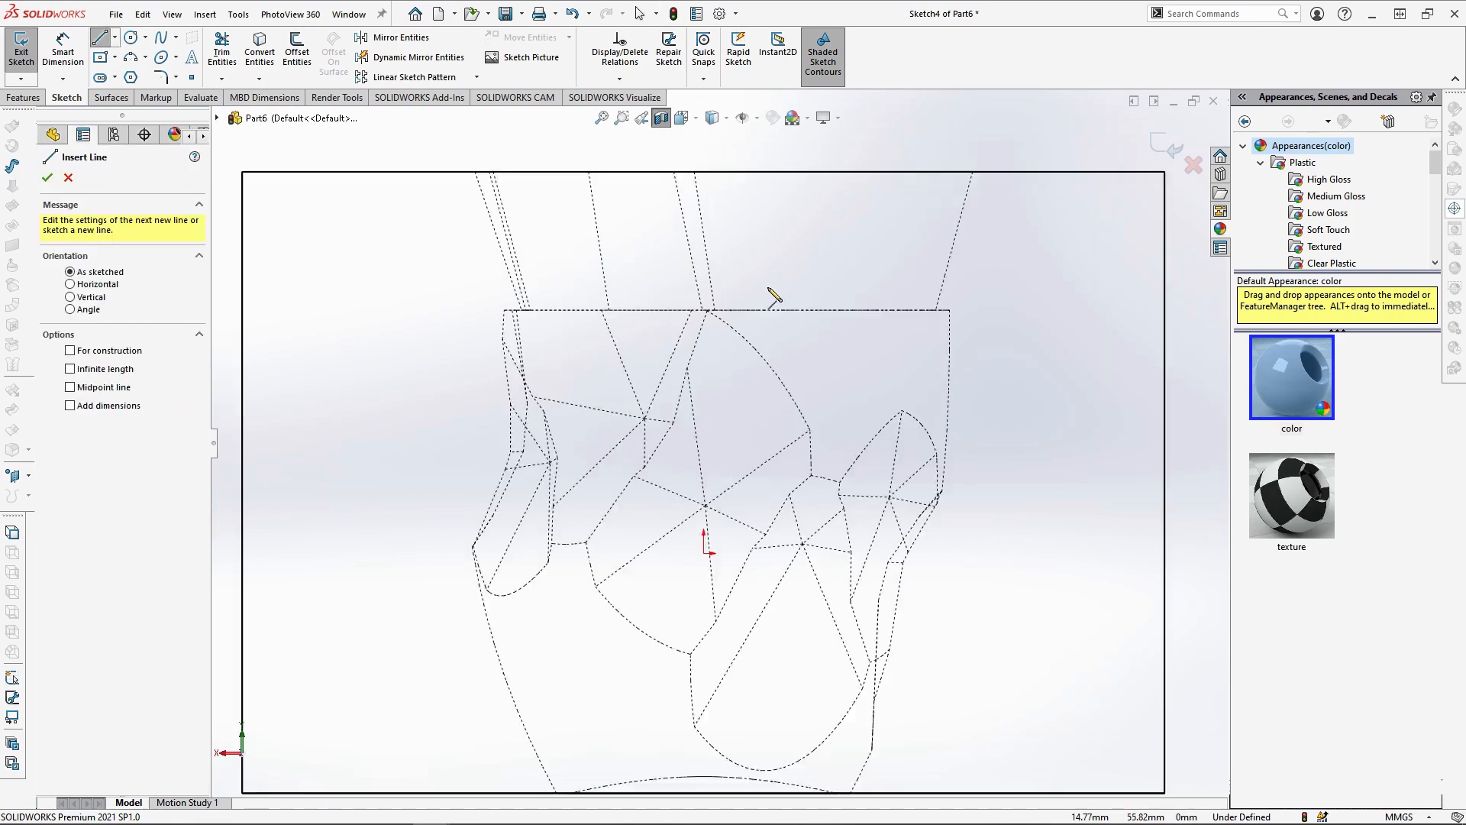
pyautogui.click(700, 324)
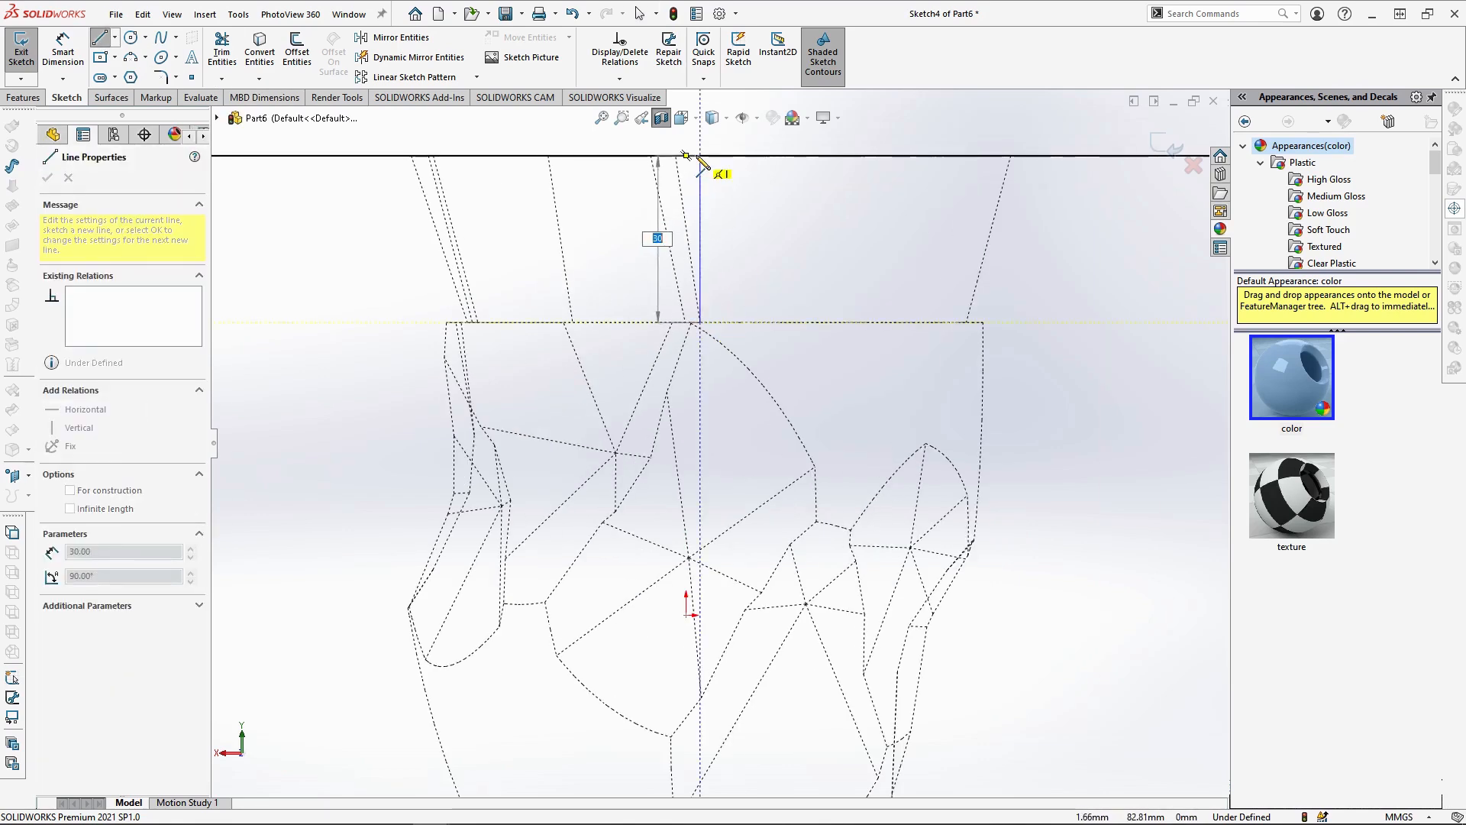
pyautogui.click(700, 156)
pyautogui.press('Escape')
# Sketch a short horizontal line along the rim edge from the vertical line's lower end to the nearby facet corner
pyautogui.press('l')
pyautogui.scroll(-4, 688, 344)
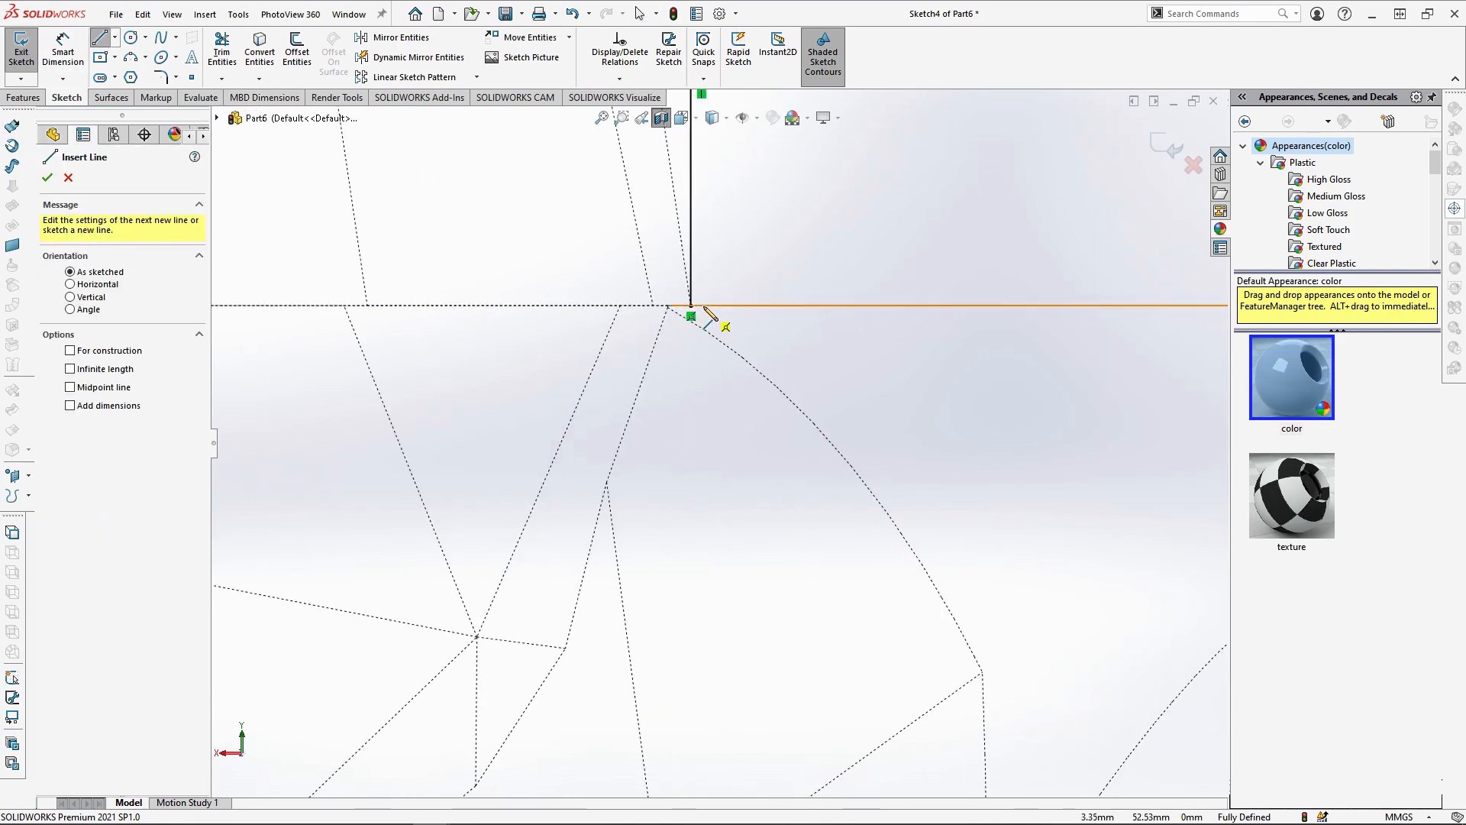
pyautogui.click(689, 351)
pyautogui.click(593, 352)
pyautogui.press('Escape')
# Convert the connected facet edges from the short line's end down to the upper corner of the lowest facet's curved edge into sketch entities
pyautogui.scroll(-2, 598, 359)
pyautogui.scroll(-2, 593, 379)
pyautogui.click(618, 388)
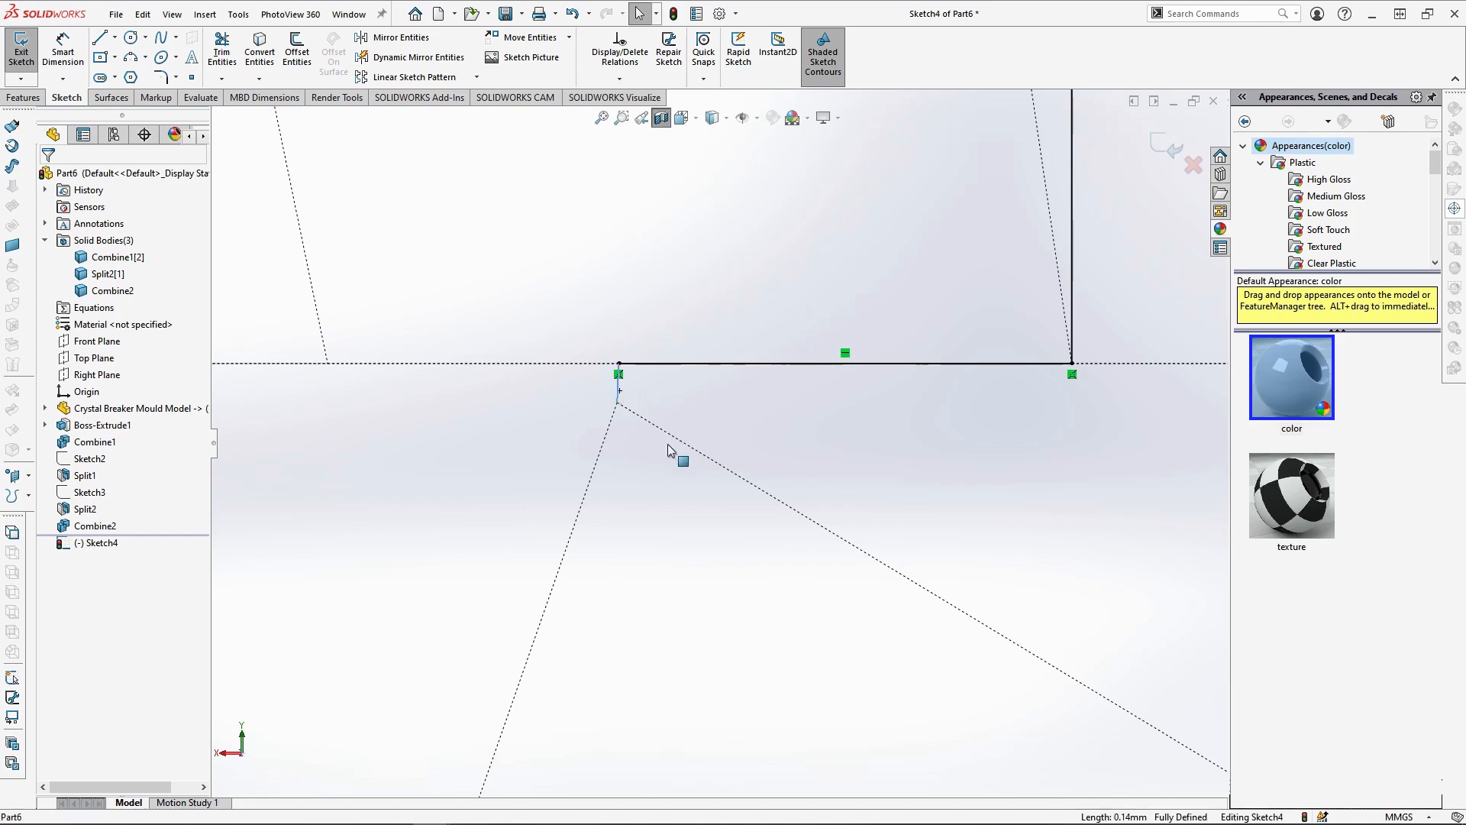
pyautogui.keyDown('ctrl'); pyautogui.click(594, 472); pyautogui.keyUp('ctrl')
pyautogui.scroll(10, 670, 527)
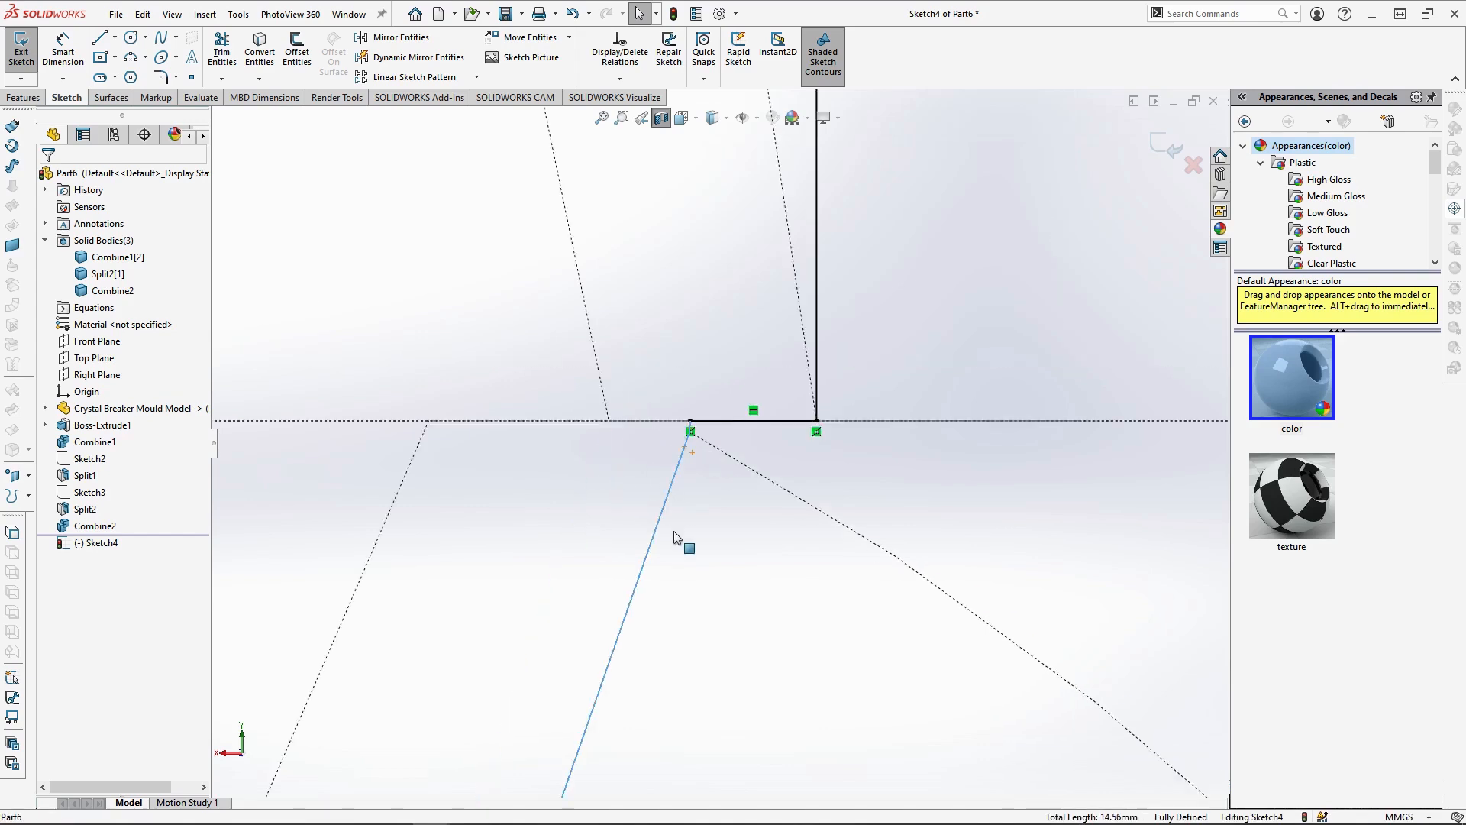
pyautogui.keyDown('ctrl'); pyautogui.click(684, 471); pyautogui.keyUp('ctrl')
pyautogui.keyDown('ctrl'); pyautogui.click(663, 525); pyautogui.keyUp('ctrl')
pyautogui.keyDown('ctrl'); pyautogui.click(631, 571); pyautogui.keyUp('ctrl')
pyautogui.keyDown('ctrl'); pyautogui.click(599, 613); pyautogui.keyUp('ctrl')
pyautogui.keyDown('ctrl'); pyautogui.click(567, 698); pyautogui.keyUp('ctrl')
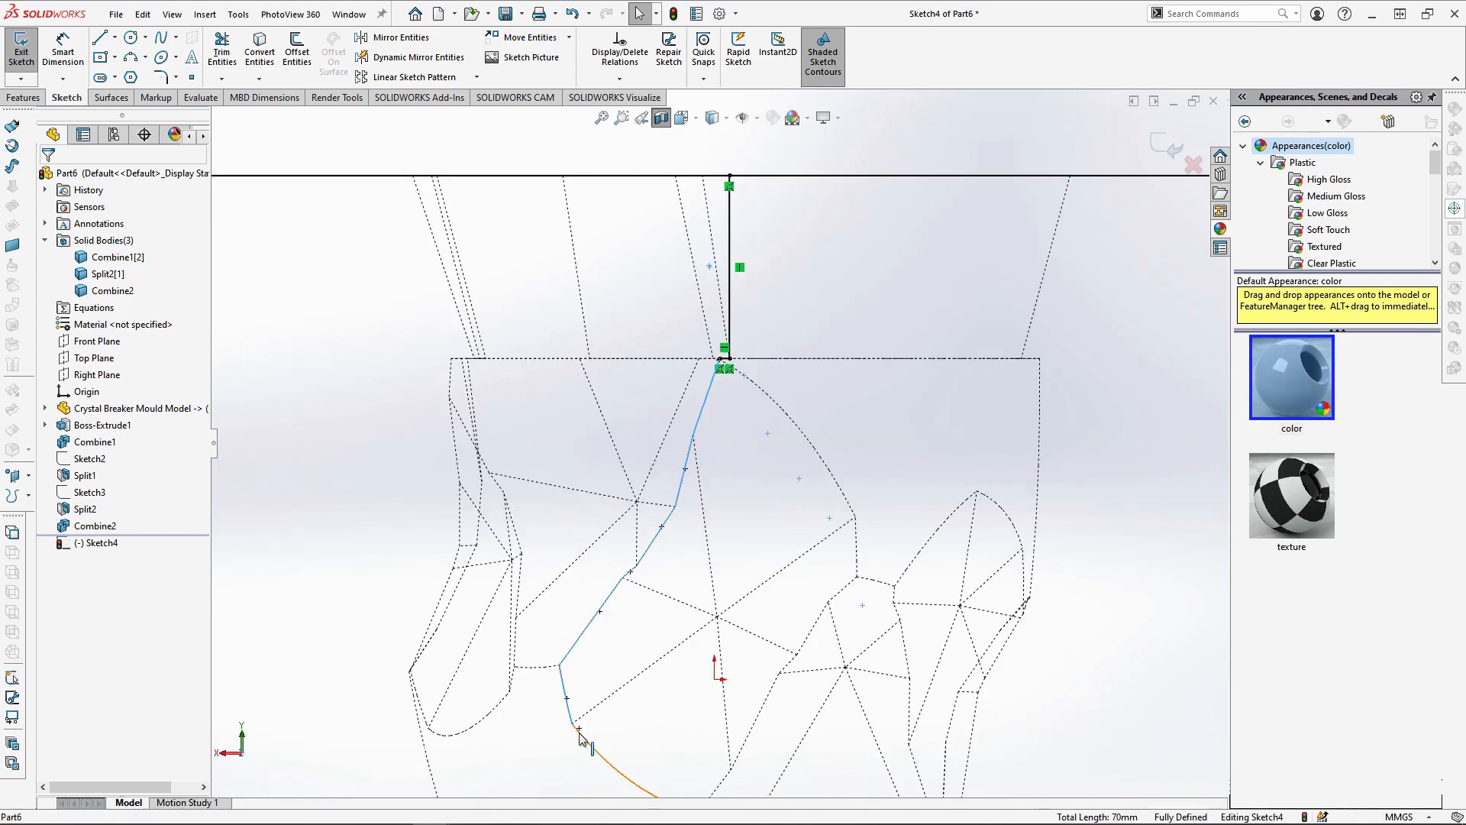
pyautogui.keyDown('ctrl'); pyautogui.click(585, 737); pyautogui.keyUp('ctrl')
pyautogui.scroll(3, 649, 737)
pyautogui.scroll(-3, 679, 714)
pyautogui.keyDown('ctrl'); pyautogui.click(667, 667); pyautogui.keyUp('ctrl')
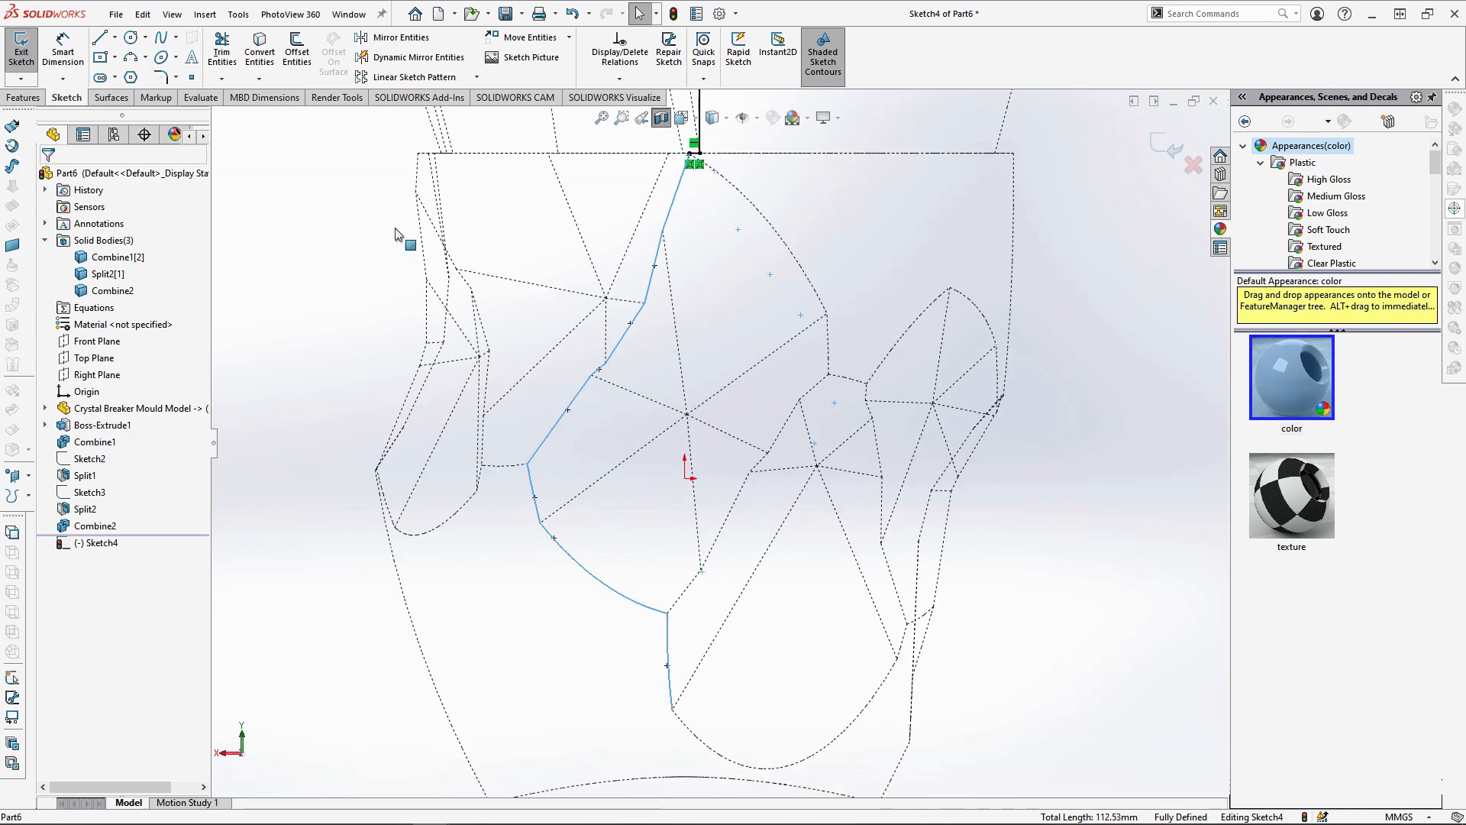
pyautogui.click(259, 57)
# Sketch a vertical line about 14.5 mm long from the converted chain's lower end to the block's bottom edge
pyautogui.scroll(2, 609, 203)
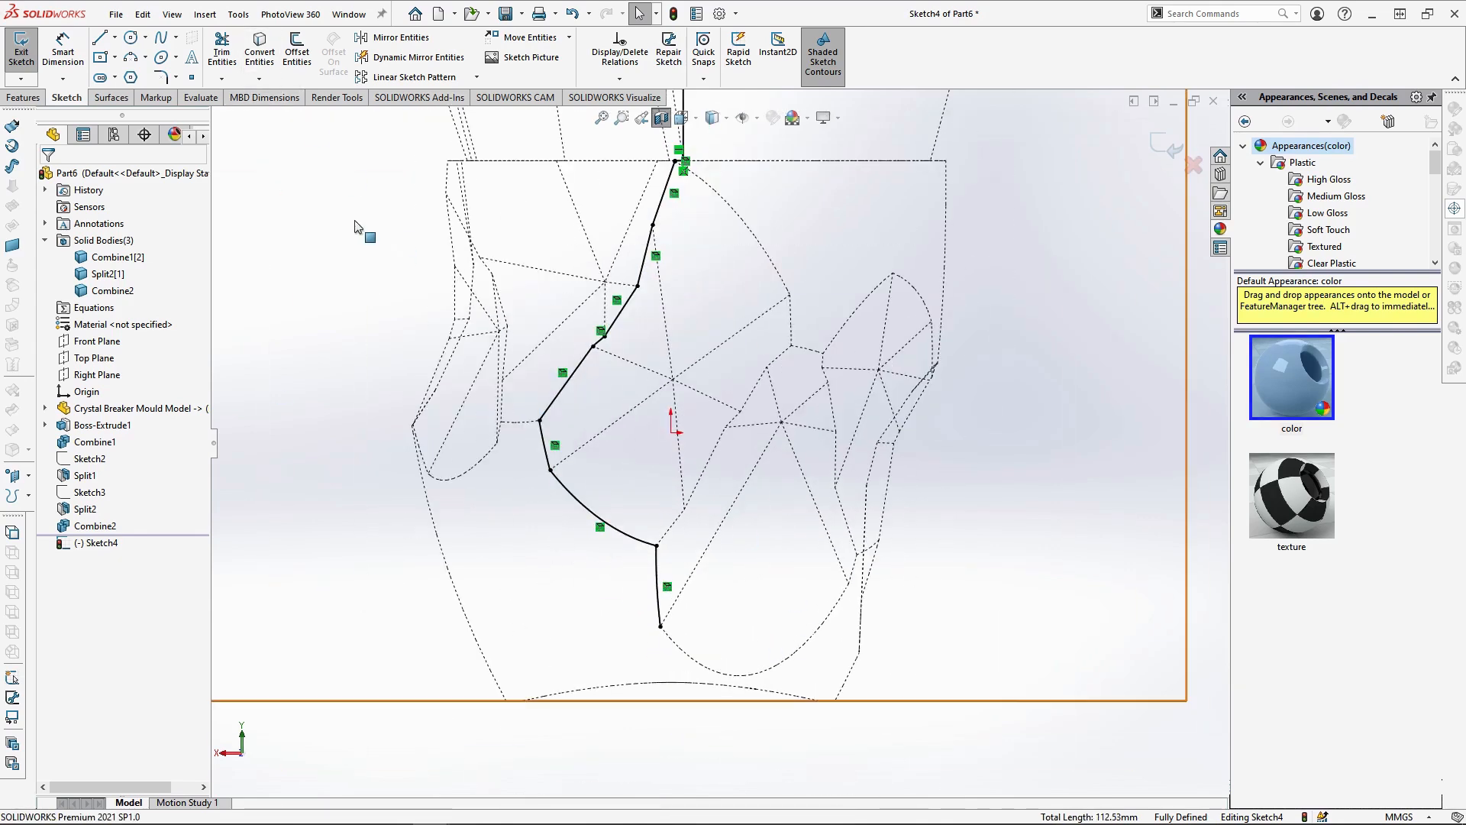
pyautogui.click(99, 38)
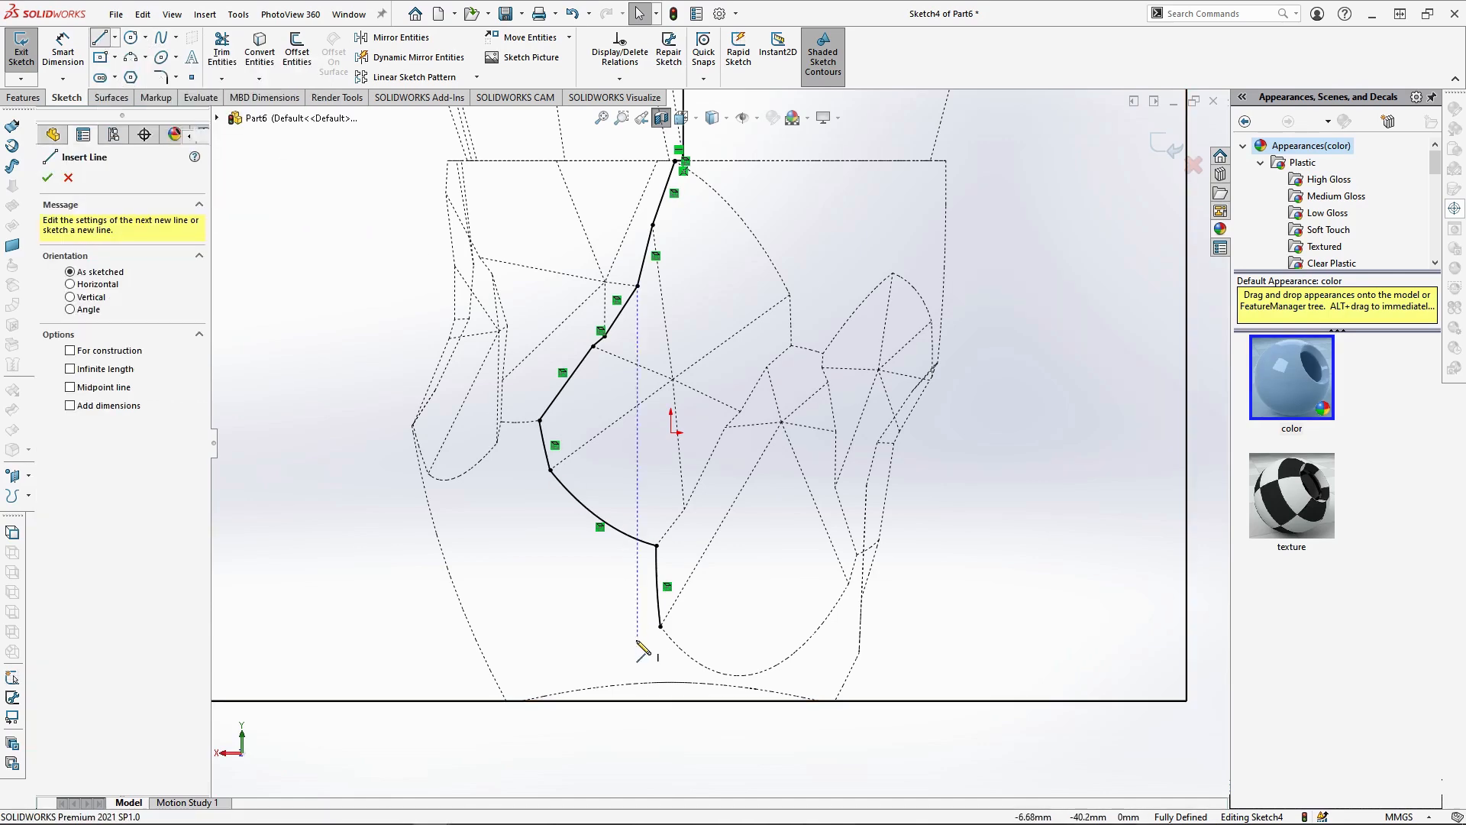
pyautogui.click(661, 627)
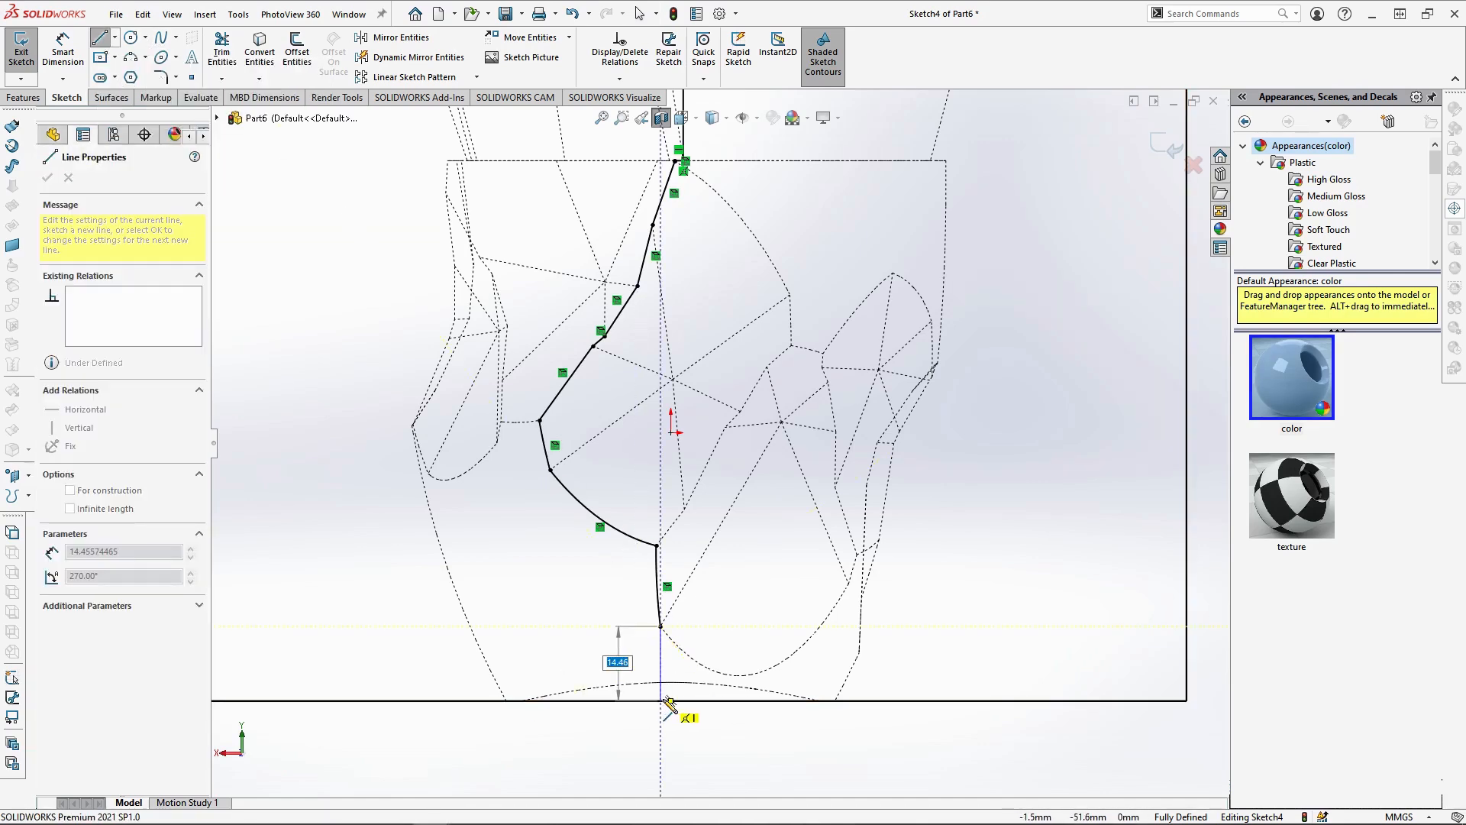
pyautogui.click(664, 701)
pyautogui.press('Escape')
pyautogui.scroll(3, 756, 664)
# Turn off the section view and split the body Combine2 along the new parting-line sketch into three bodies
pyautogui.moveTo(779, 329); pyautogui.dragTo(737, 416, button='middle')
pyautogui.click(663, 119)
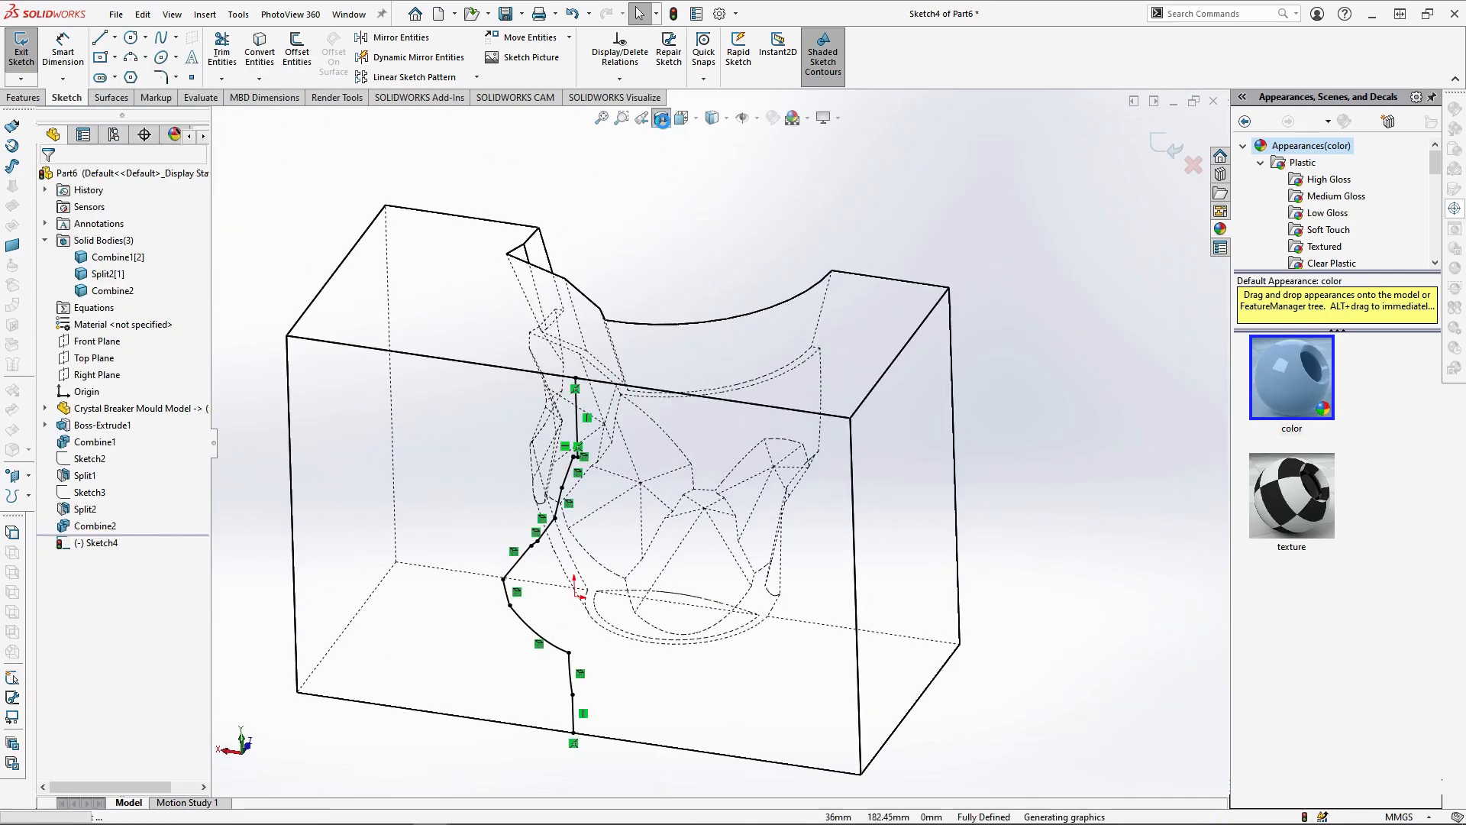
pyautogui.click(23, 97)
pyautogui.click(695, 39)
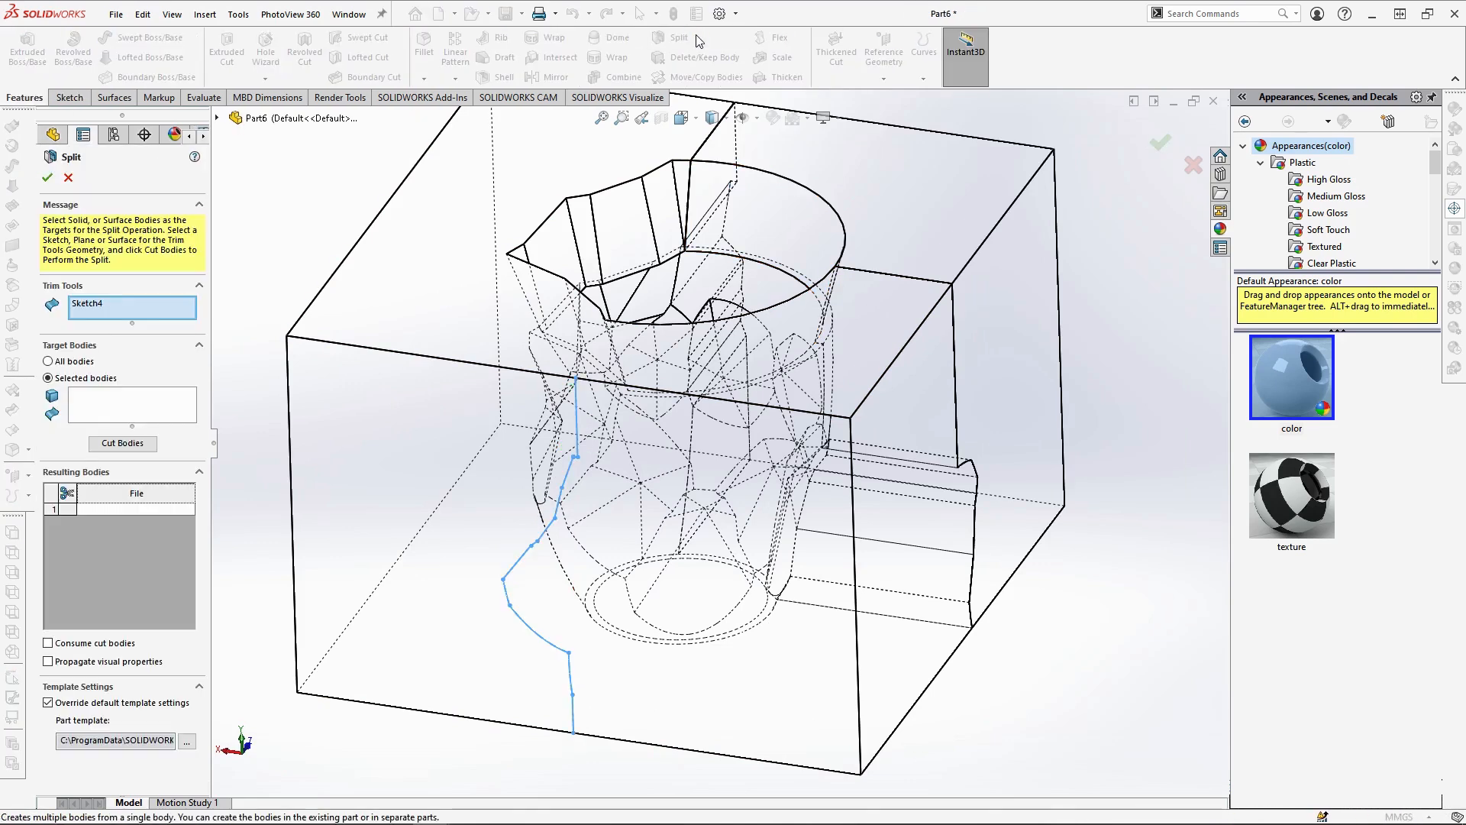
pyautogui.click(439, 429)
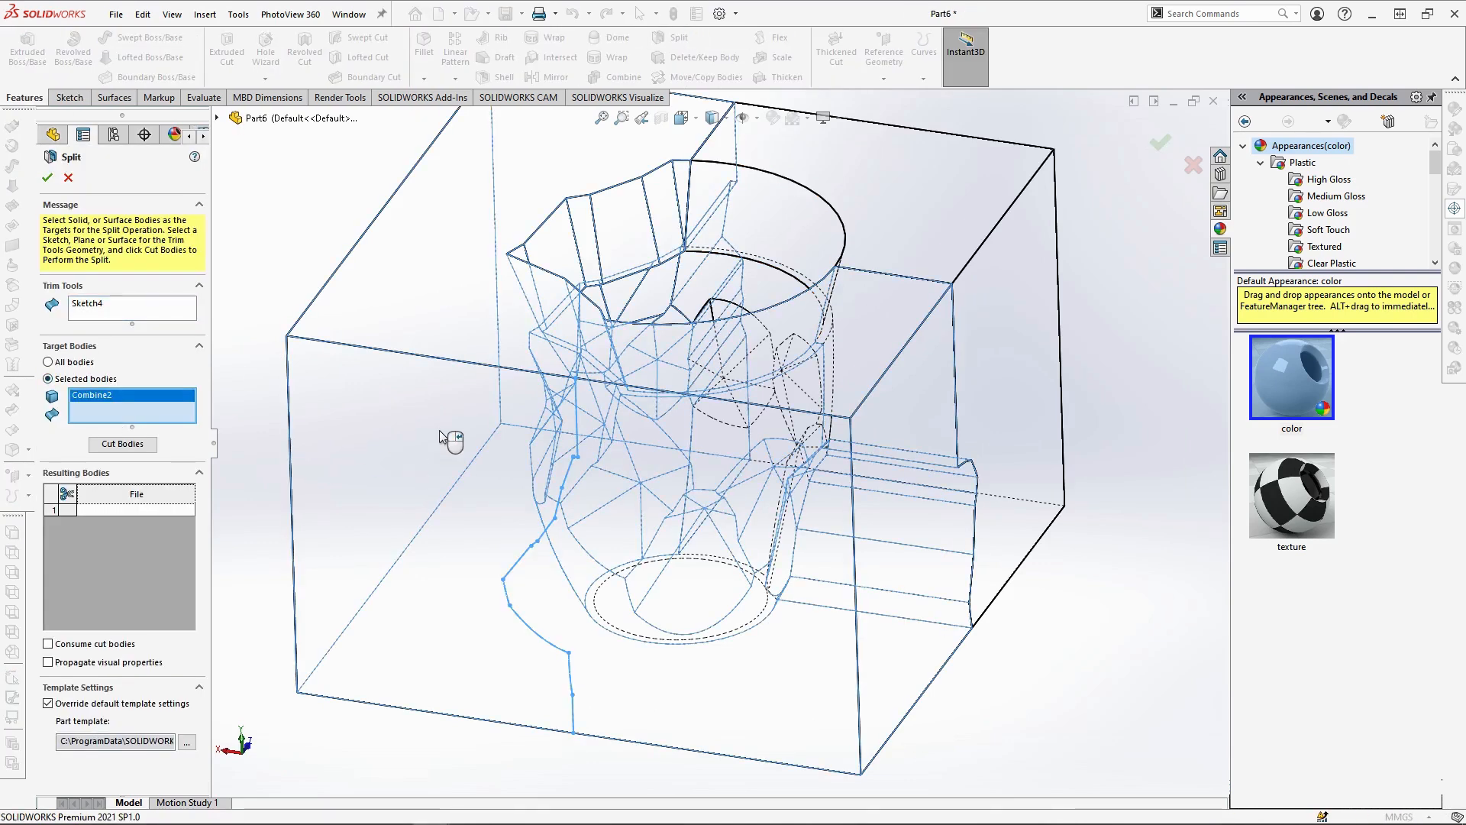
pyautogui.click(123, 444)
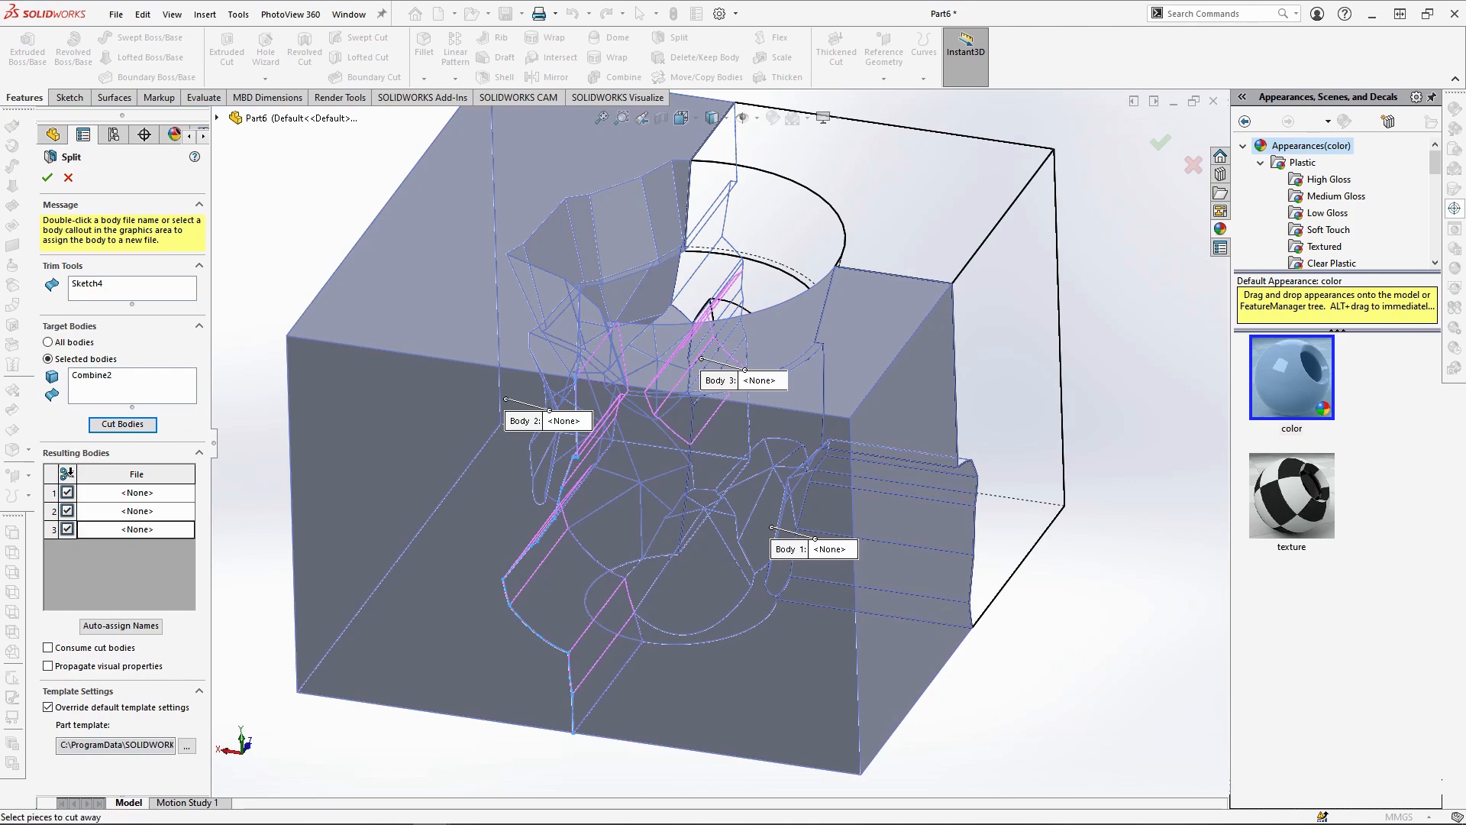
pyautogui.click(47, 178)
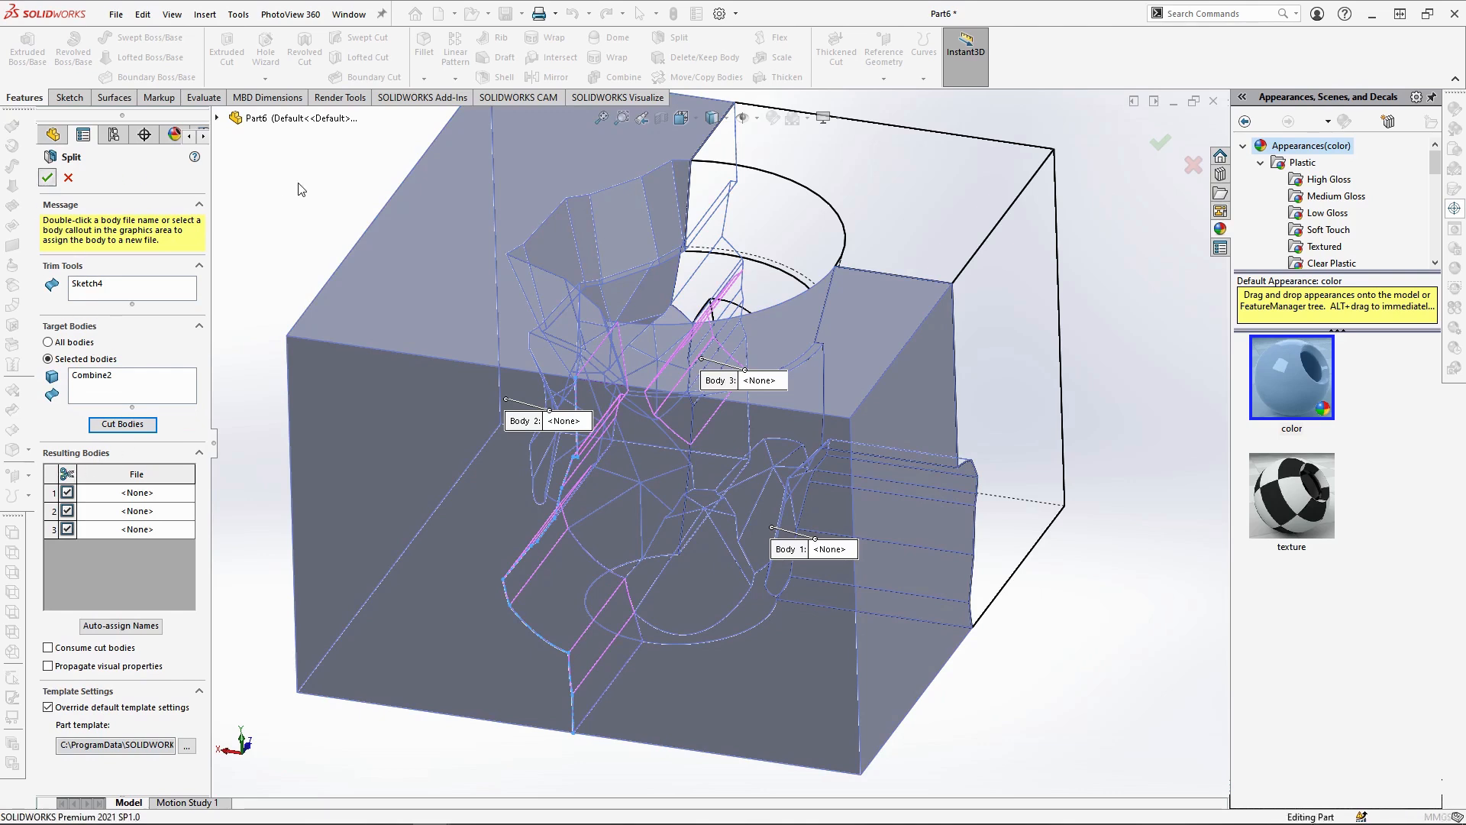
# Combine the small leftover facet piece, Split3[3], with the adjoining large mould piece using the Add operation
pyautogui.moveTo(781, 426)
pyautogui.mouseDown(button='middle')
pyautogui.moveTo(802, 353)
pyautogui.moveTo(796, 422)
pyautogui.mouseUp(button='middle')
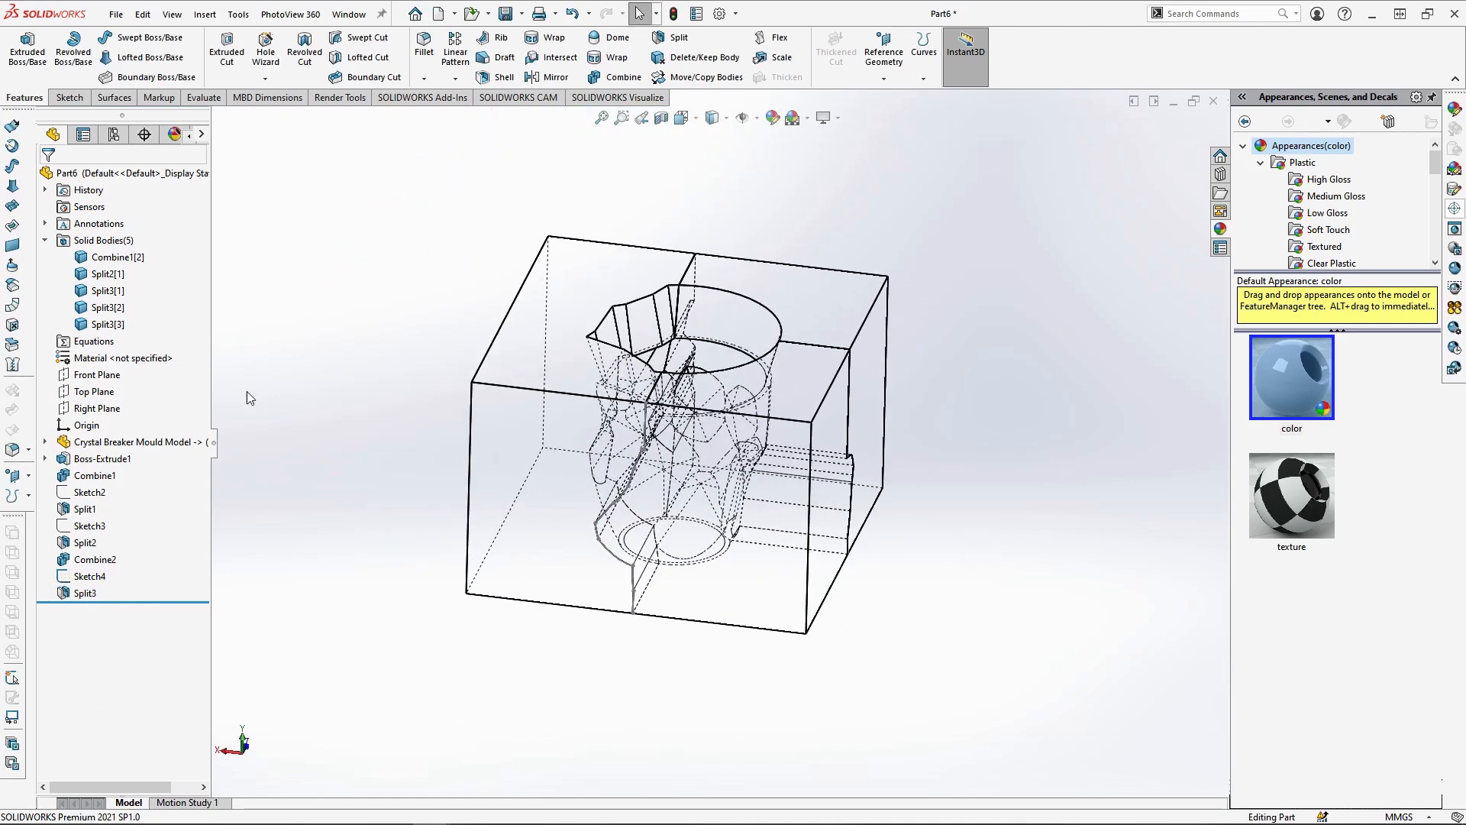
pyautogui.click(105, 327)
pyautogui.moveTo(747, 401); pyautogui.dragTo(676, 405, button='middle')
pyautogui.scroll(-3, 721, 485)
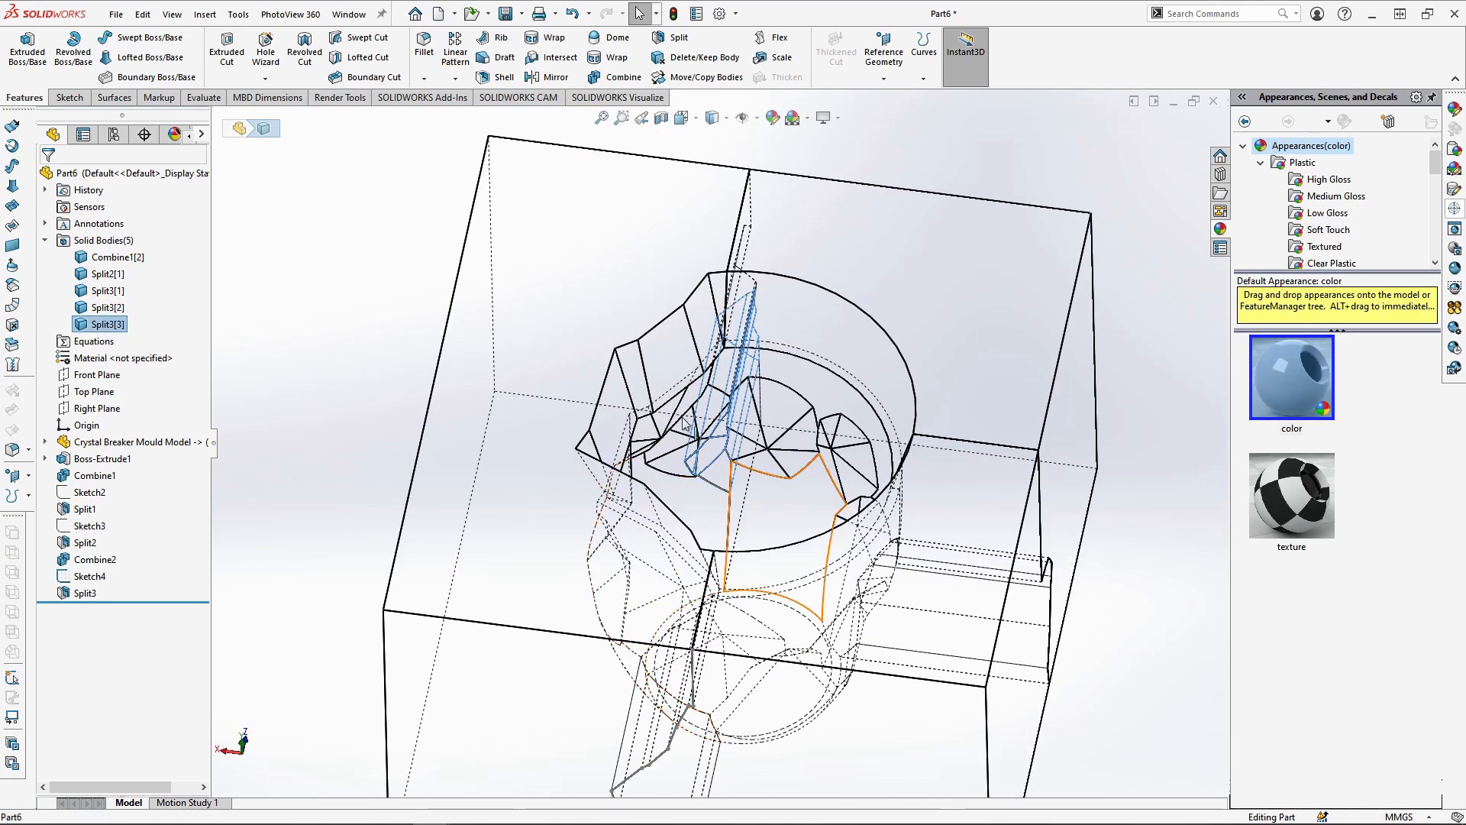
pyautogui.click(621, 77)
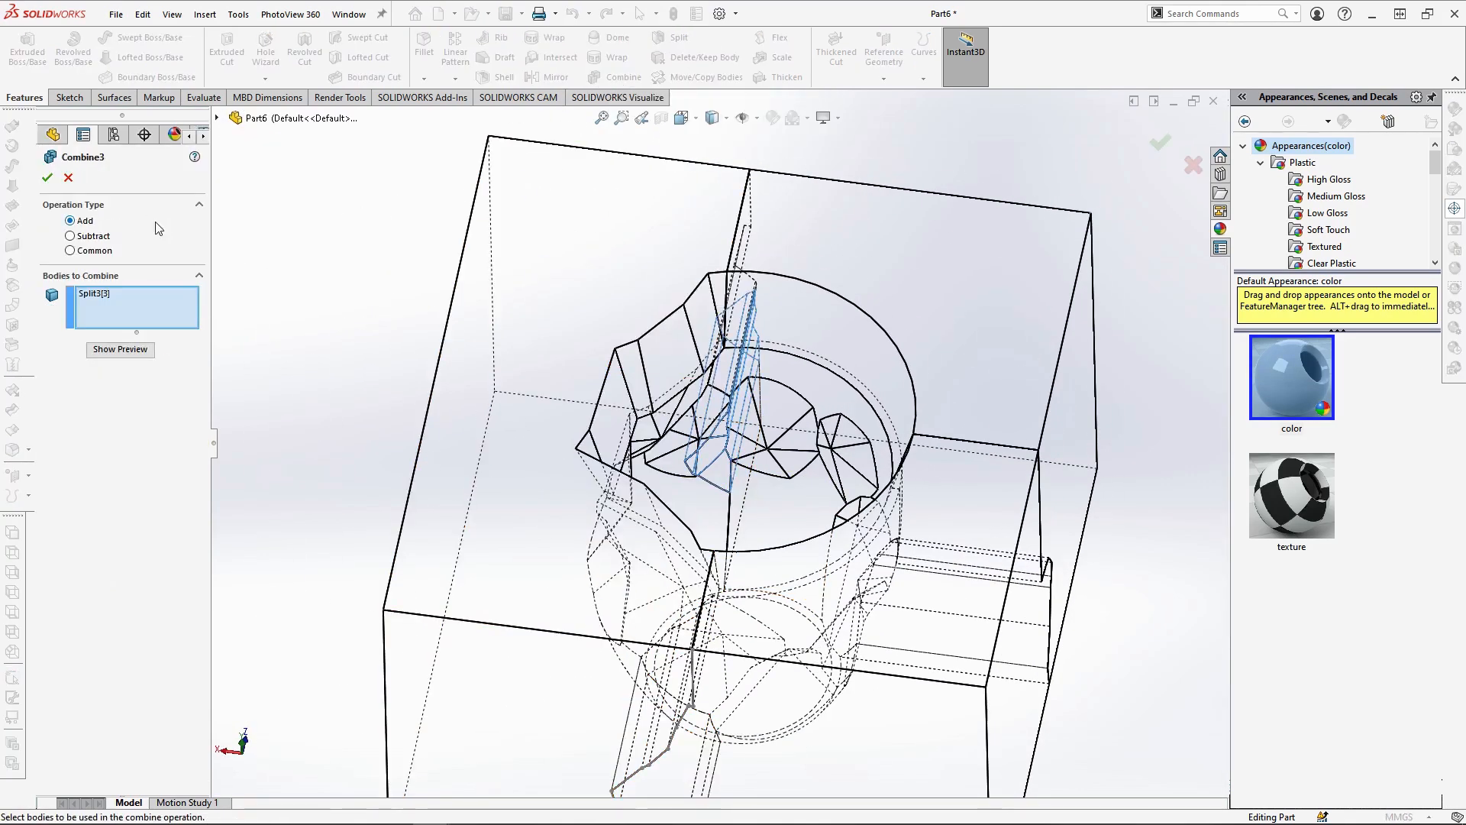
pyautogui.moveTo(650, 305)
pyautogui.mouseDown(button='middle')
pyautogui.moveTo(665, 259)
pyautogui.moveTo(596, 268)
pyautogui.mouseUp(button='middle')
# Switch the display to shaded with edges and examine the mould block's parting lines and cavity from several sides
pyautogui.click(713, 117)
pyautogui.click(713, 140)
pyautogui.scroll(3, 787, 397)
pyautogui.moveTo(802, 435)
pyautogui.mouseDown(button='middle')
pyautogui.moveTo(838, 377)
pyautogui.moveTo(772, 443)
pyautogui.mouseUp(button='middle')
pyautogui.click(81, 559)
pyautogui.press('Escape')
pyautogui.scroll(-3, 658, 484)
pyautogui.moveTo(672, 487)
pyautogui.mouseDown(button='middle')
pyautogui.moveTo(599, 586)
pyautogui.moveTo(677, 460)
pyautogui.mouseUp(button='middle')
pyautogui.scroll(-1, 678, 460)
pyautogui.moveTo(741, 646); pyautogui.dragTo(819, 638, button='middle')
pyautogui.moveTo(820, 638); pyautogui.dragTo(746, 530)
pyautogui.scroll(5, 741, 532)
pyautogui.moveTo(680, 534); pyautogui.dragTo(673, 600, button='middle')
pyautogui.scroll(-3, 677, 495)
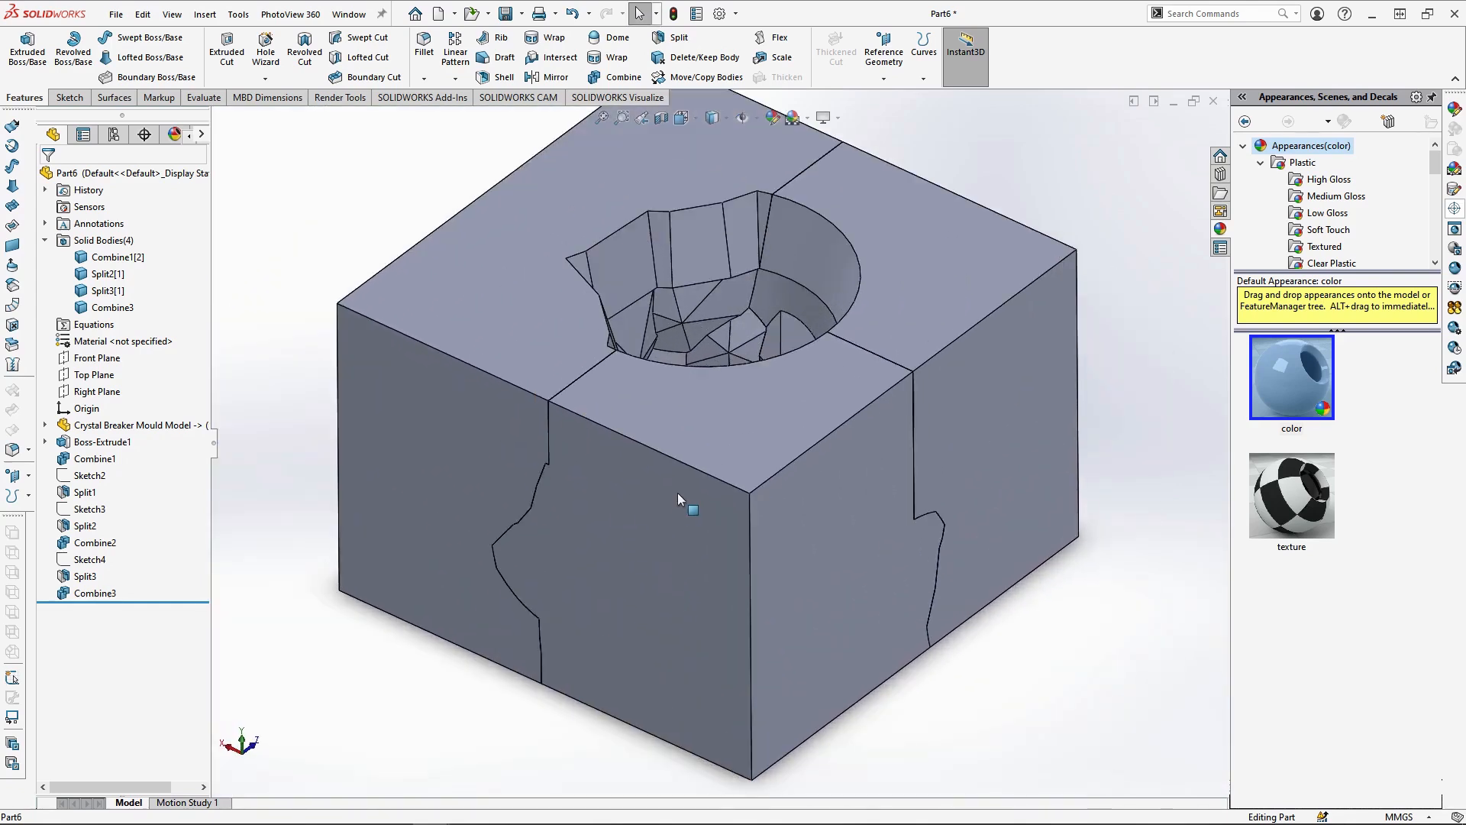
# Hide the two smaller mould pieces, Split3[1] and Split2[1]
pyautogui.click(676, 411)
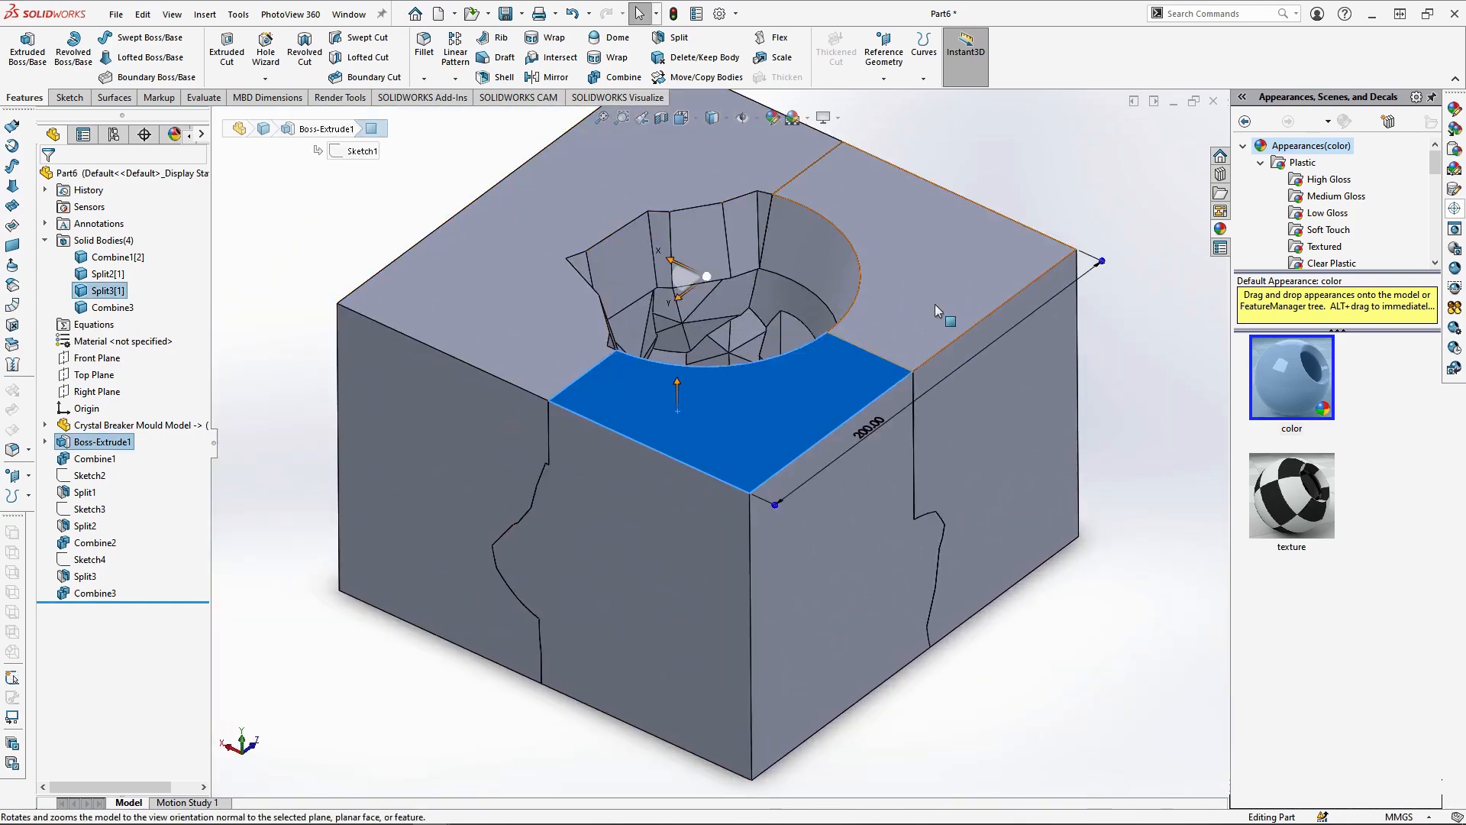
pyautogui.keyDown('ctrl'); pyautogui.click(935, 304); pyautogui.keyUp('ctrl')
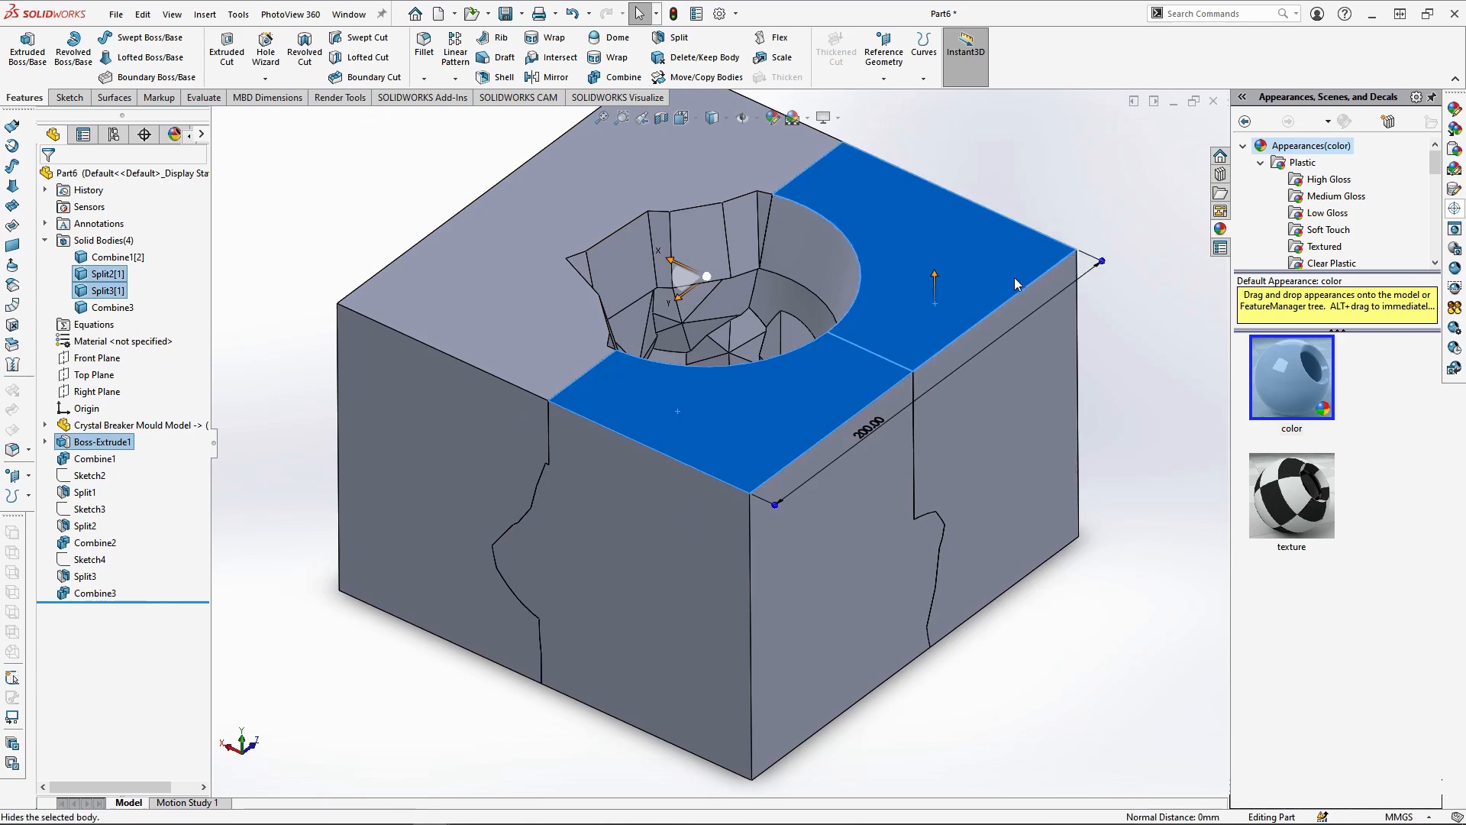
pyautogui.click(1002, 259)
# Start a sketch on the remaining mould half's top face in top view, with hidden lines visible
pyautogui.moveTo(1030, 472); pyautogui.dragTo(814, 426, button='middle')
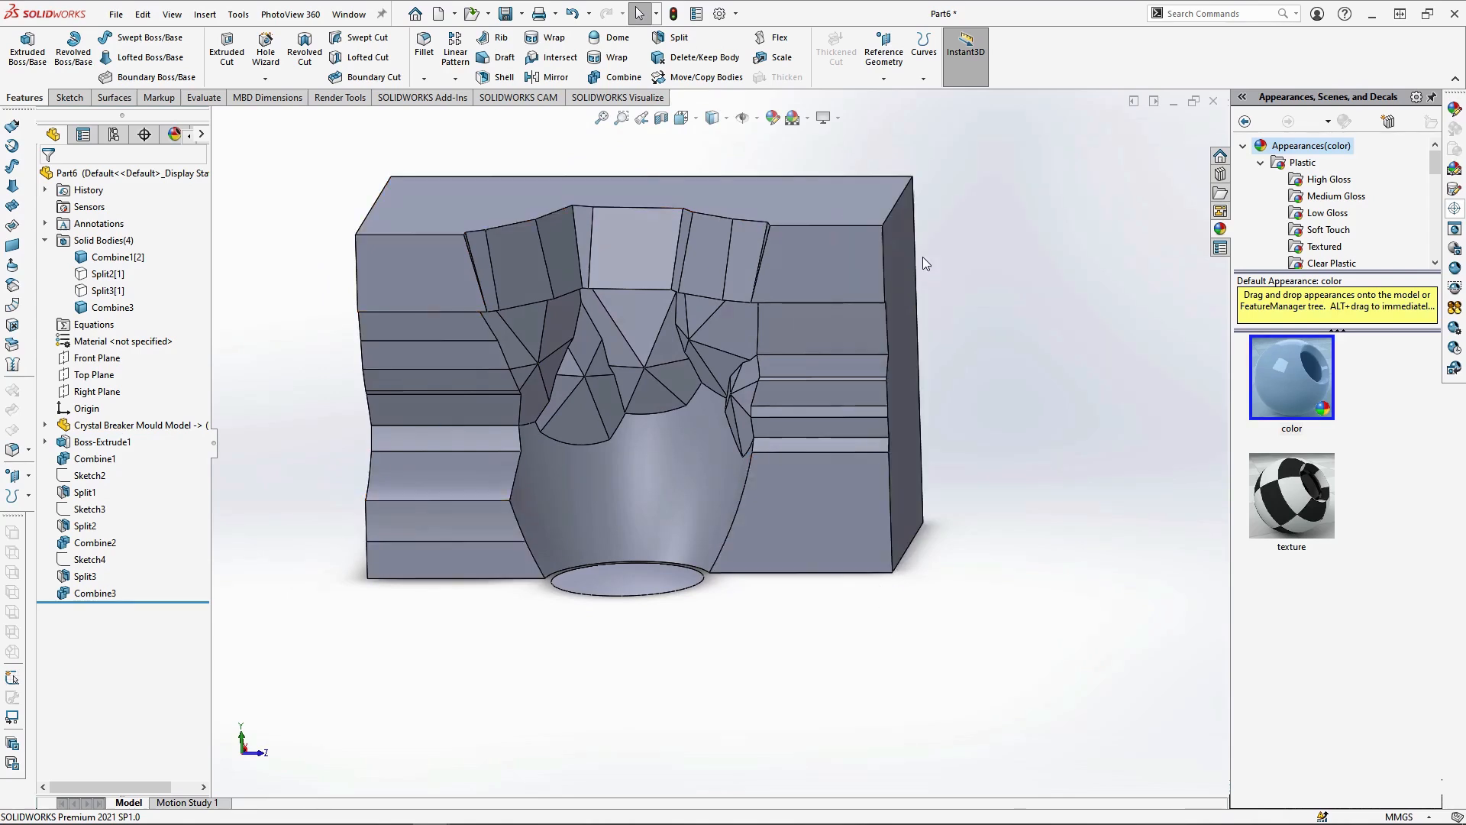
pyautogui.moveTo(922, 257); pyautogui.dragTo(826, 241, button='middle')
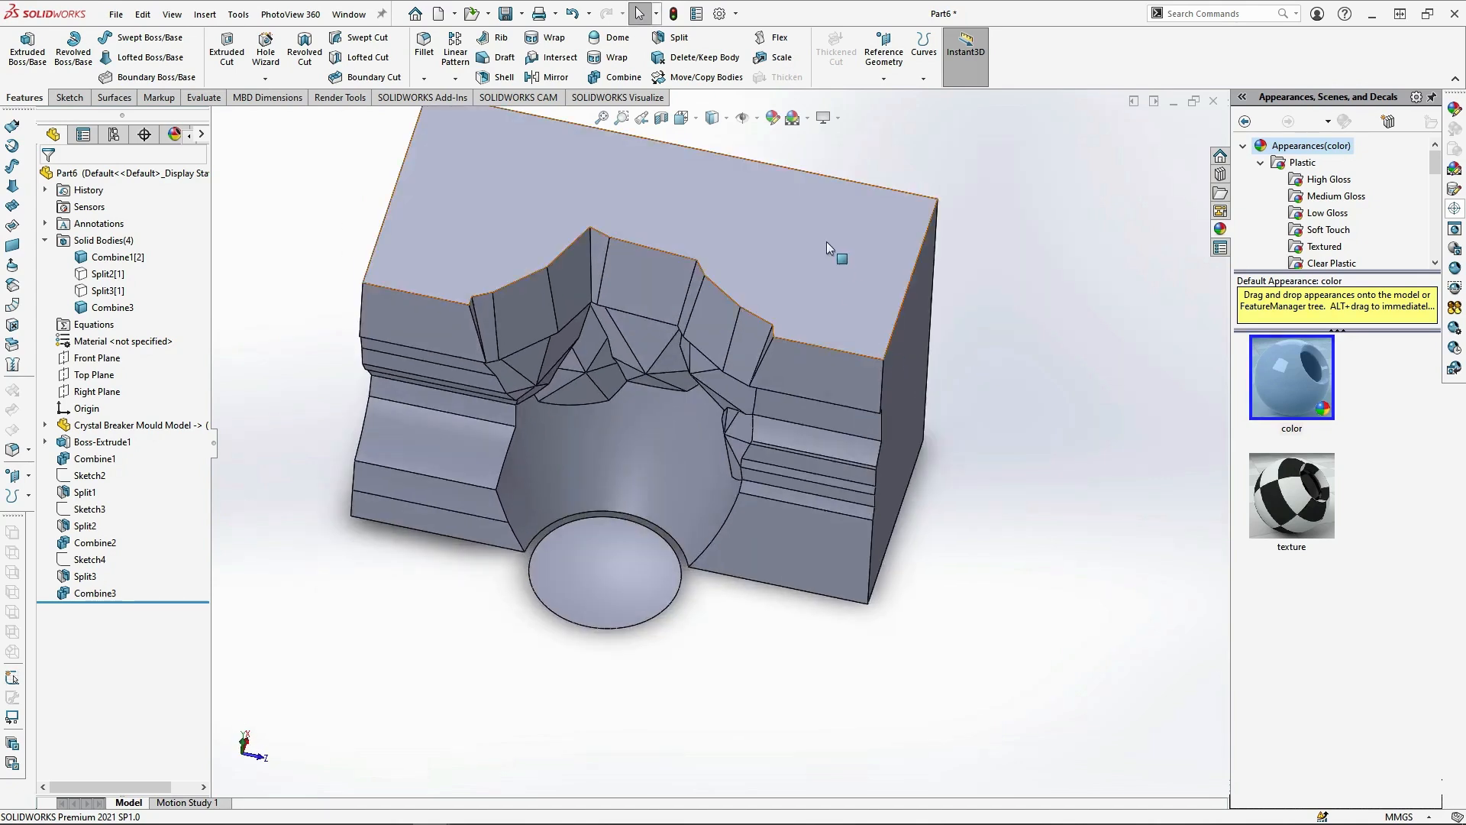
pyautogui.click(827, 241)
pyautogui.click(878, 211)
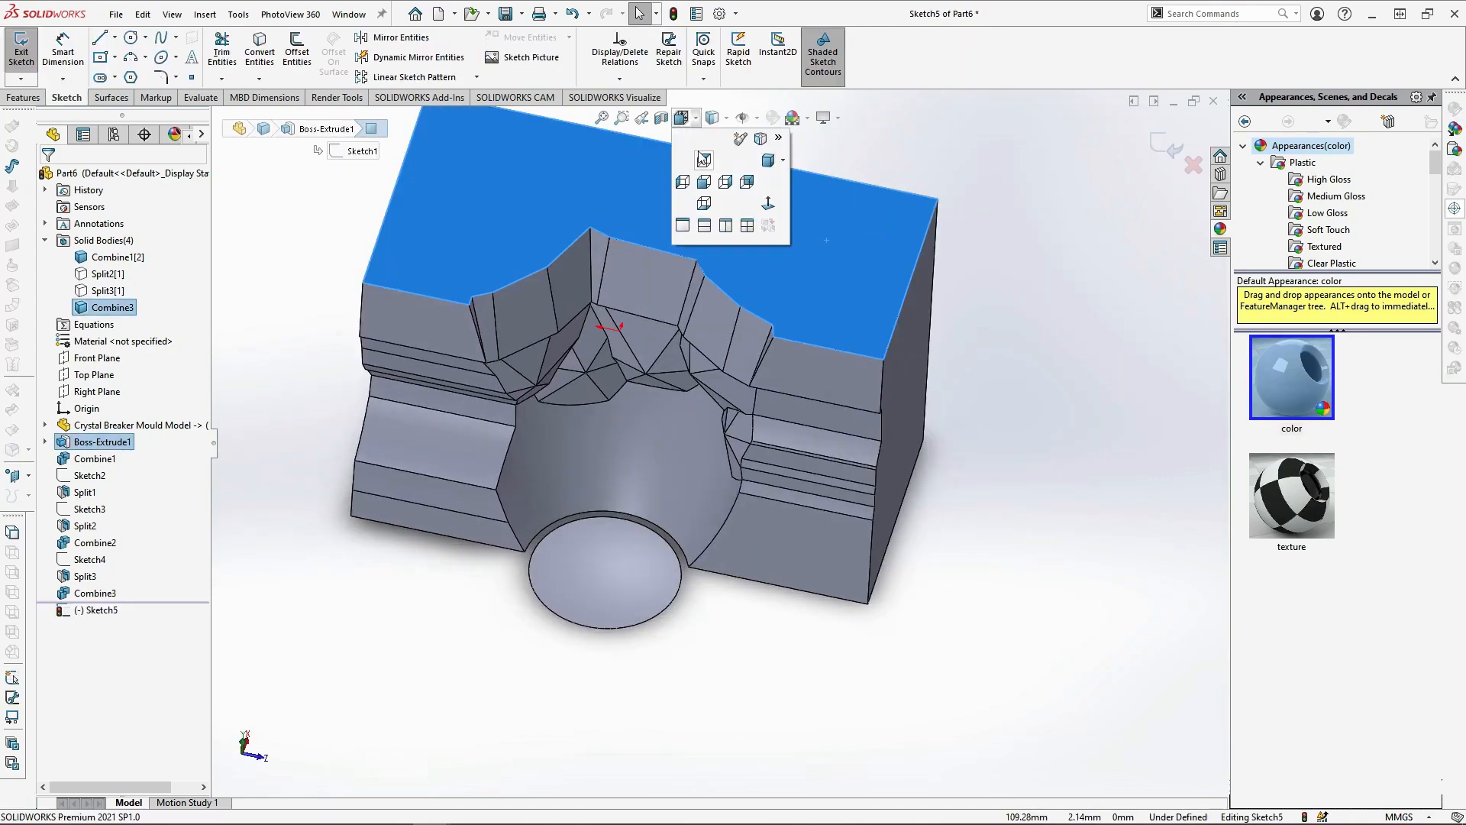
pyautogui.click(702, 158)
pyautogui.click(712, 117)
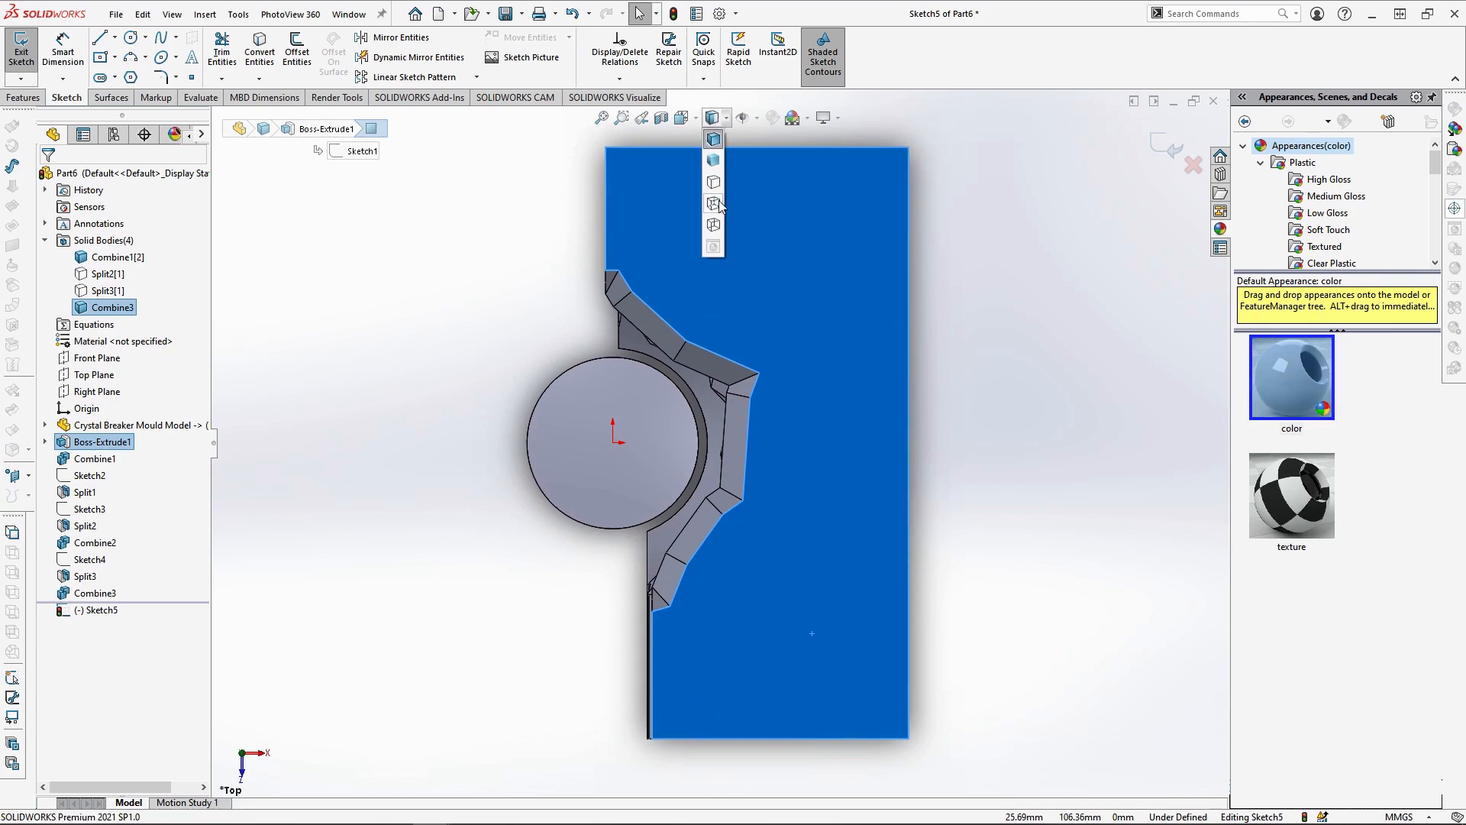
pyautogui.click(714, 203)
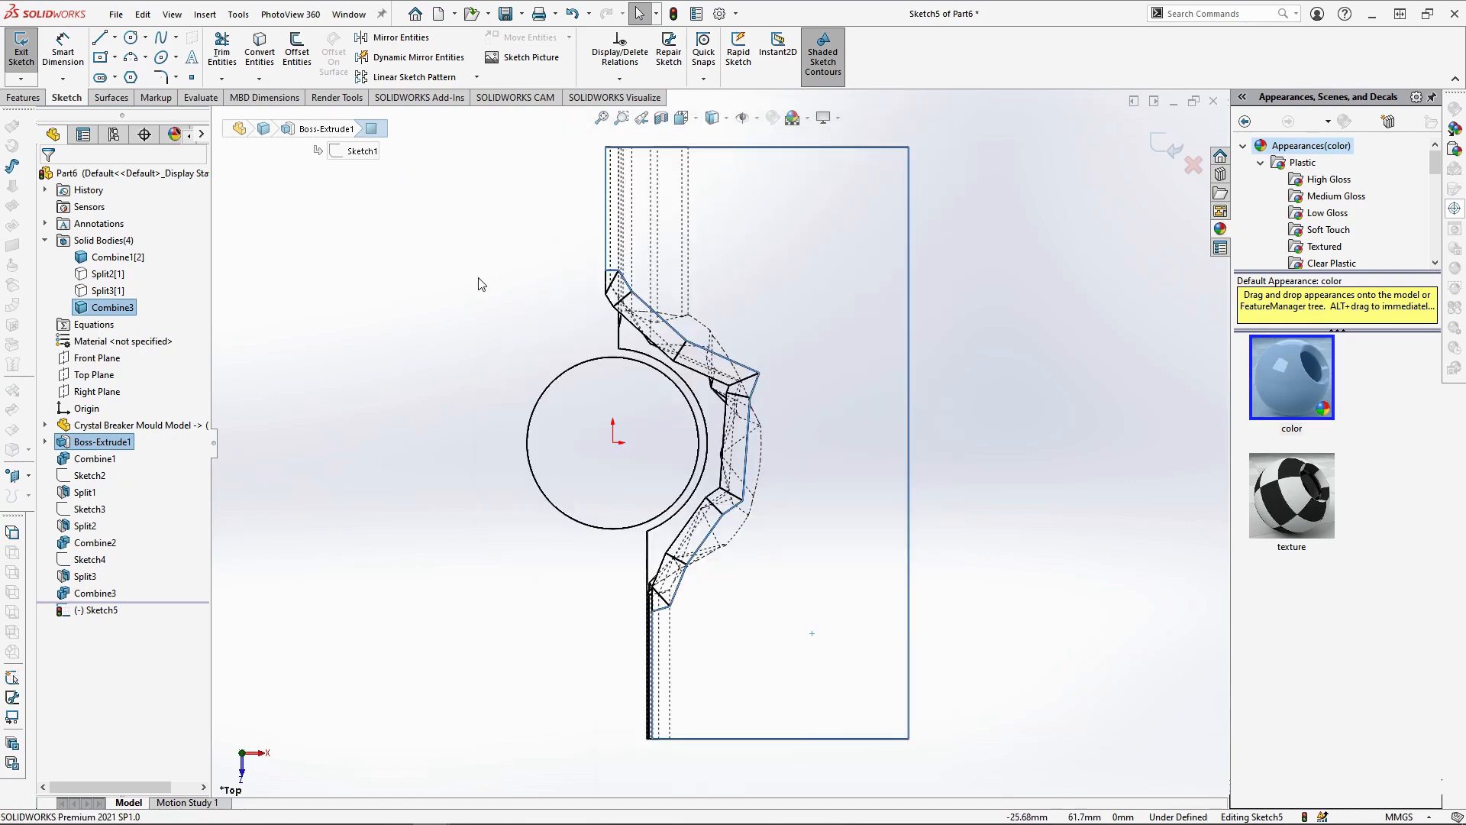
# Sketch a 25 mm line inward from the block's back edge along the farthest hidden facet edge, and a slanted line to the parting face
pyautogui.click(100, 38)
pyautogui.scroll(-5, 678, 203)
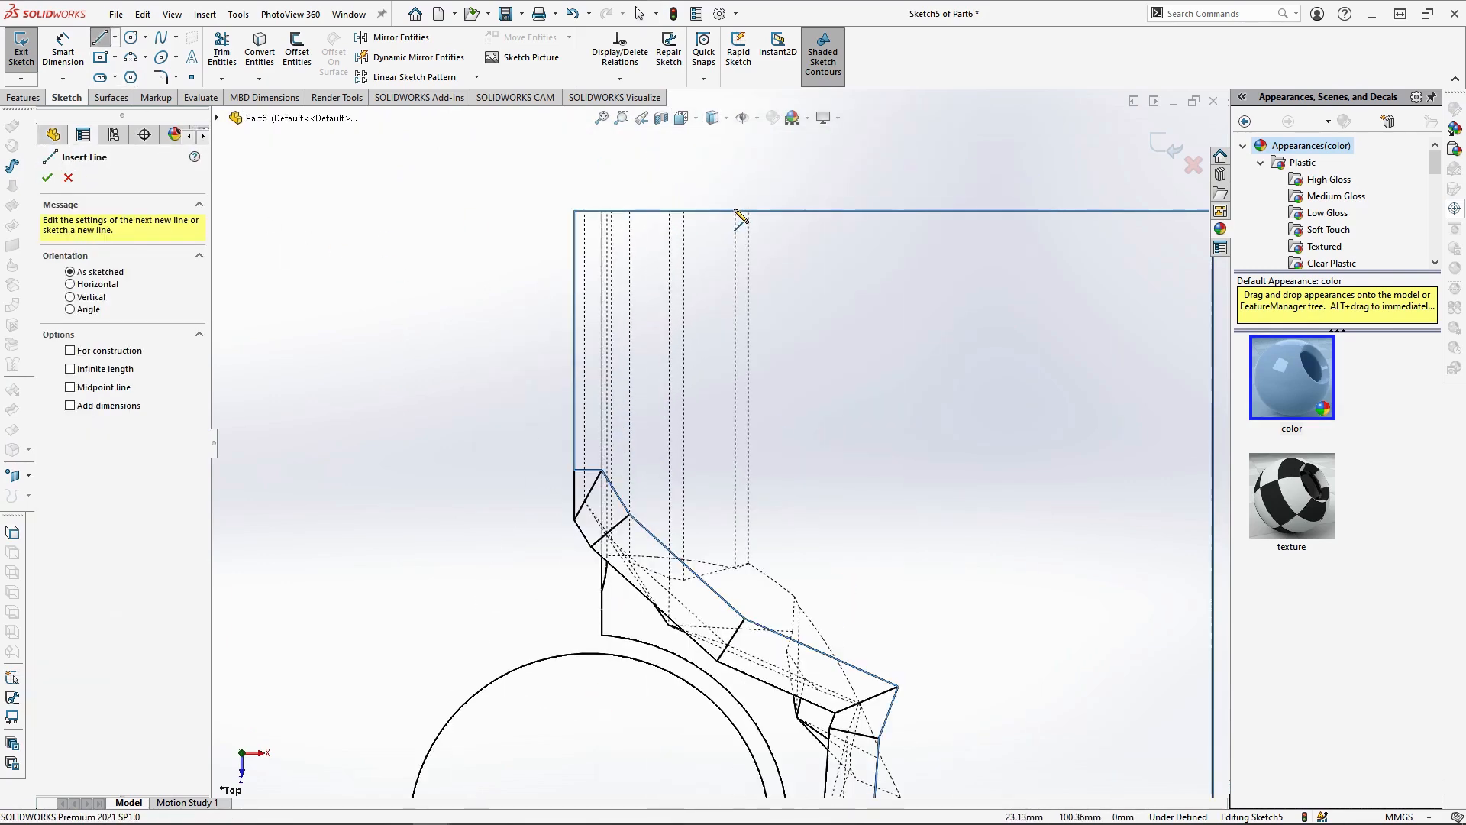
pyautogui.click(748, 211)
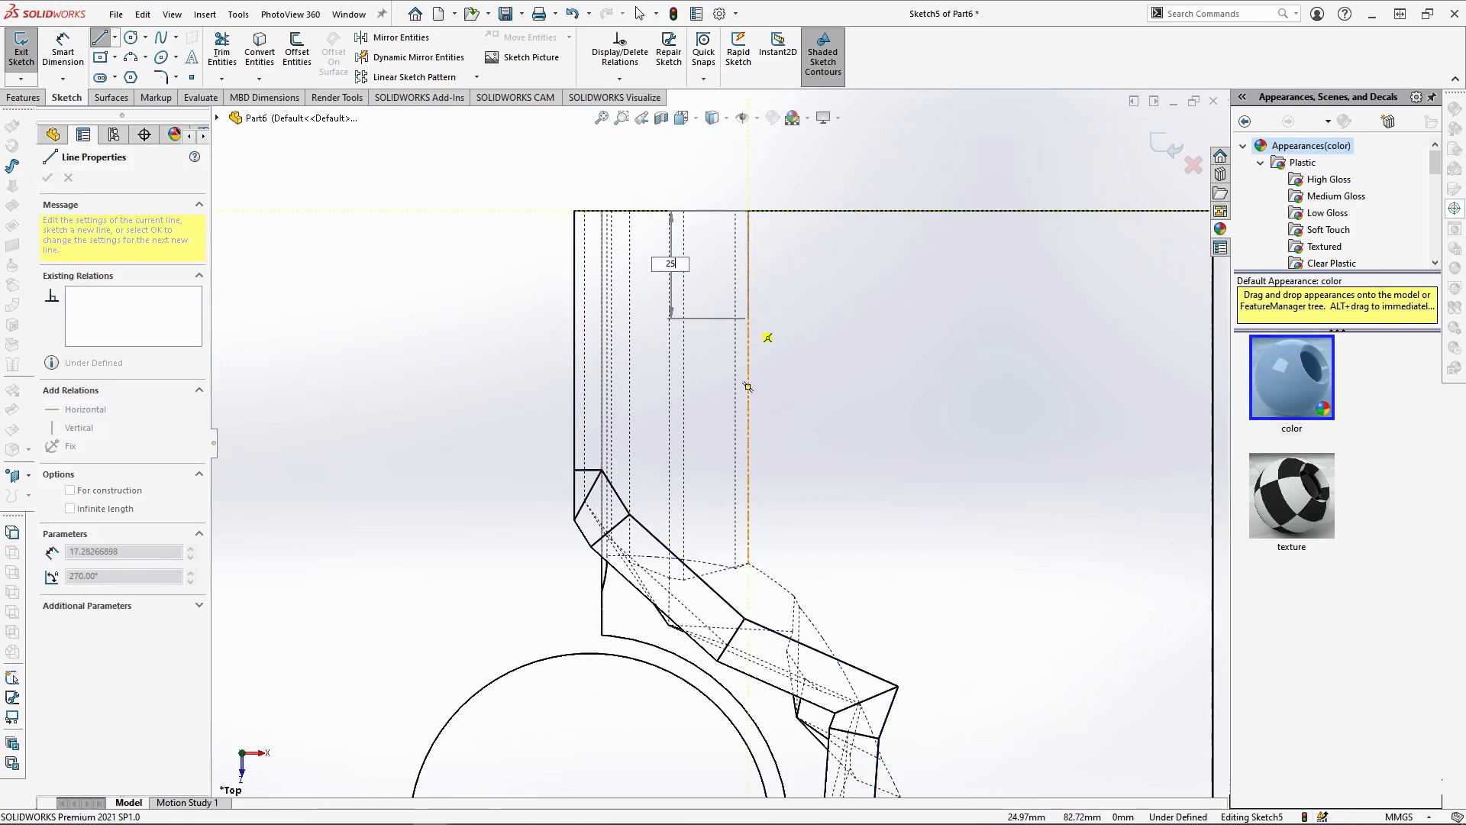
pyautogui.write('25')
pyautogui.press('Return')
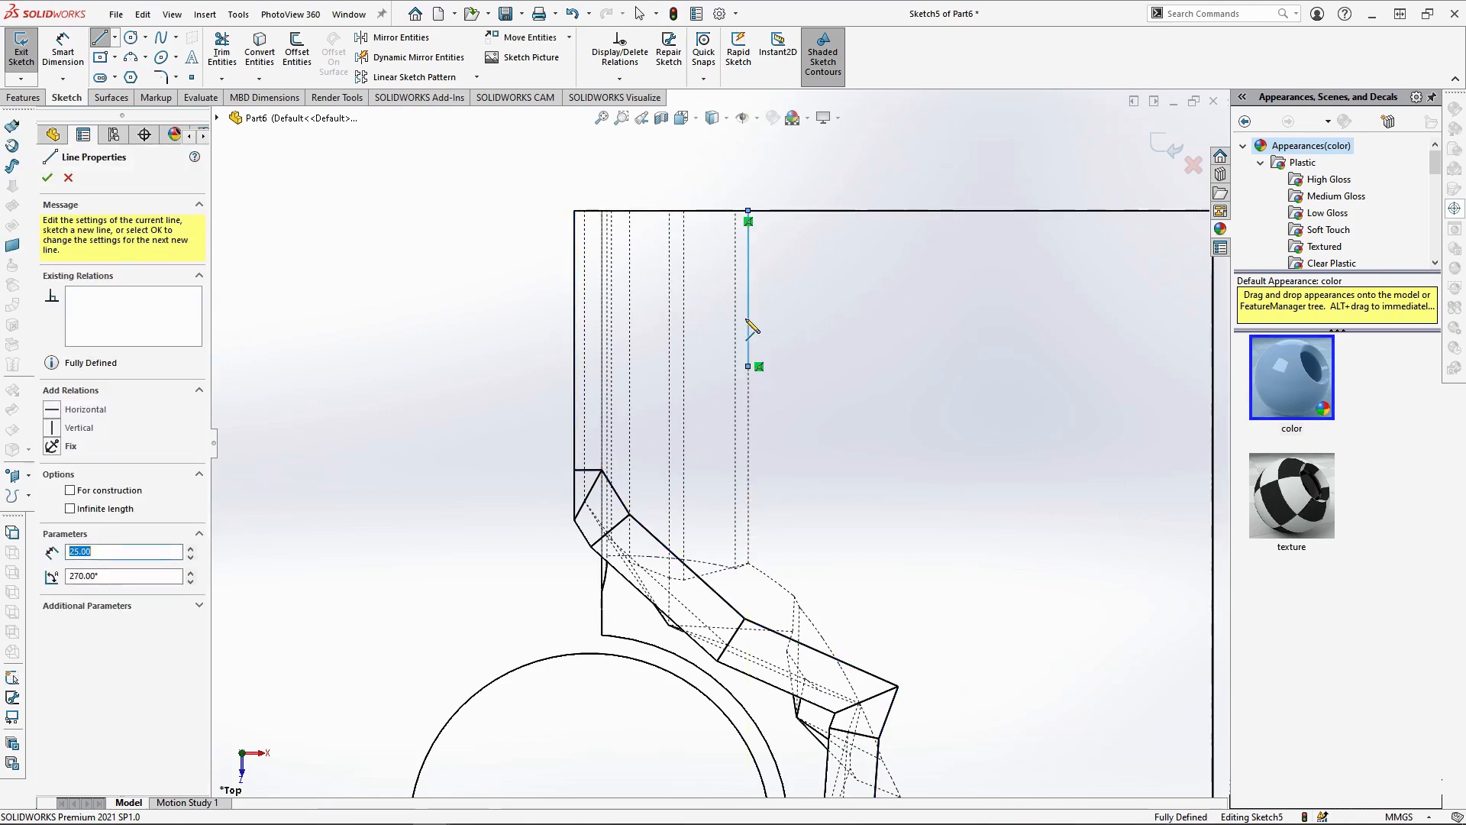
pyautogui.click(574, 441)
pyautogui.press('Escape')
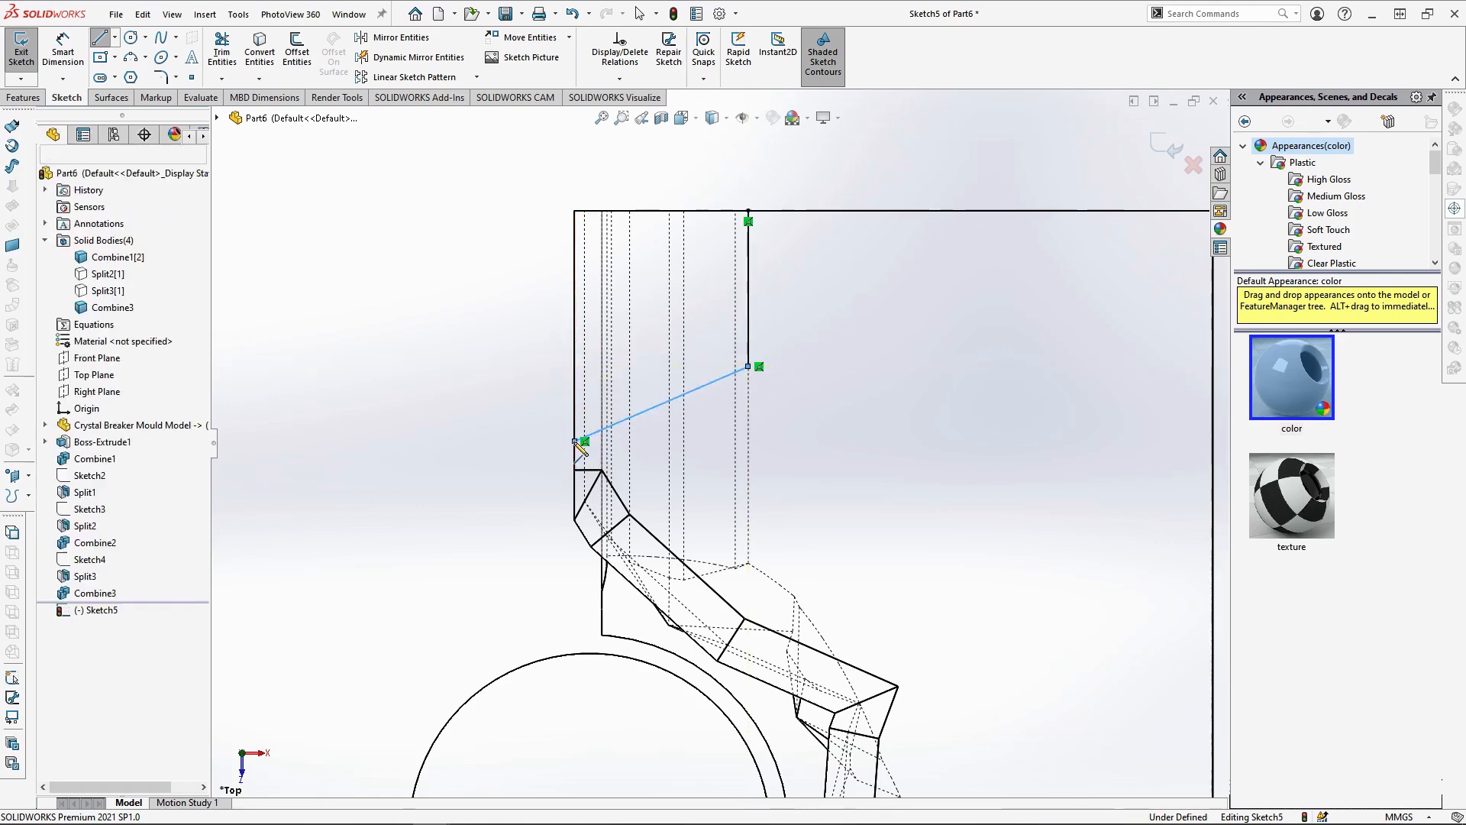
# Dimension the straight back line at 25 mm and set the slanted line's vertical span to 15 mm
pyautogui.click(62, 43)
pyautogui.click(749, 316)
pyautogui.click(816, 313)
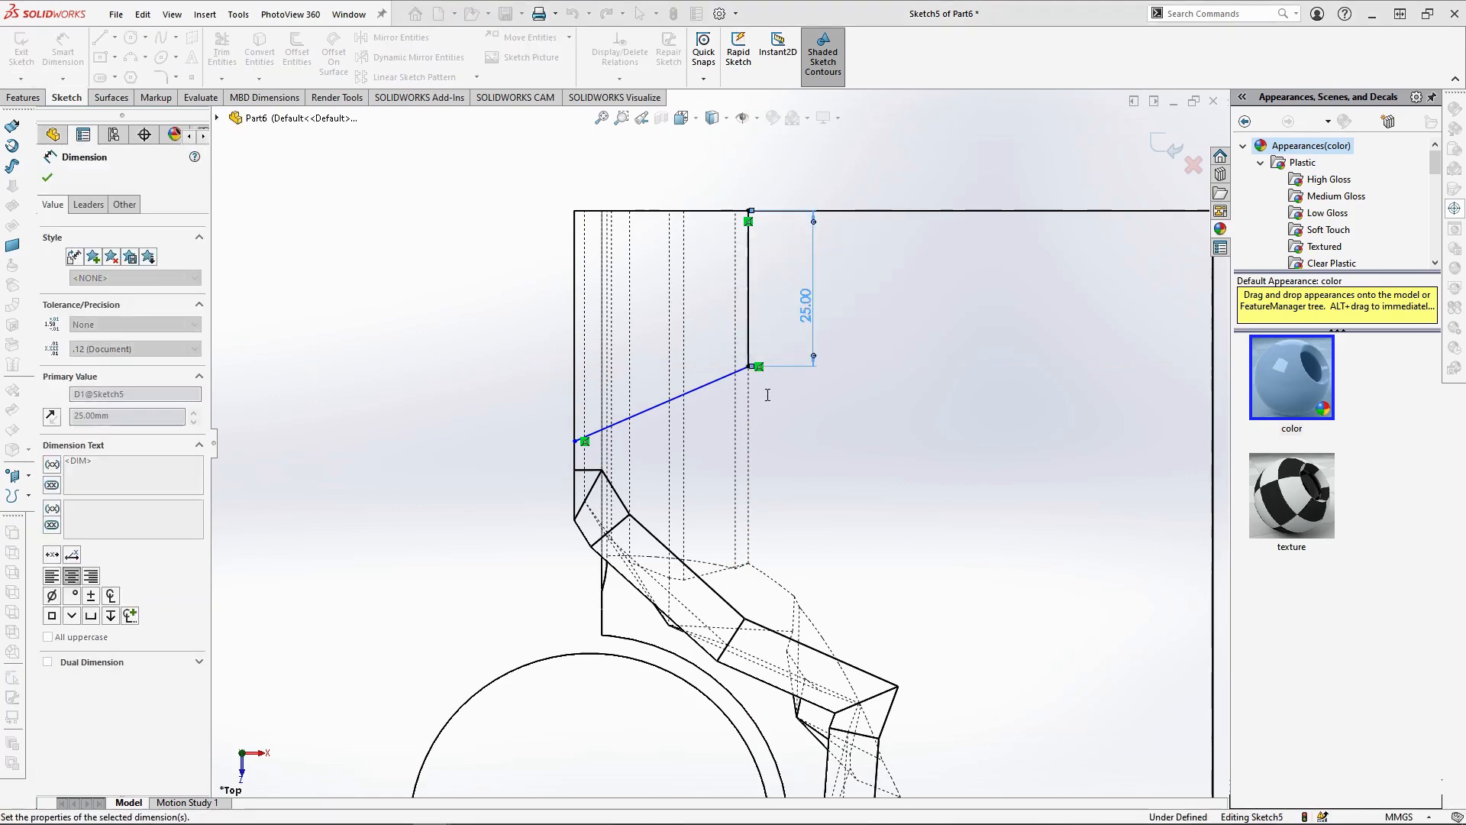
pyautogui.click(575, 441)
pyautogui.click(573, 442)
pyautogui.click(503, 395)
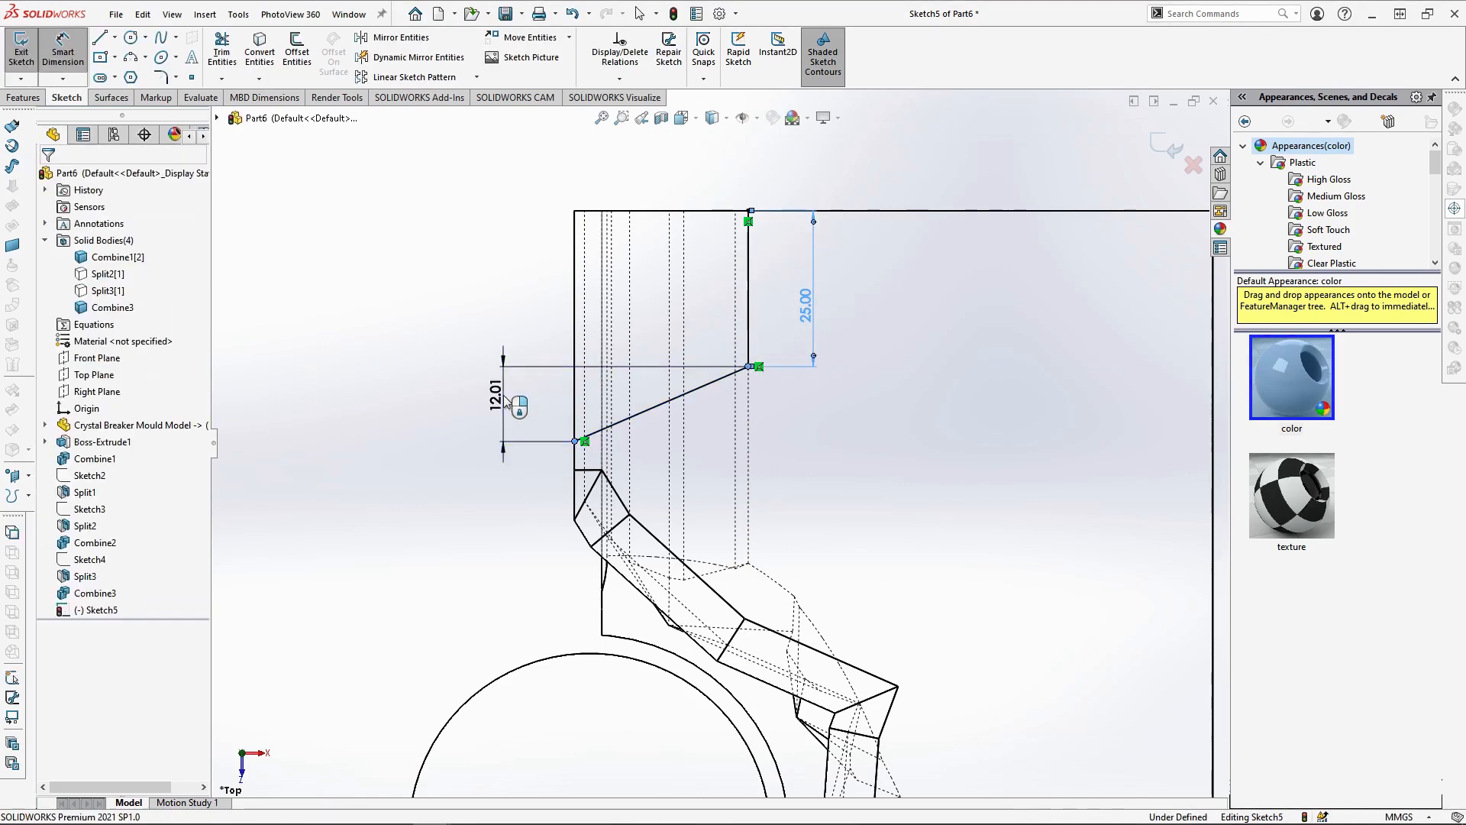
pyautogui.write('15')
pyautogui.press('Return')
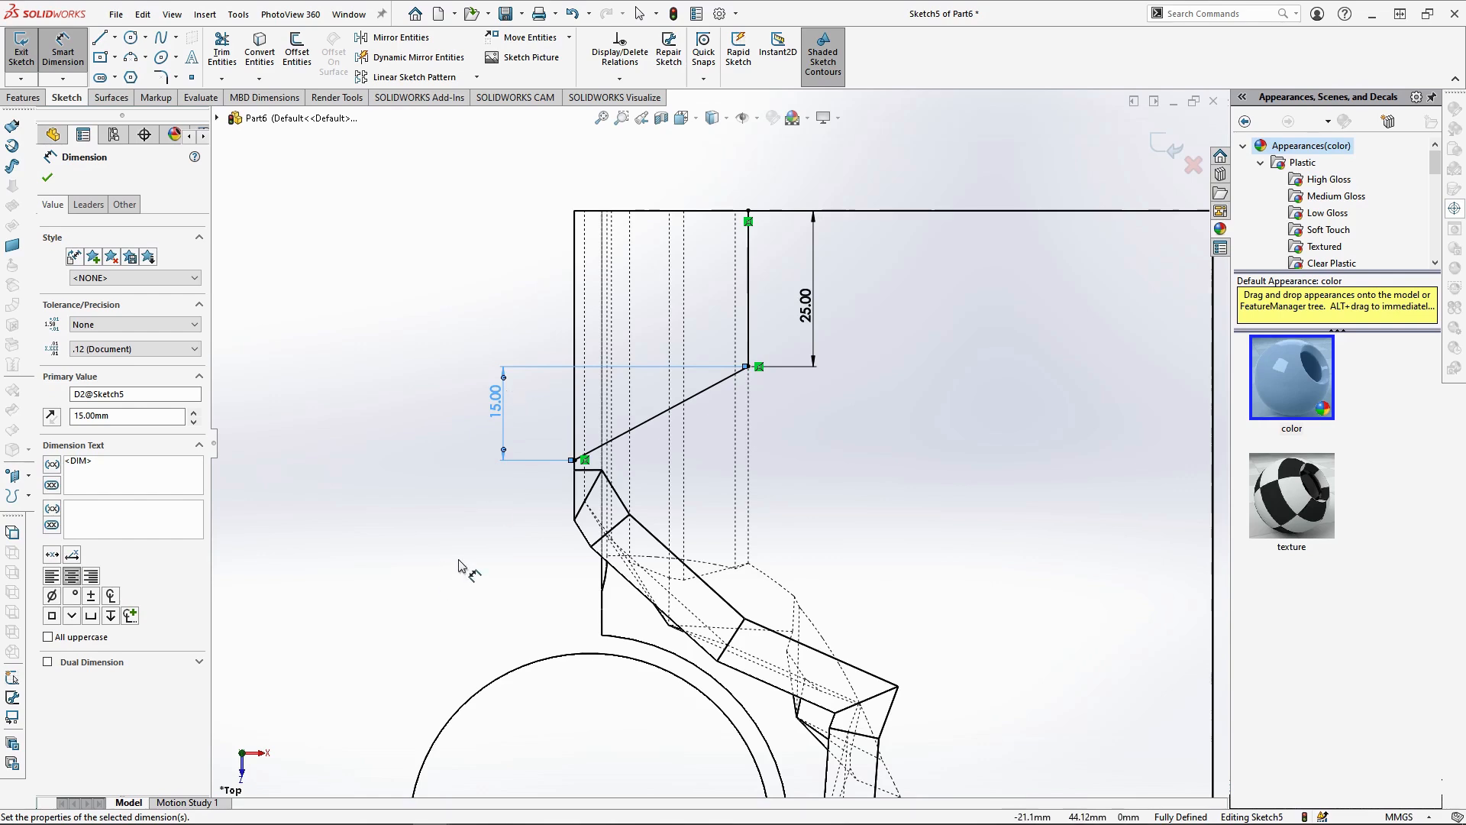
# Sketch a line about 23 mm long inward from the block's front edge along the hidden facet edge, and a slanted line to the parting face
pyautogui.scroll(5, 581, 549)
pyautogui.scroll(-5, 745, 634)
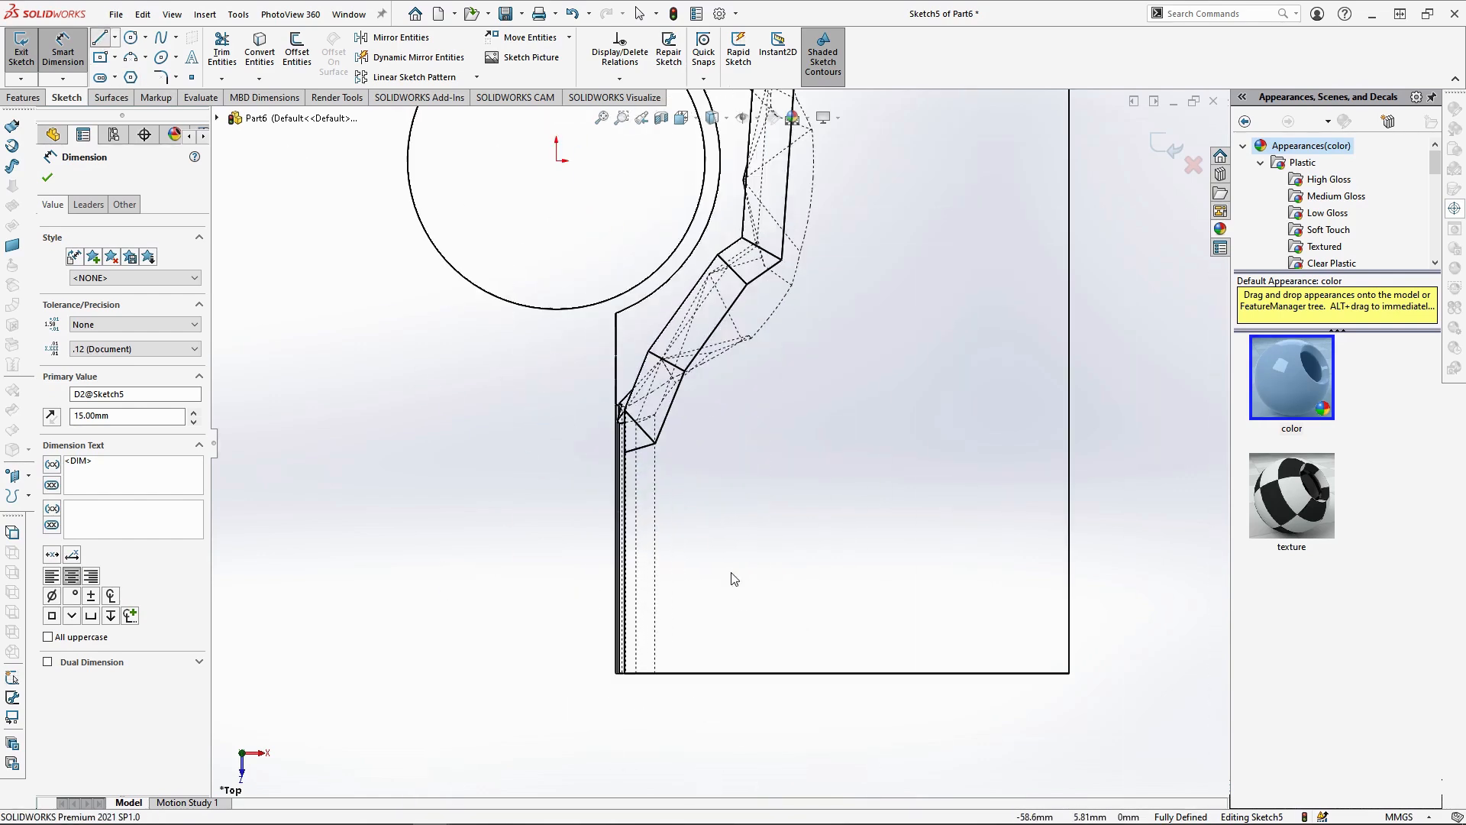
pyautogui.press('l')
pyautogui.scroll(-3, 644, 703)
pyautogui.click(778, 730)
pyautogui.click(778, 550)
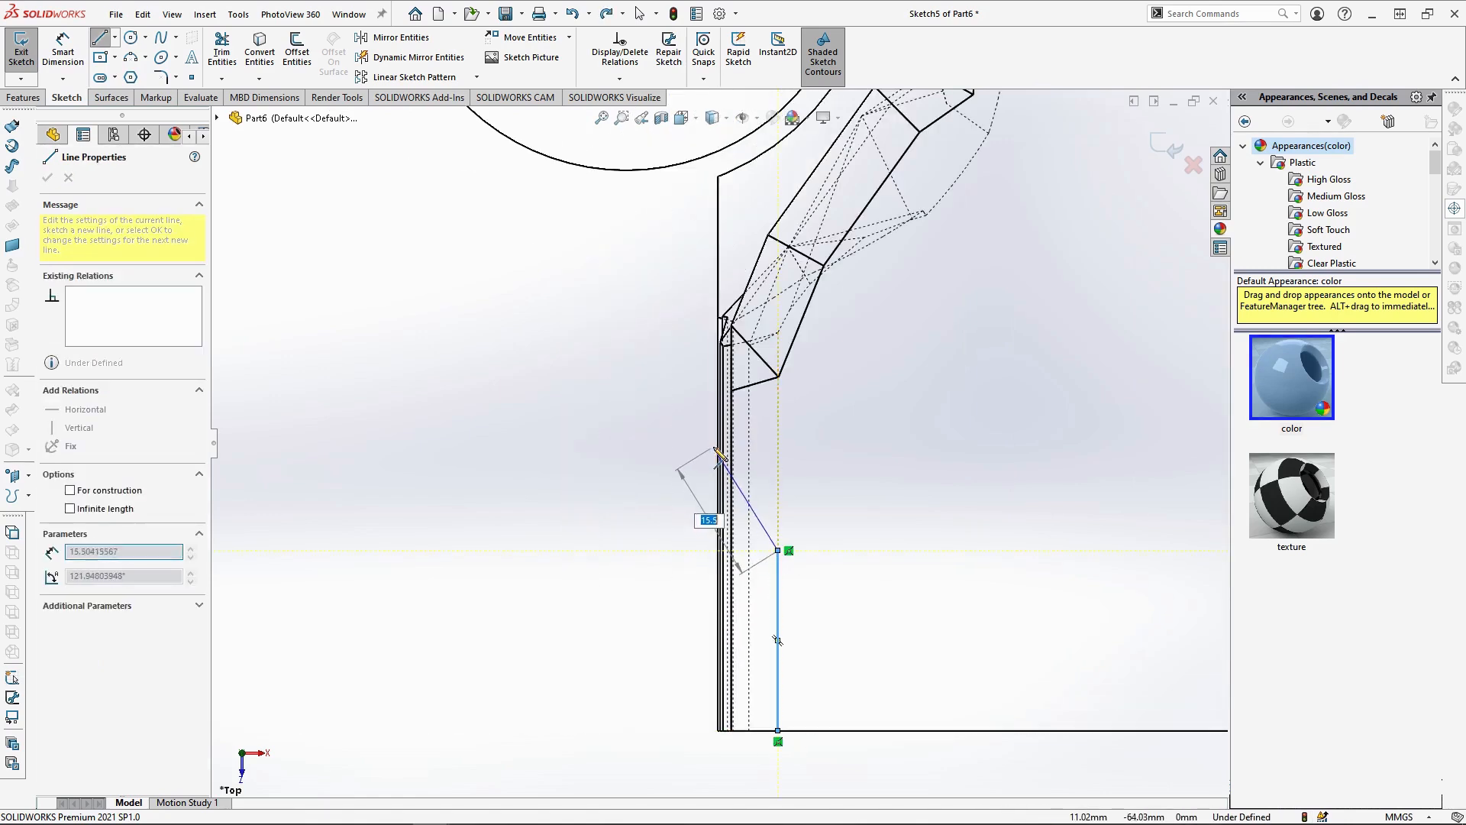
pyautogui.click(718, 445)
pyautogui.press('Escape')
# Set the straight front line's length to 25 mm and its slanted line's vertical span to 15 mm
pyautogui.press('d')
pyautogui.click(780, 635)
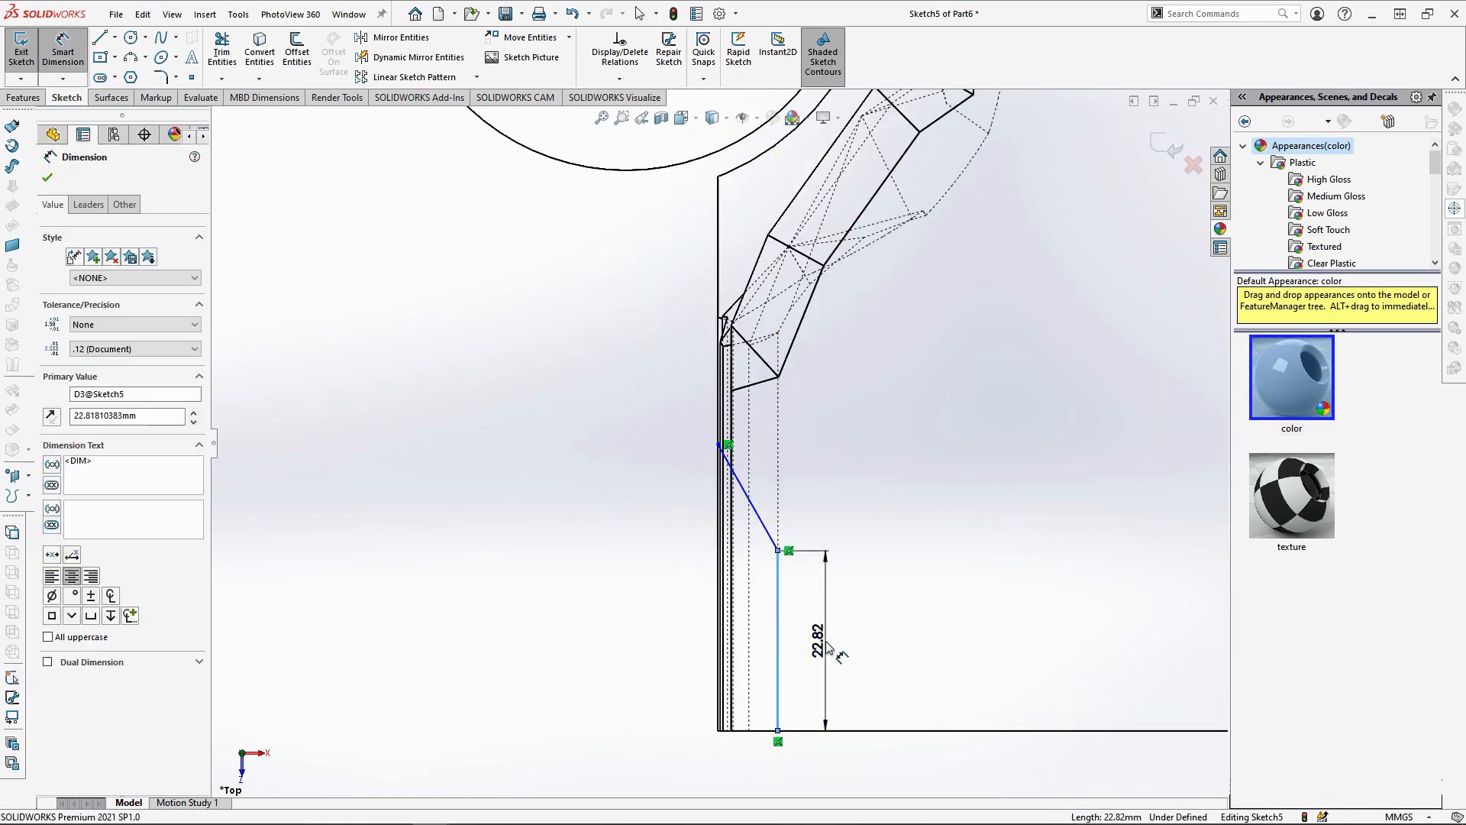
pyautogui.write('25')
pyautogui.press('Return')
pyautogui.click(778, 534)
pyautogui.click(719, 445)
pyautogui.click(673, 499)
pyautogui.write('15')
pyautogui.press('Return')
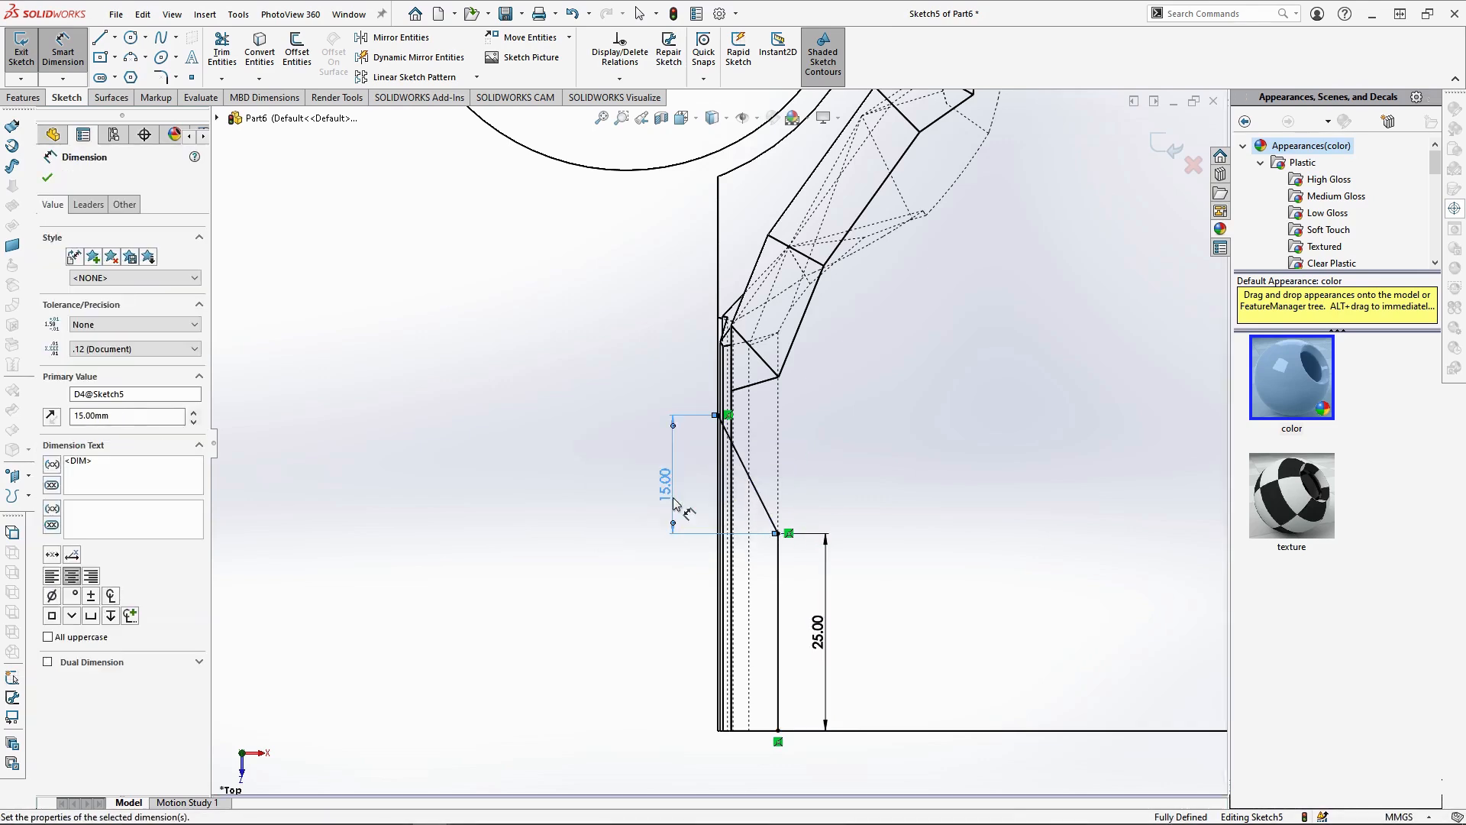
# Split the Combine3 body with Sketch5 as the trim tool, selecting all resulting bodies for the cut
pyautogui.press('Escape')
pyautogui.scroll(8, 717, 441)
pyautogui.scroll(-2, 753, 359)
pyautogui.moveTo(739, 400); pyautogui.dragTo(780, 277, button='middle')
pyautogui.click(23, 97)
pyautogui.click(679, 38)
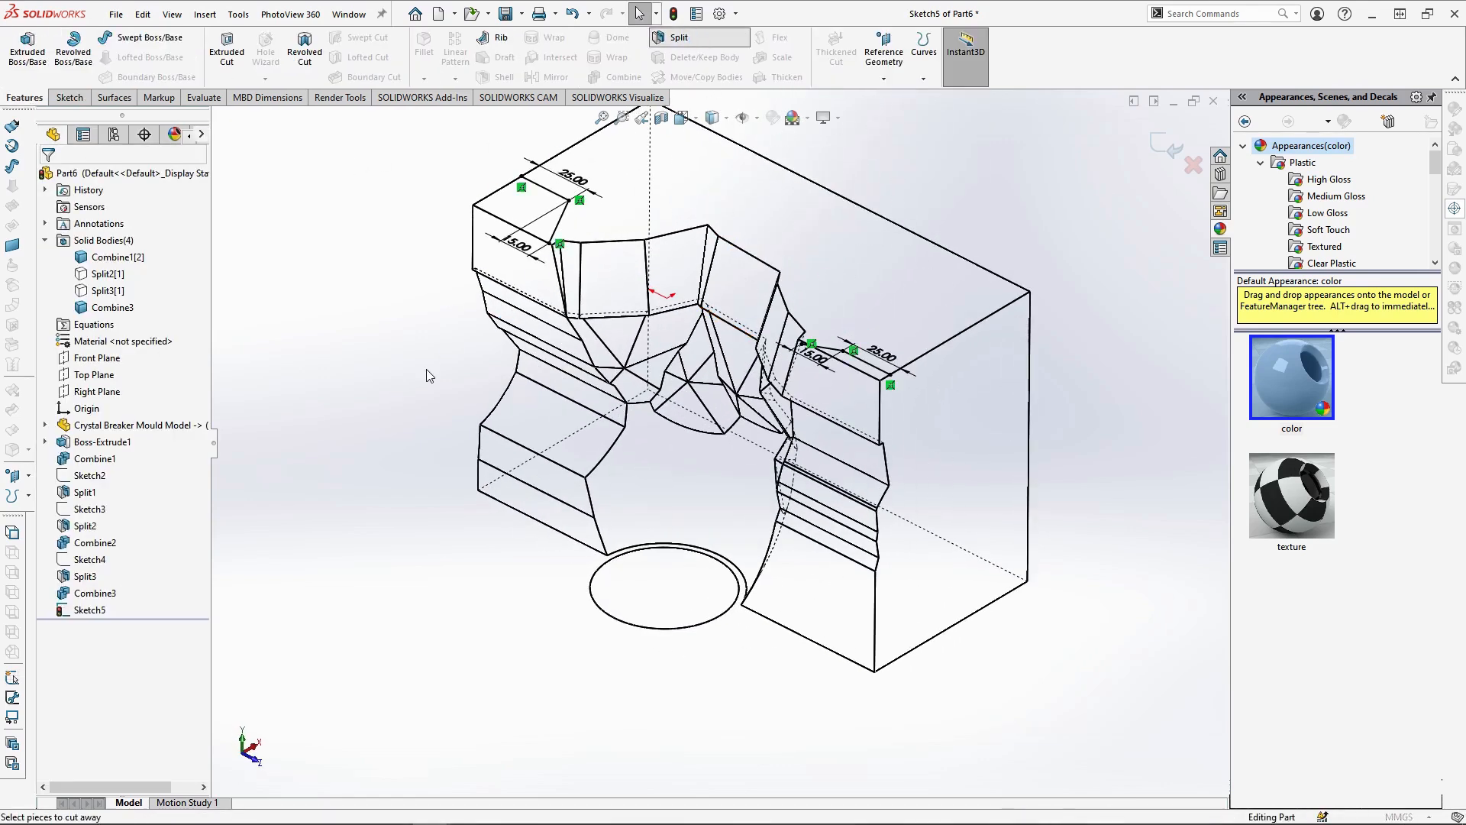
pyautogui.click(641, 300)
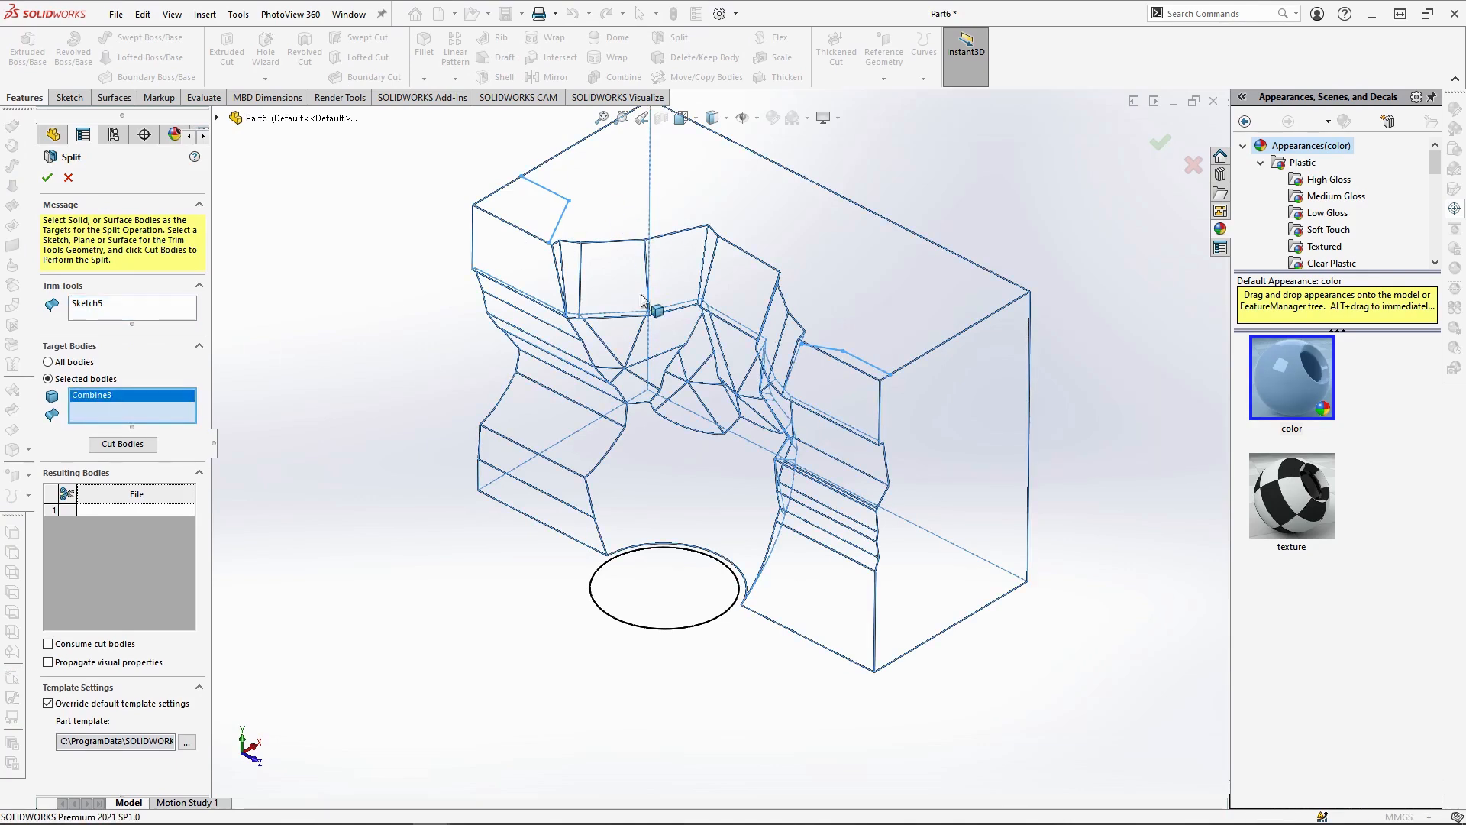
pyautogui.click(123, 444)
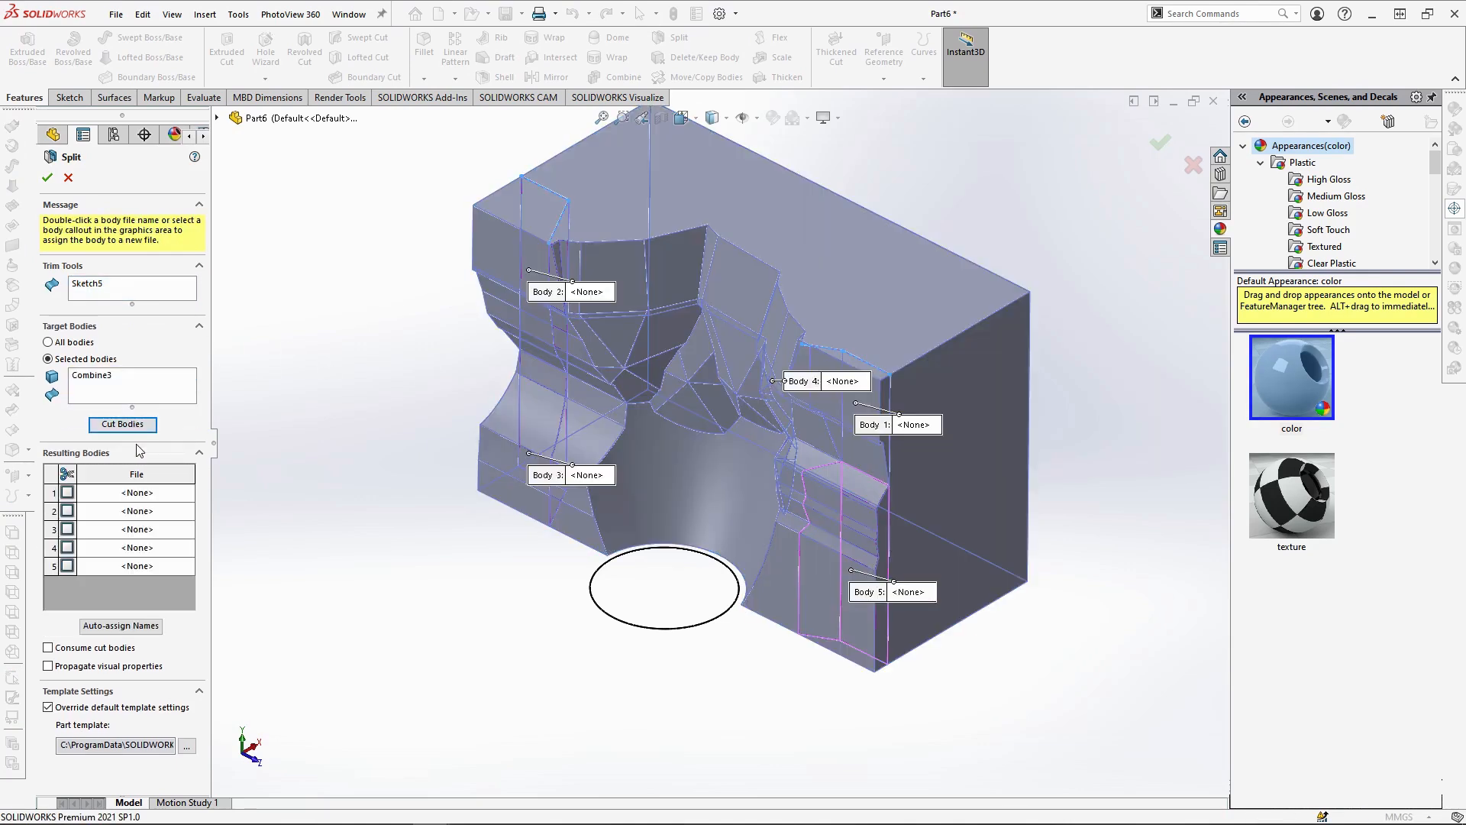
pyautogui.click(61, 474)
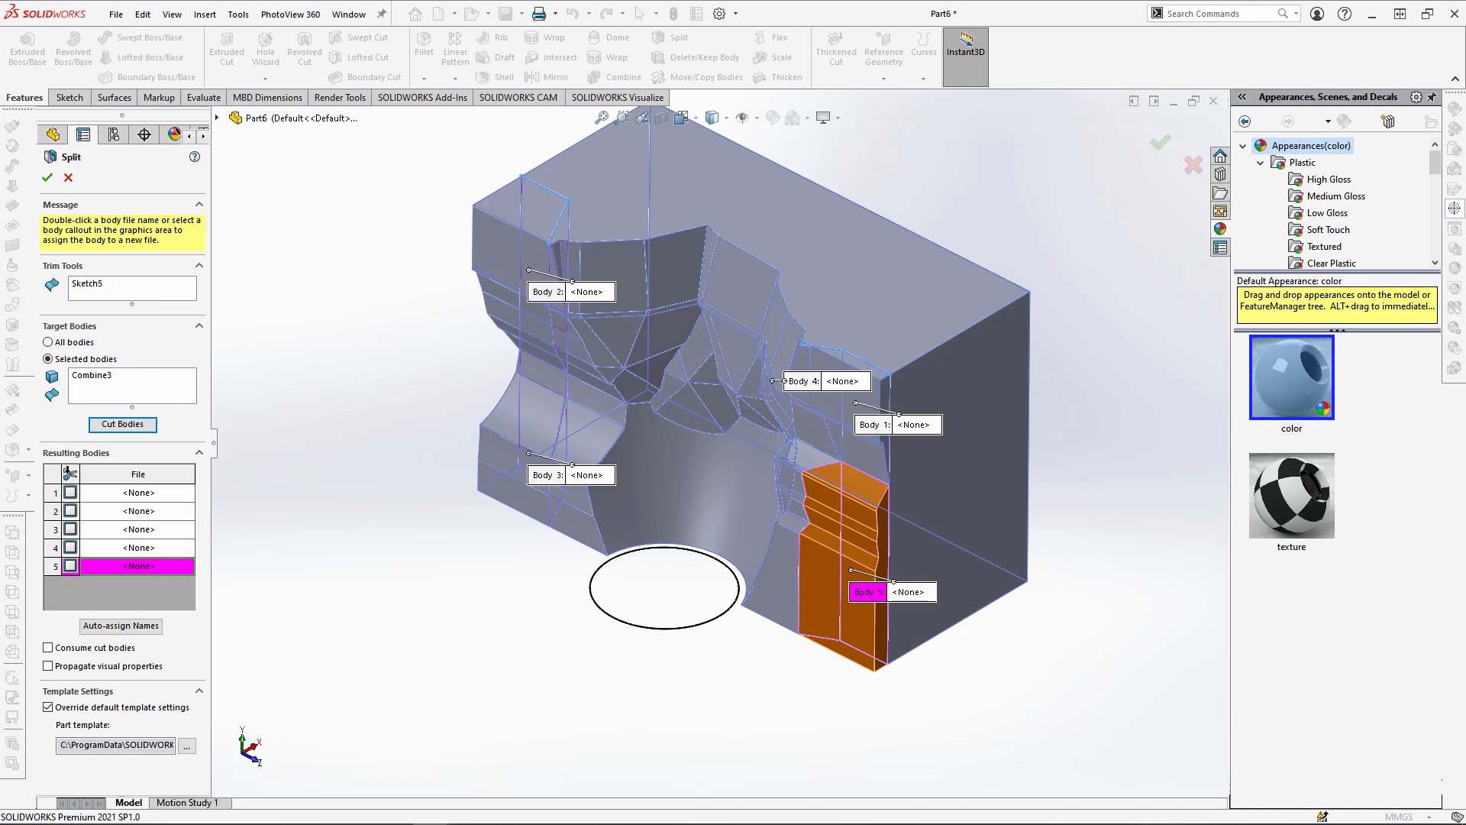
pyautogui.click(68, 474)
pyautogui.click(47, 179)
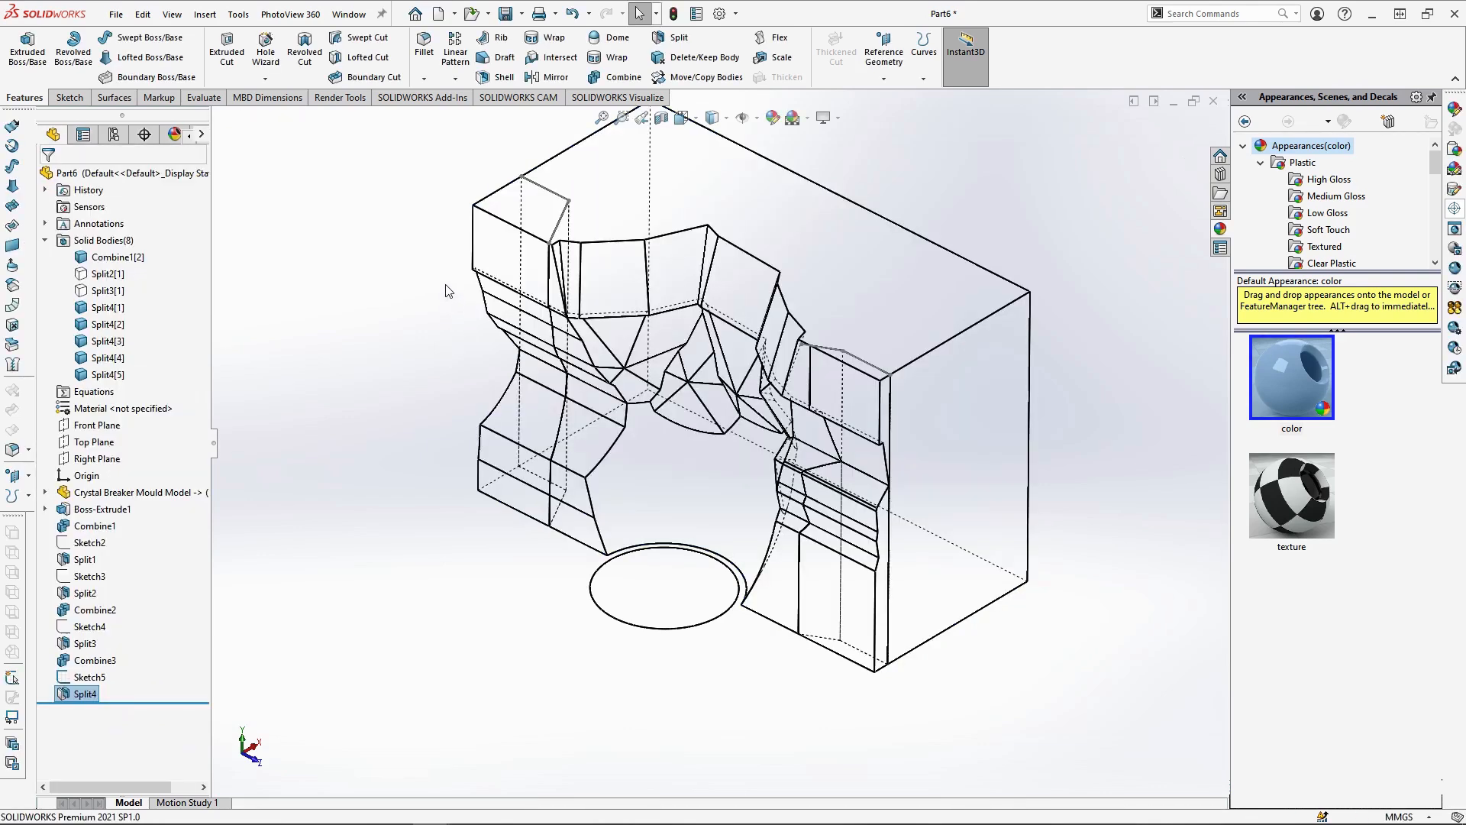
# Switch the display to shaded with edges and combine Split4[2], Split4[3] and the hidden Split3[1] using the Add operation
pyautogui.click(712, 118)
pyautogui.click(713, 140)
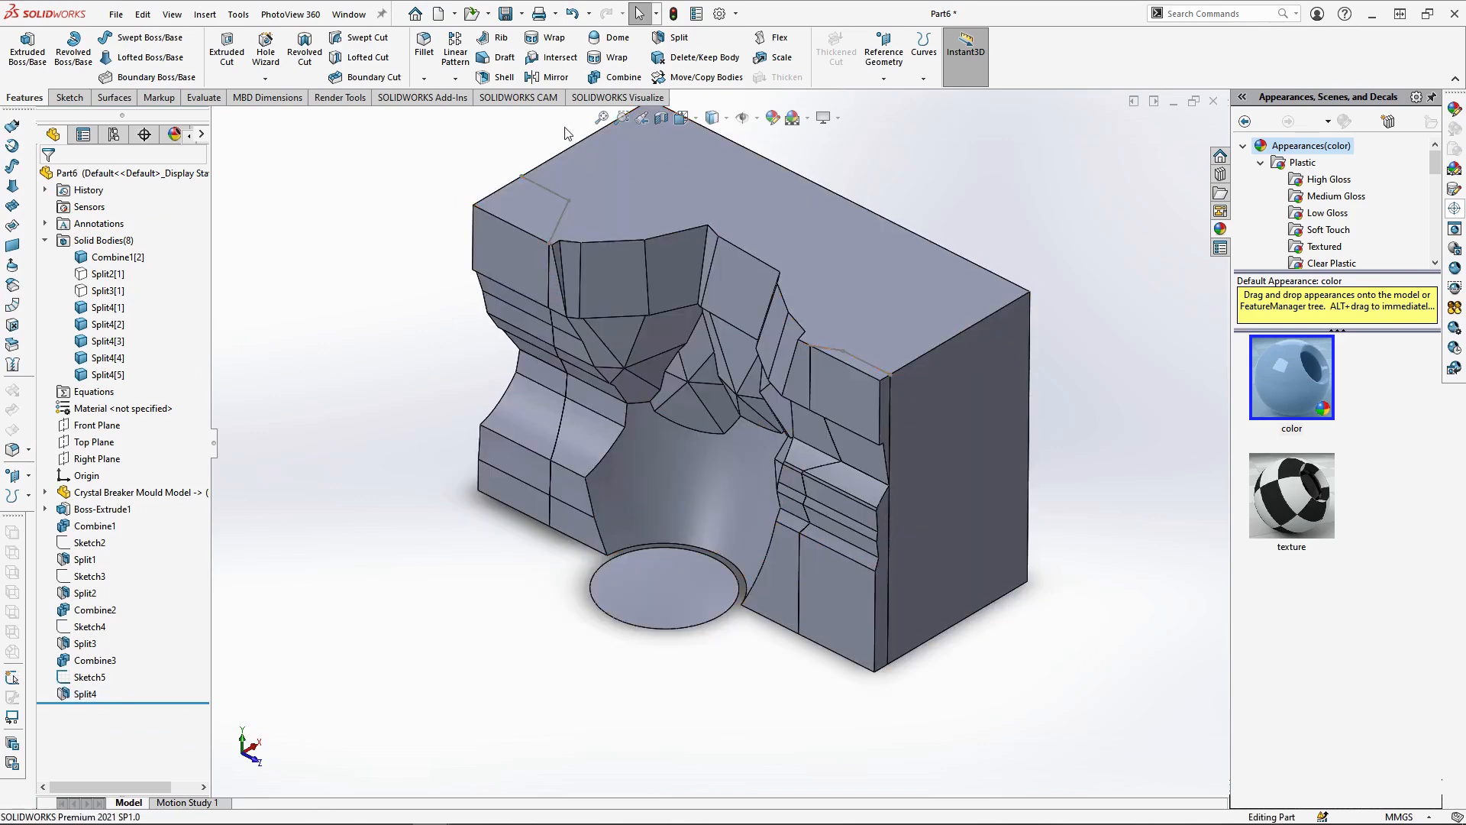
pyautogui.click(620, 76)
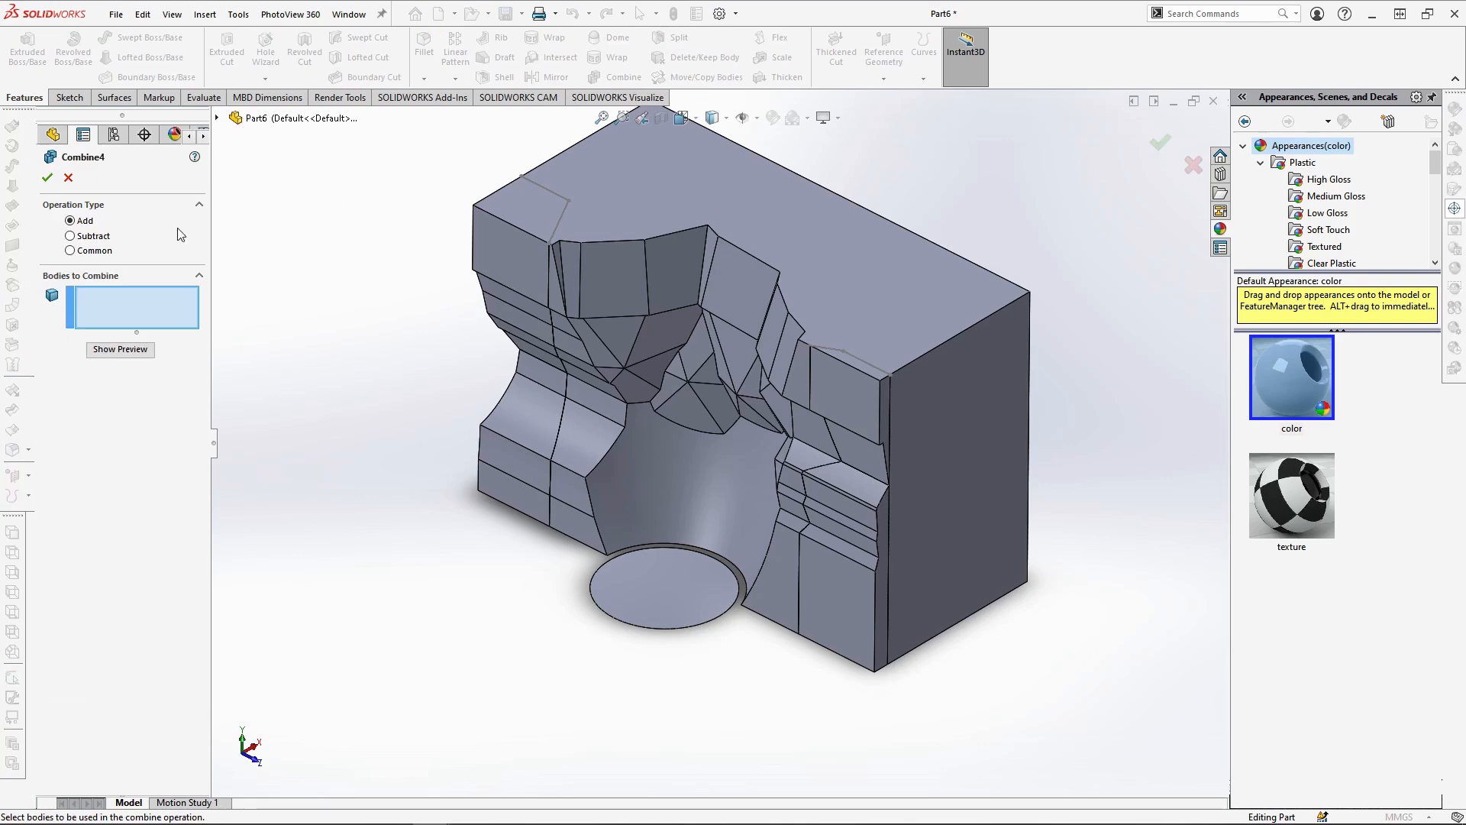
pyautogui.click(529, 215)
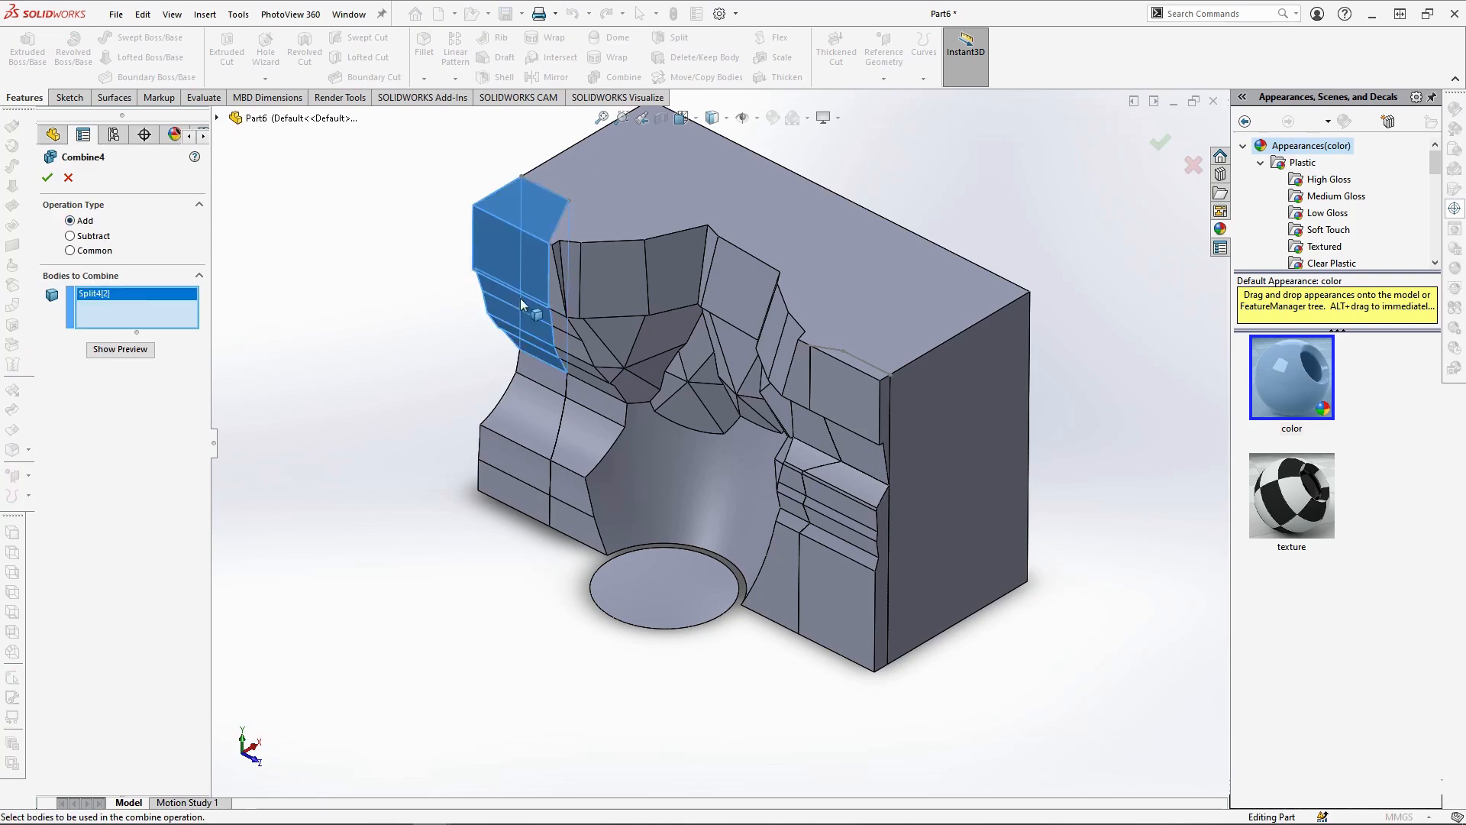
pyautogui.click(534, 446)
pyautogui.click(218, 117)
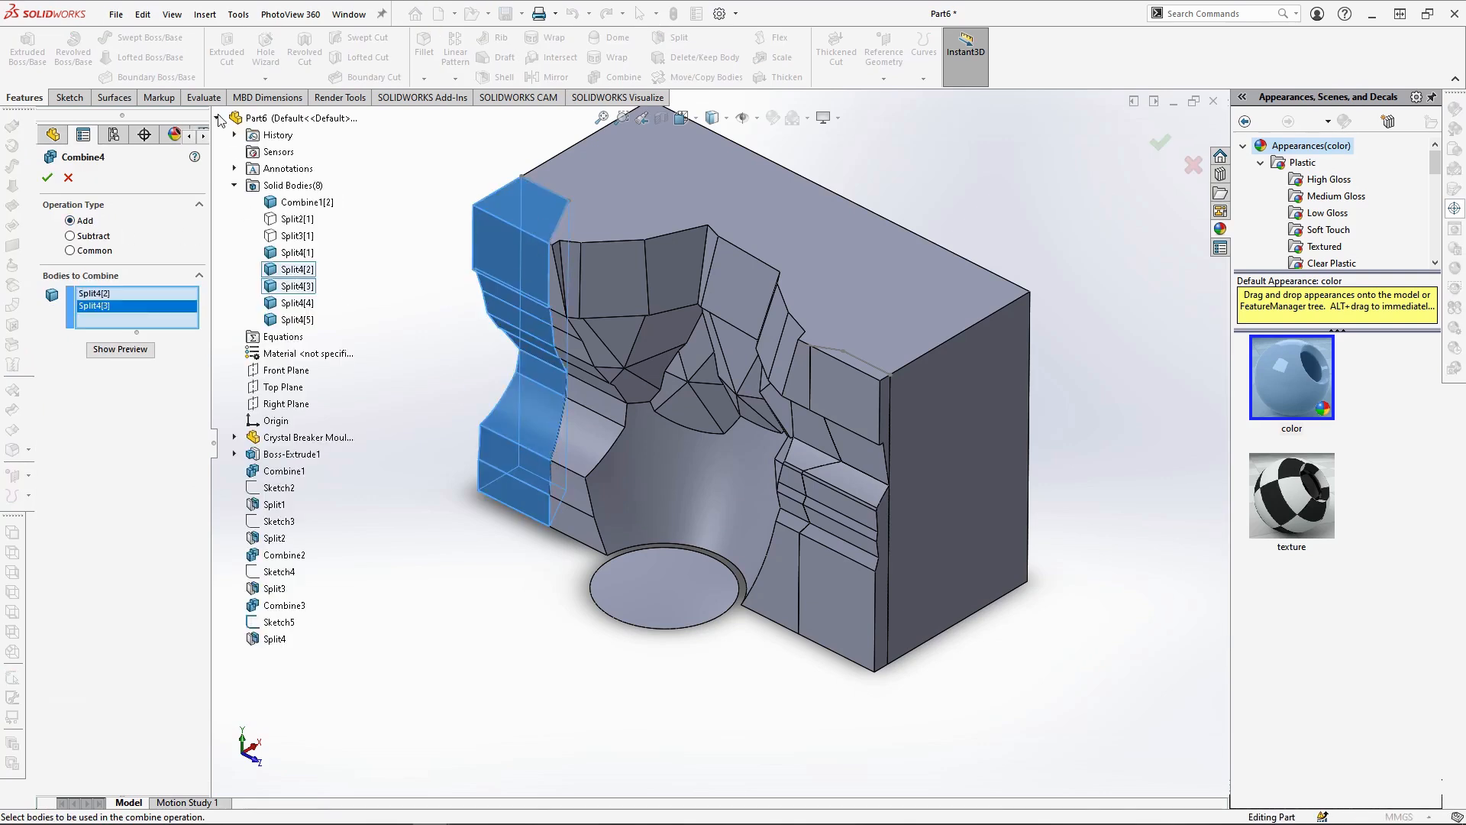
pyautogui.click(291, 238)
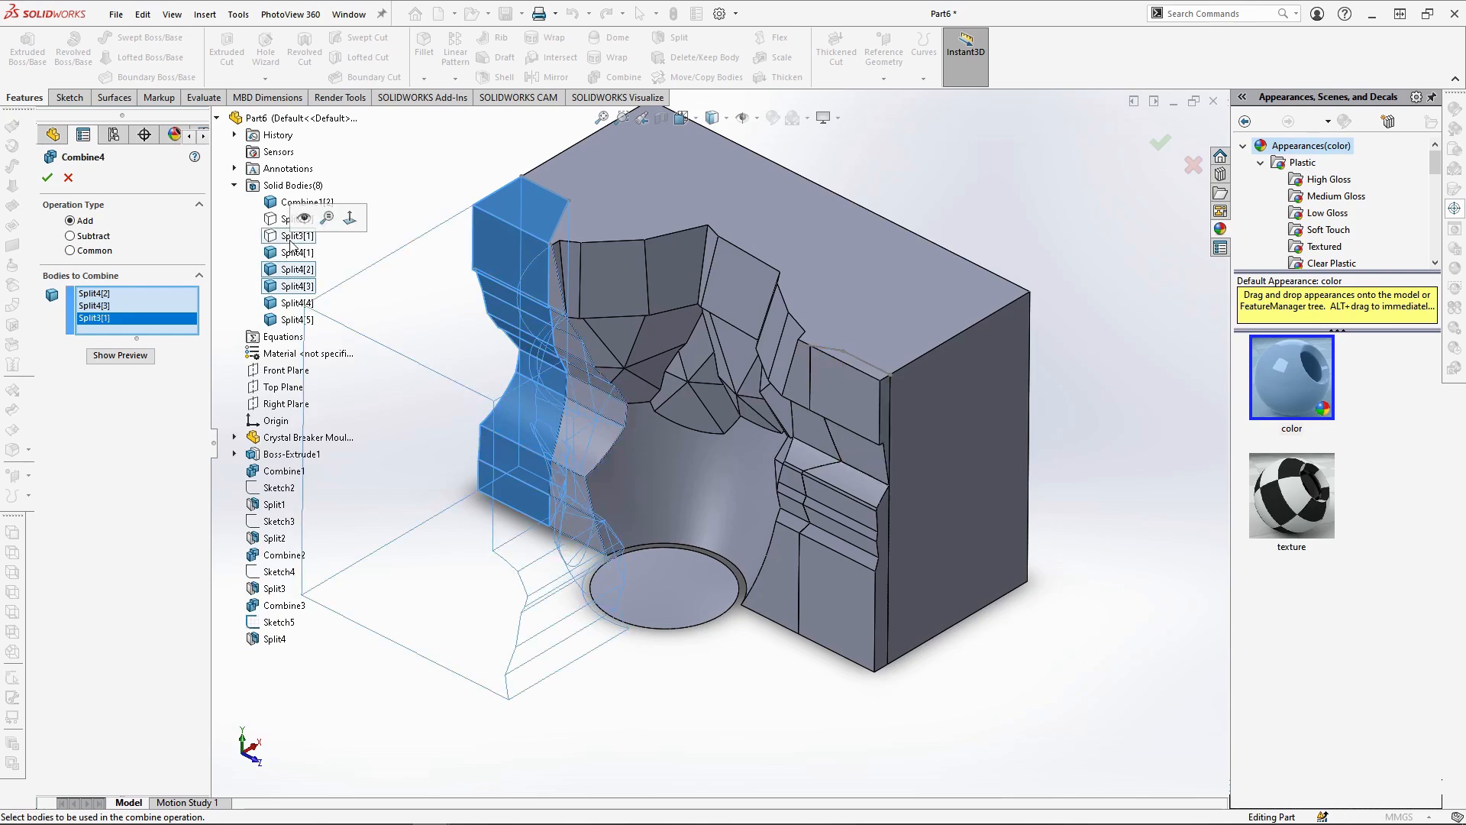
pyautogui.click(47, 177)
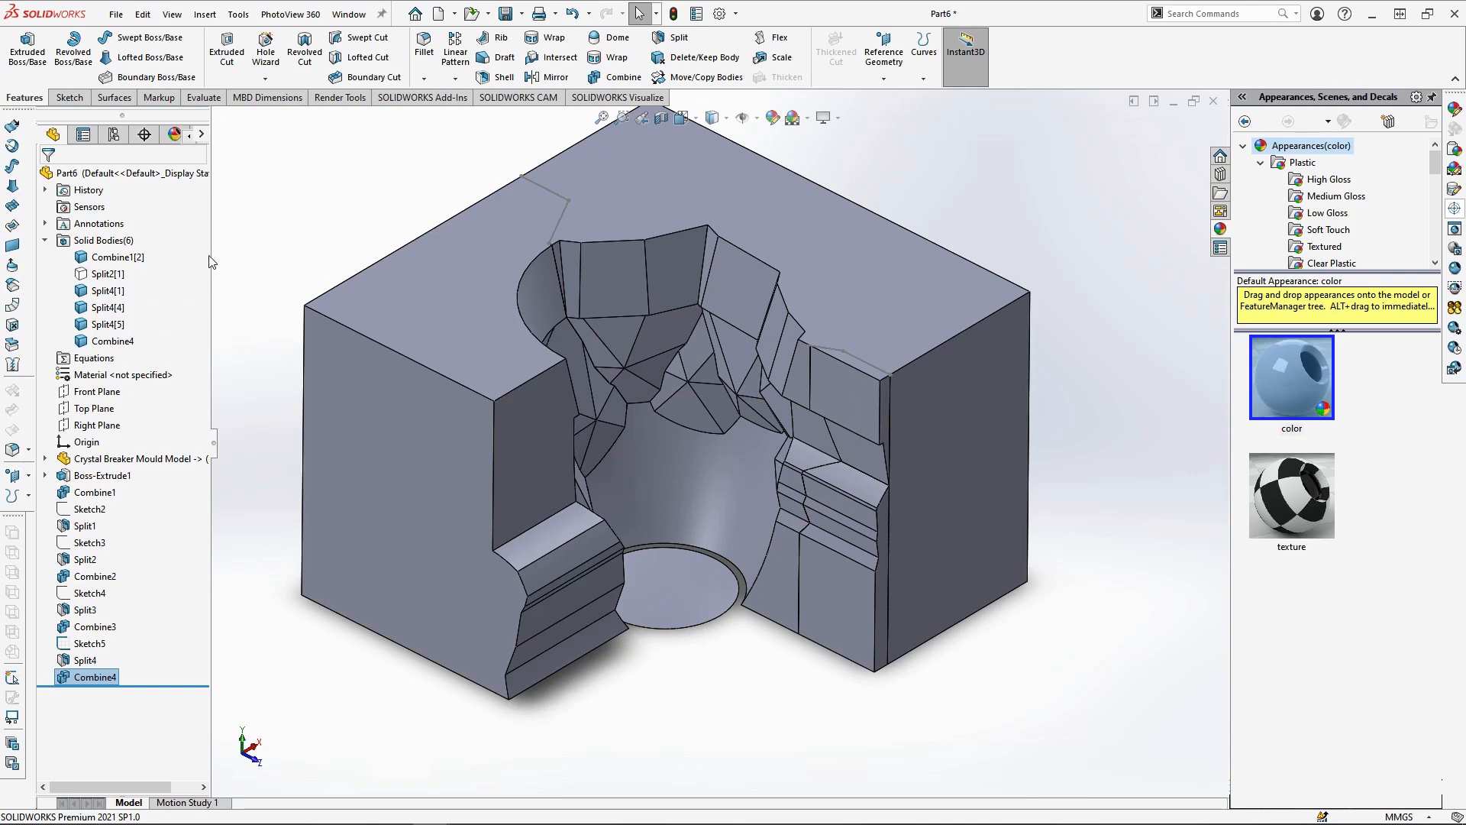
# Combine Split4[1], Split4[5] and the hidden Split2[1] into one mould piece using the Add operation
pyautogui.click(609, 79)
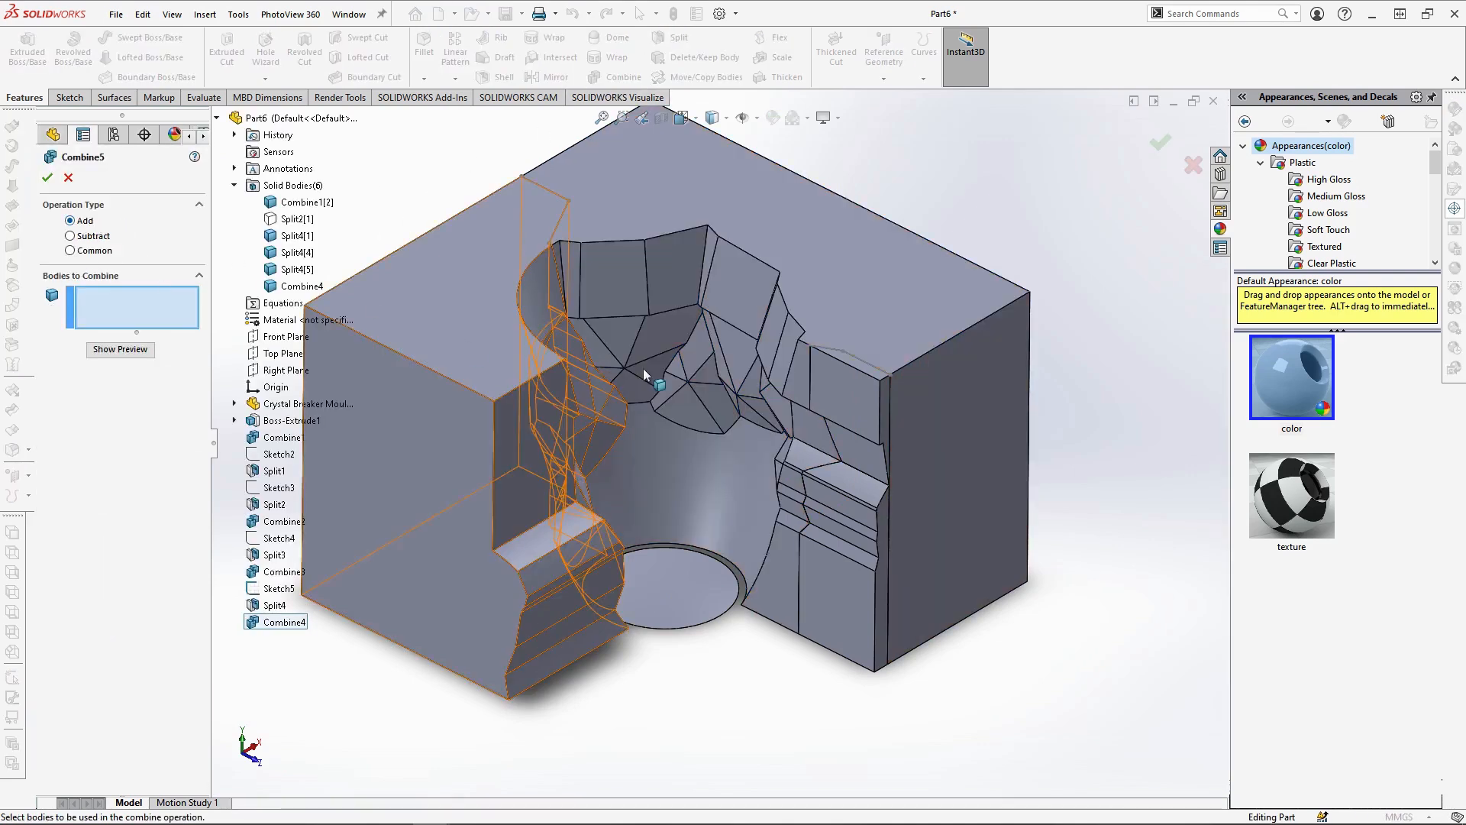
pyautogui.click(844, 439)
pyautogui.click(822, 554)
pyautogui.click(644, 489)
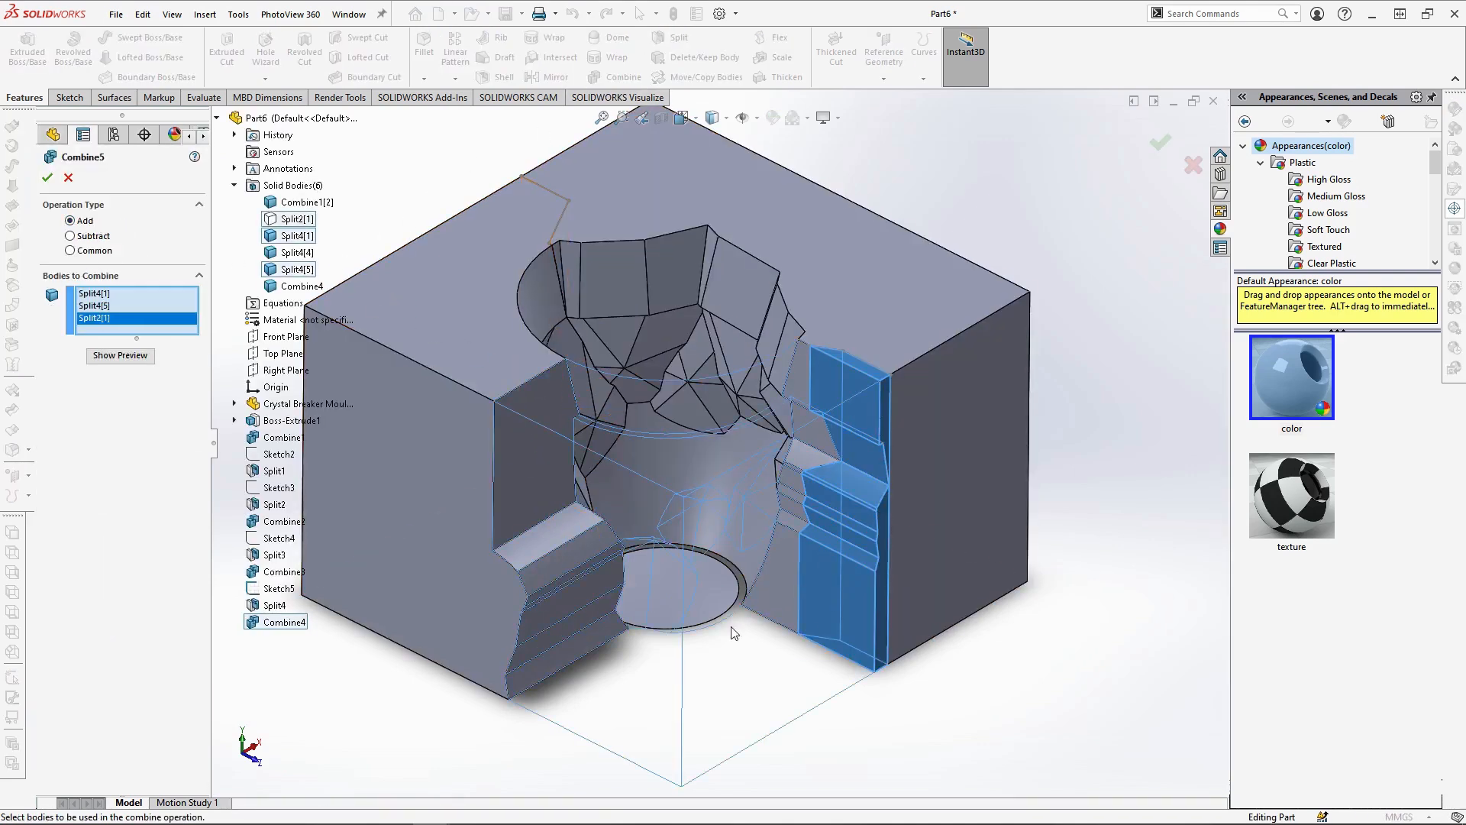
pyautogui.click(47, 178)
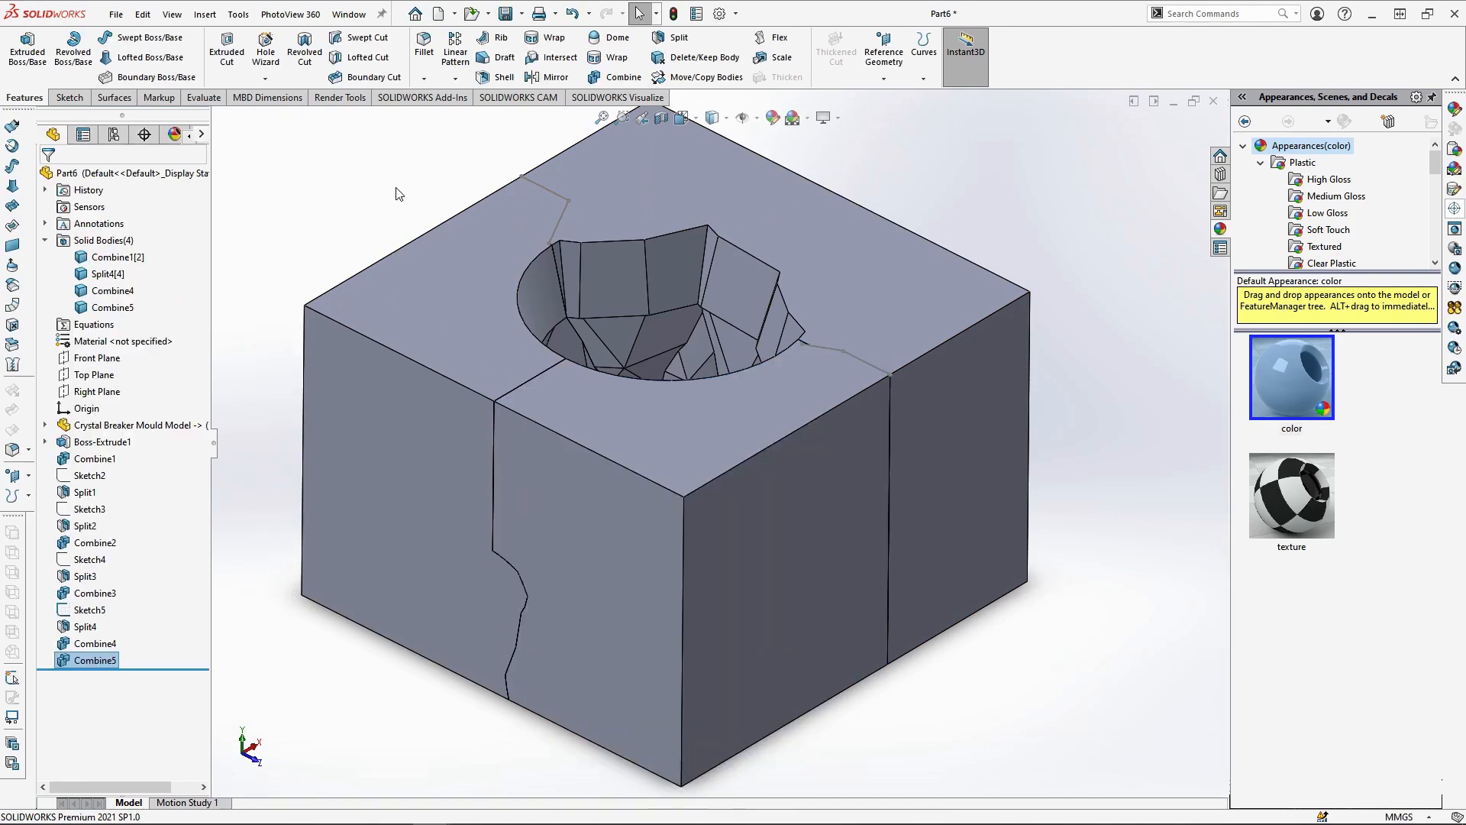
# Hide the two combined mould pieces, Combine4 and Combine5, and examine the remaining half's cavity and parting faces
pyautogui.moveTo(837, 377); pyautogui.dragTo(864, 405, button='middle')
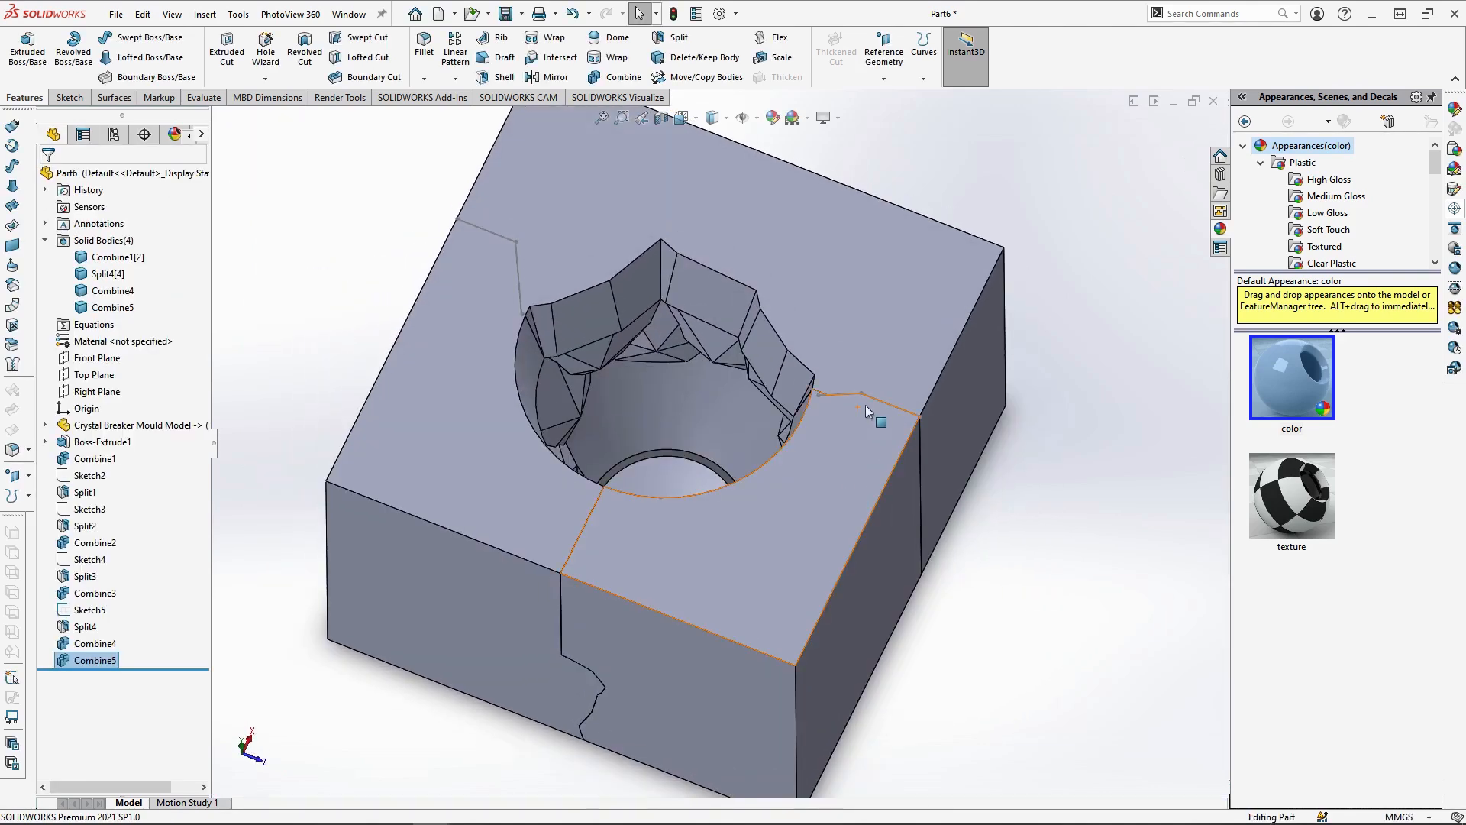
pyautogui.click(841, 466)
pyautogui.keyDown('ctrl'); pyautogui.click(399, 466); pyautogui.keyUp('ctrl')
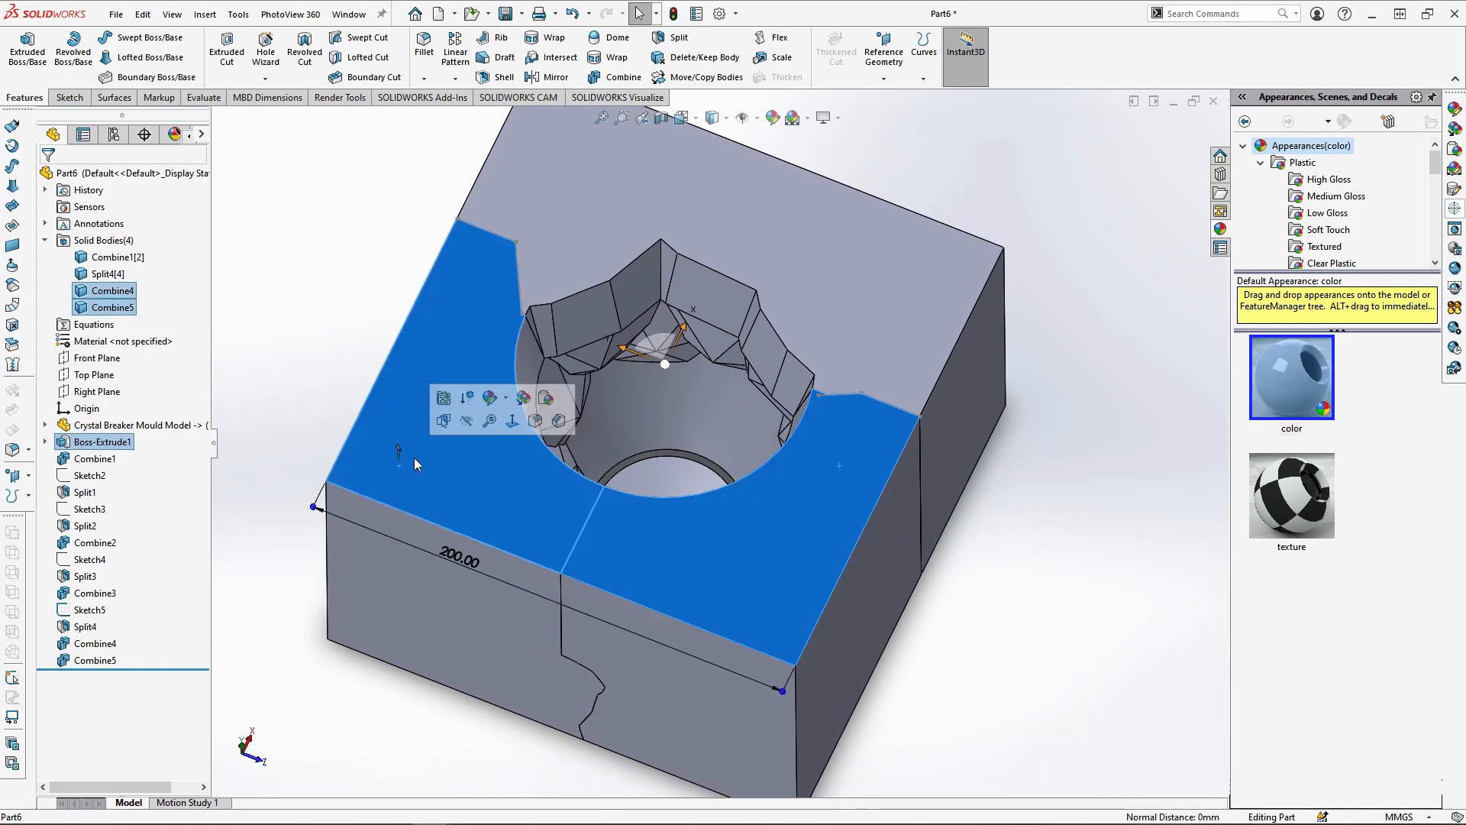
pyautogui.click(466, 423)
pyautogui.moveTo(681, 563); pyautogui.dragTo(688, 386, button='middle')
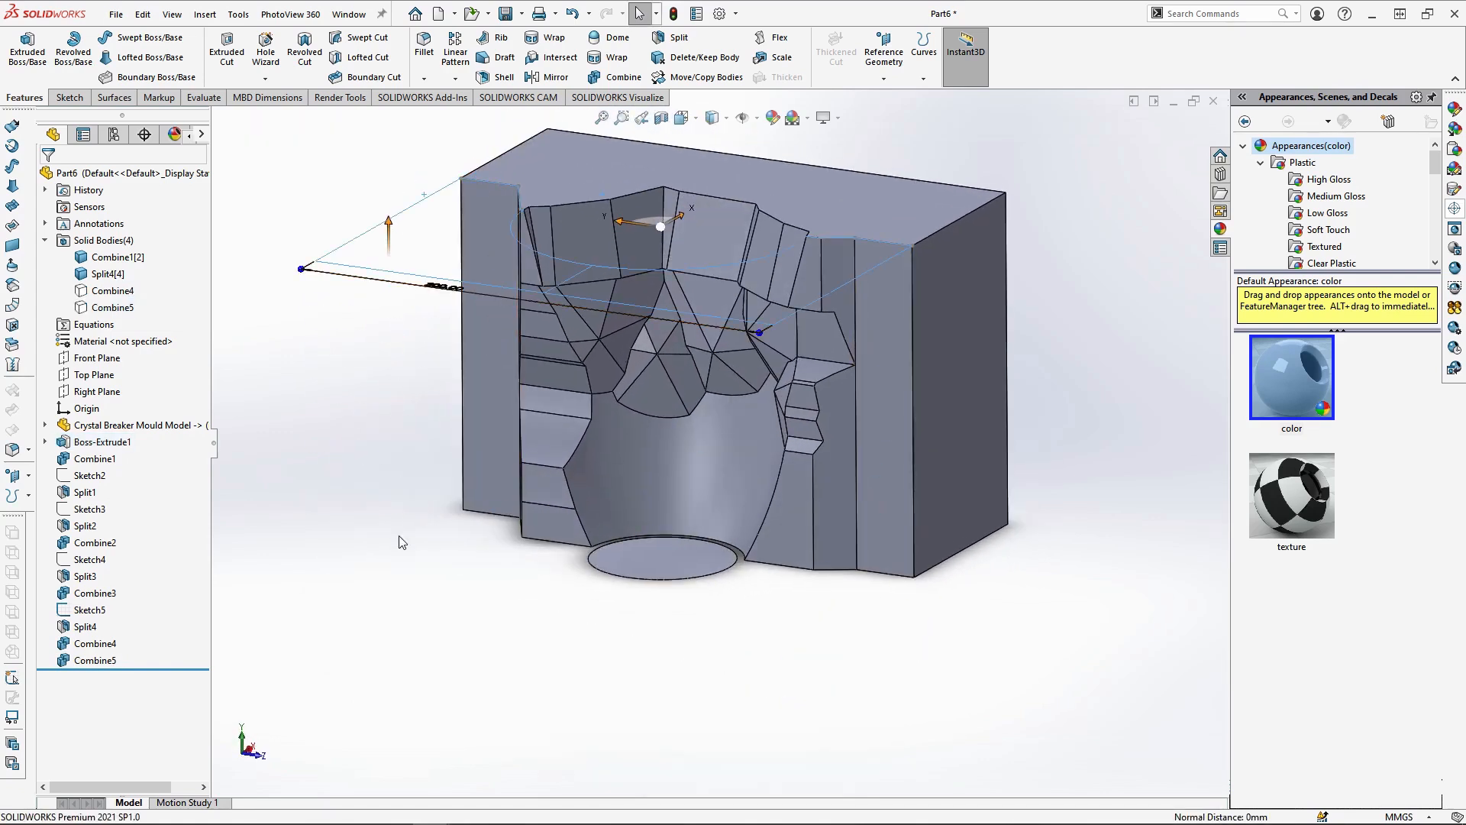
pyautogui.click(377, 460)
pyautogui.moveTo(419, 368); pyautogui.dragTo(324, 598, button='middle')
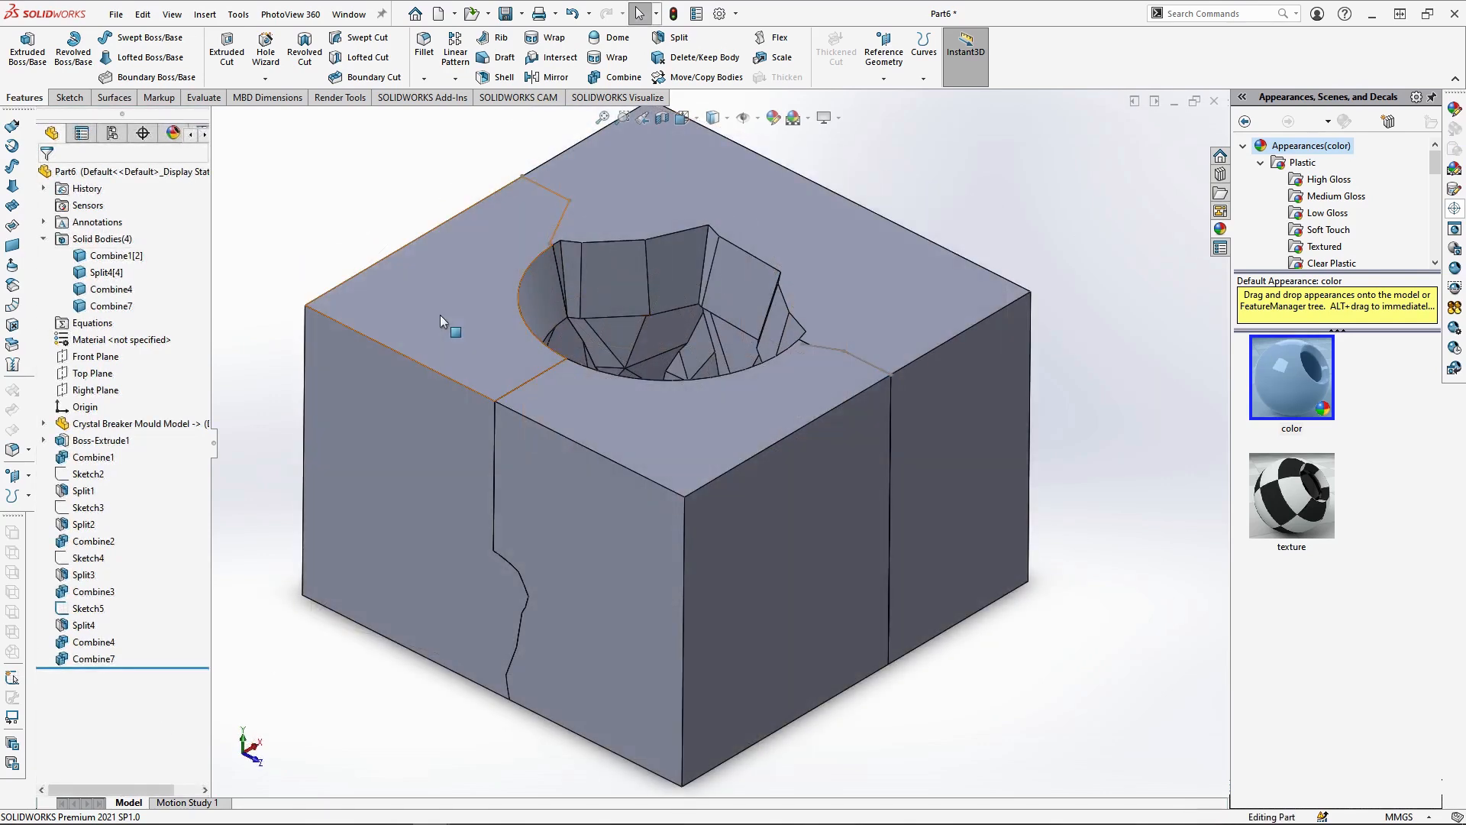
# Hide the Combine4 mould piece and start a sketch on Combine7's top face, in top view with hidden lines visible
pyautogui.click(439, 315)
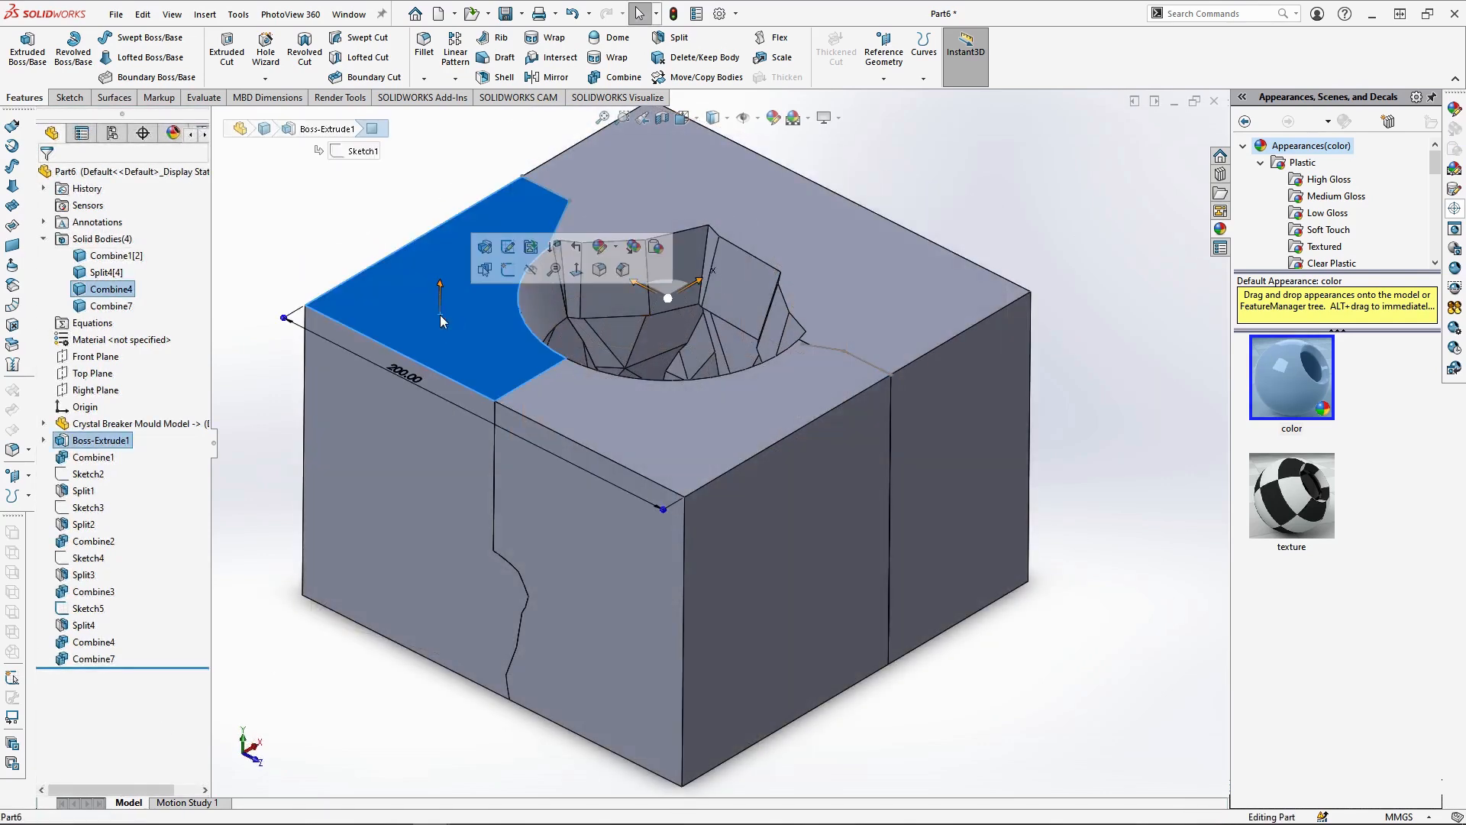
pyautogui.click(532, 280)
pyautogui.click(680, 442)
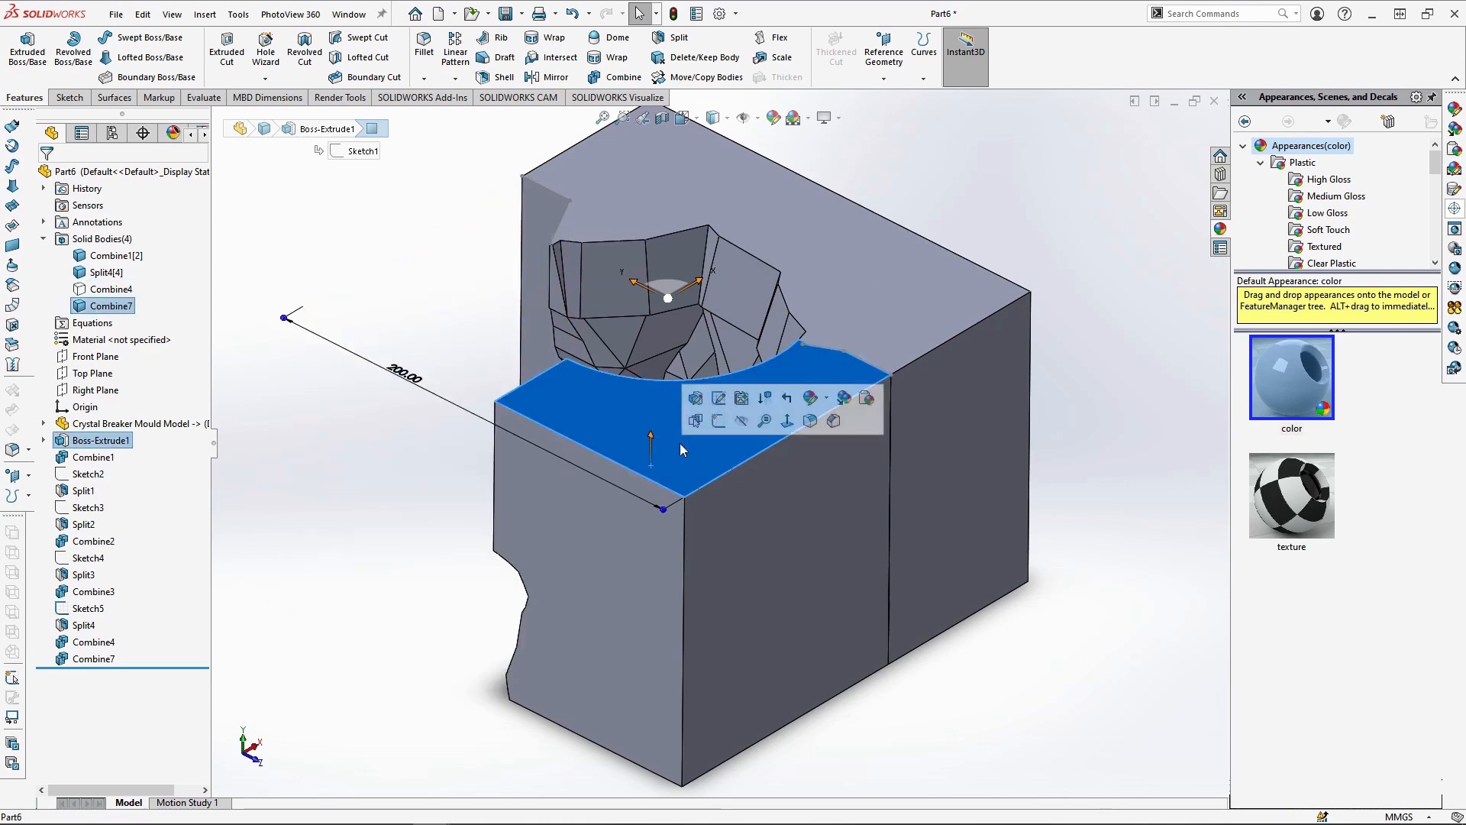
pyautogui.click(719, 430)
pyautogui.click(682, 117)
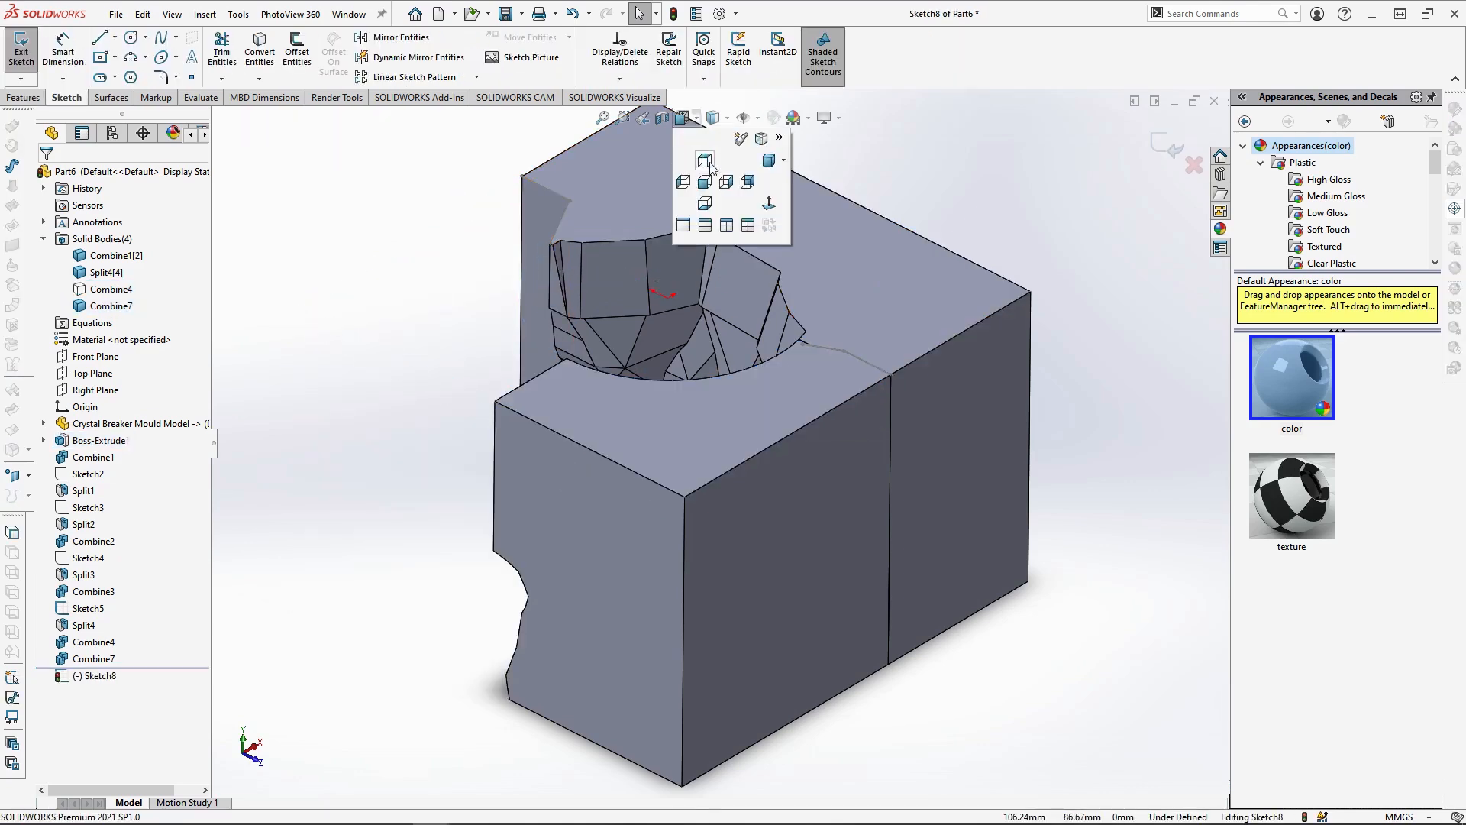
pyautogui.click(704, 160)
pyautogui.click(713, 117)
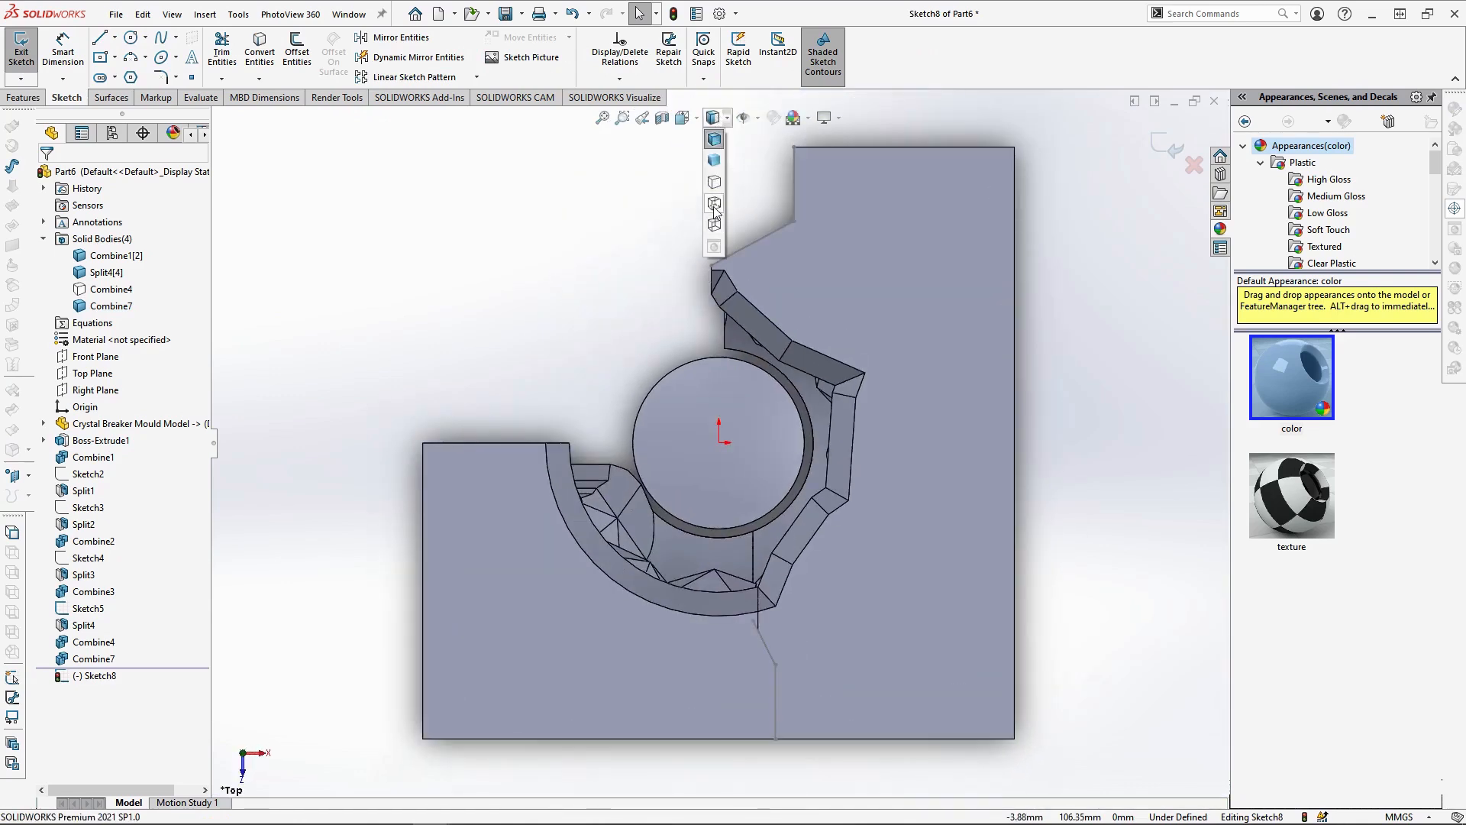
pyautogui.click(714, 204)
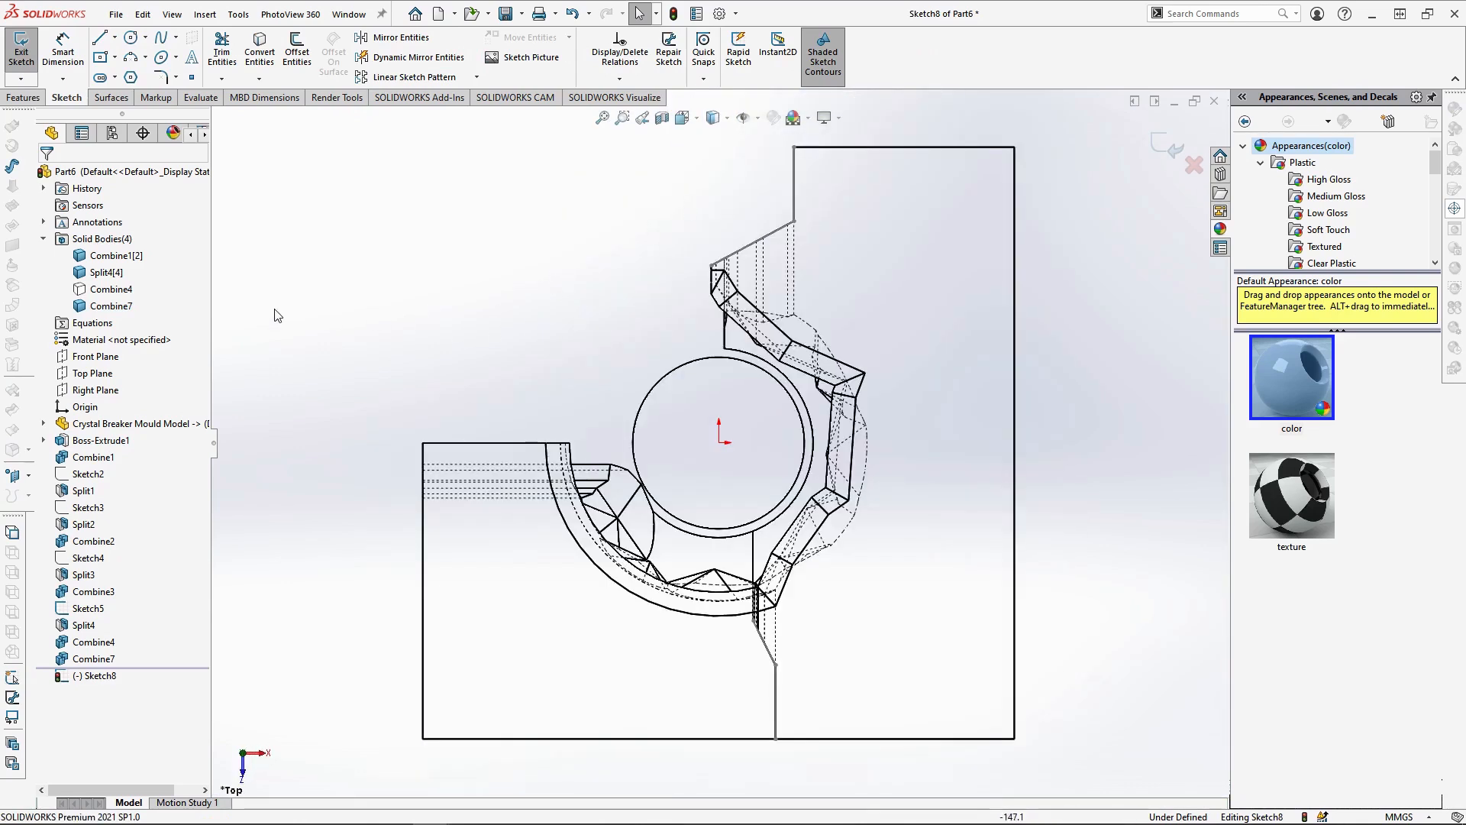
# Sketch a horizontal line about 25 mm long from the block's outer side along the lowest hidden facet edge, continued by an angled line to the parting edge
pyautogui.click(99, 38)
pyautogui.scroll(-2, 419, 470)
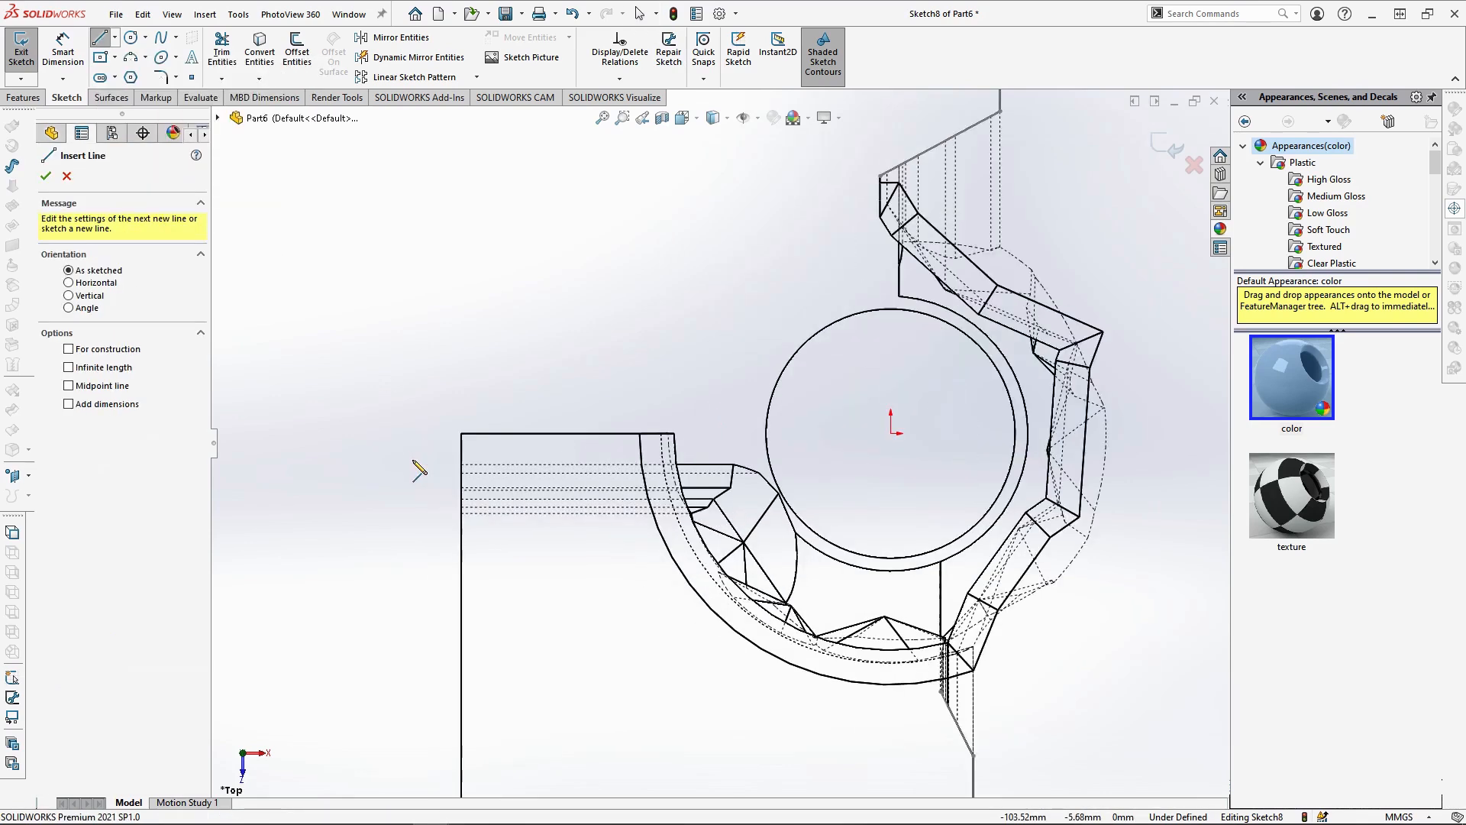
pyautogui.click(461, 513)
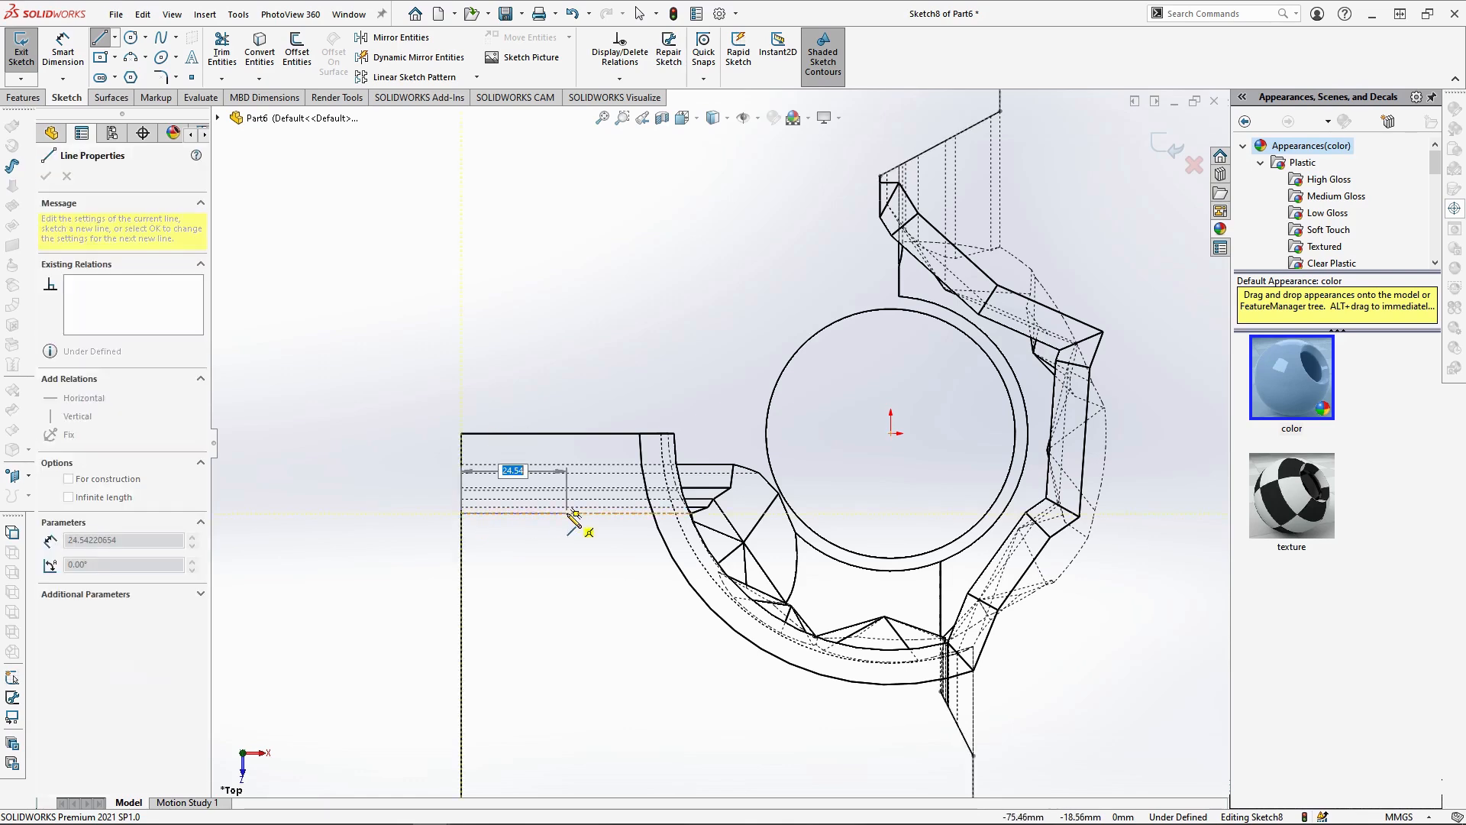
pyautogui.click(569, 513)
pyautogui.click(614, 433)
pyautogui.press('Escape')
# Dimension the horizontal line at 25 mm and set the angled line's horizontal span to 10 mm
pyautogui.click(63, 52)
pyautogui.click(536, 513)
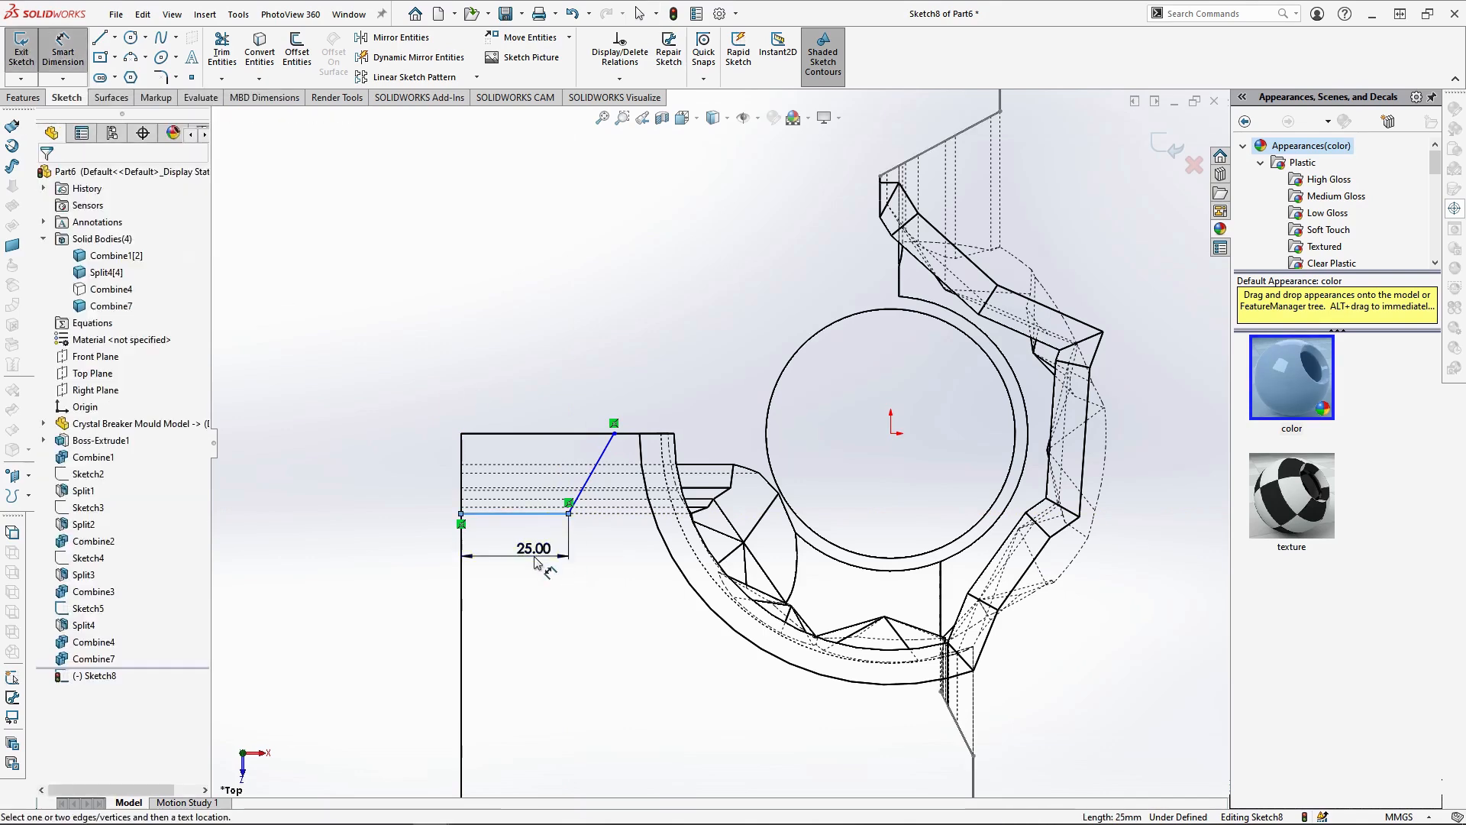
pyautogui.click(529, 561)
pyautogui.click(614, 433)
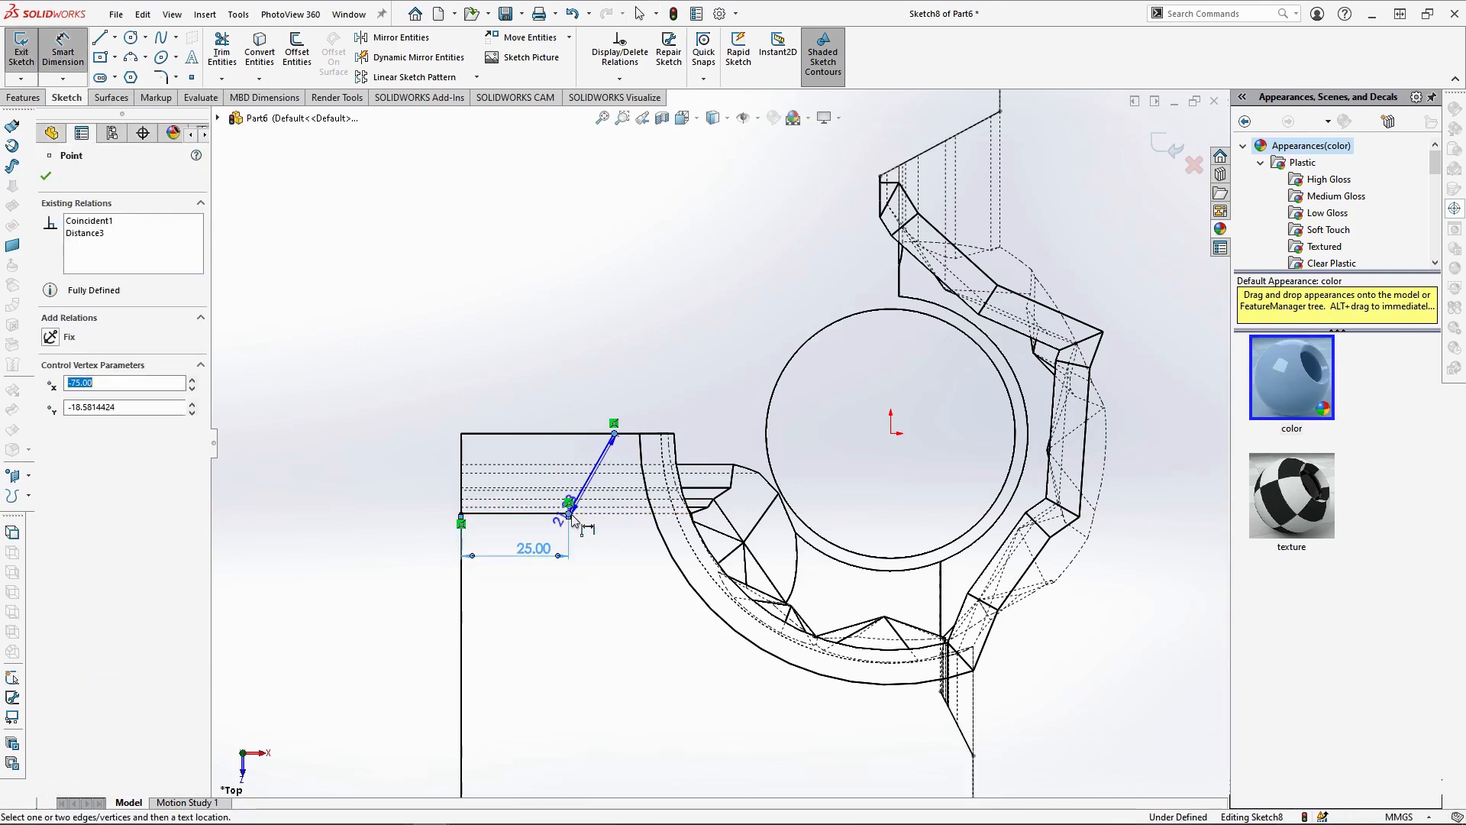
pyautogui.click(569, 503)
pyautogui.click(583, 383)
pyautogui.write('10')
pyautogui.press('Return')
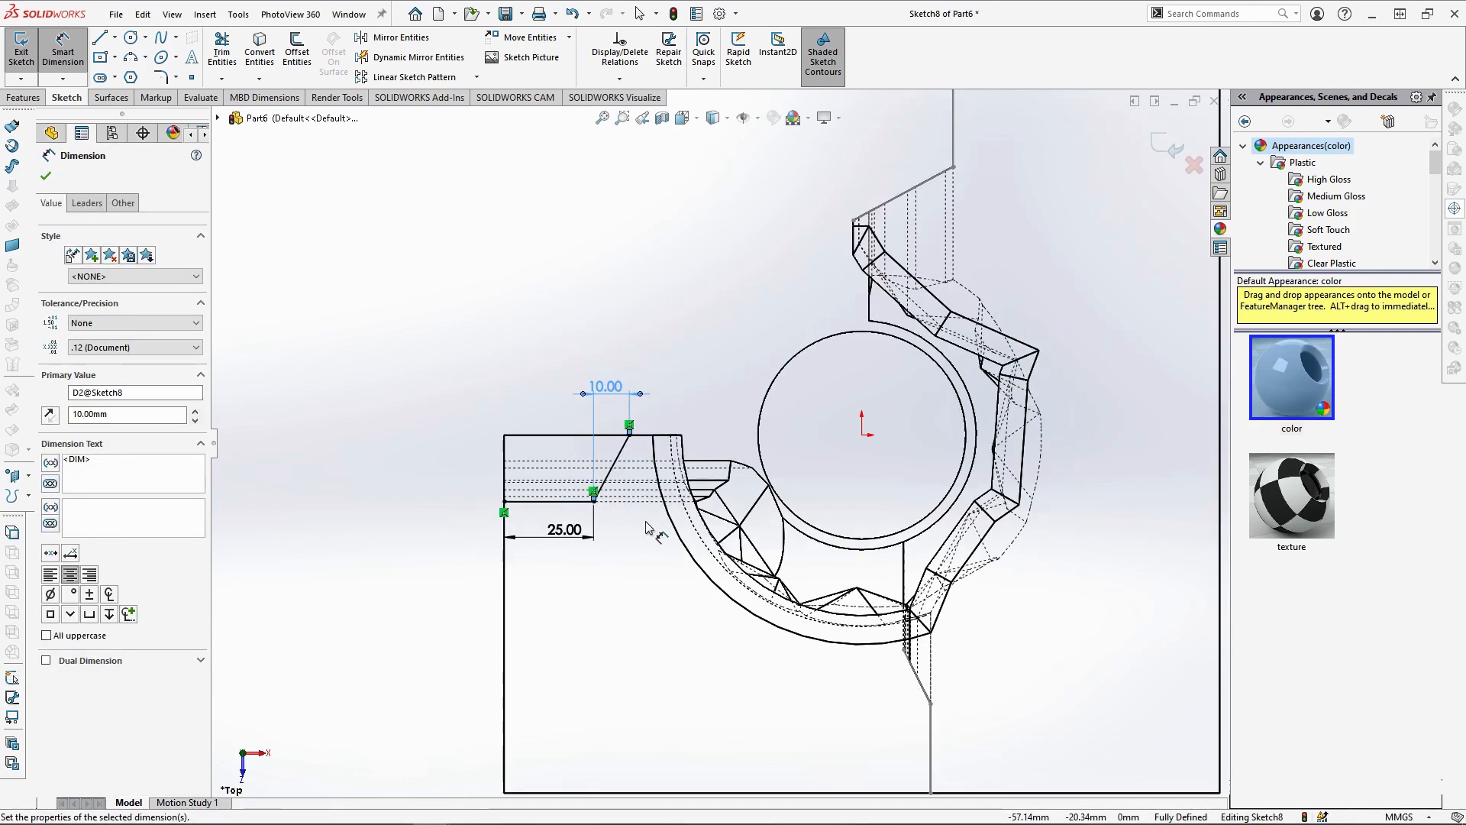
# Split the Combine7 body with Sketch8, keeping all three resulting bodies
pyautogui.click(24, 98)
pyautogui.click(679, 38)
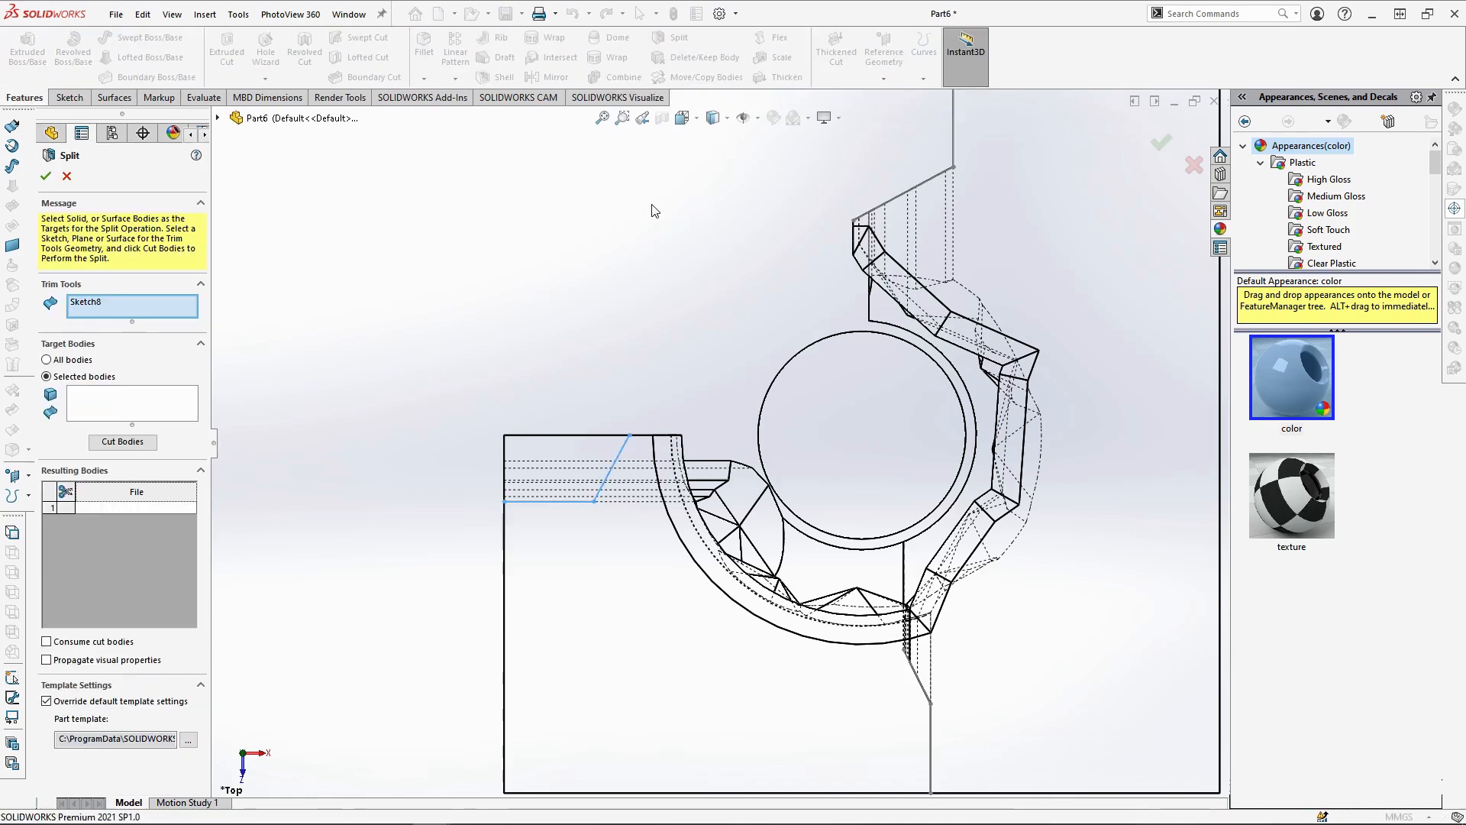
pyautogui.click(113, 408)
pyautogui.click(663, 555)
pyautogui.click(147, 443)
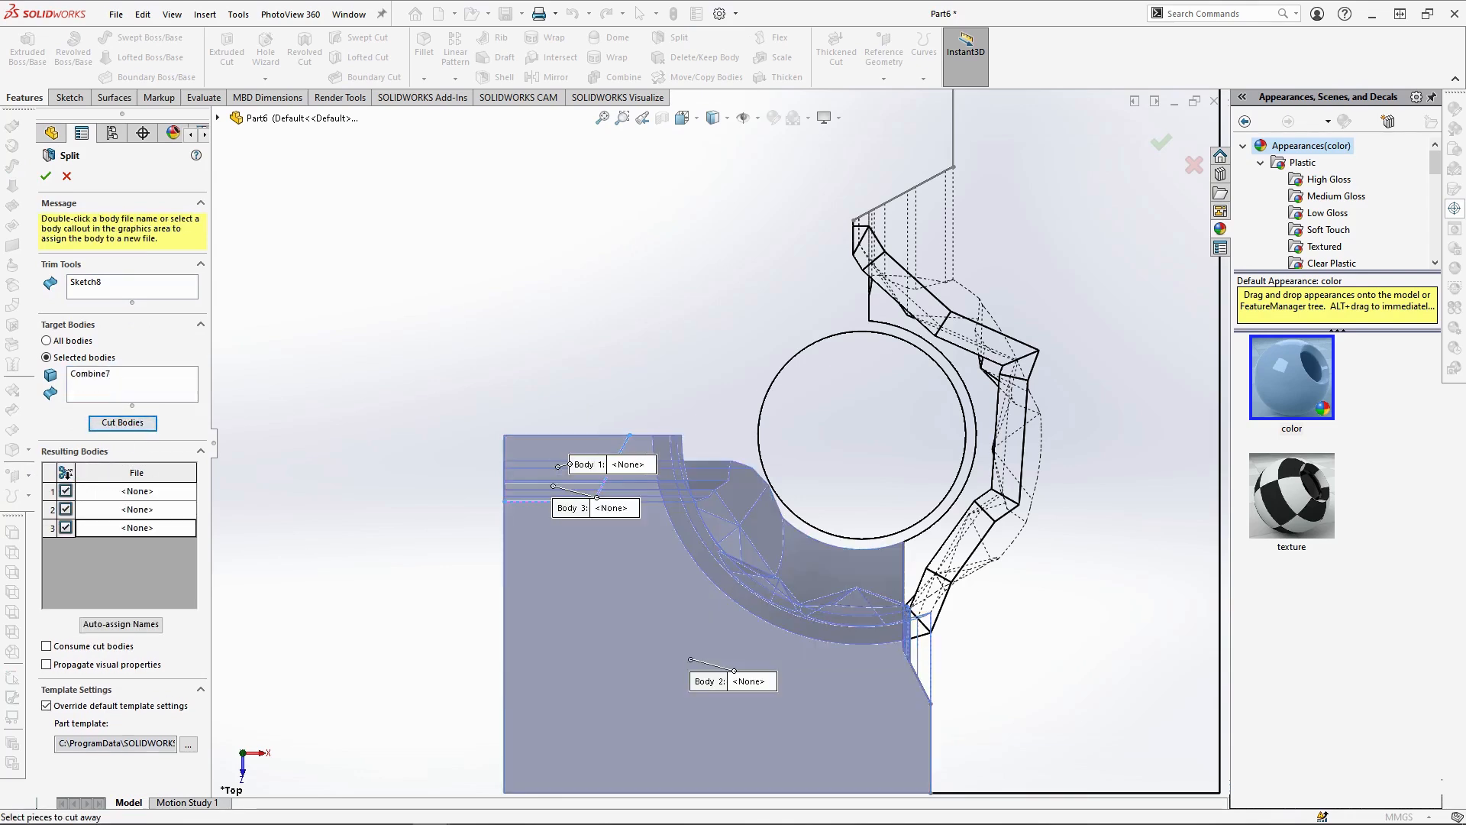
pyautogui.click(47, 179)
# Combine Split6[1], Split6[3] and the hidden Combine4 into one mould piece using the Add operation
pyautogui.moveTo(337, 317); pyautogui.dragTo(993, 414, button='middle')
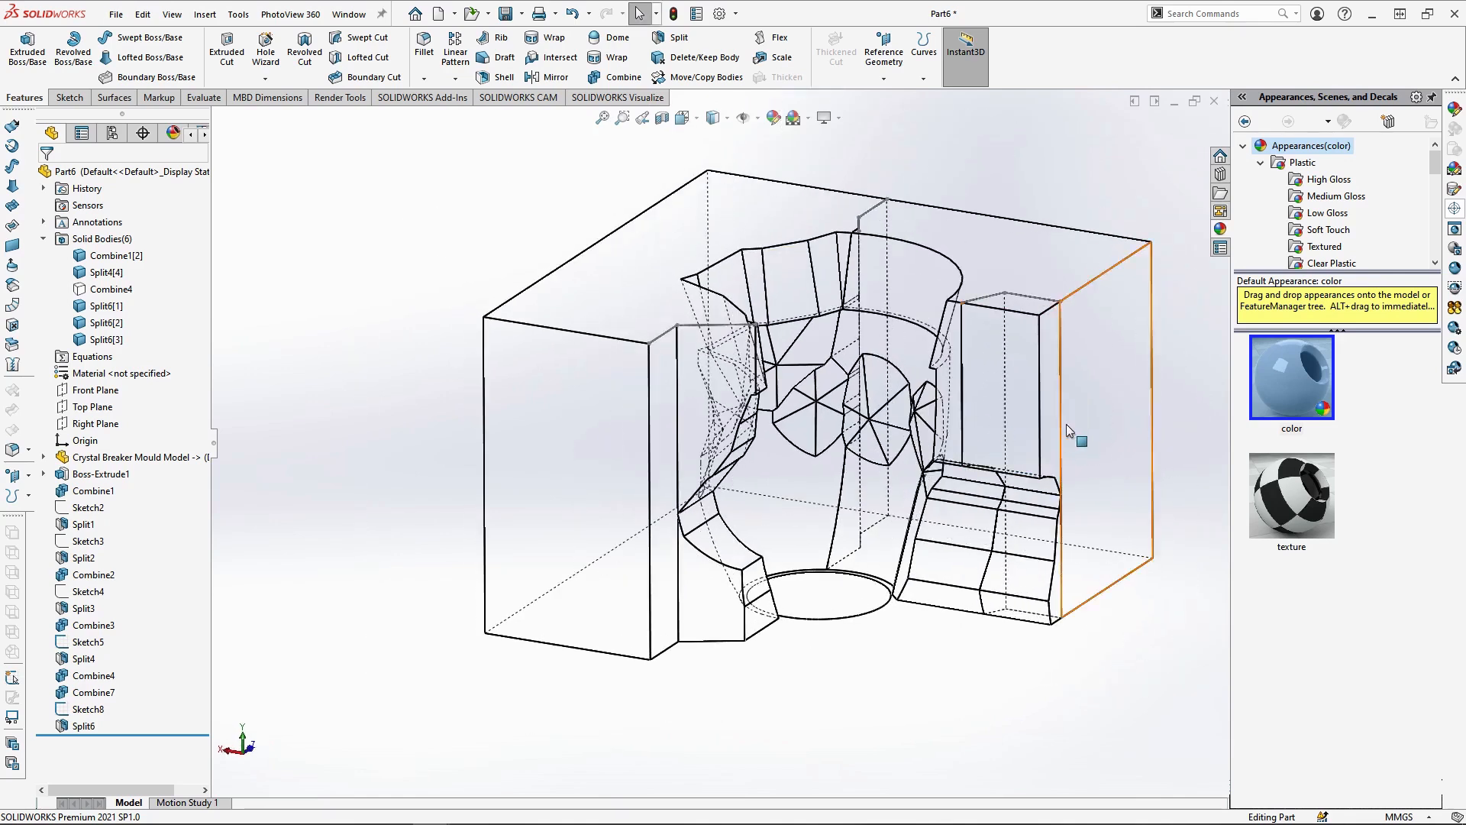
pyautogui.scroll(-1, 1069, 431)
pyautogui.click(620, 76)
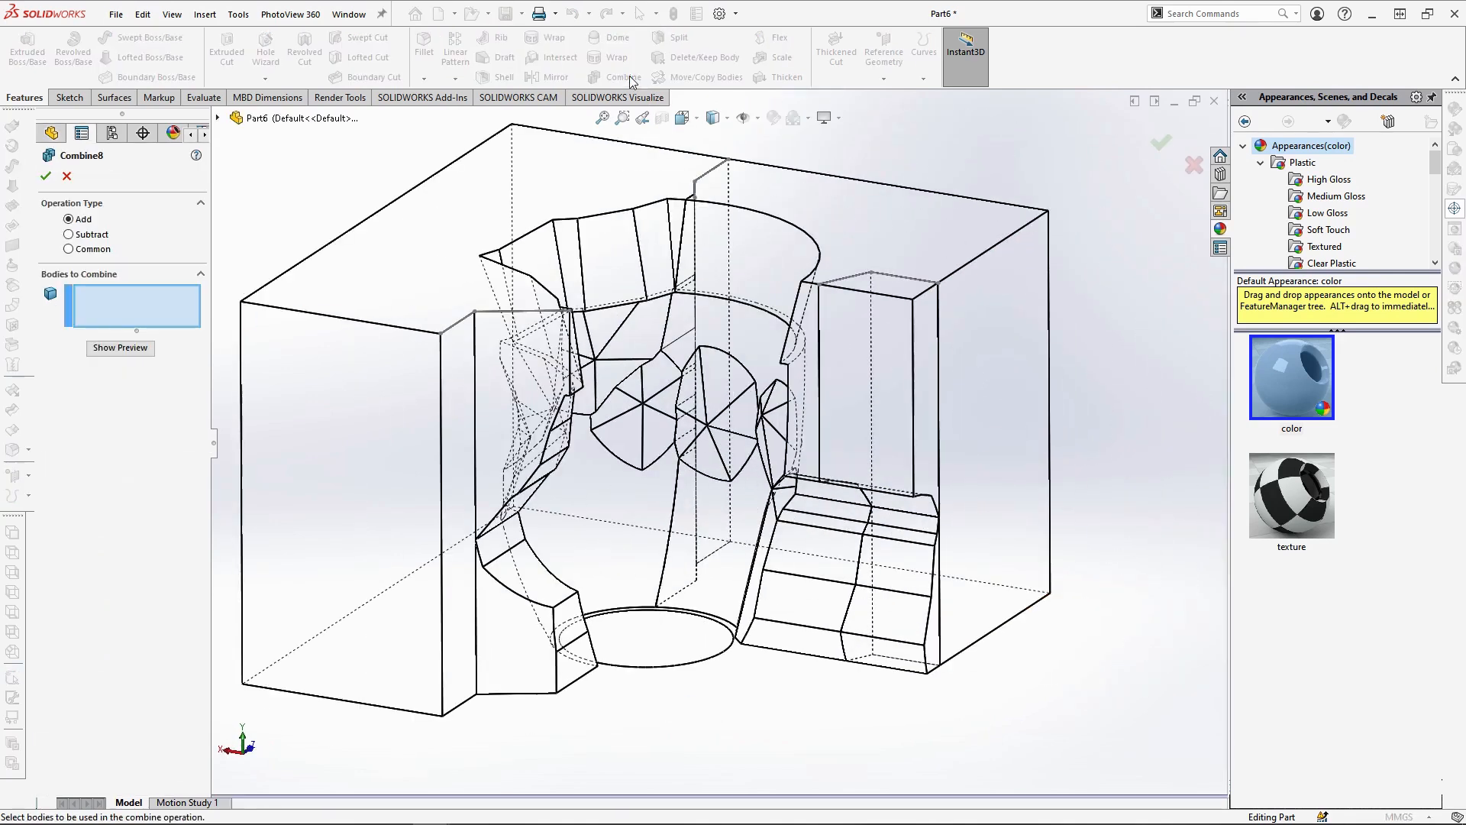
pyautogui.click(886, 372)
pyautogui.click(892, 558)
pyautogui.click(218, 118)
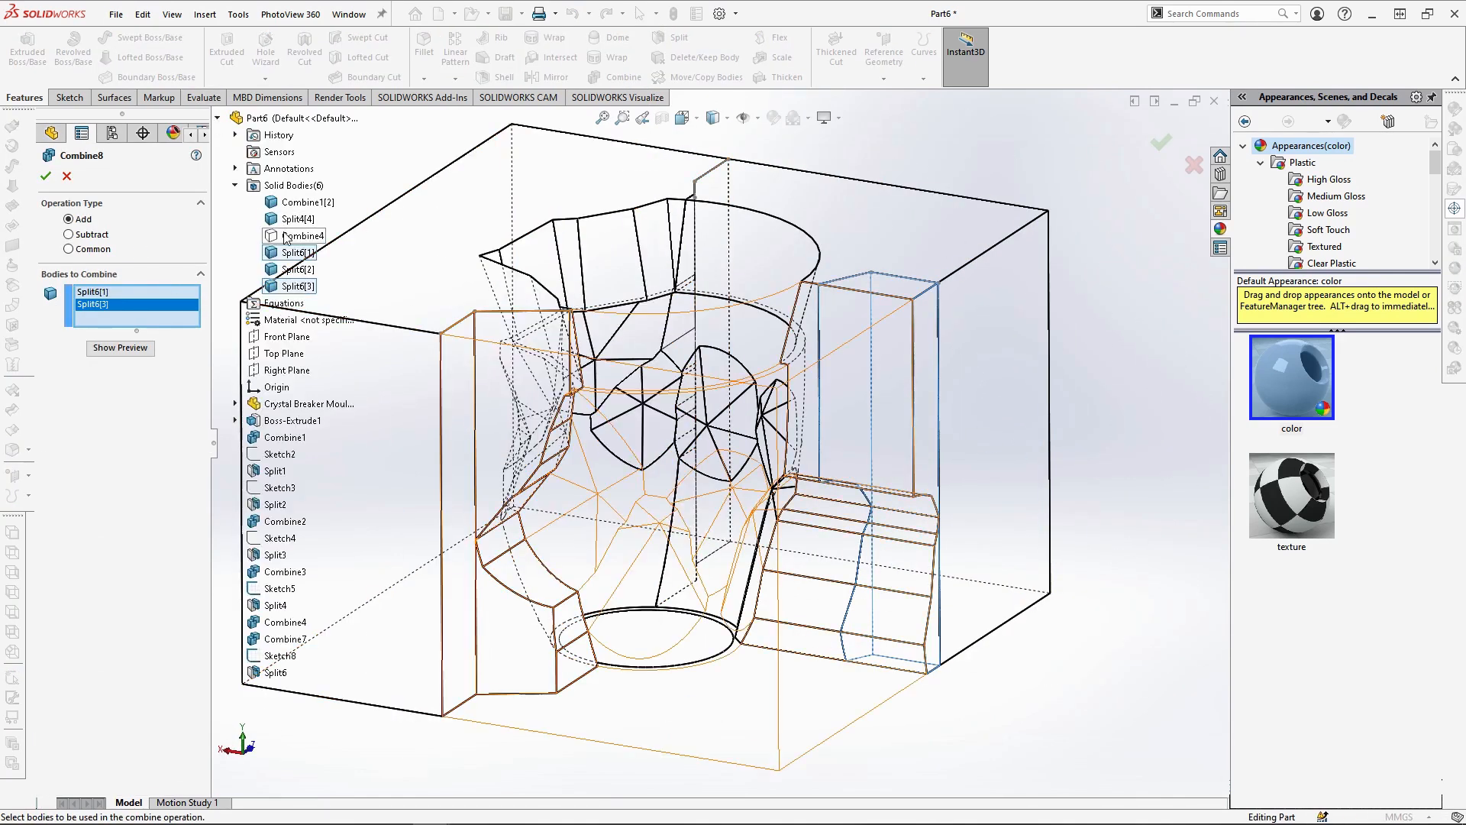
pyautogui.press('Return')
# Examine the reshaped parting lines of the three mould pieces in the top view
pyautogui.scroll(3, 734, 397)
pyautogui.moveTo(854, 489); pyautogui.dragTo(654, 513, button='middle')
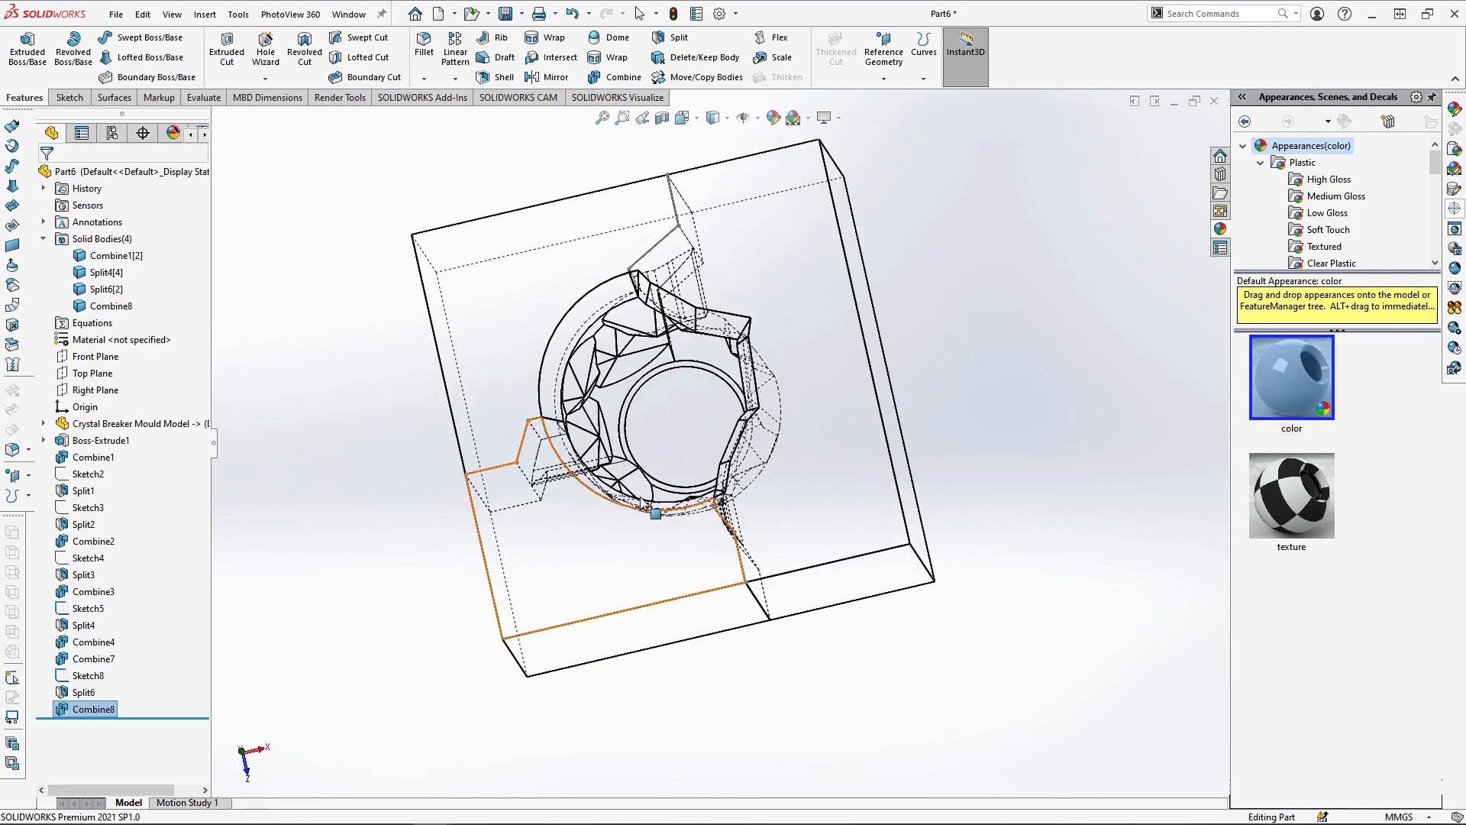
pyautogui.click(685, 119)
pyautogui.click(704, 162)
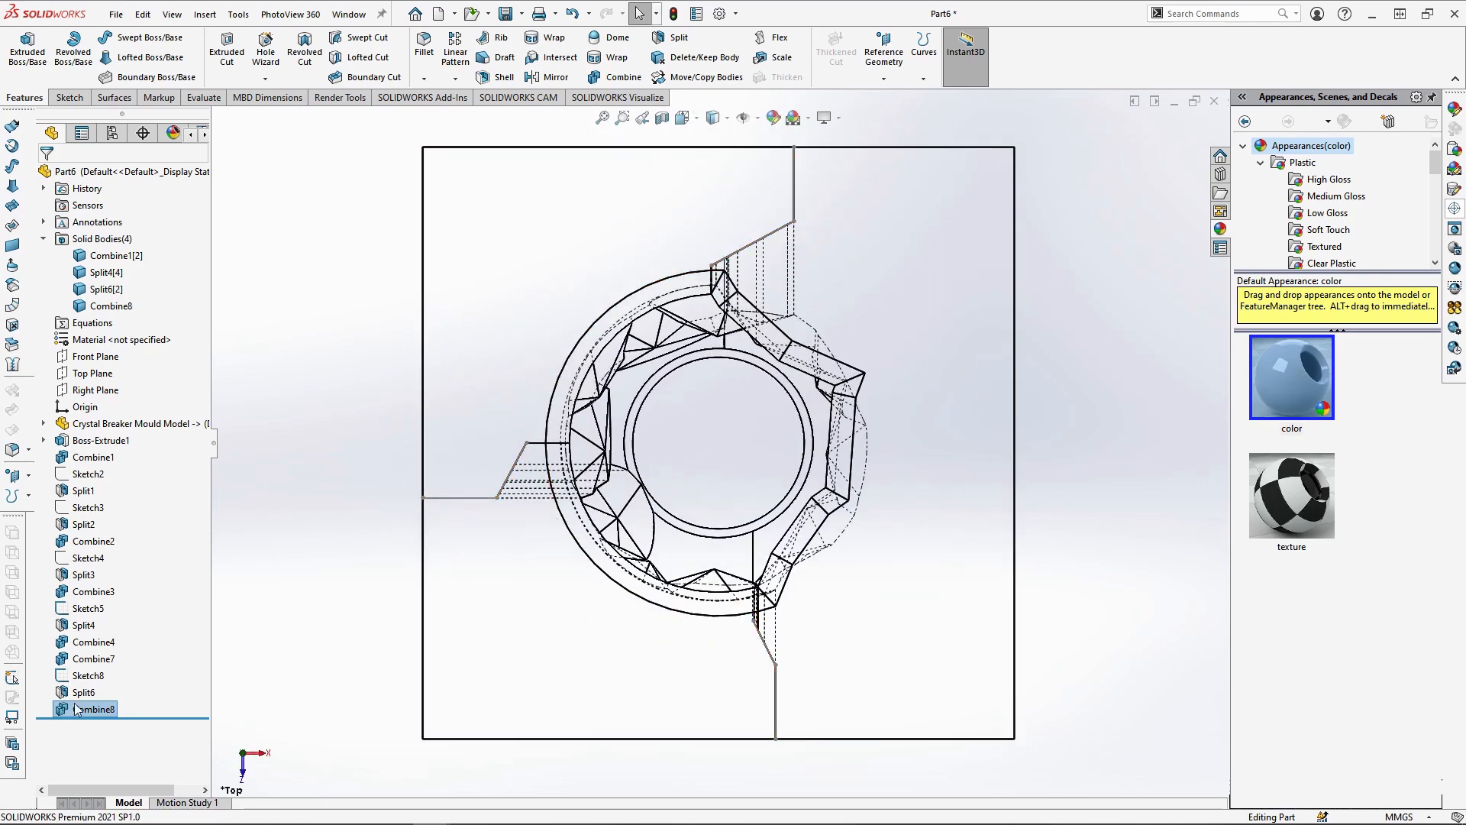
pyautogui.click(527, 440)
pyautogui.click(321, 455)
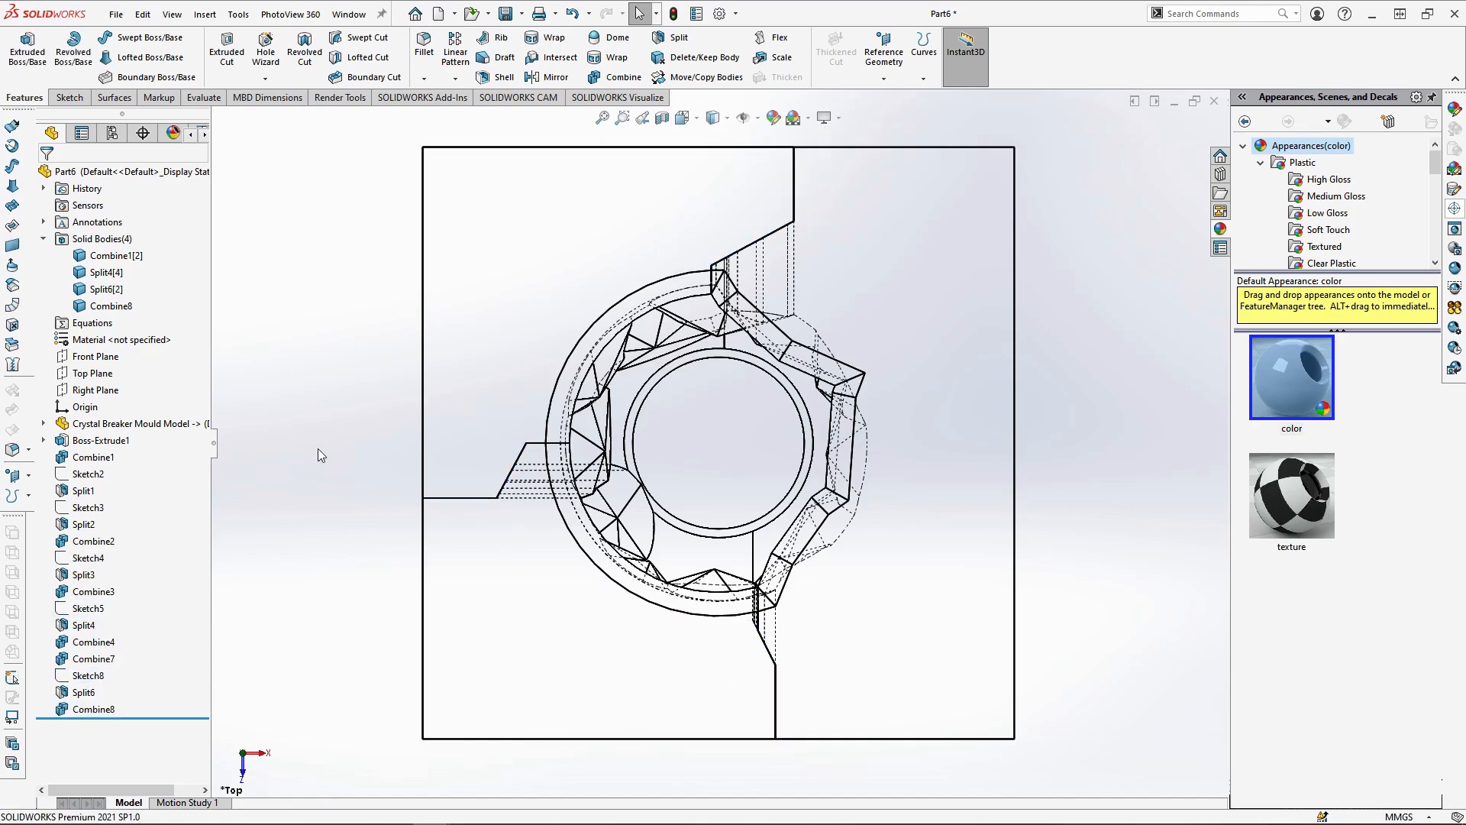
# Start a sketch on the underside of the Split4[4] body and draw a 200 x 200 mm corner rectangle over the whole block outline
pyautogui.moveTo(685, 698); pyautogui.dragTo(791, 456, button='middle')
pyautogui.scroll(2, 917, 591)
pyautogui.moveTo(920, 592); pyautogui.dragTo(922, 459, button='middle')
pyautogui.click(919, 590)
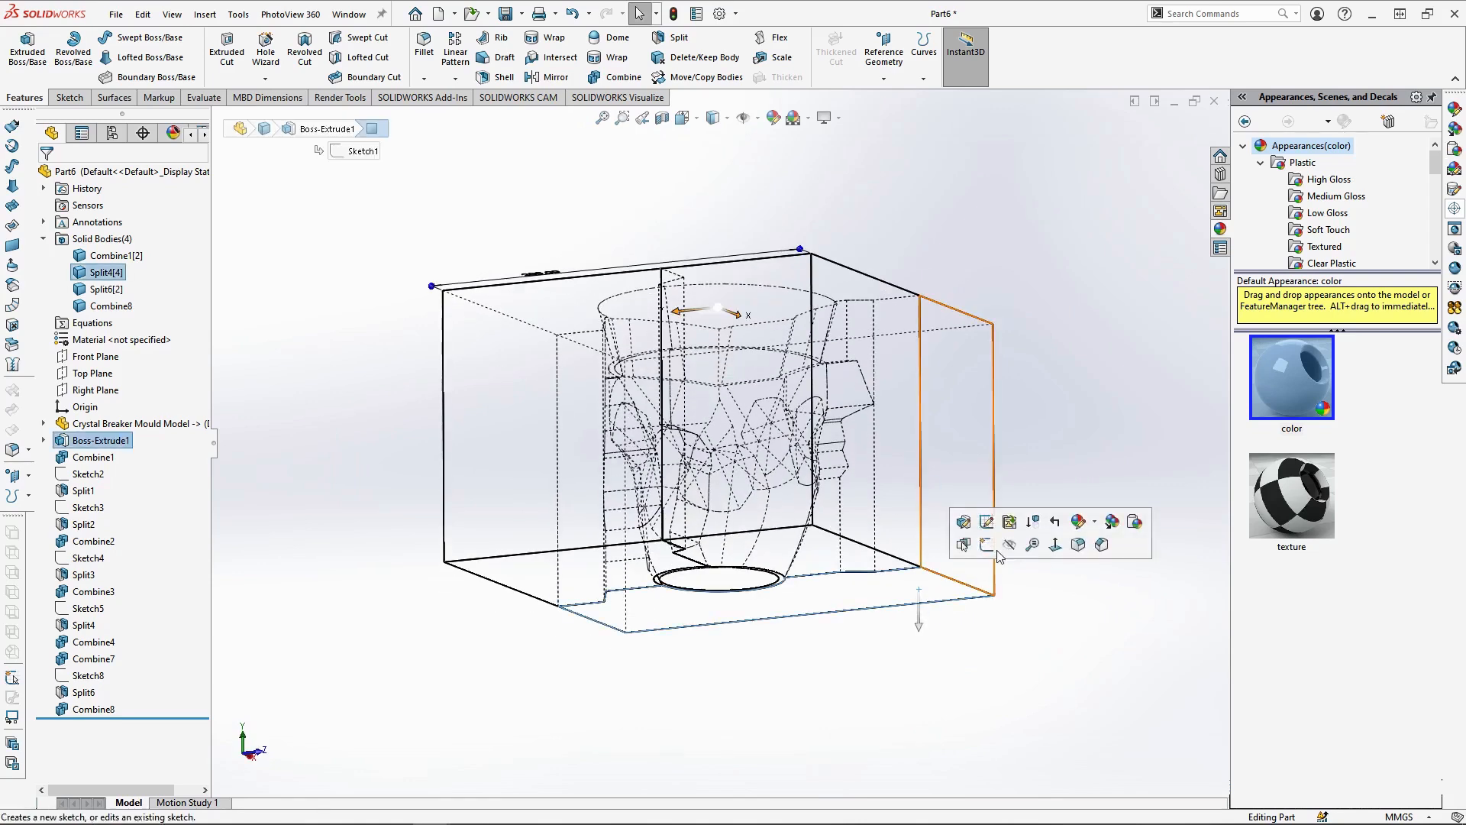
pyautogui.click(990, 548)
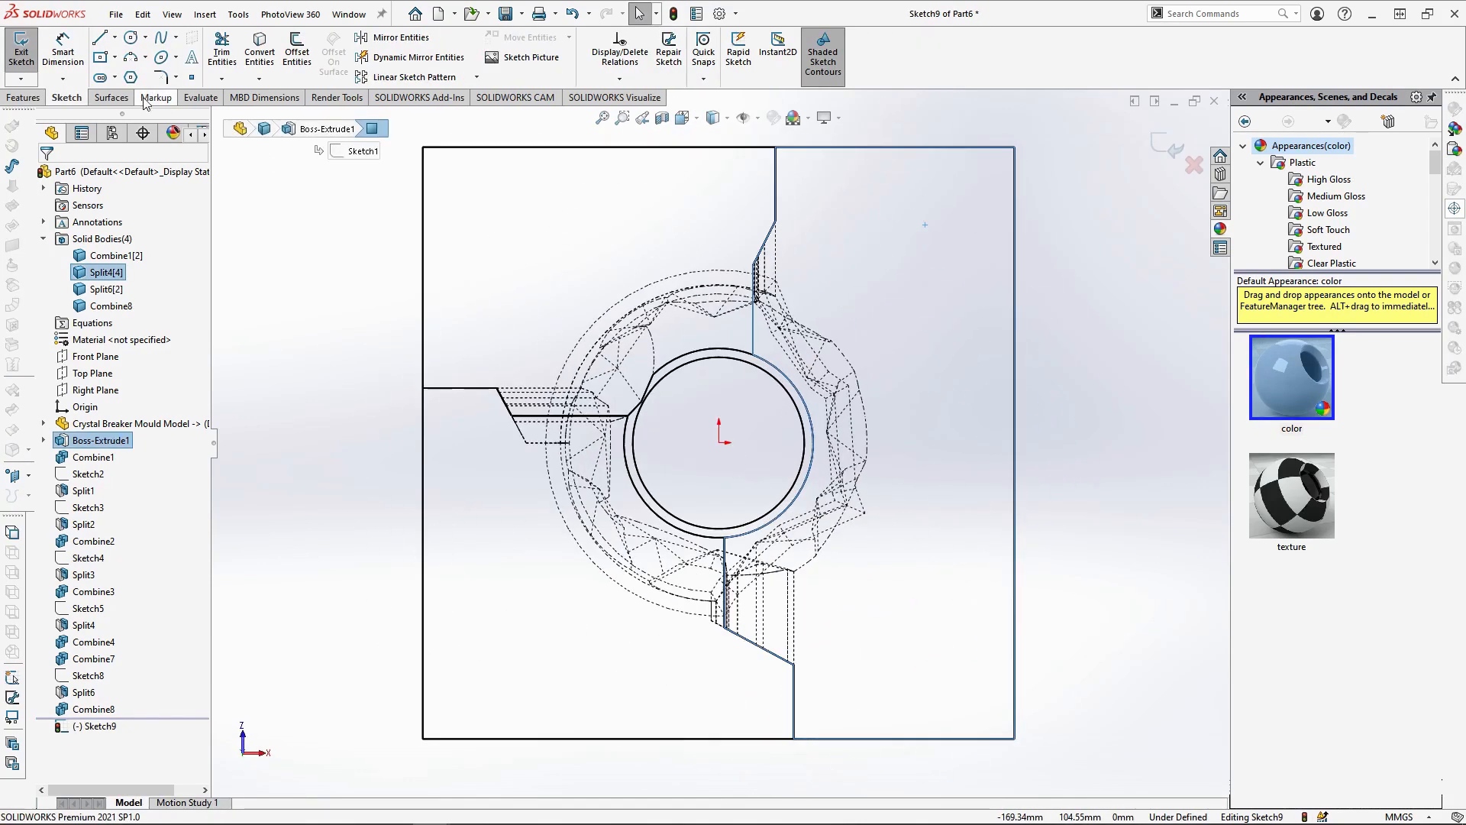
pyautogui.click(115, 57)
pyautogui.click(120, 84)
pyautogui.click(423, 147)
pyautogui.click(1015, 738)
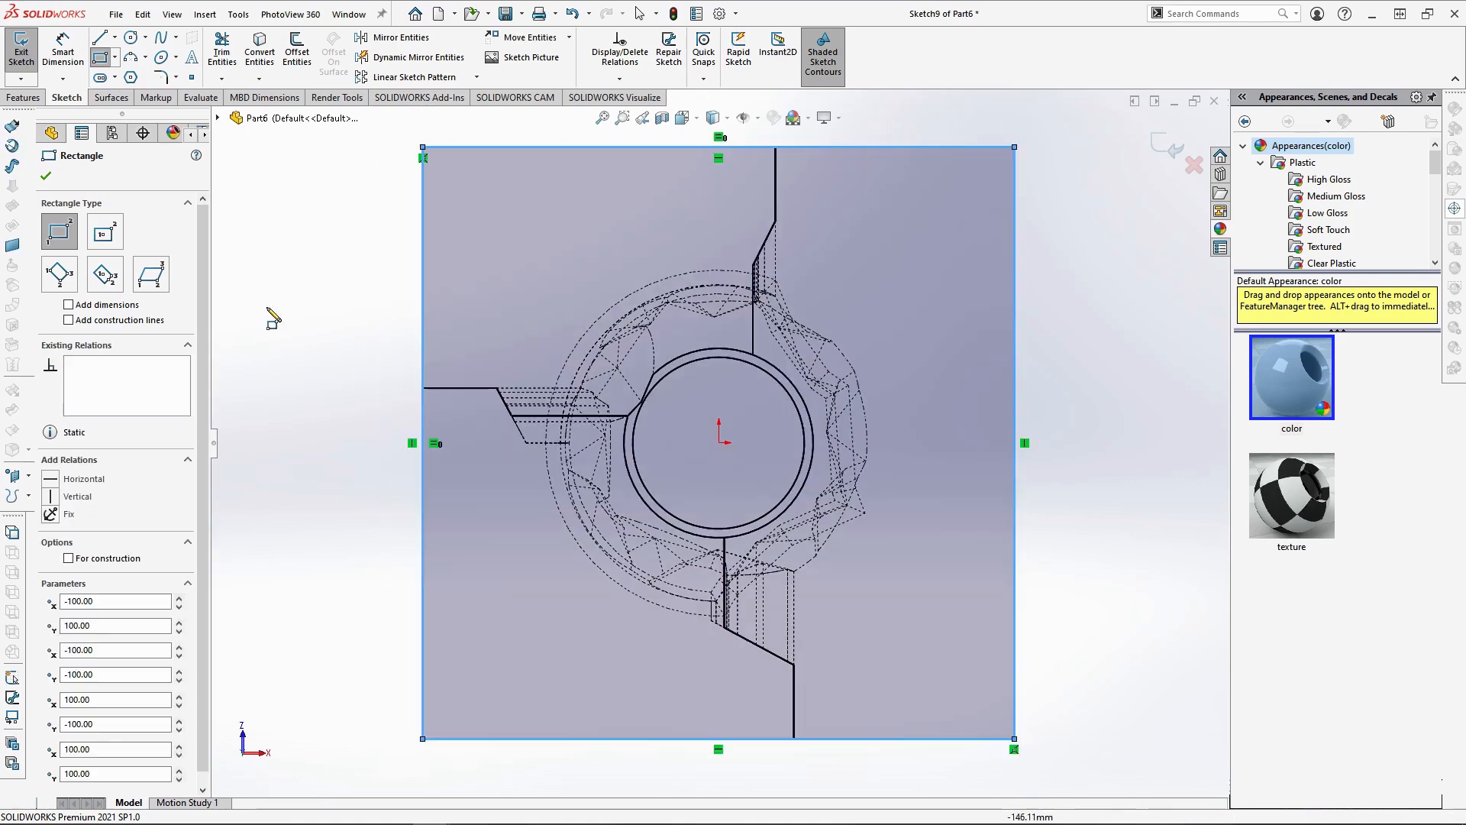
# Extrude the rectangle 30 mm blind below the block, merging it only with the Combine1[2] body
pyautogui.click(23, 97)
pyautogui.click(66, 55)
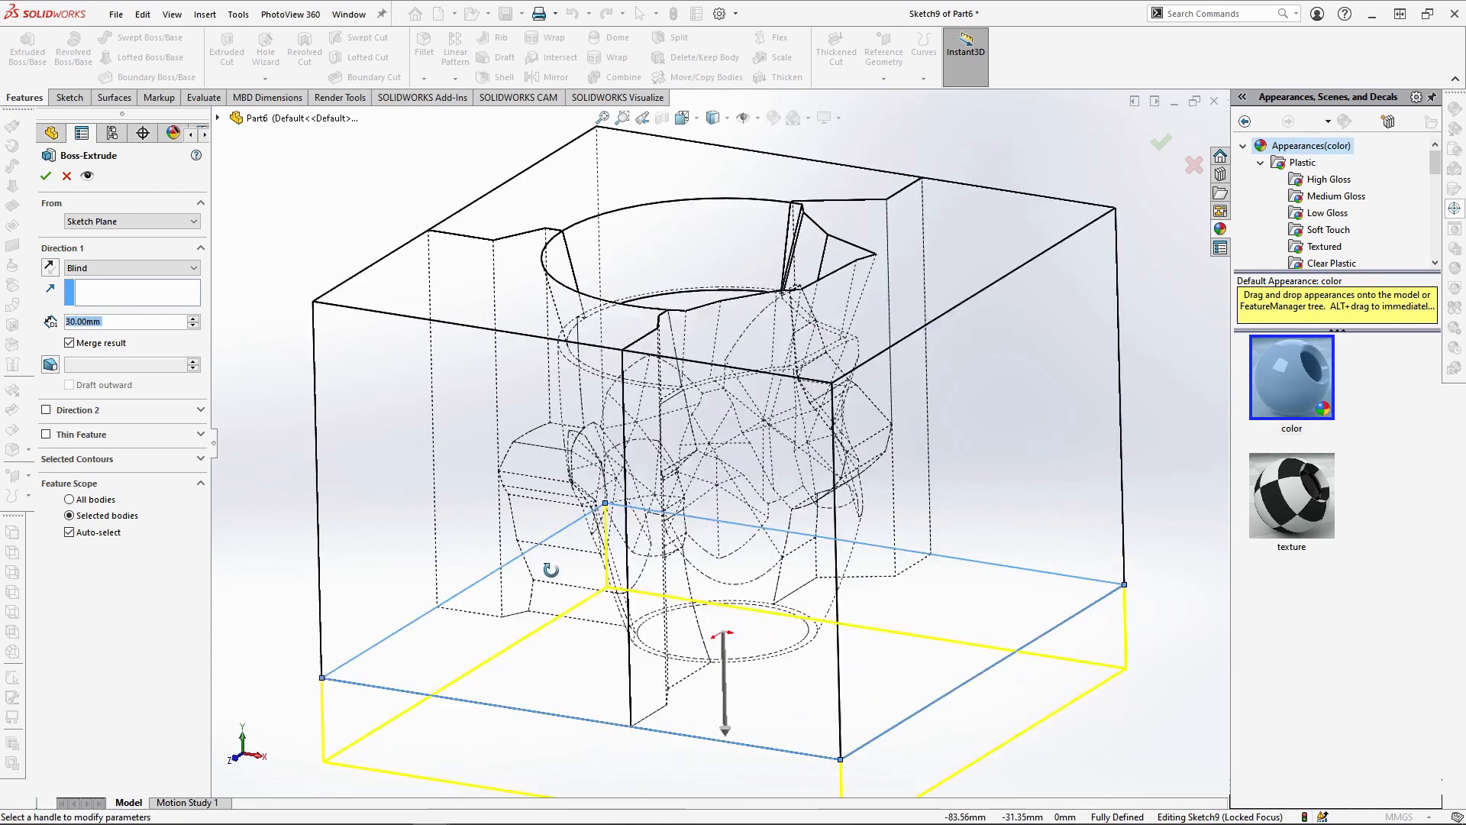
pyautogui.click(119, 530)
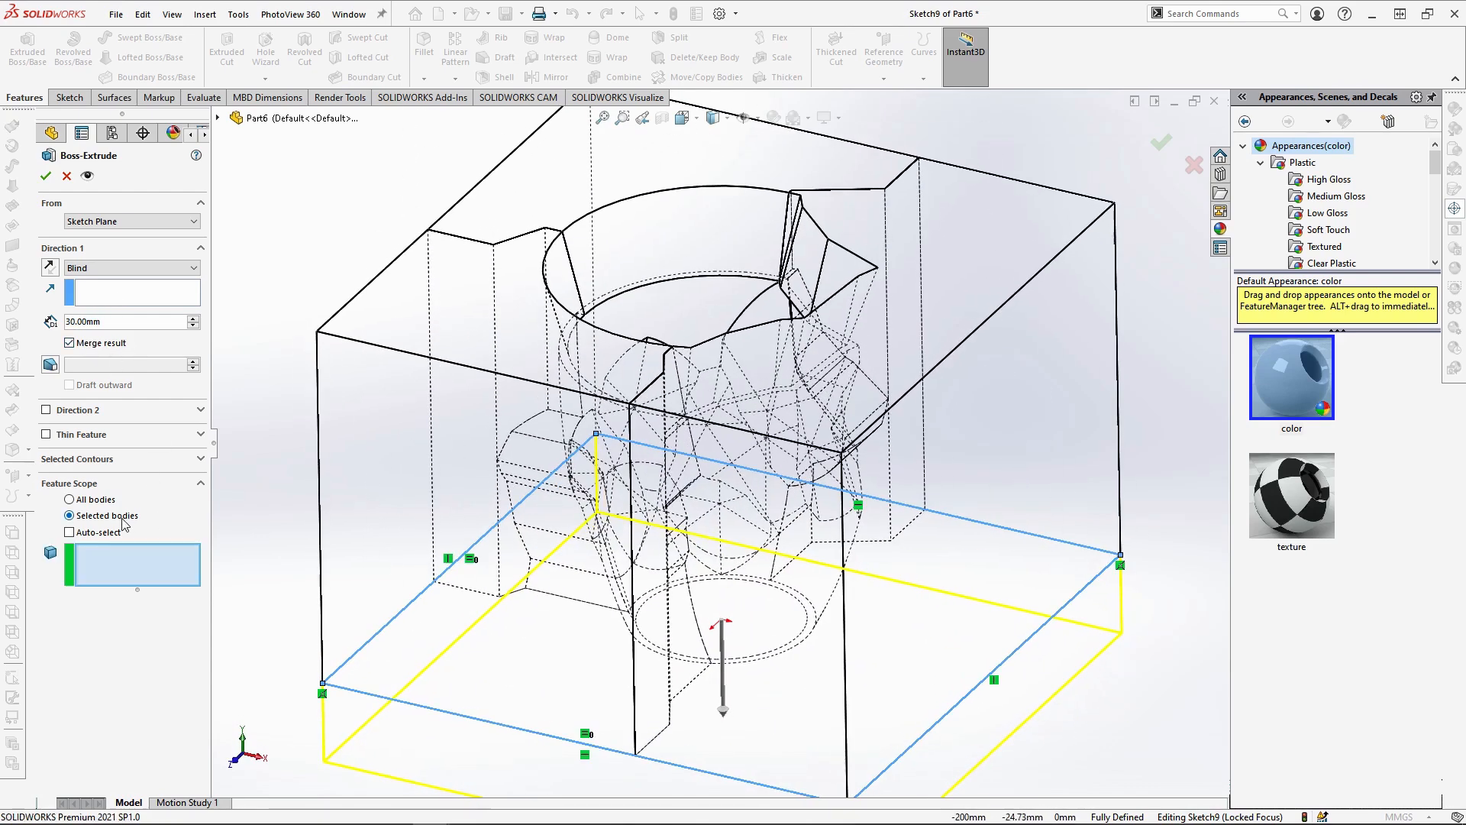
pyautogui.moveTo(819, 424); pyautogui.dragTo(734, 466, button='middle')
pyautogui.click(734, 469)
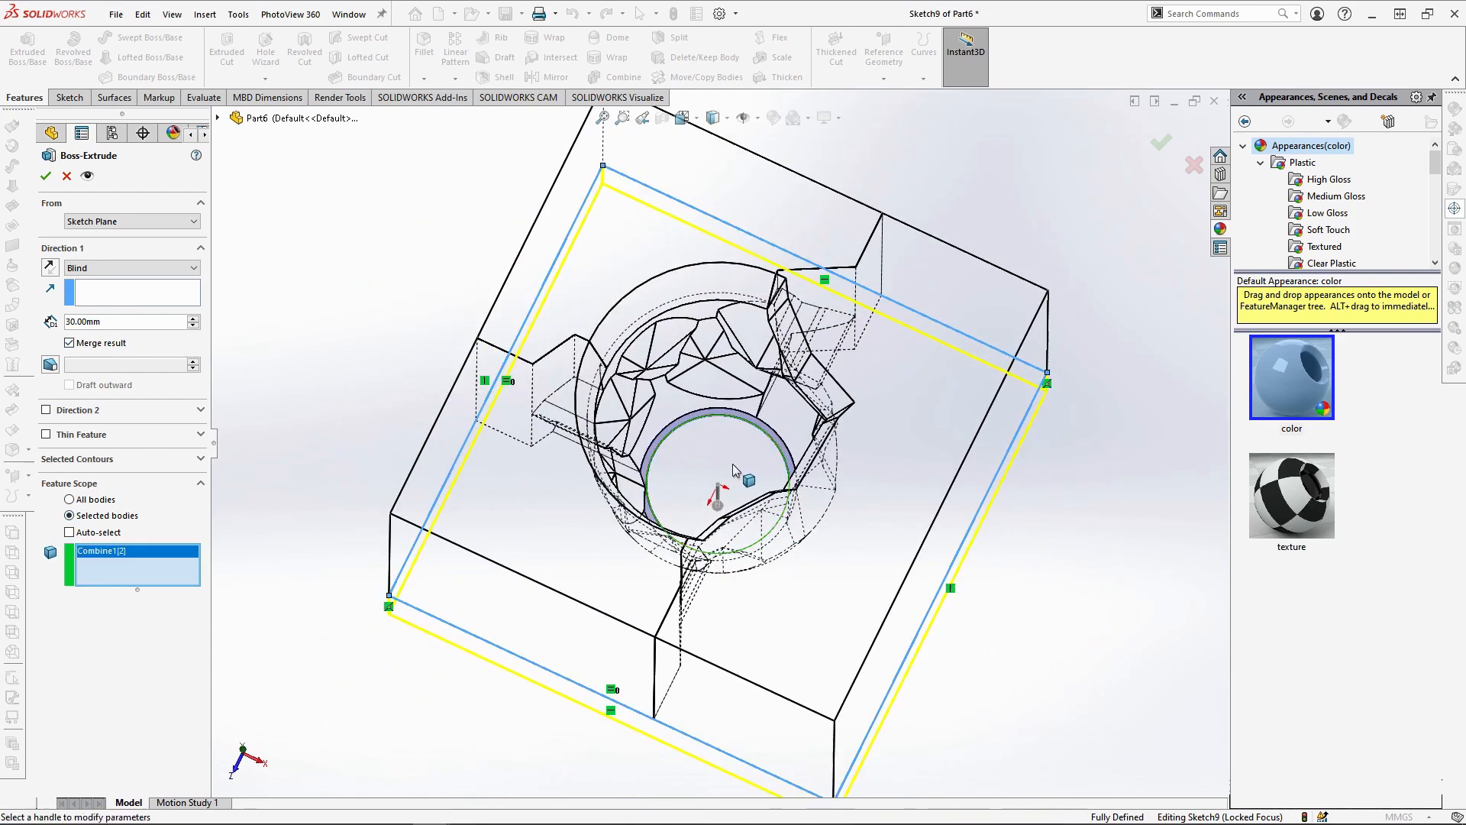
pyautogui.click(45, 175)
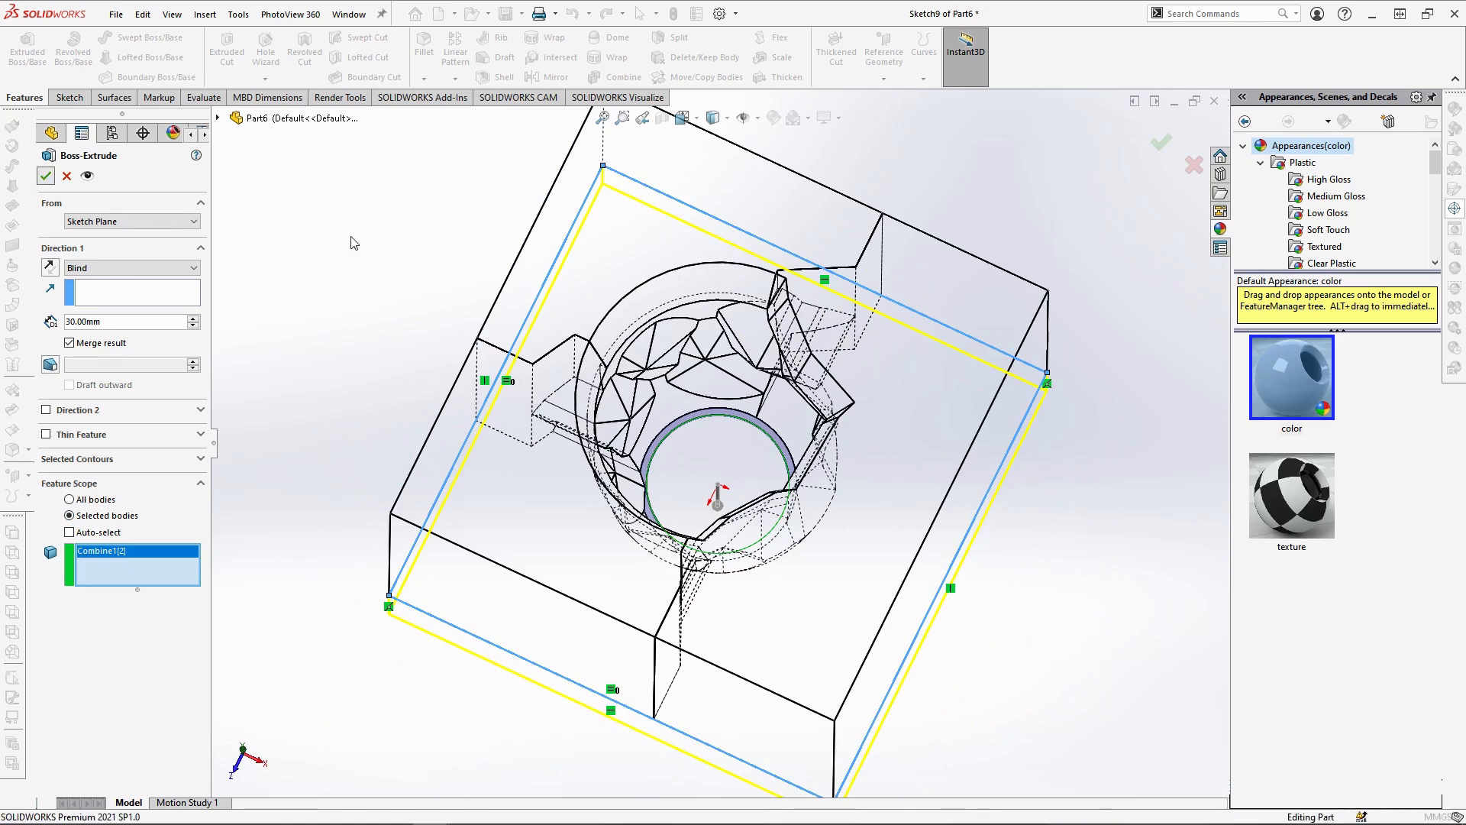
# Hide the Split6[2] and Combine8 mould pieces to expose the parting faces of Split4[4] above the new base
pyautogui.scroll(-1, 809, 582)
pyautogui.moveTo(808, 582); pyautogui.dragTo(810, 473, button='middle')
pyautogui.scroll(5, 829, 519)
pyautogui.moveTo(829, 654); pyautogui.dragTo(828, 599, button='middle')
pyautogui.scroll(-3, 798, 543)
pyautogui.scroll(-1, 599, 617)
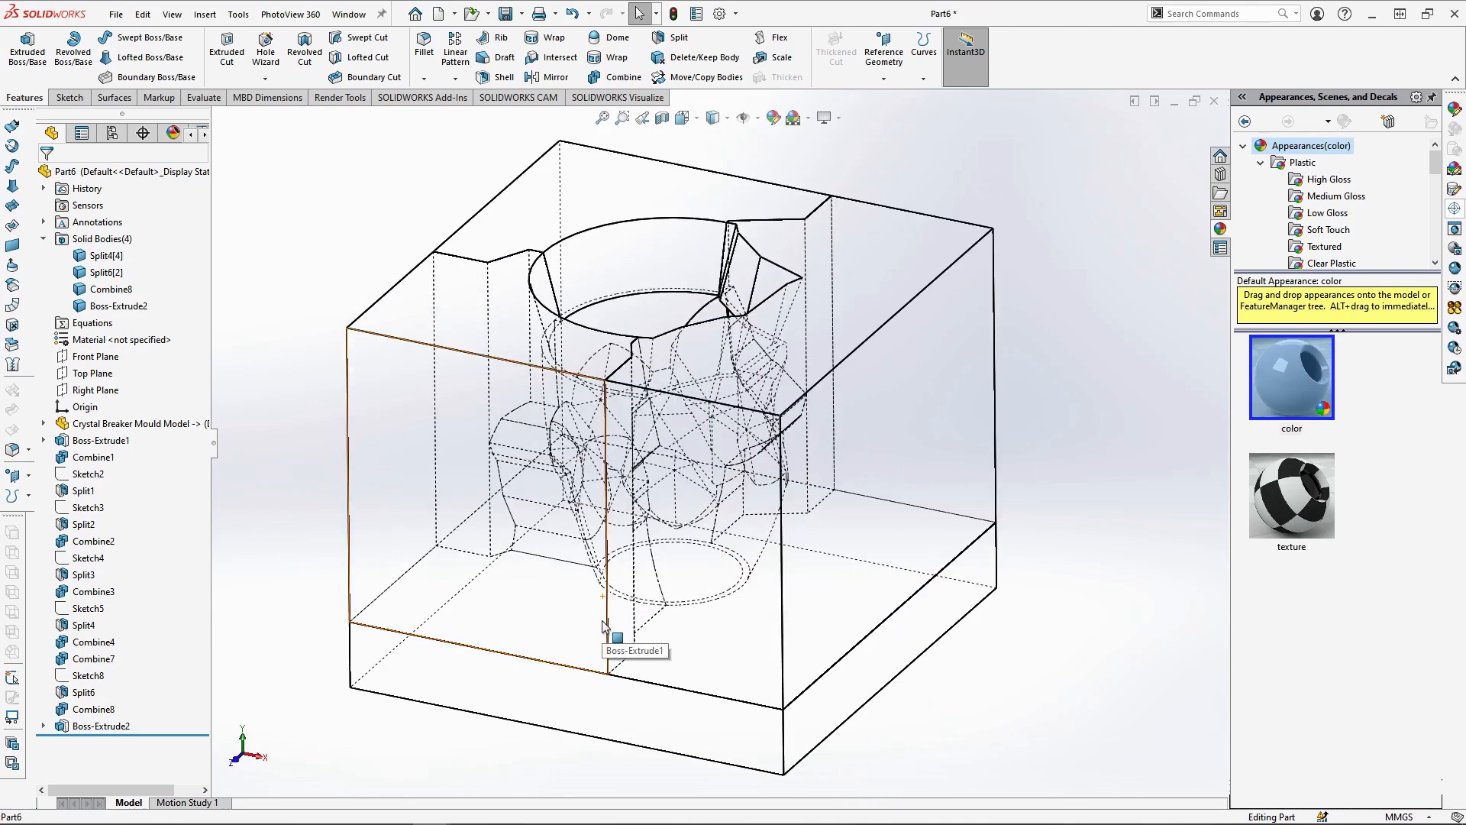
pyautogui.click(597, 216)
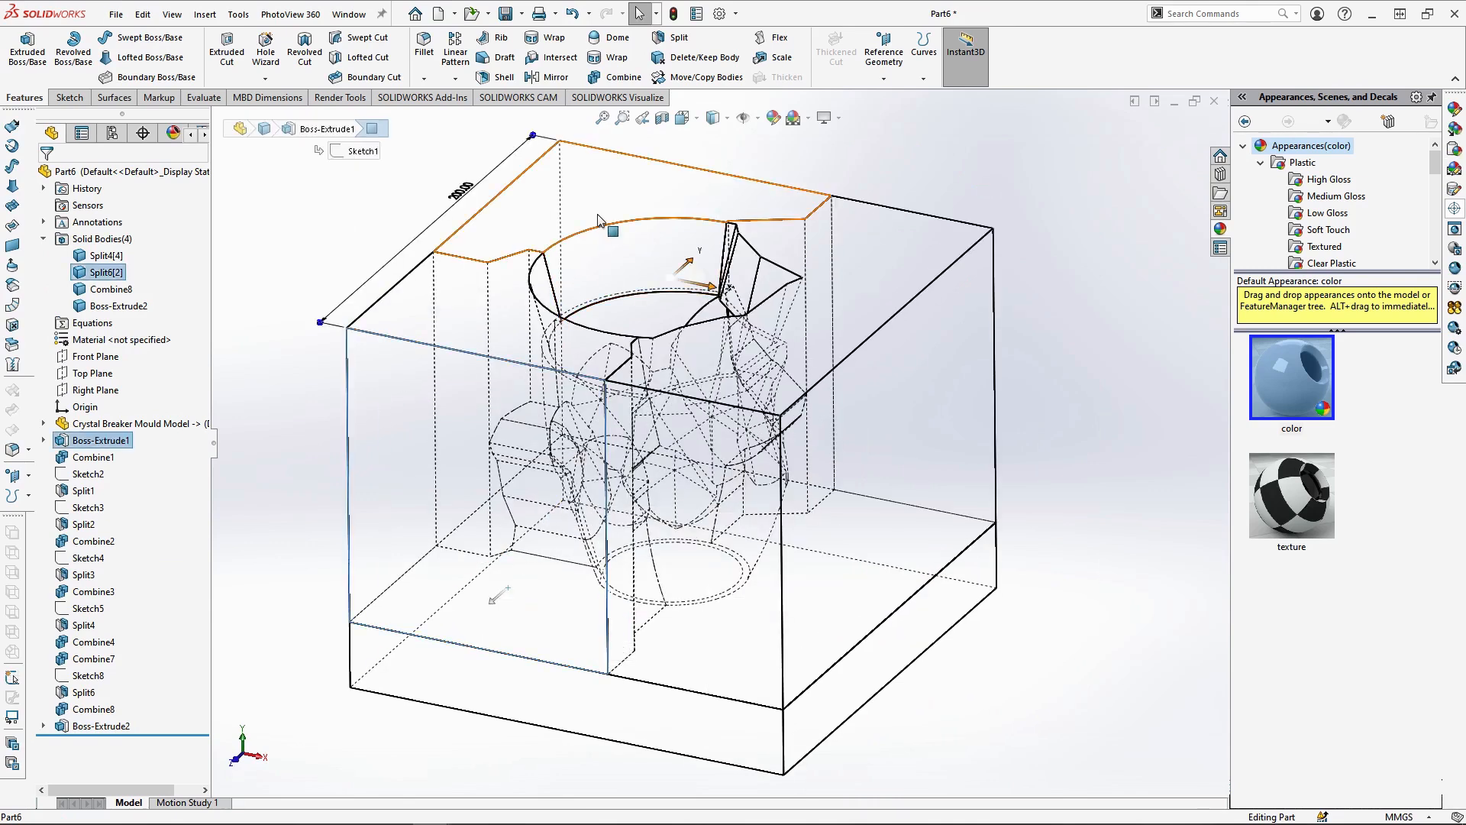
pyautogui.click(664, 170)
pyautogui.moveTo(596, 401); pyautogui.dragTo(878, 407, button='middle')
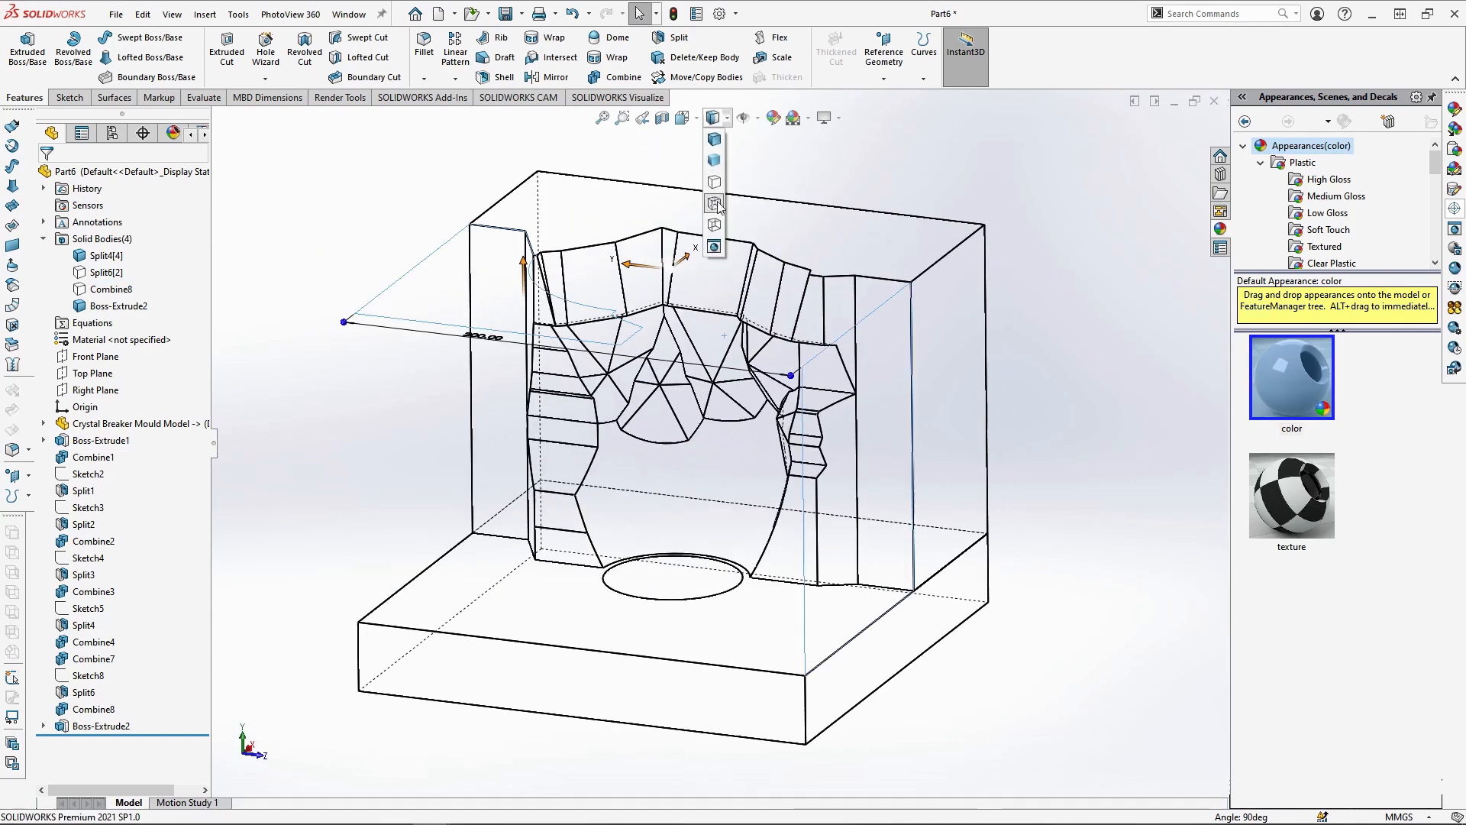
# Start a sketch on Split4[4]'s narrow flat outer parting face, with the model shaded with edges and viewed normal to the face
pyautogui.click(493, 278)
pyautogui.click(541, 235)
pyautogui.moveTo(702, 123)
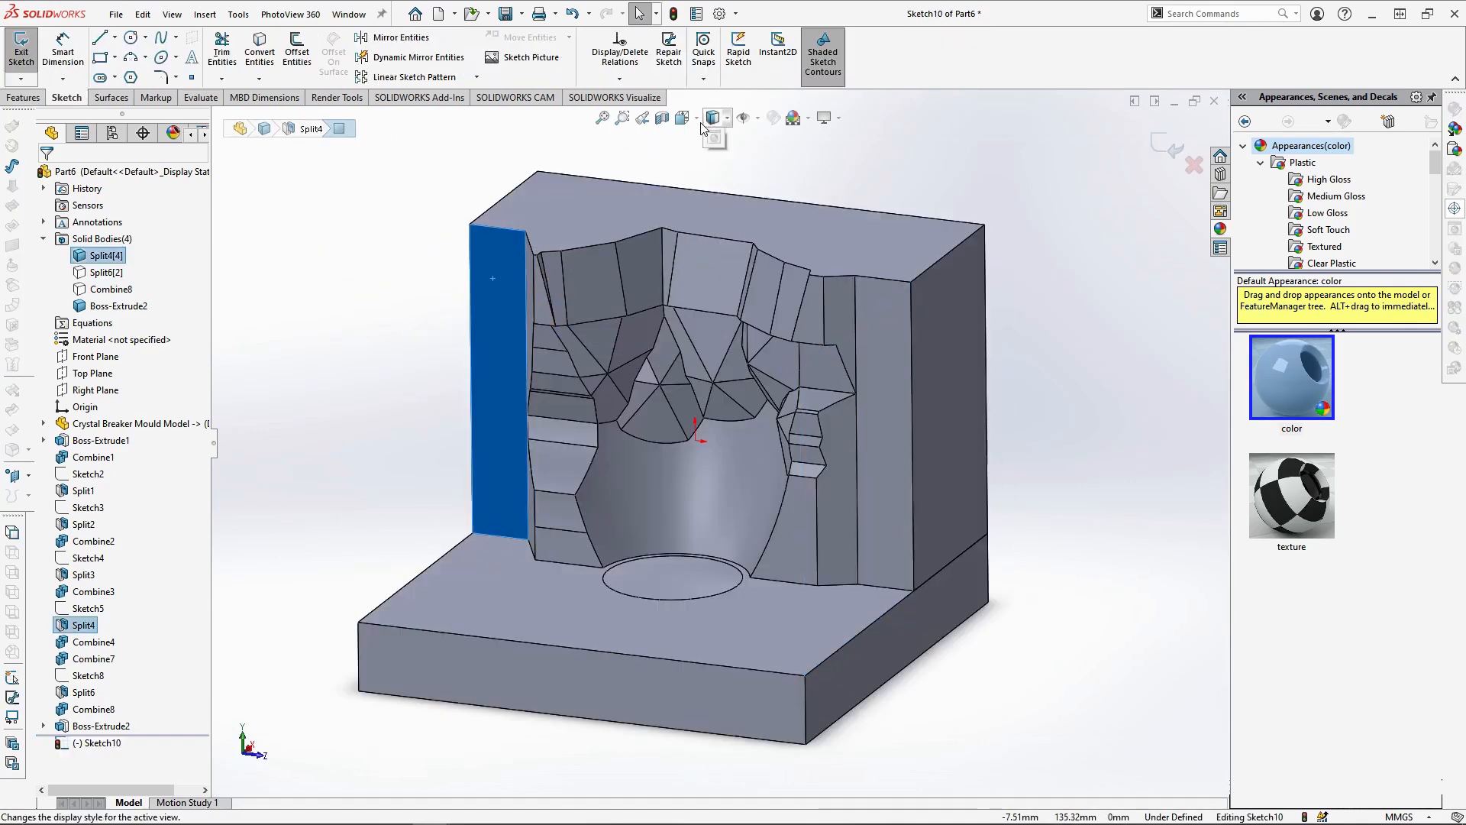
pyautogui.click(767, 208)
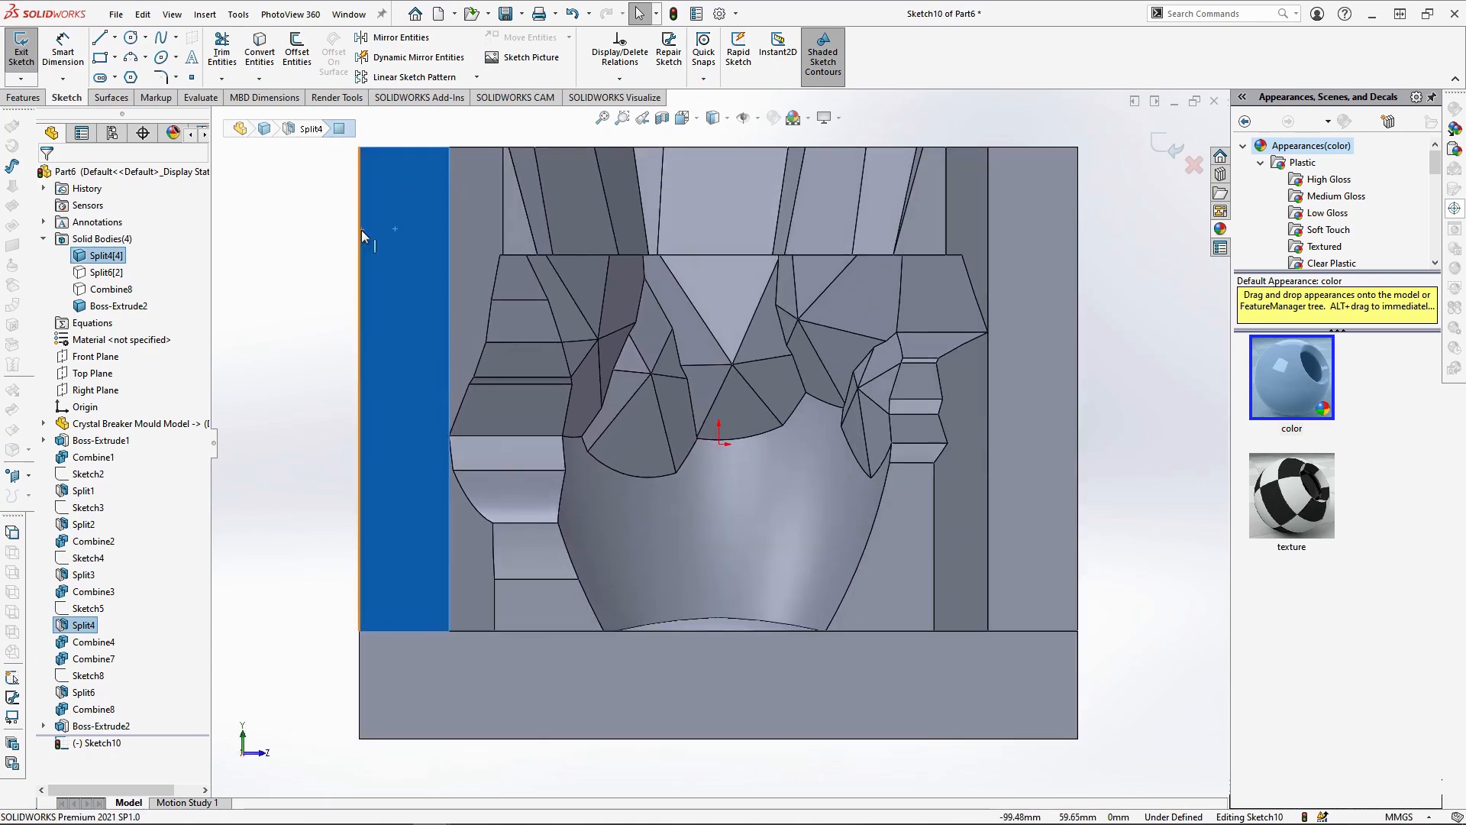
# Draw a vertical construction line through the middle of the parting face, from its upper edge to its lower edge
pyautogui.click(115, 37)
pyautogui.click(136, 67)
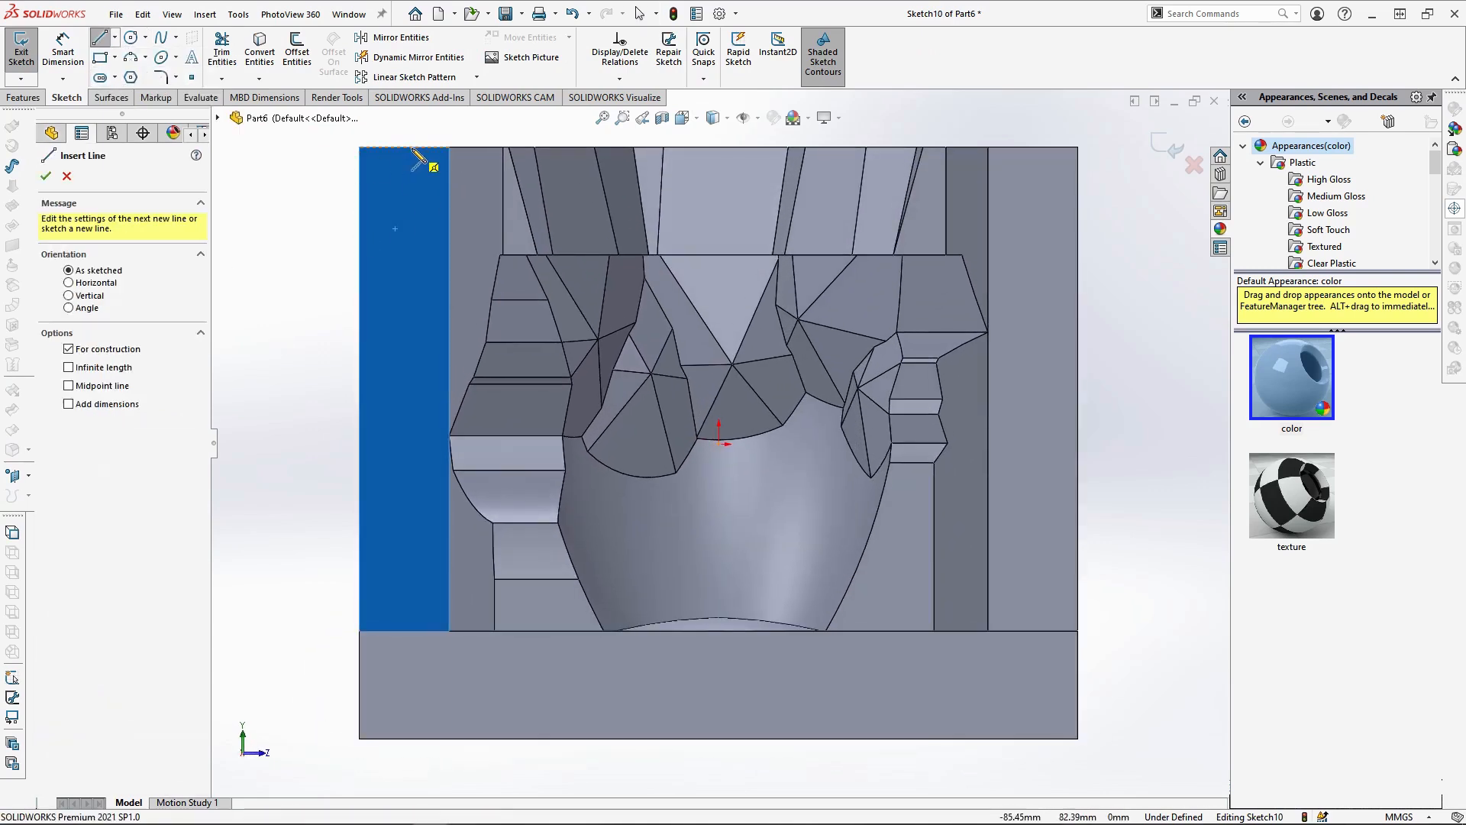
pyautogui.click(404, 146)
pyautogui.click(406, 631)
pyautogui.press('Escape')
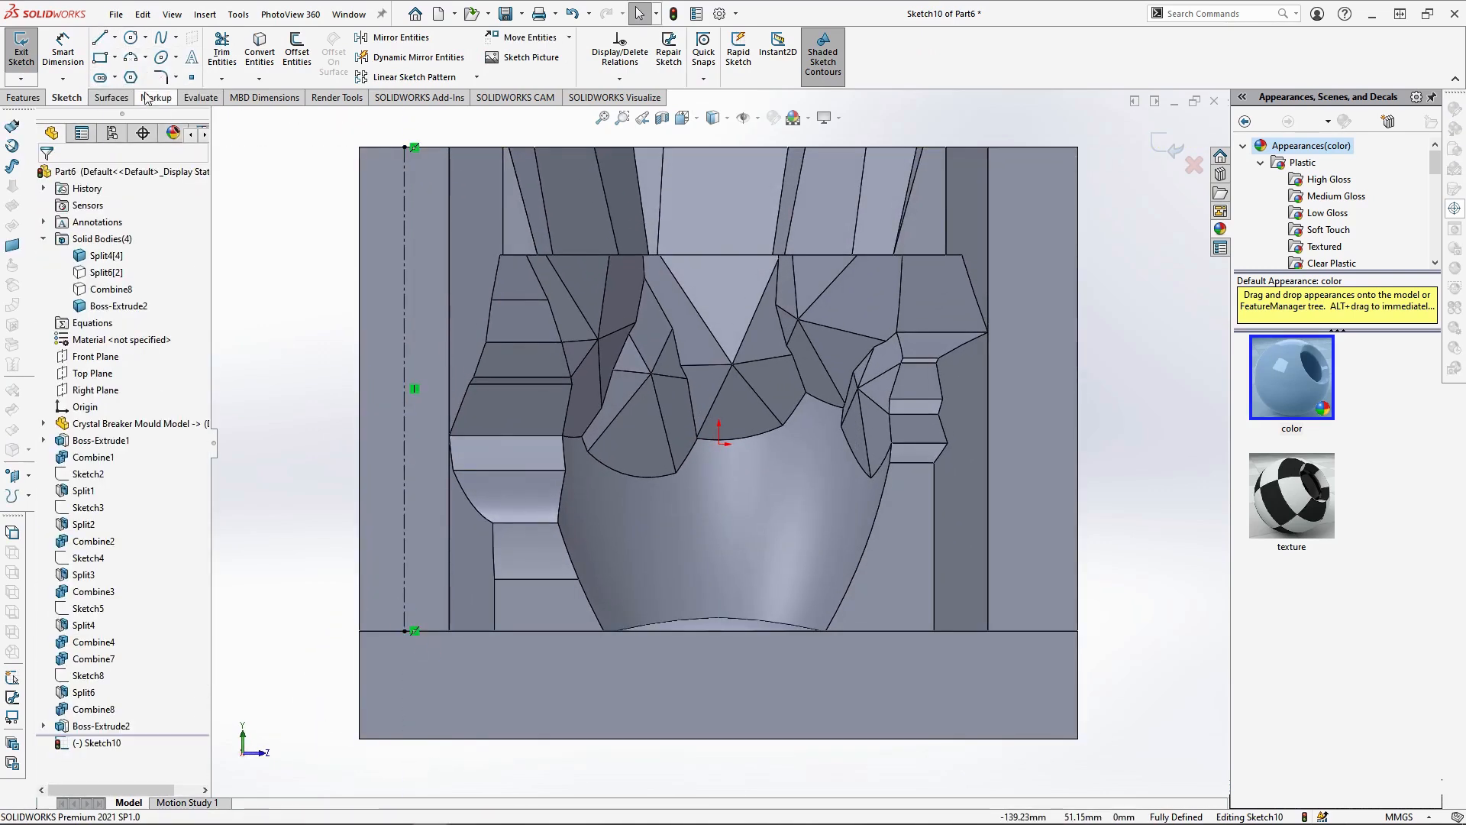
# Draw two 16 mm diameter circles centred on the construction line, one near its upper end and one near its lower end
pyautogui.click(131, 39)
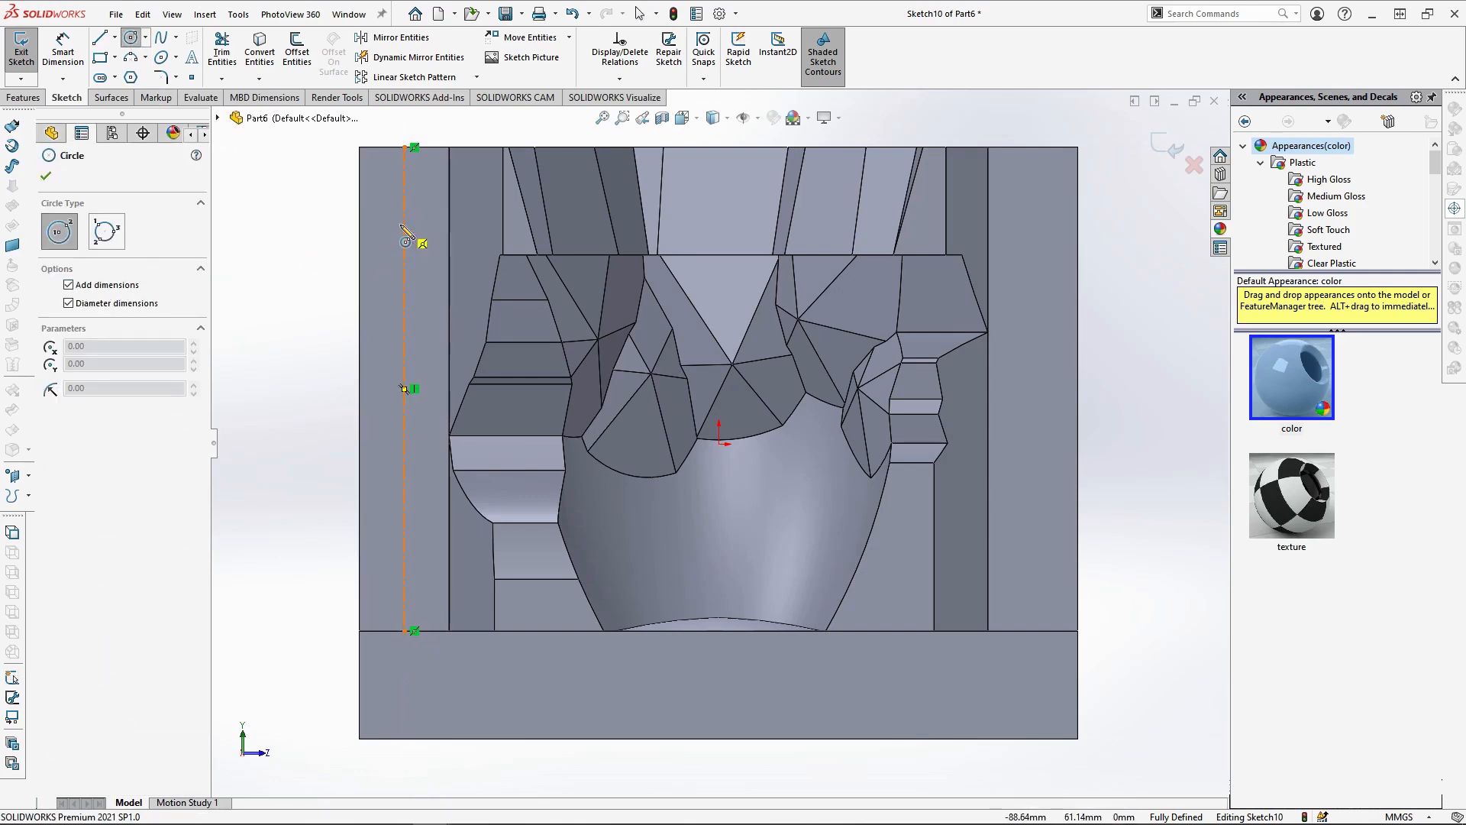
pyautogui.click(404, 215)
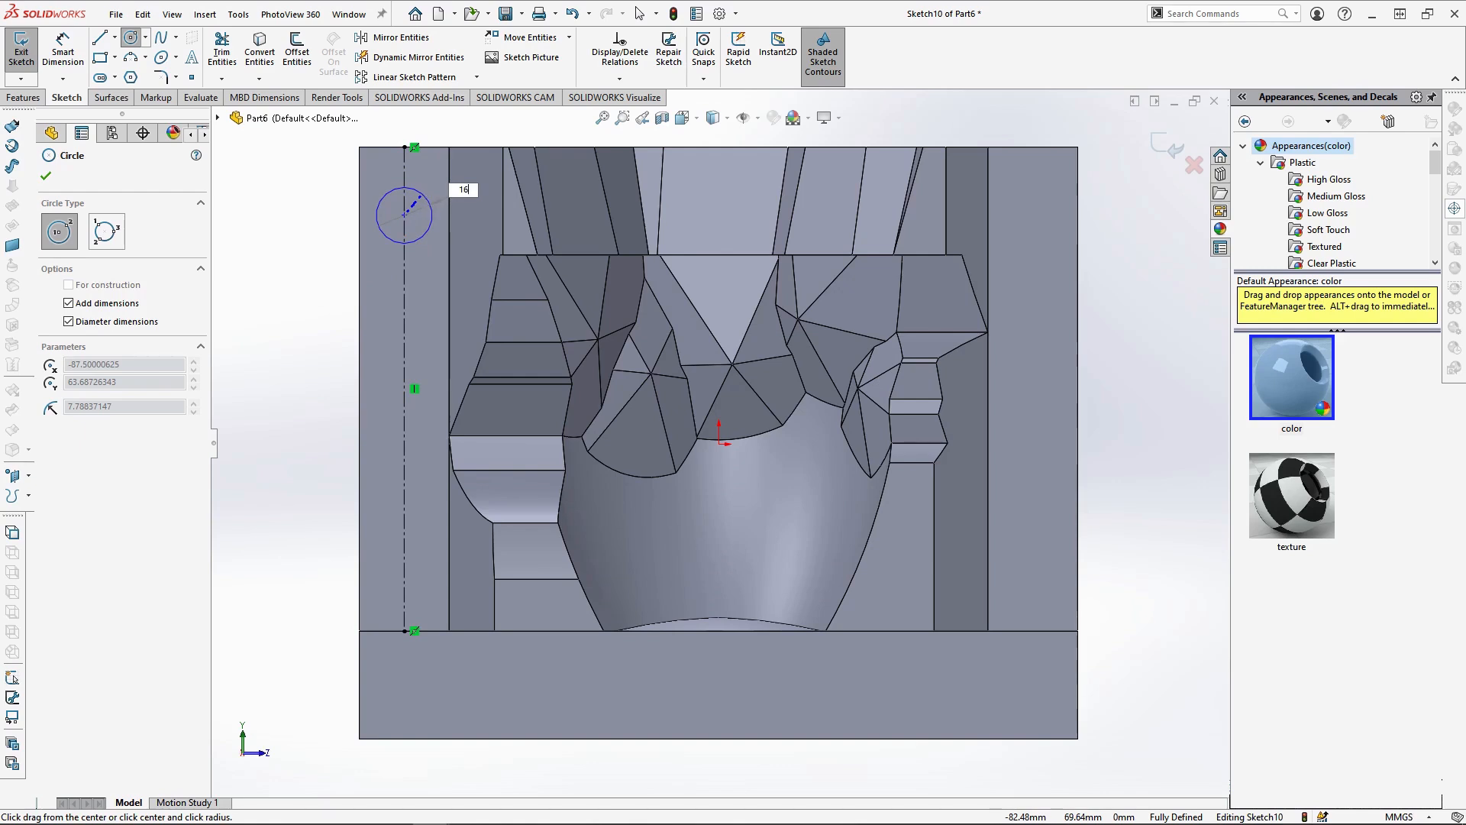
pyautogui.press('Return')
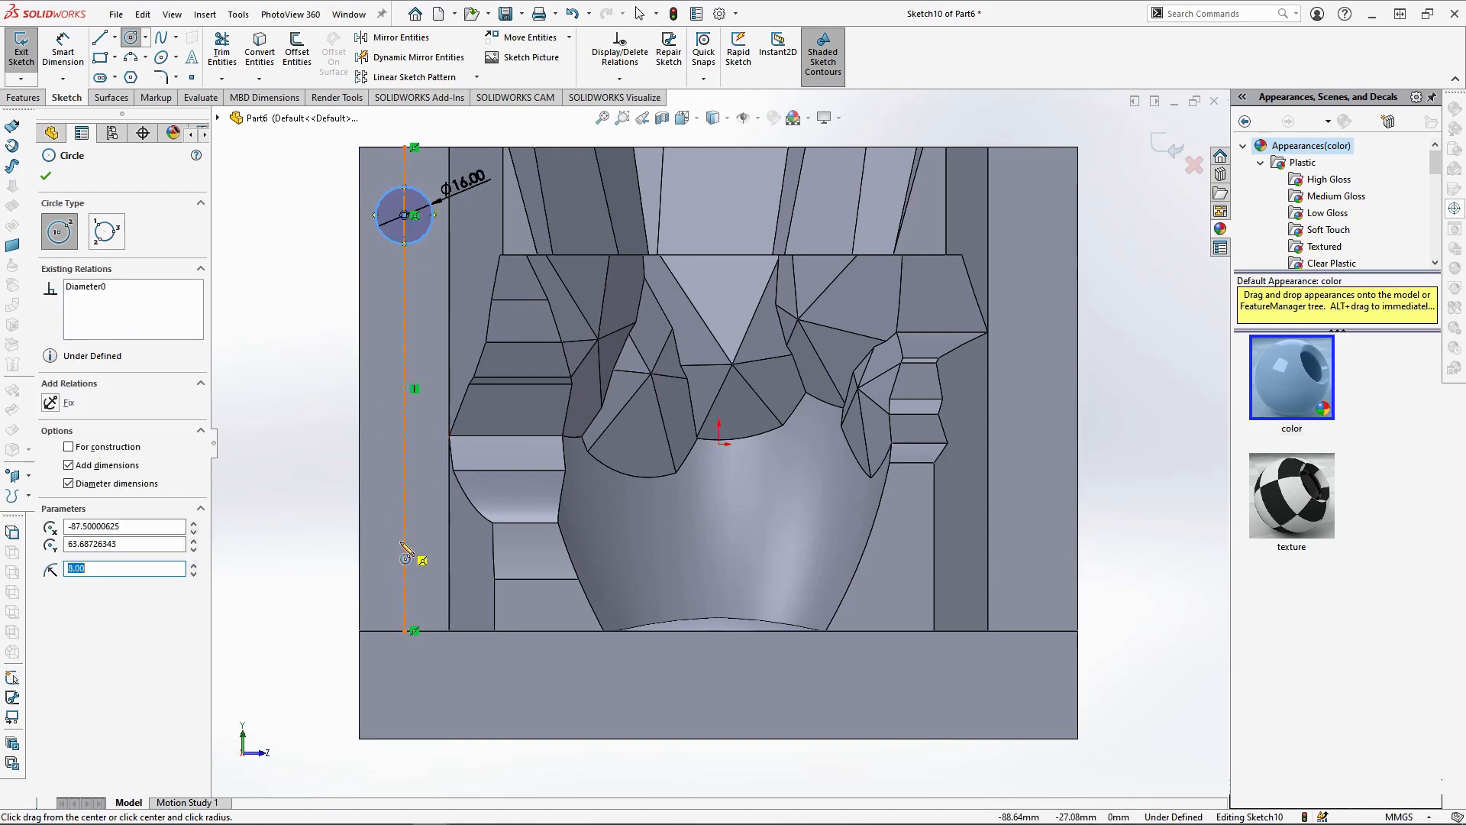
pyautogui.click(404, 542)
pyautogui.write('16')
pyautogui.press('Return')
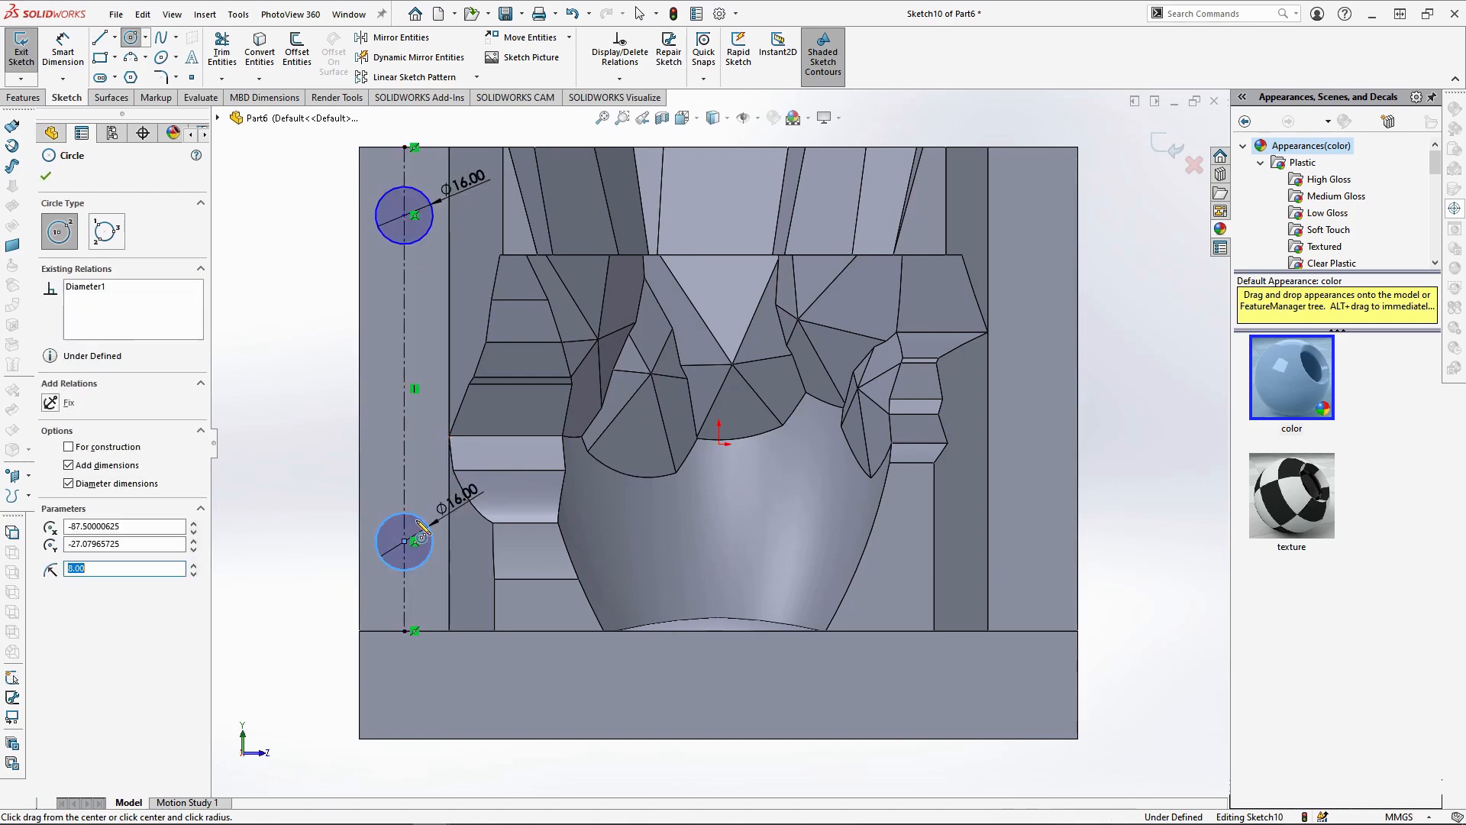
# Dimension the upper circle's centre 25 mm from the face's upper edge and the lower circle's centre 25 mm from its lower edge
pyautogui.press('Escape')
pyautogui.click(62, 49)
pyautogui.click(405, 215)
pyautogui.click(405, 148)
pyautogui.click(317, 218)
pyautogui.press('Return')
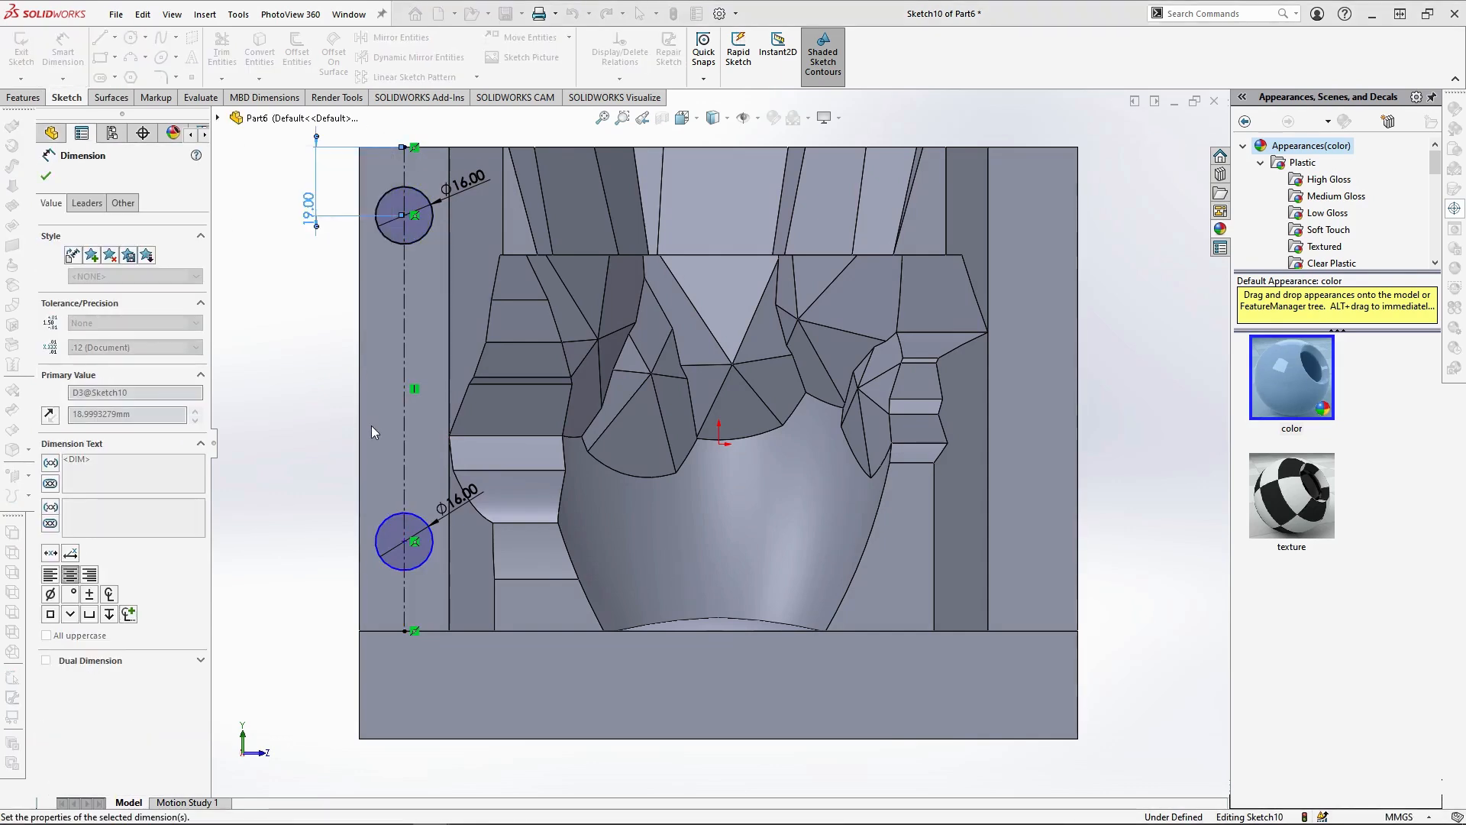
pyautogui.click(405, 631)
pyautogui.click(404, 542)
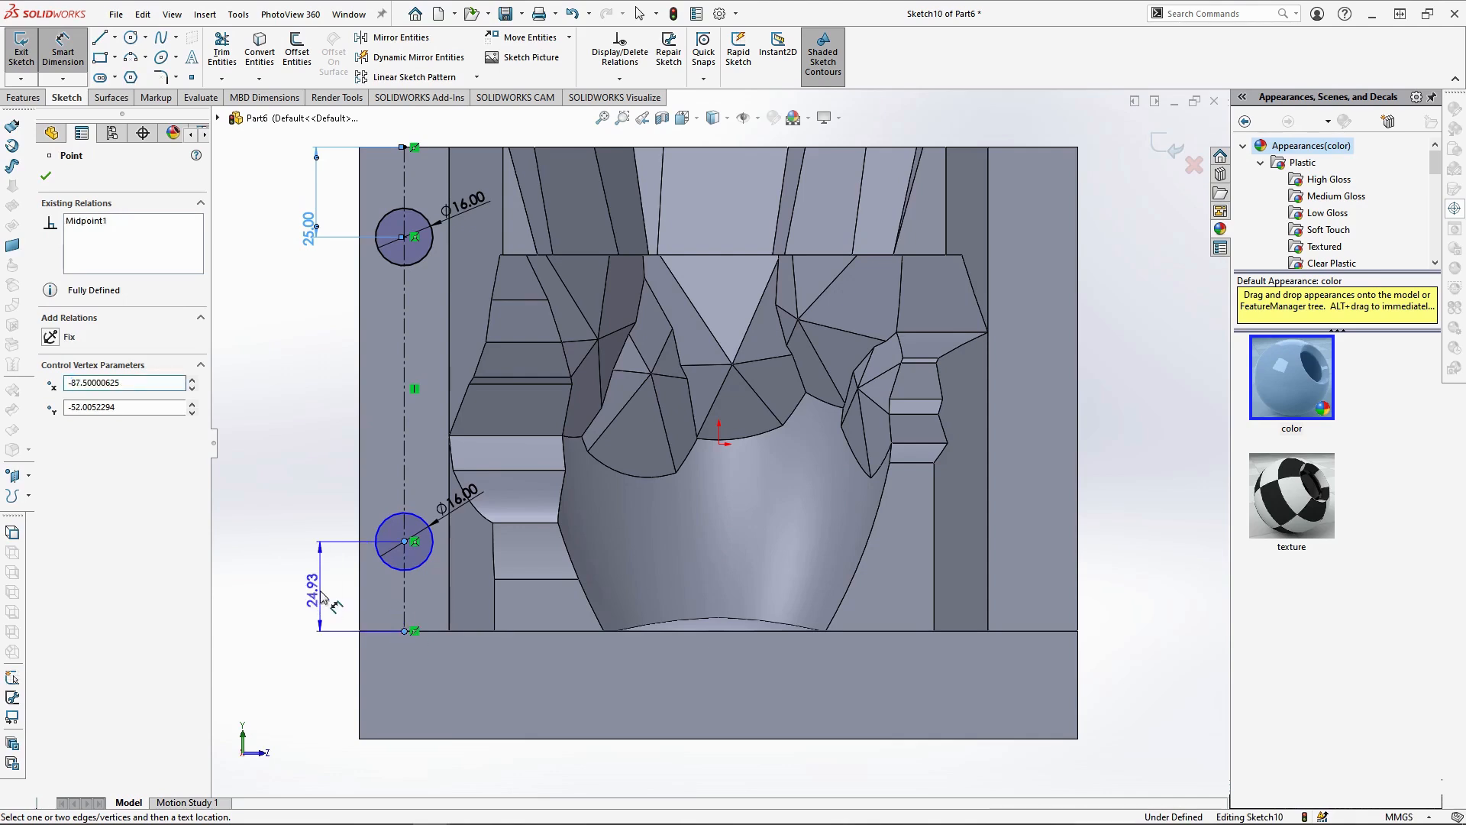
pyautogui.click(319, 596)
pyautogui.press('Return')
pyautogui.press('Escape')
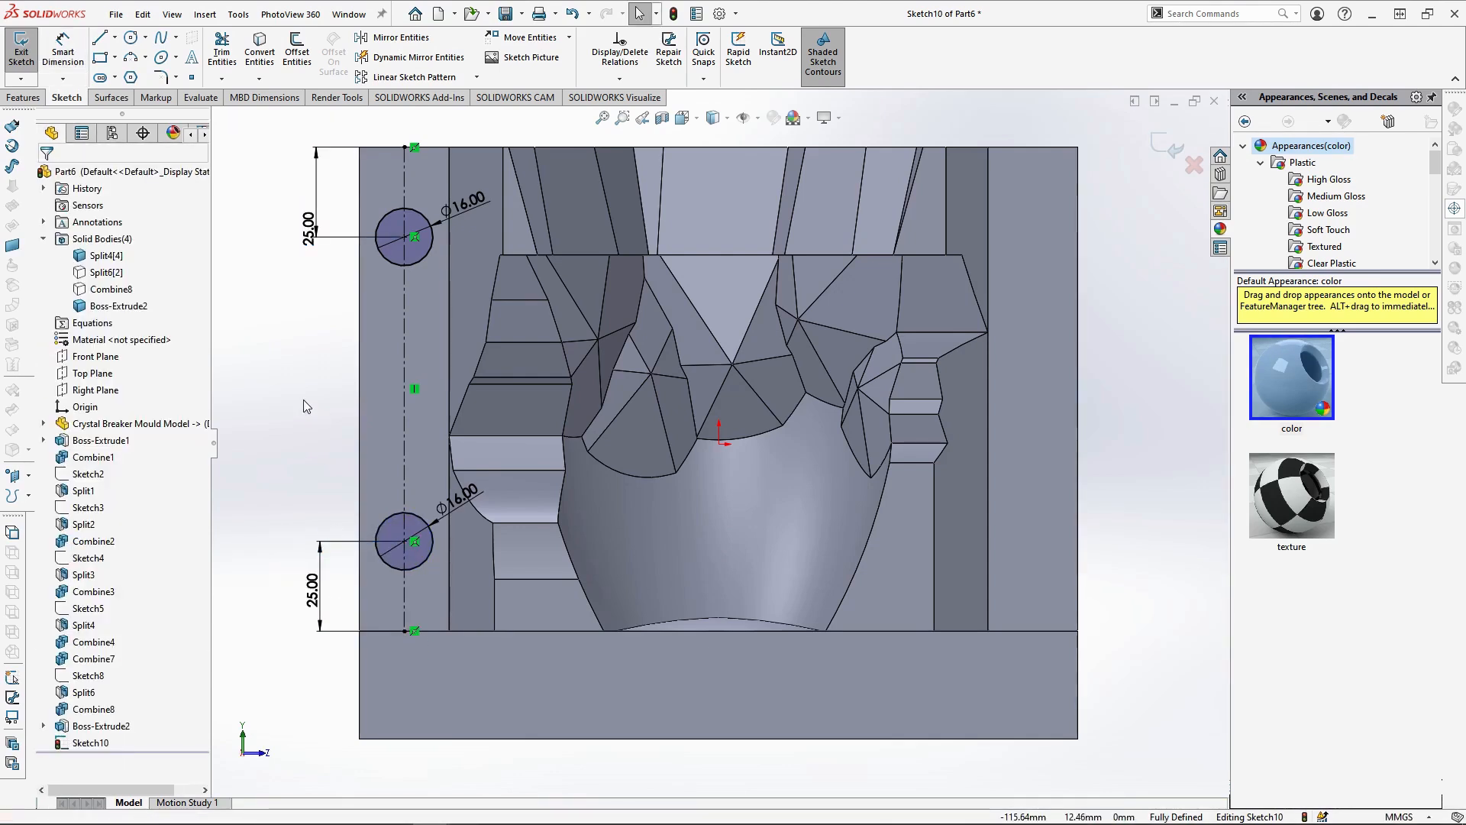
# Copy all entities of the circle sketch and extrude both circles 8 mm, merging them only with the Split4[4] body
pyautogui.hotkey('ctrl', 'a')
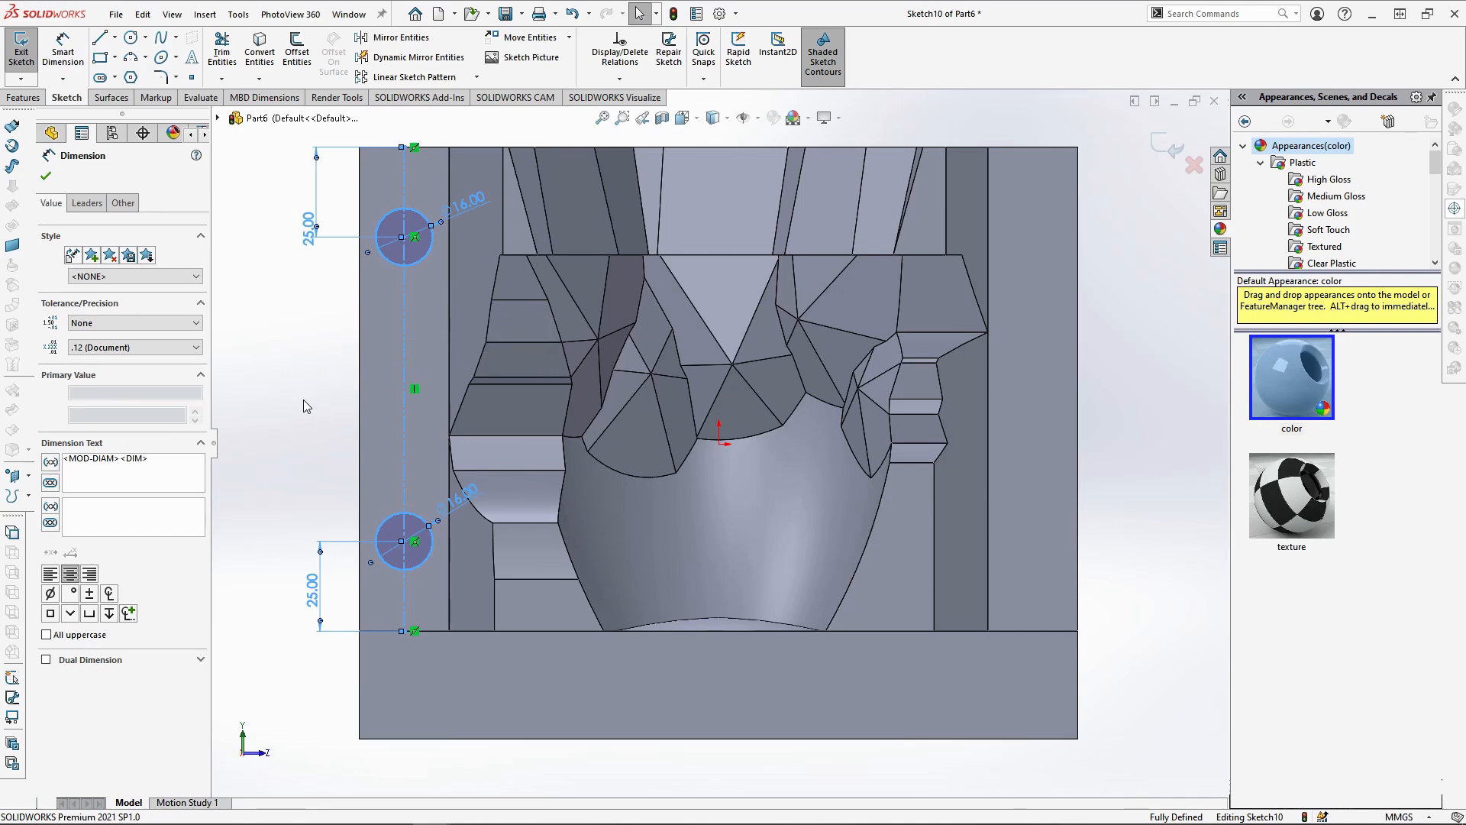
pyautogui.press('Escape')
pyautogui.click(22, 98)
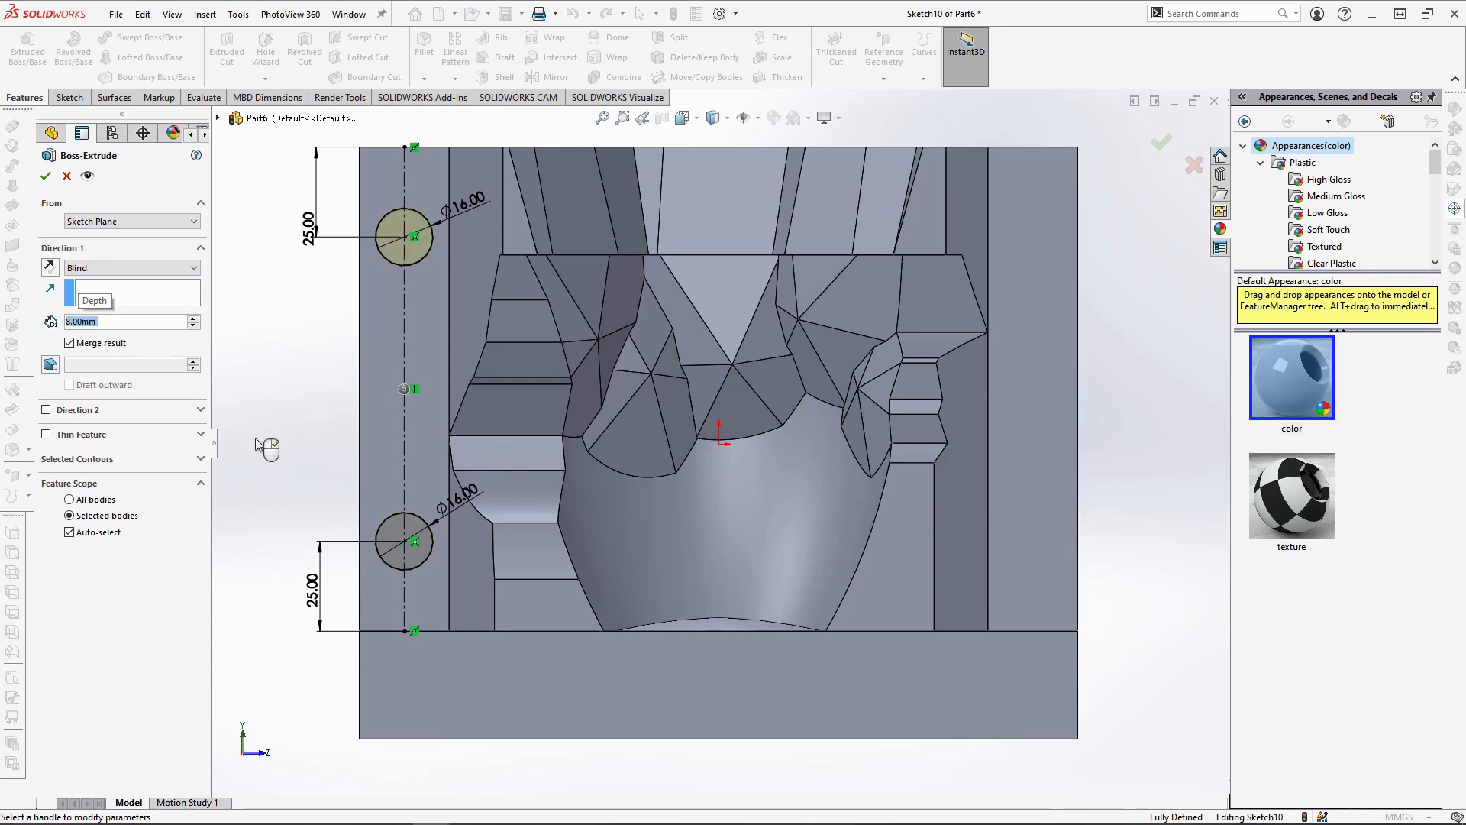
pyautogui.click(98, 532)
pyautogui.click(414, 469)
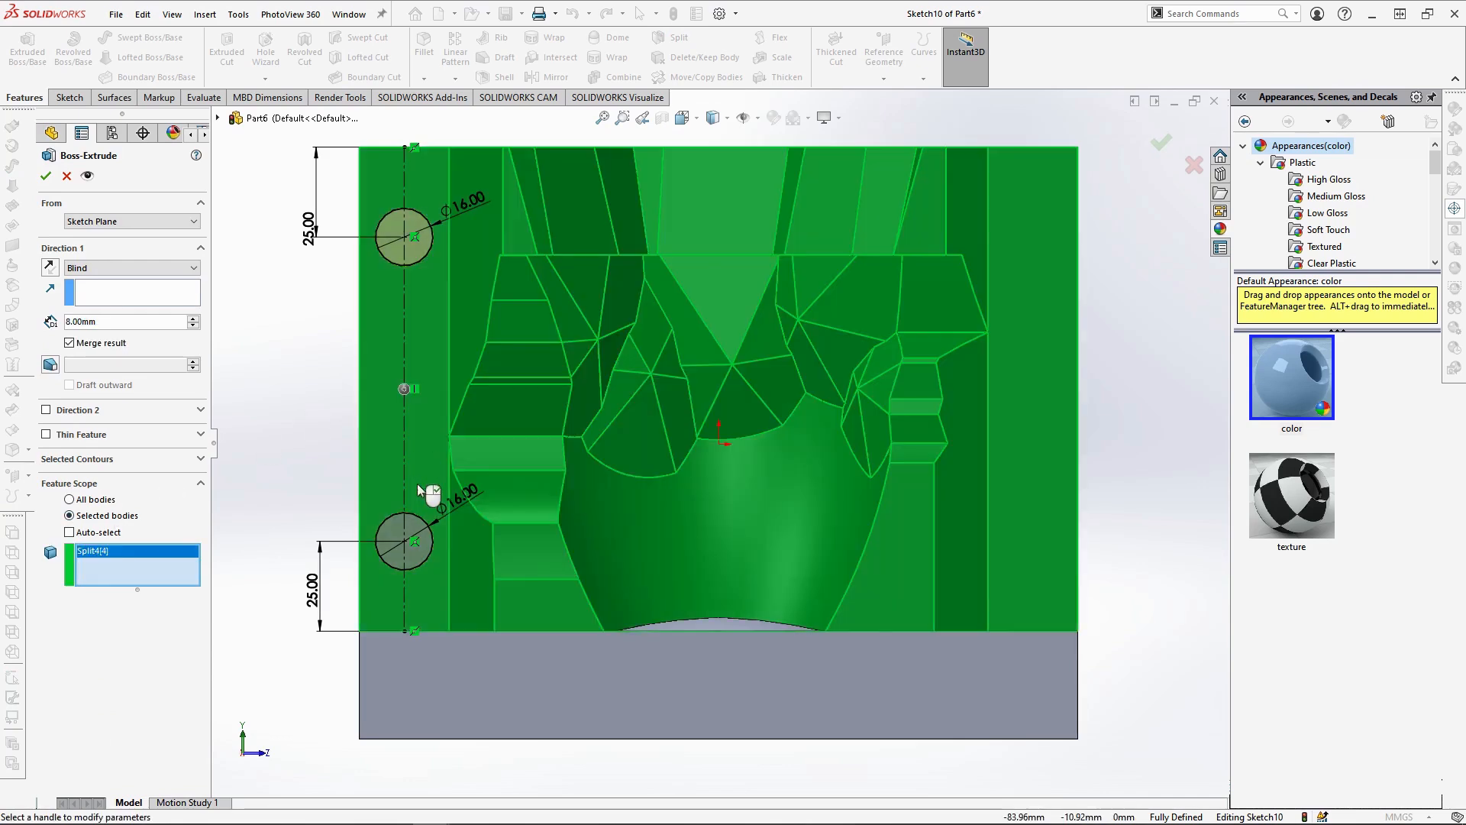
pyautogui.press('Return')
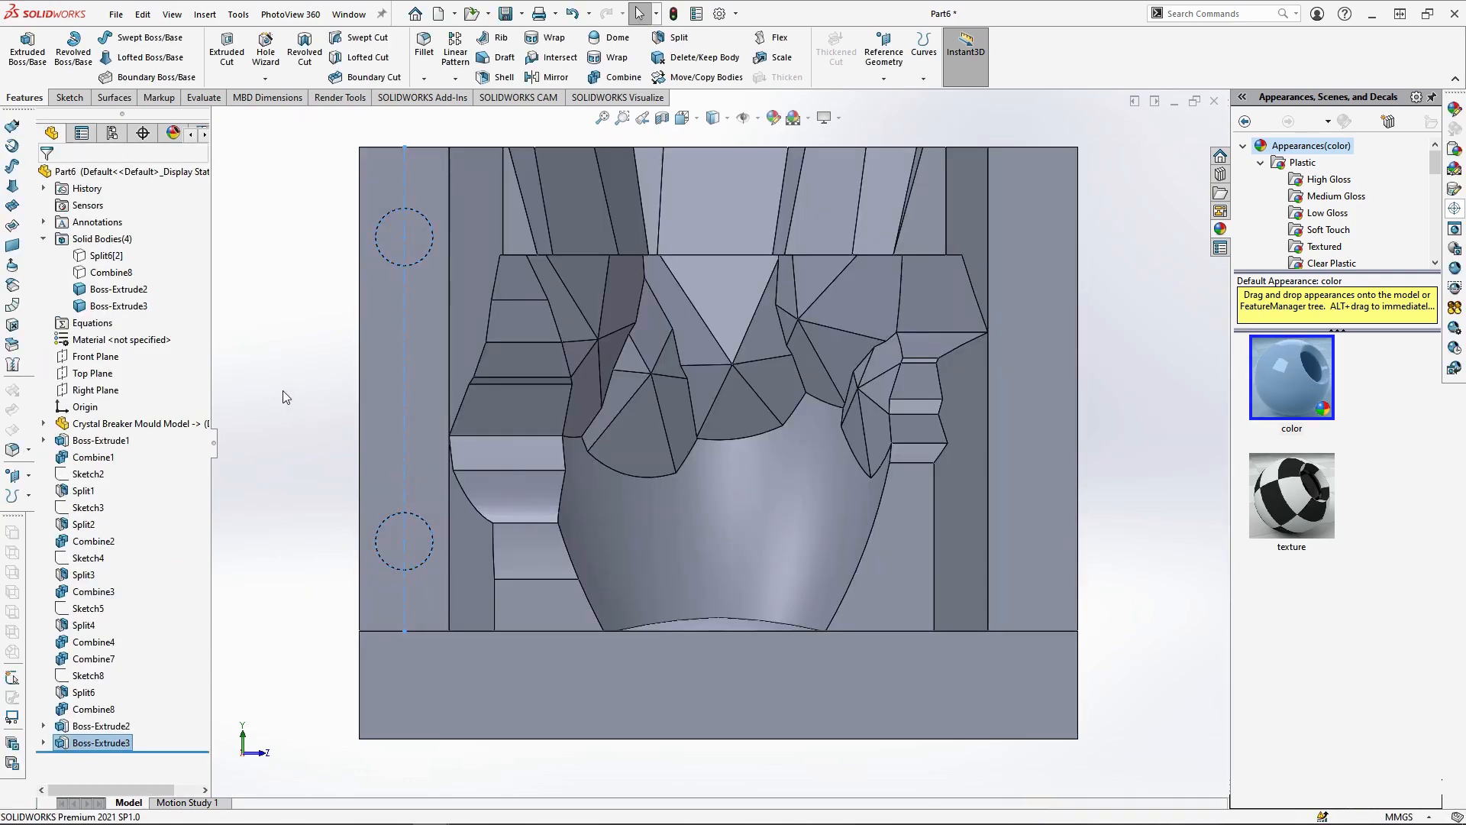
# Paste the copied sketch on the opposite outer parting face, anchoring its centreline at the lower edge's midpoint and on the upper edge
pyautogui.click(1036, 431)
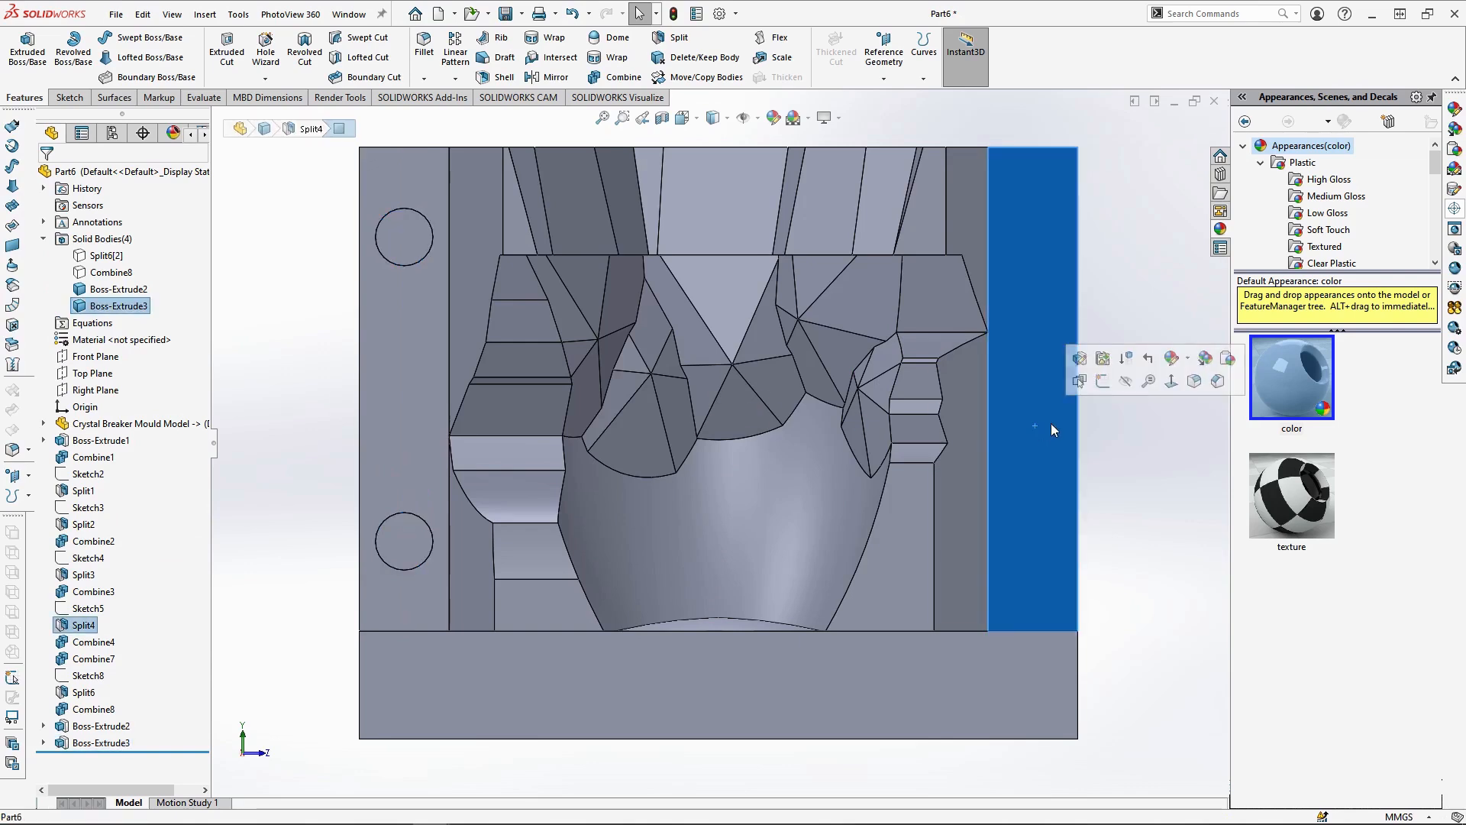
pyautogui.click(1103, 381)
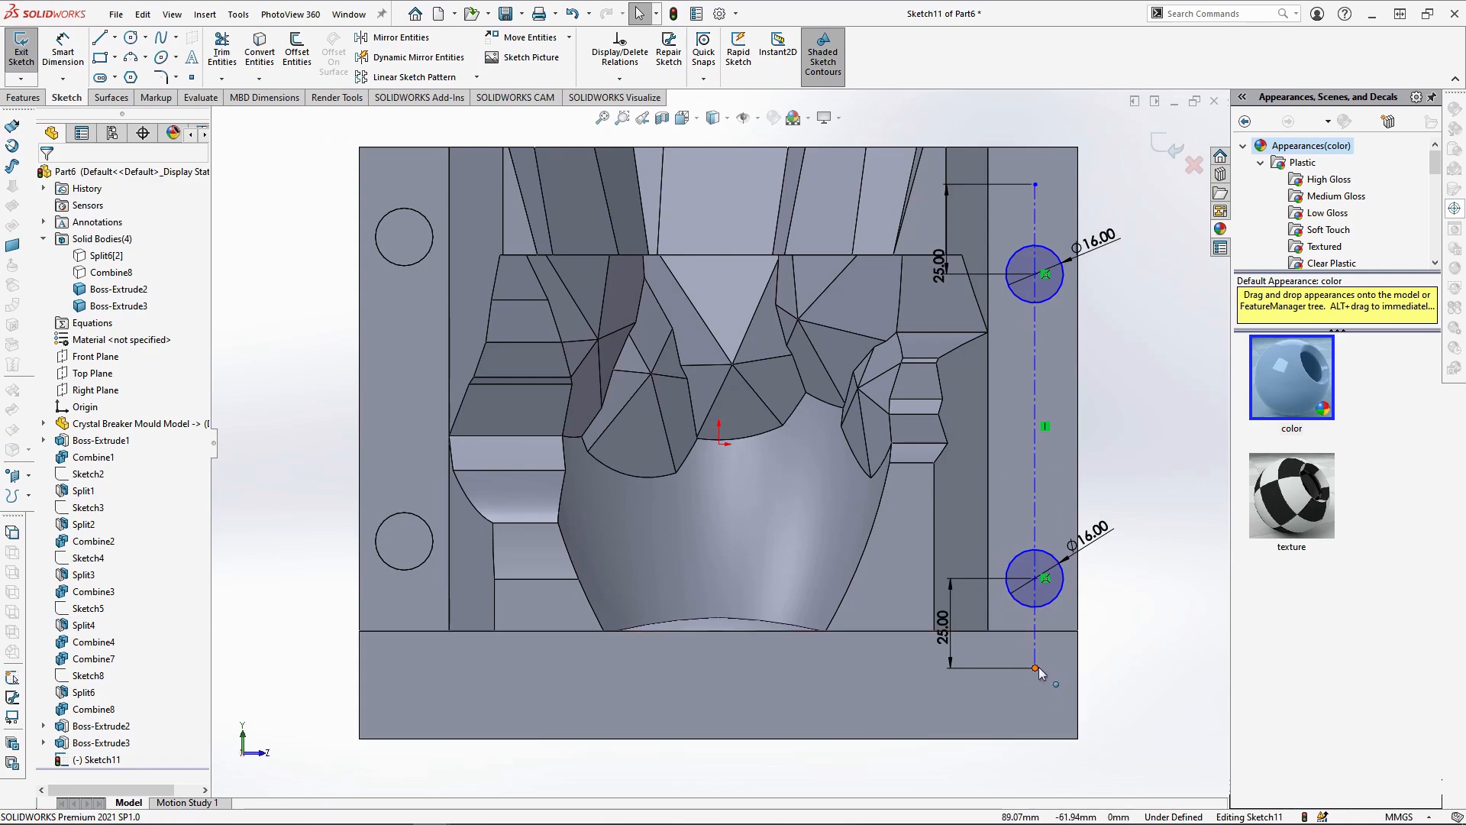
pyautogui.click(1036, 667)
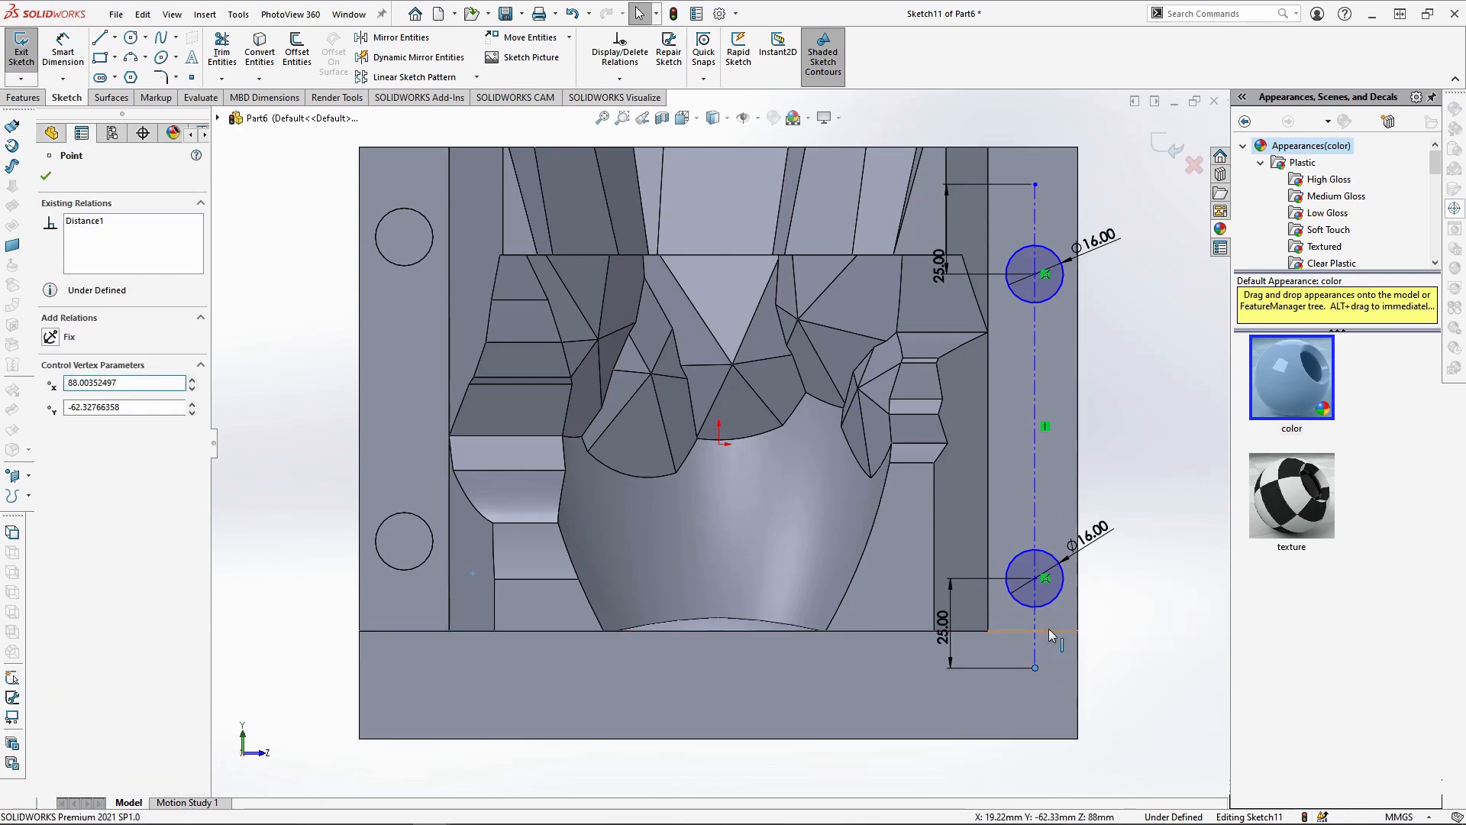
pyautogui.keyDown('ctrl'); pyautogui.click(1051, 633); pyautogui.keyUp('ctrl')
pyautogui.click(60, 421)
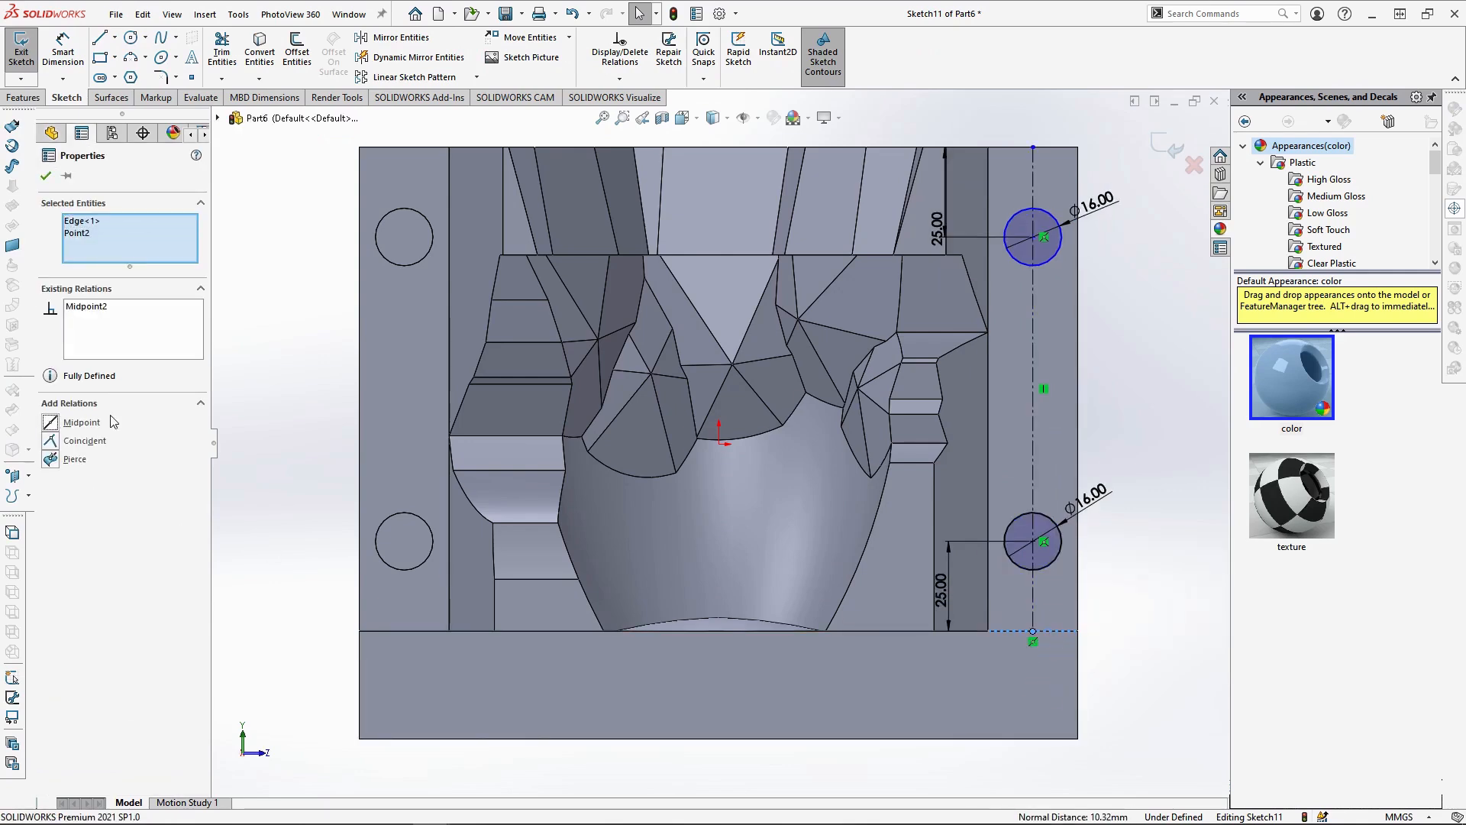
pyautogui.click(1032, 148)
pyautogui.keyDown('ctrl'); pyautogui.click(1054, 147); pyautogui.keyUp('ctrl')
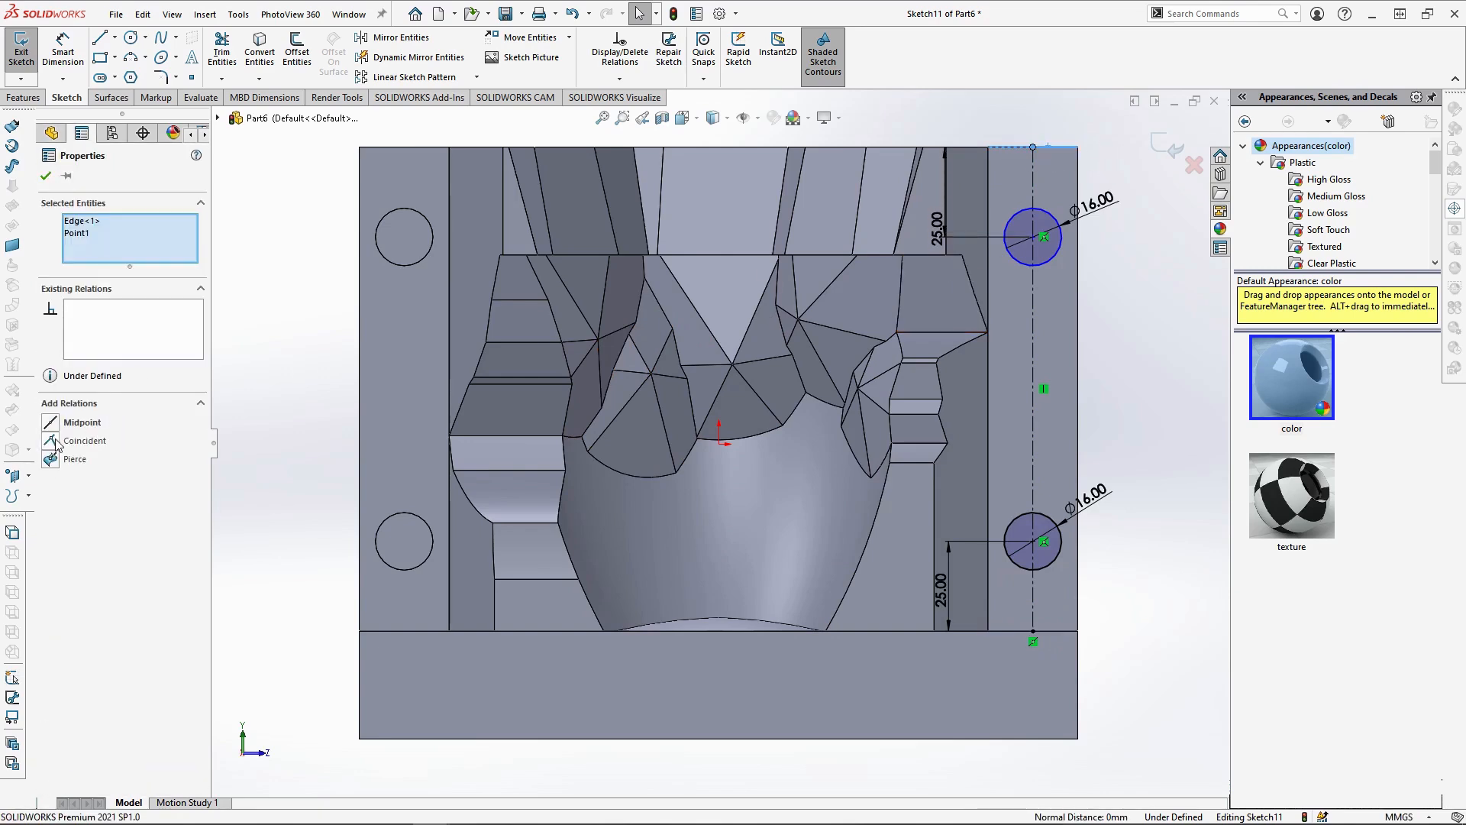
# Extrude the two pasted circles 8 mm, merging them only with the rear mould piece
pyautogui.click(23, 98)
pyautogui.click(27, 52)
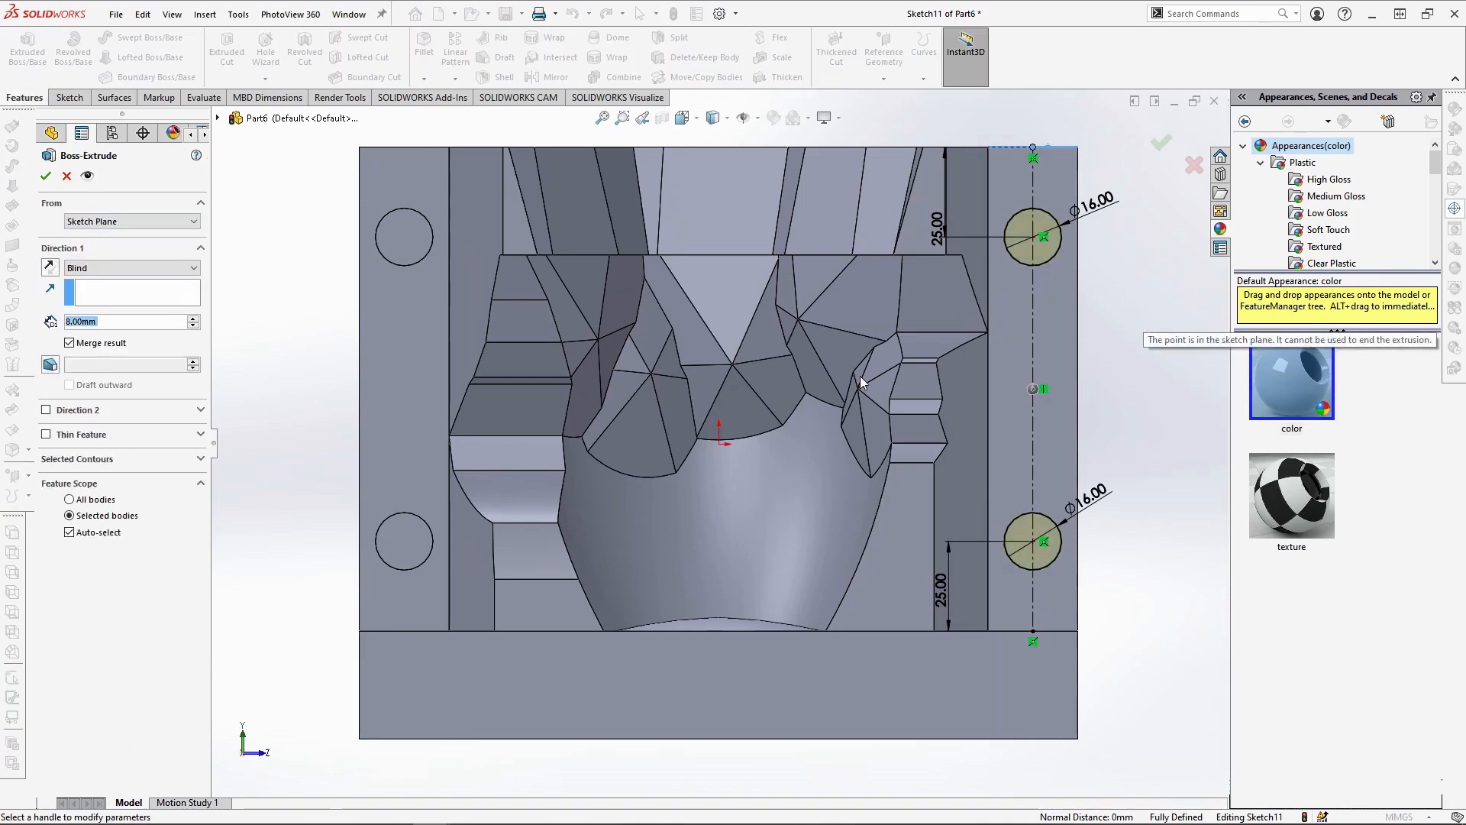
pyautogui.click(107, 532)
pyautogui.click(976, 455)
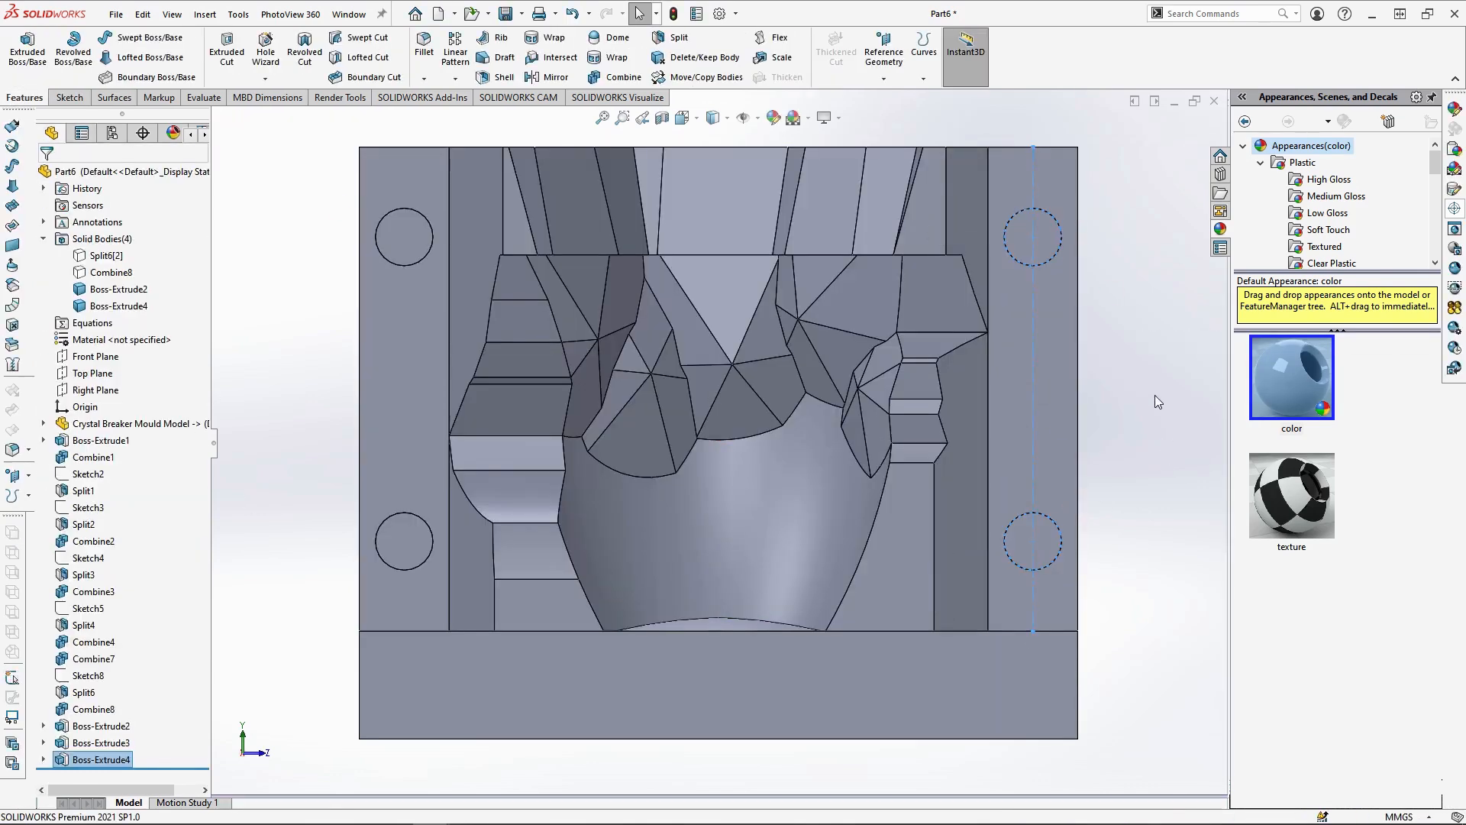
# Round the end faces of the four pegs on the rear mould piece with an 8 mm fillet
pyautogui.click(1156, 400)
pyautogui.moveTo(1155, 400); pyautogui.dragTo(1061, 449, button='middle')
pyautogui.scroll(2, 1061, 449)
pyautogui.click(555, 247)
pyautogui.click(720, 202)
pyautogui.write('8')
pyautogui.press('Return')
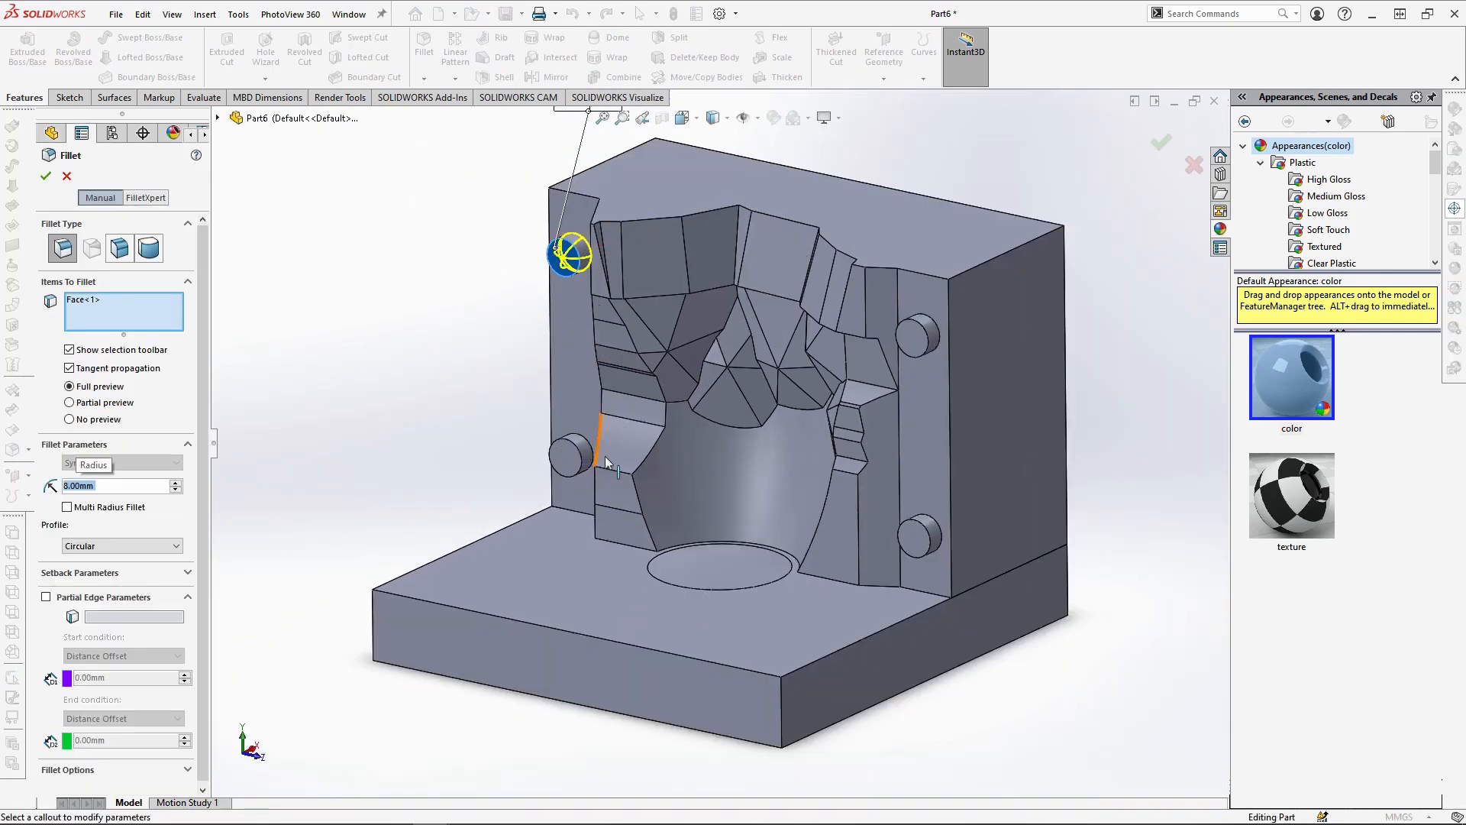
pyautogui.click(571, 466)
pyautogui.click(919, 334)
pyautogui.click(924, 537)
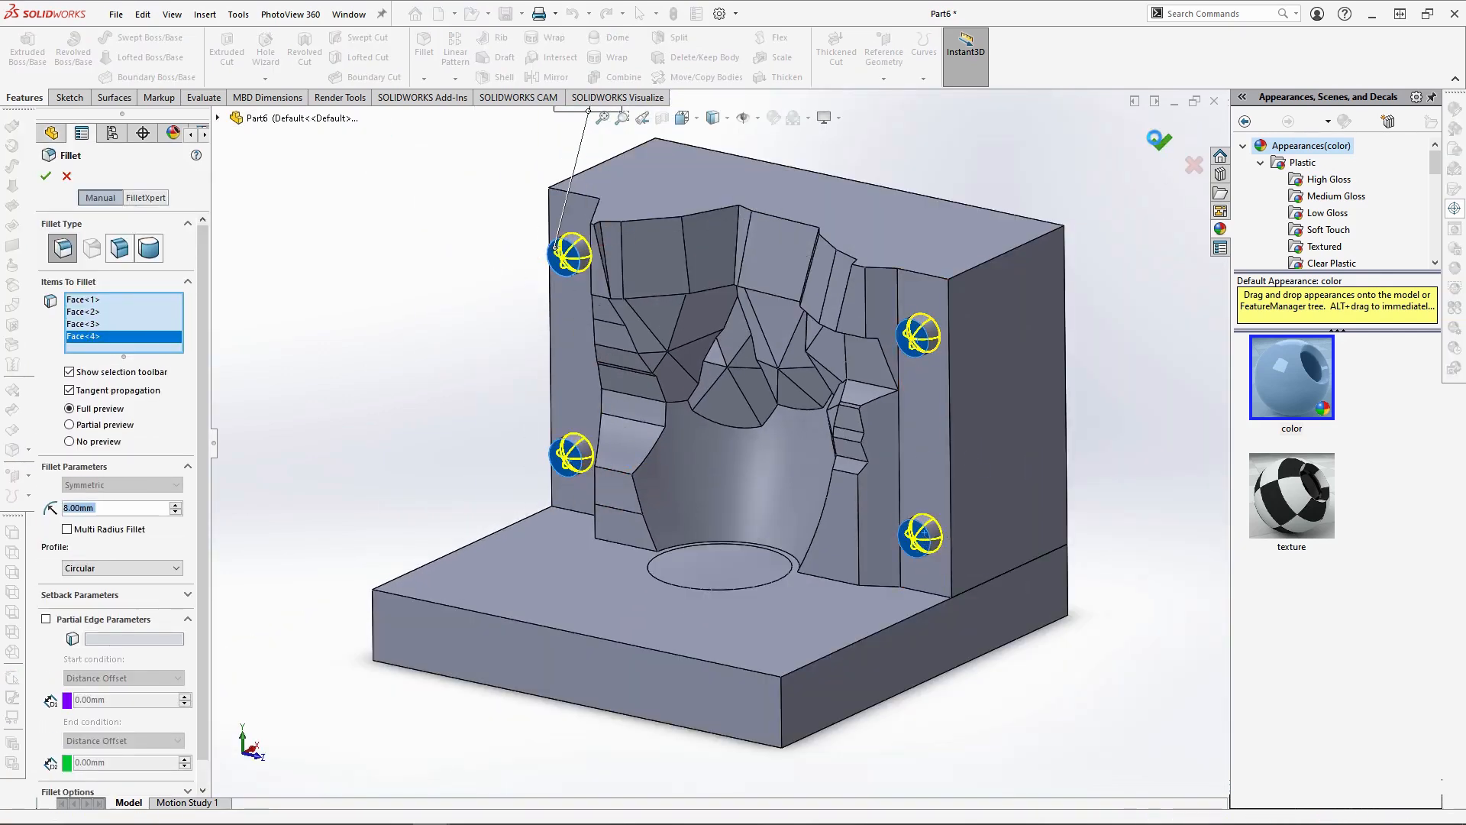
pyautogui.click(1155, 139)
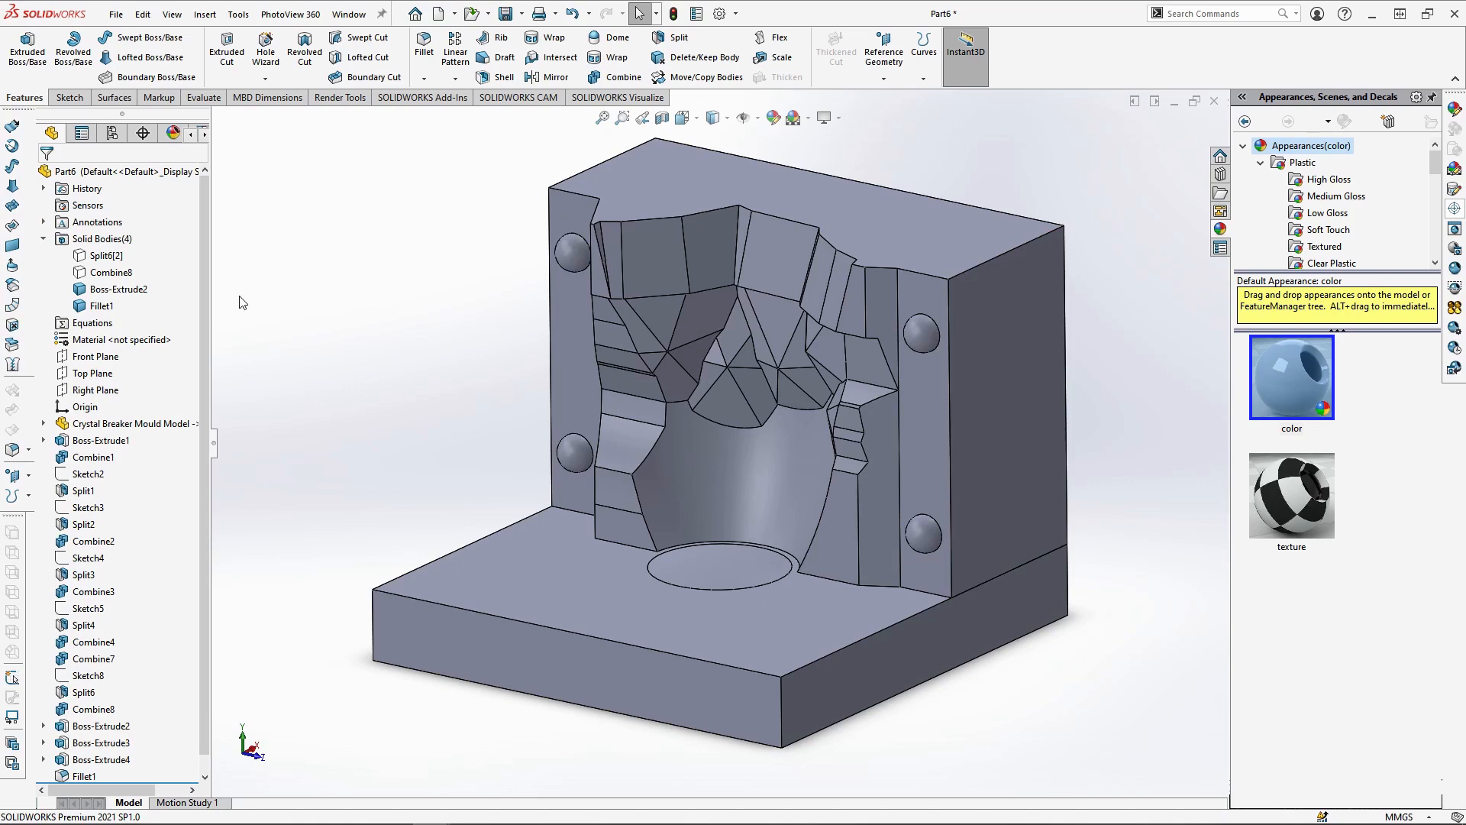
# Show the Combine8 body and start a sketch on its narrow flat outer parting face, viewed normal to the face
pyautogui.click(111, 273)
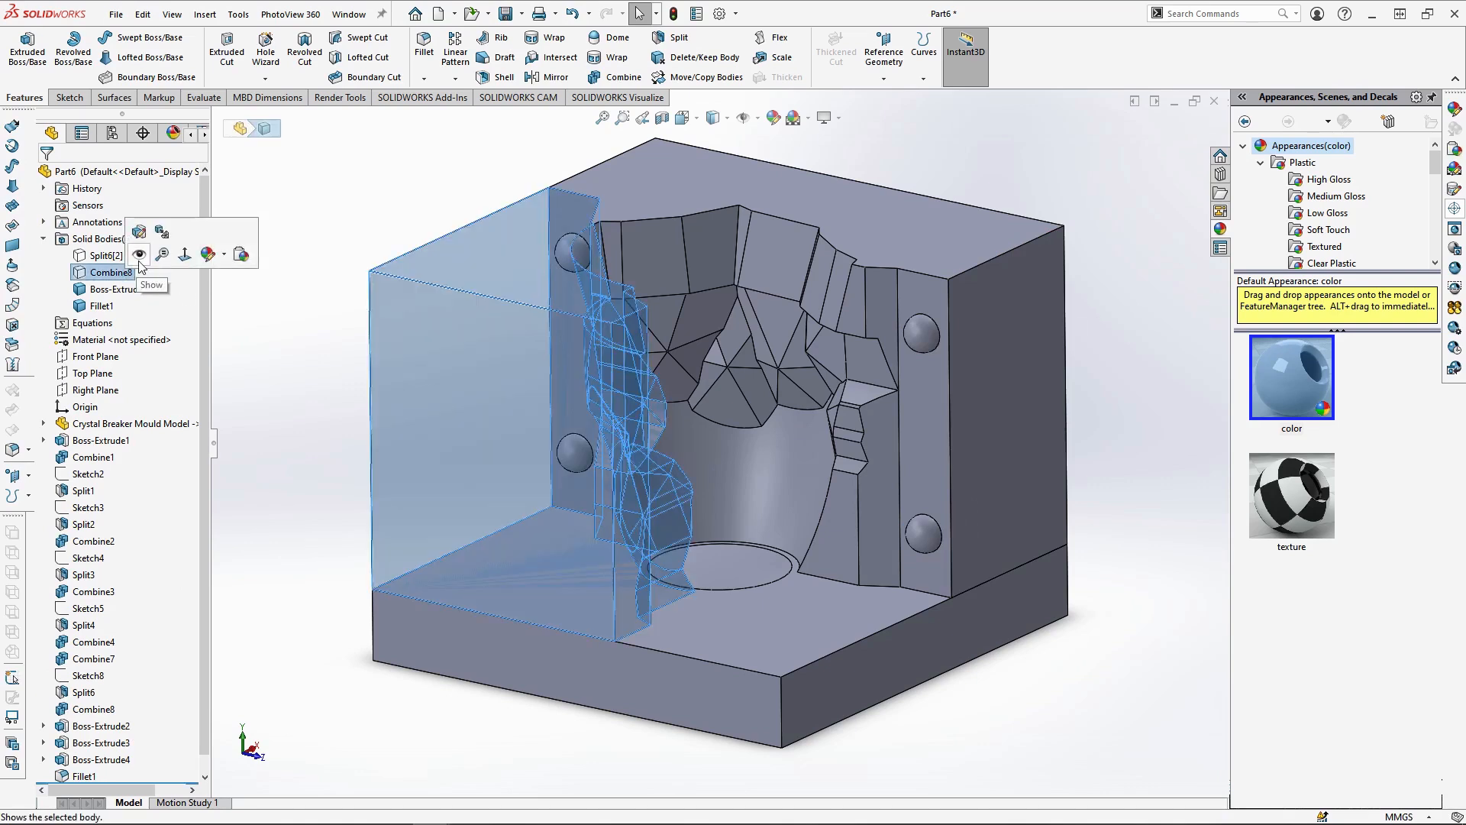
pyautogui.click(139, 261)
pyautogui.click(353, 224)
pyautogui.moveTo(696, 522); pyautogui.dragTo(631, 560, button='middle')
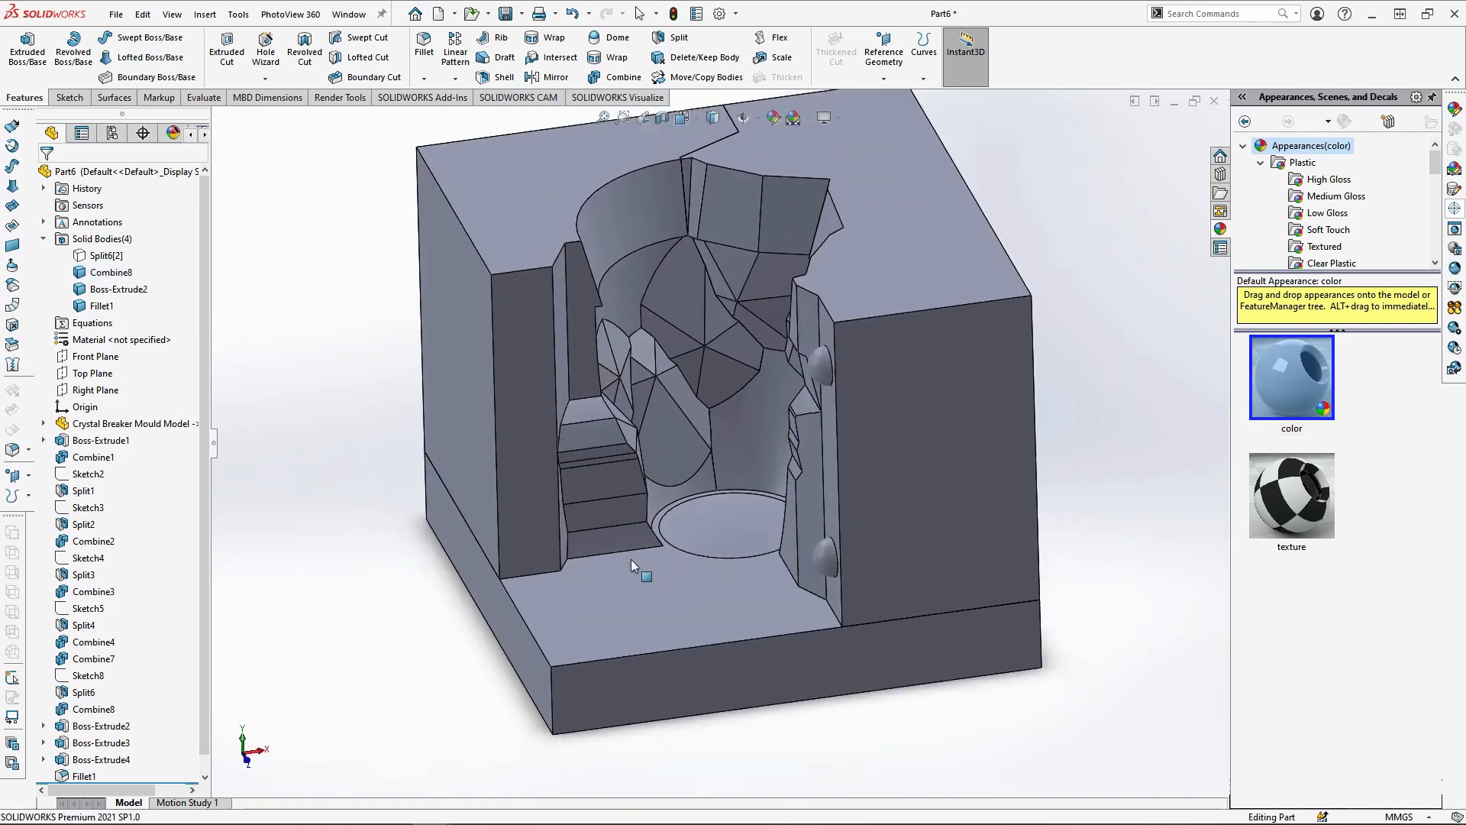
pyautogui.scroll(-1, 632, 566)
pyautogui.click(515, 330)
pyautogui.click(583, 286)
pyautogui.click(690, 119)
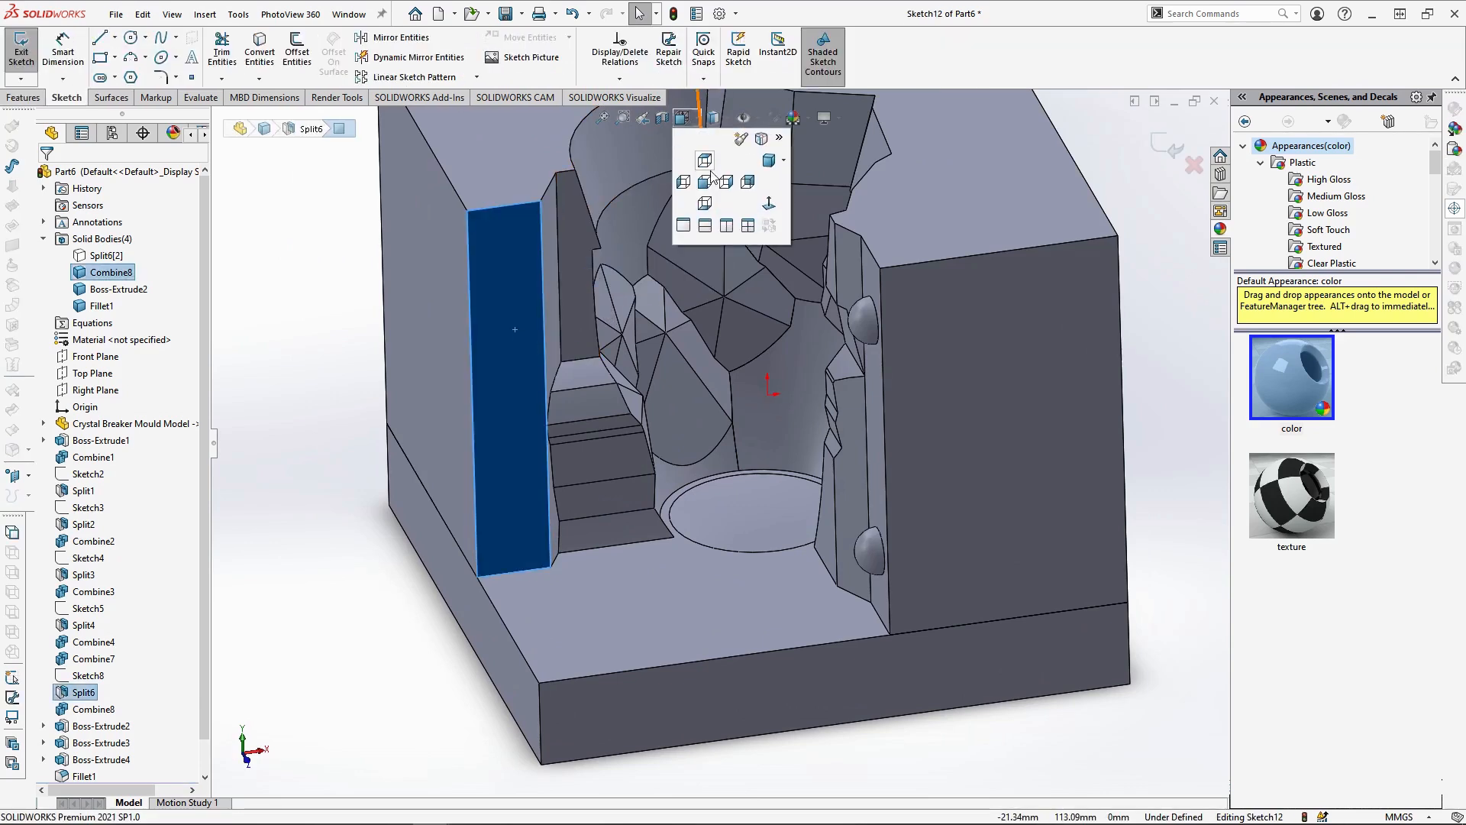
pyautogui.click(768, 203)
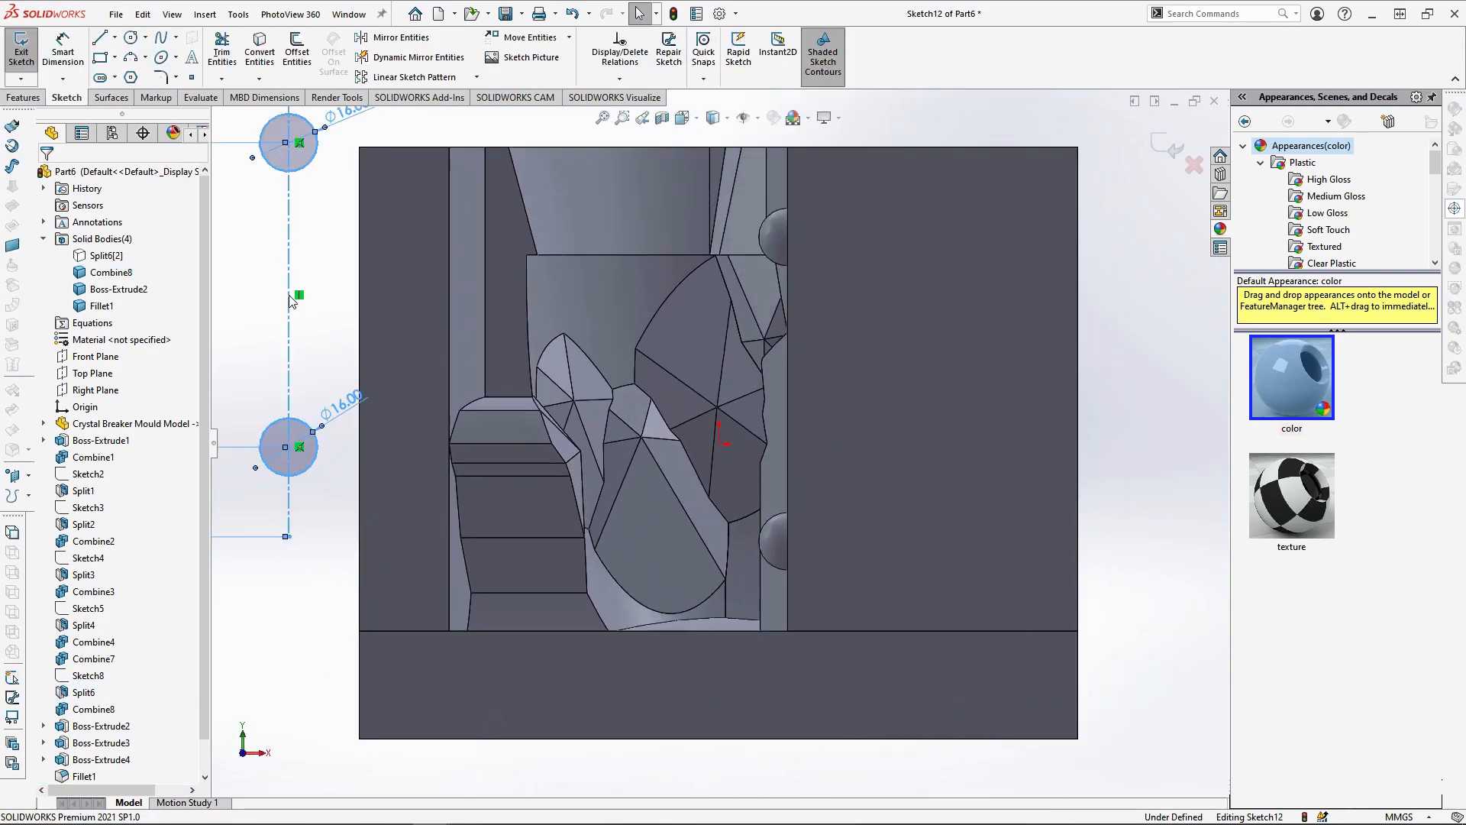
# Paste the copied circles onto Combine8's parting face, fixing the centreline at the lower edge's midpoint and on the upper edge
pyautogui.click(325, 538)
pyautogui.moveTo(289, 537); pyautogui.dragTo(412, 629)
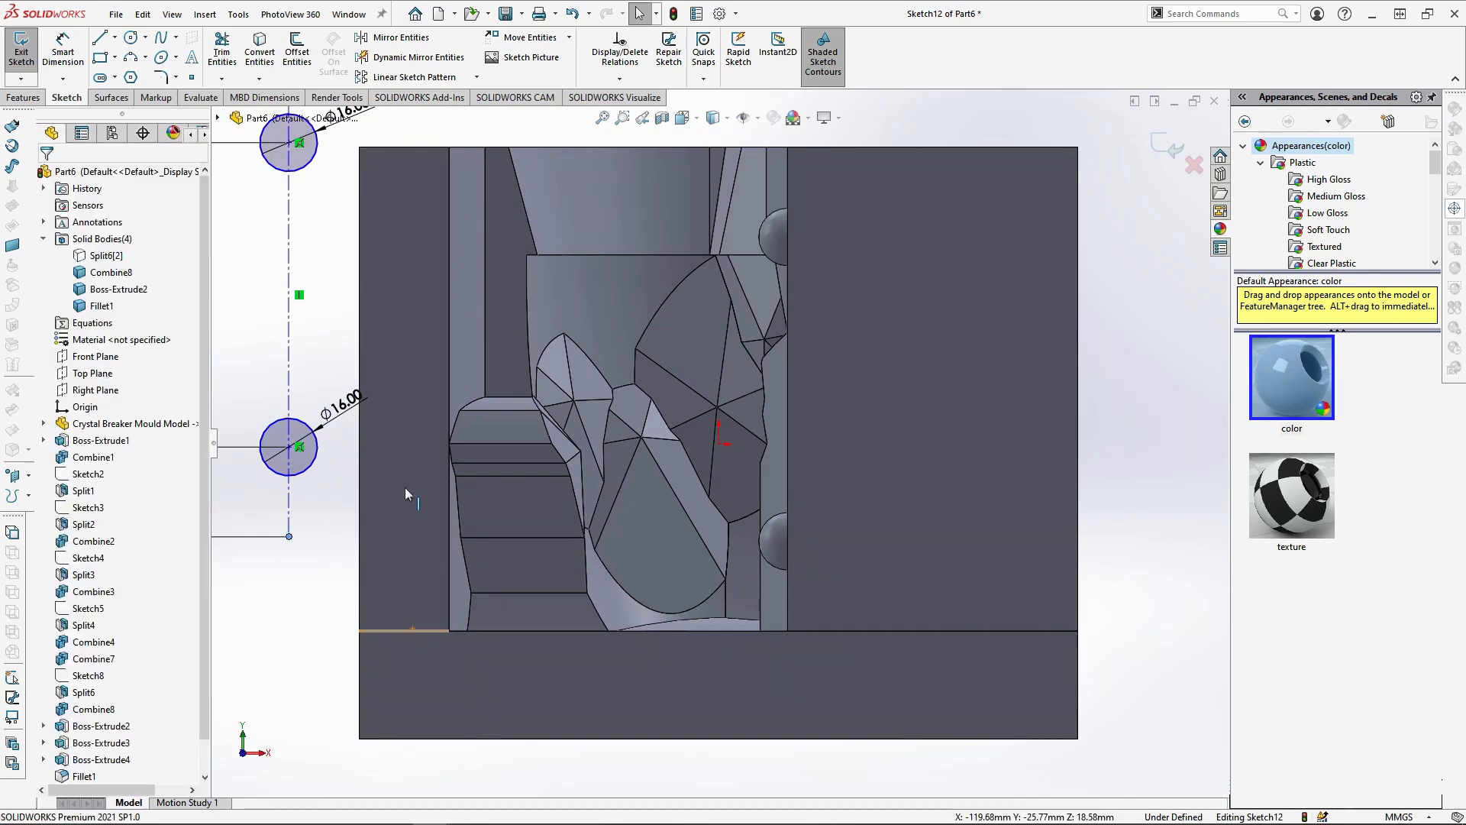
pyautogui.click(52, 422)
pyautogui.click(405, 147)
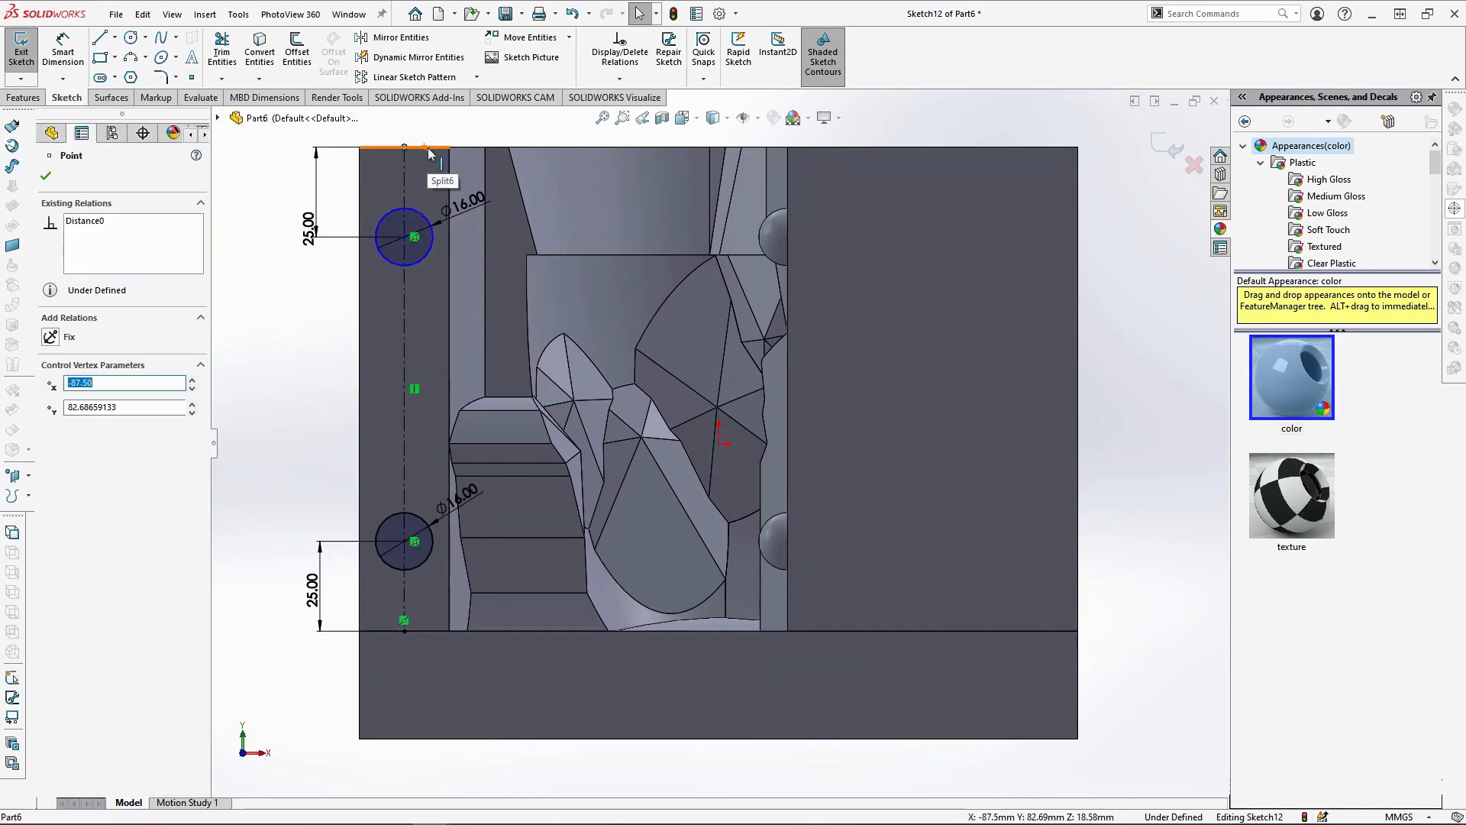
pyautogui.keyDown('ctrl'); pyautogui.click(429, 152); pyautogui.keyUp('ctrl')
pyautogui.click(51, 440)
# Extrude the two circles on Combine8's parting face 8 mm, merging them only with the Combine8 body
pyautogui.click(23, 97)
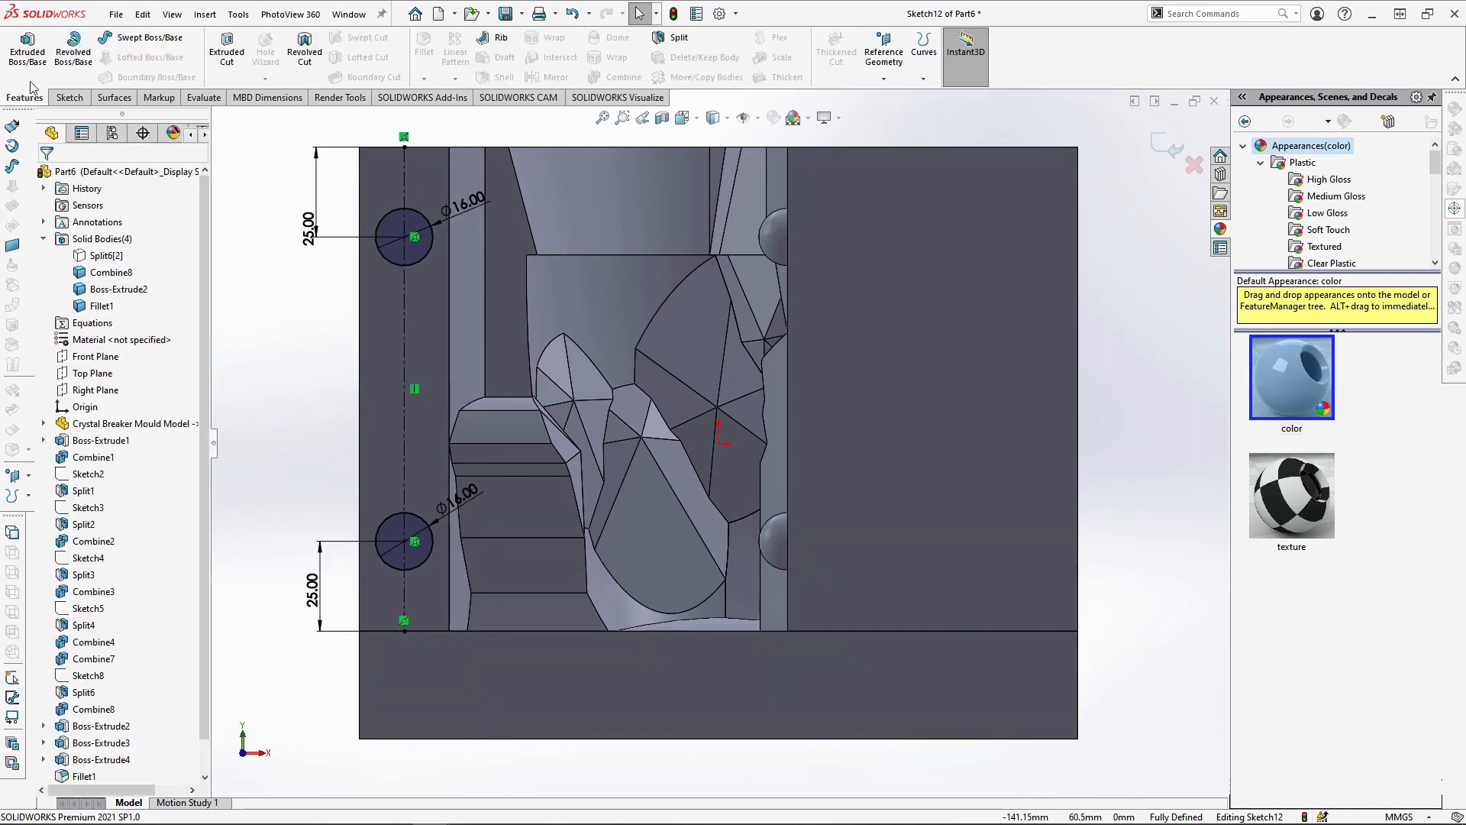
pyautogui.click(27, 52)
pyautogui.click(69, 532)
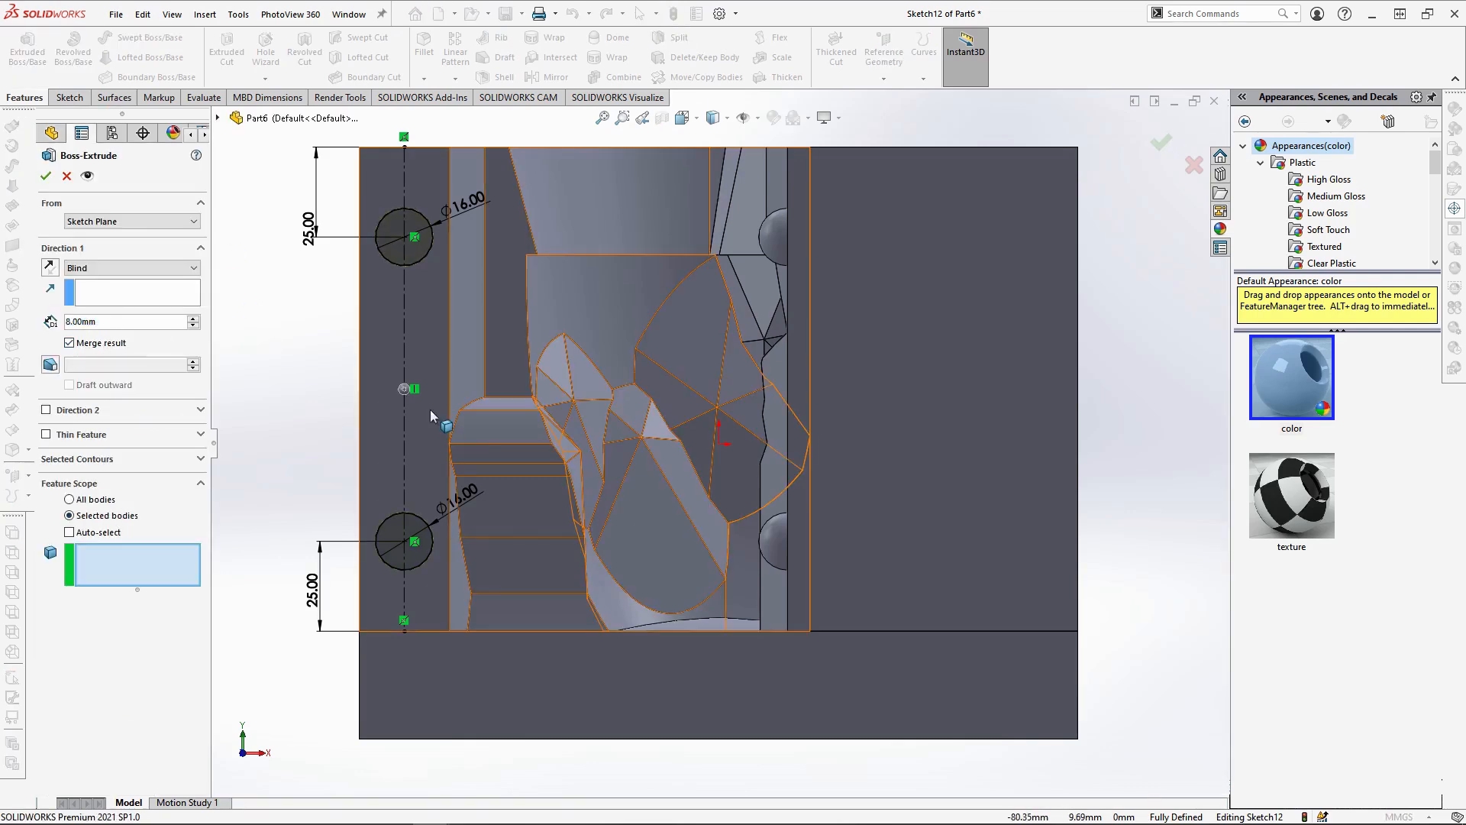
pyautogui.click(435, 441)
pyautogui.rightClick(436, 444)
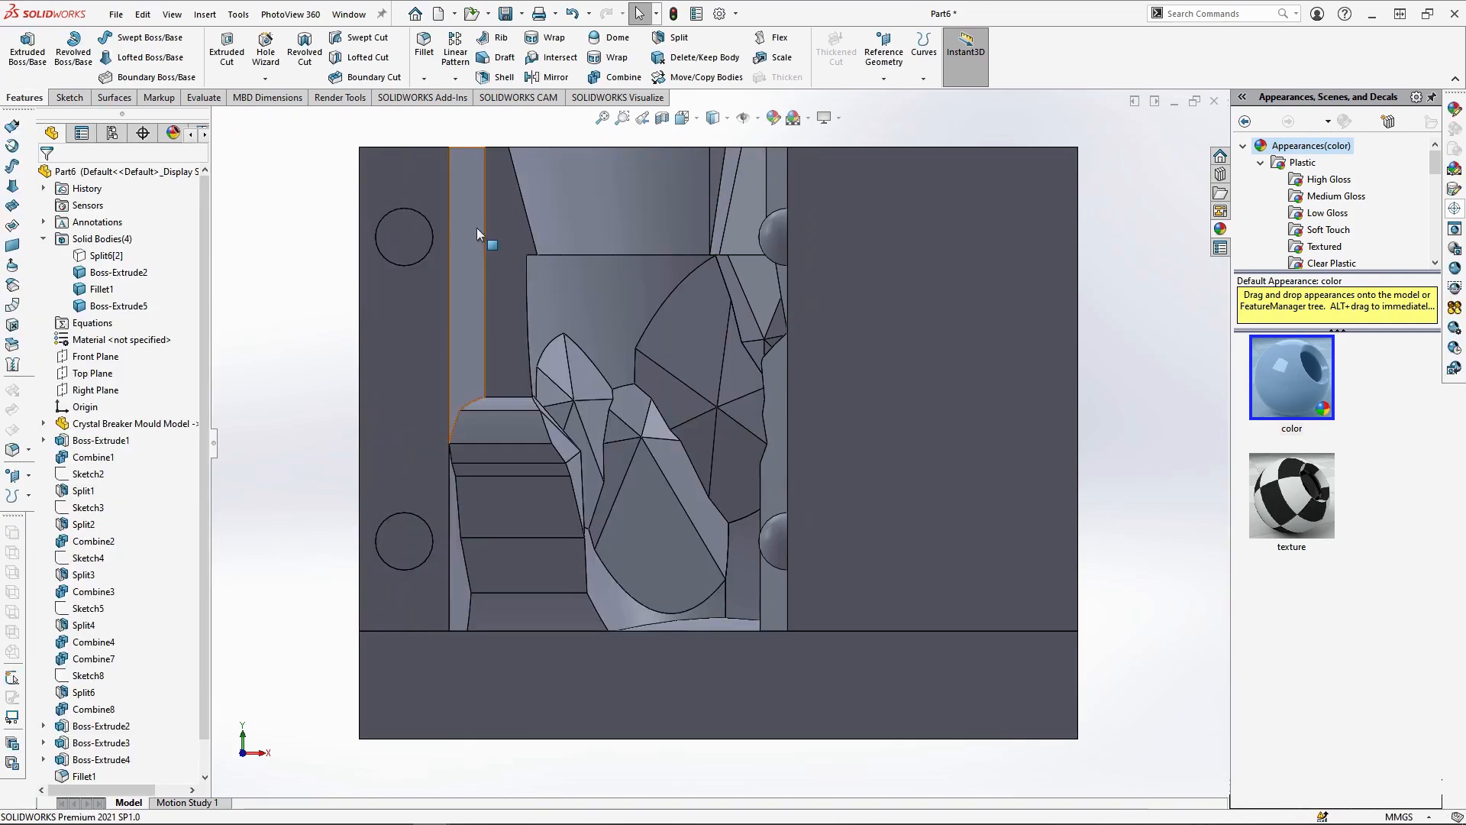
# Round the end faces of the two new pegs on the side mould piece with an 8 mm fillet
pyautogui.click(407, 231)
pyautogui.click(565, 185)
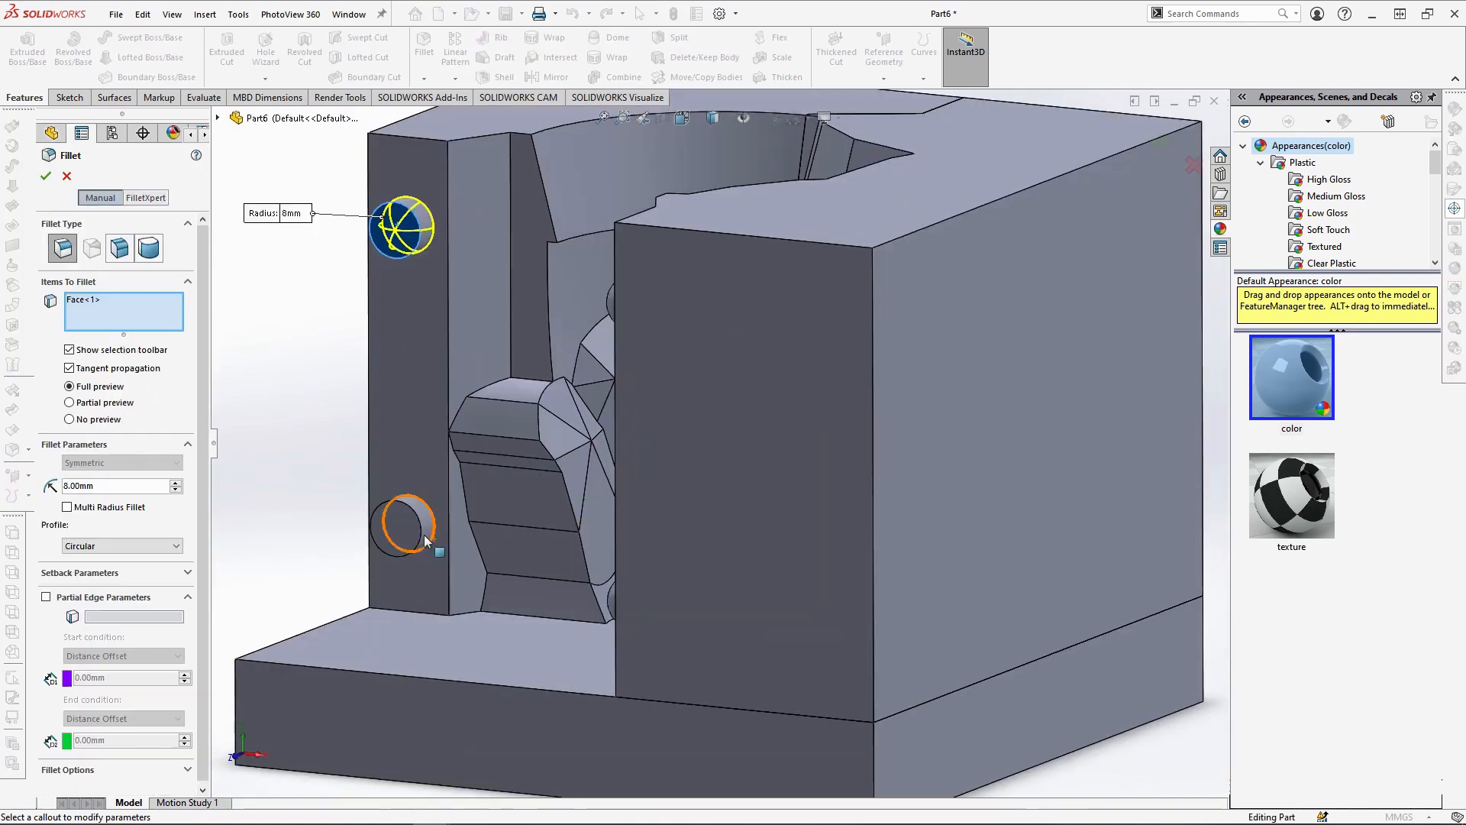
pyautogui.click(398, 525)
pyautogui.rightClick(487, 594)
pyautogui.click(336, 367)
# Hide the two mould pieces that carry pegs and start a sketch on the base's upper face, seen from the Top view
pyautogui.scroll(1, 427, 443)
pyautogui.moveTo(457, 452); pyautogui.dragTo(603, 472, button='middle')
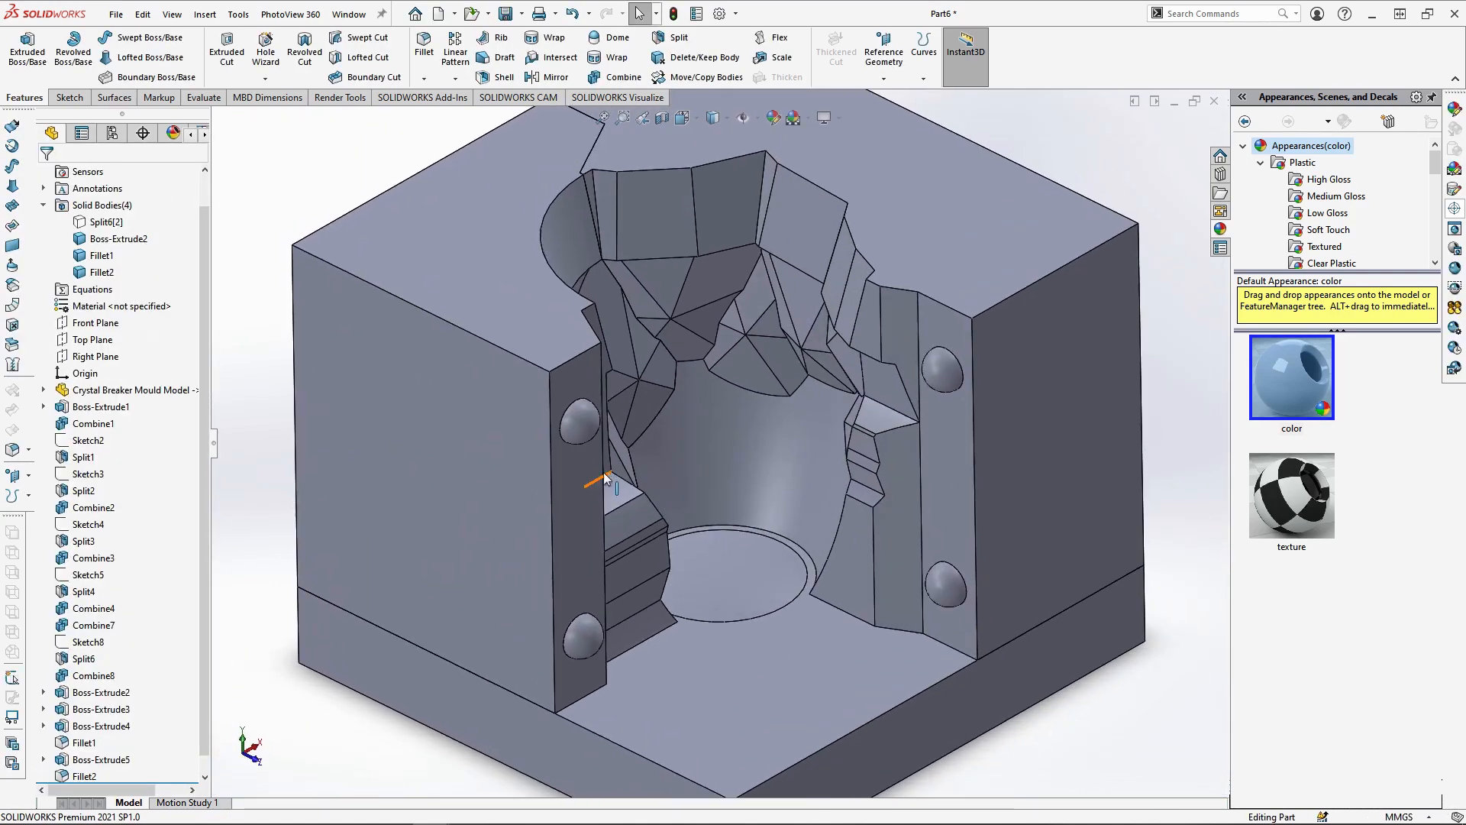
pyautogui.click(516, 475)
pyautogui.keyDown('ctrl'); pyautogui.click(968, 438); pyautogui.keyUp('ctrl')
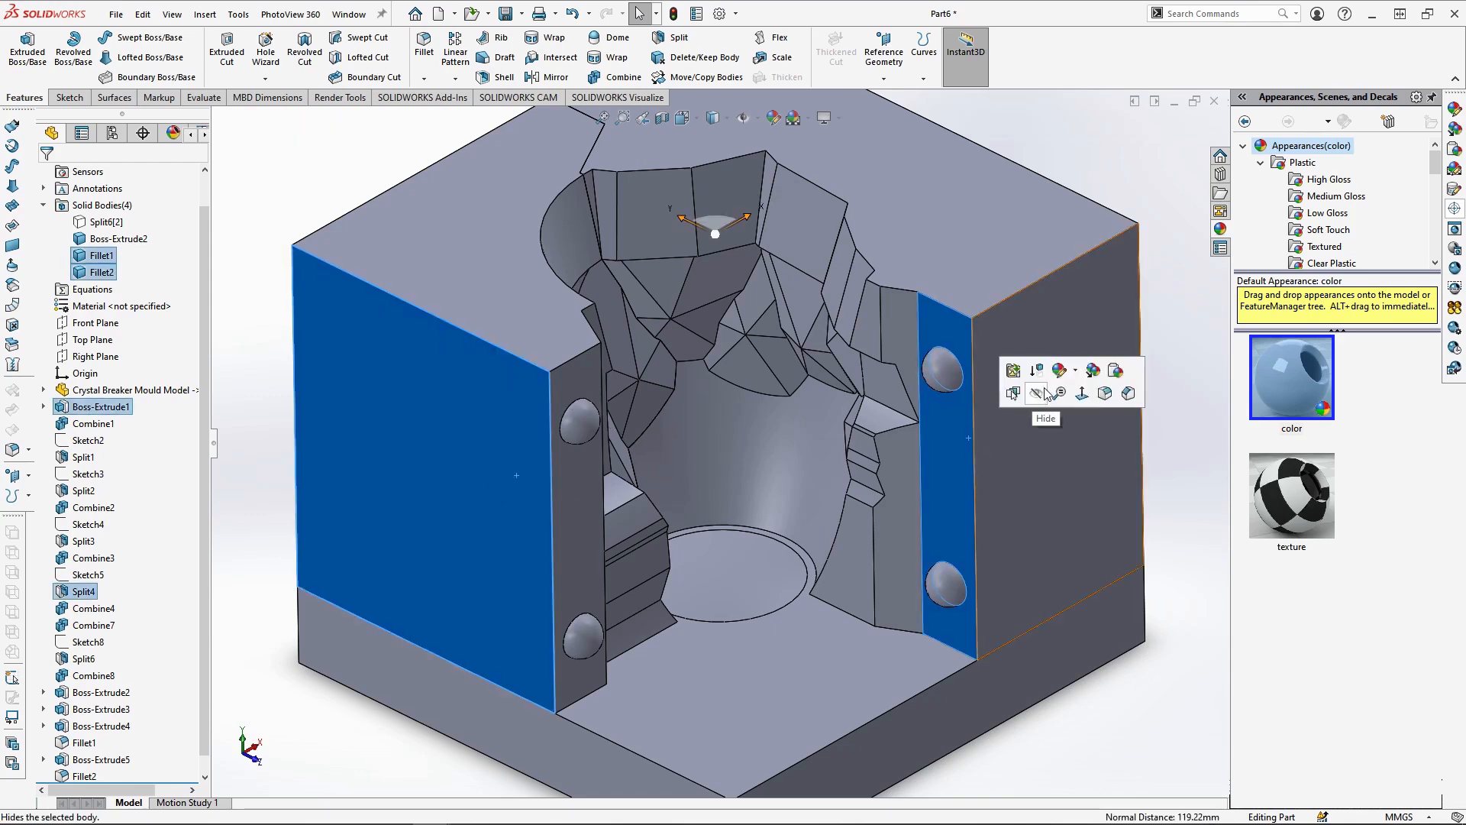
pyautogui.click(1042, 392)
pyautogui.click(795, 640)
pyautogui.click(840, 608)
pyautogui.click(682, 117)
pyautogui.click(705, 161)
# Offset the base's square outline 20 mm inward and make the four offset lines construction geometry
pyautogui.click(115, 59)
pyautogui.click(296, 52)
pyautogui.write('2')
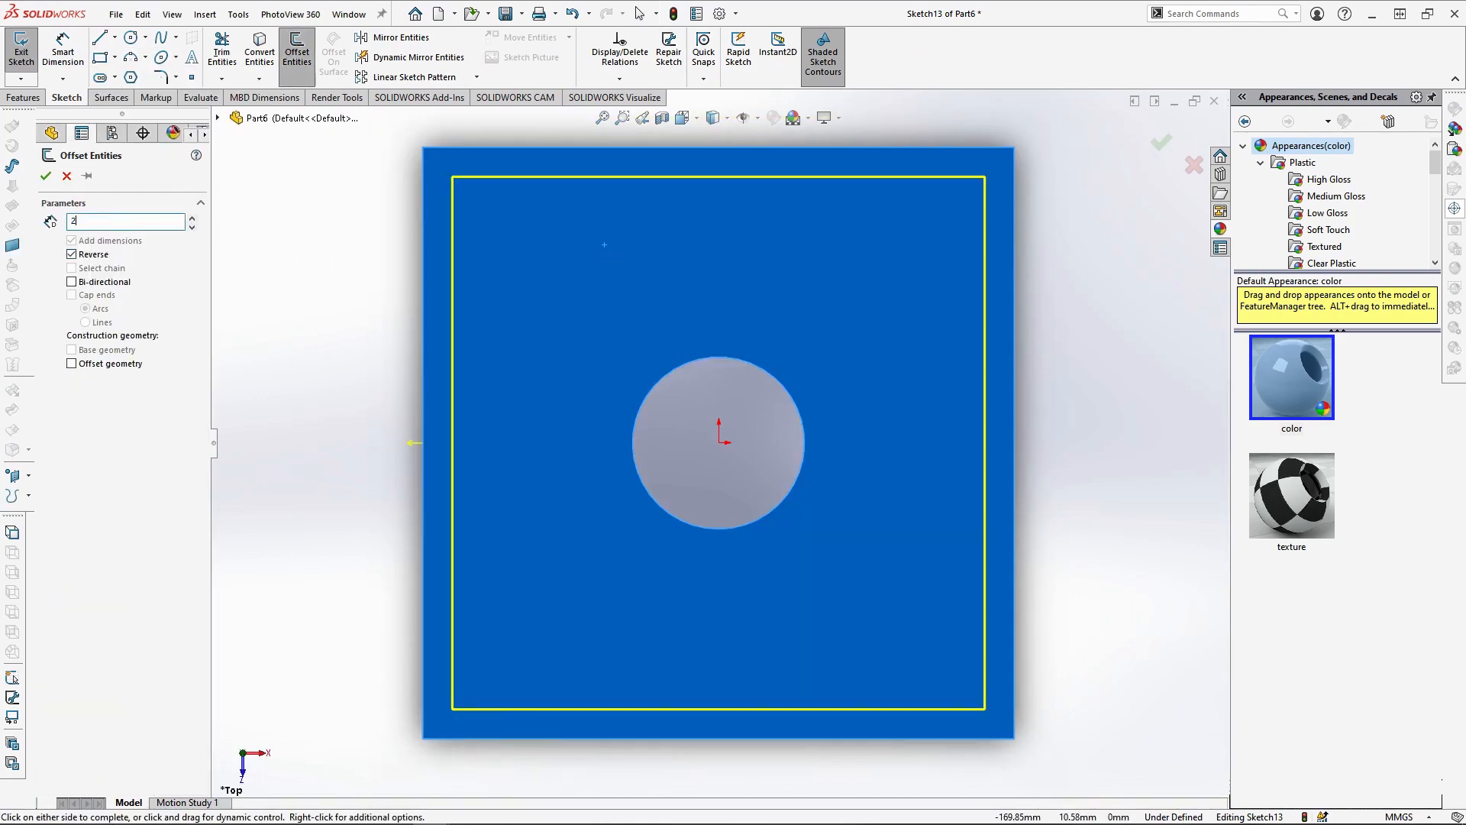
pyautogui.write('0')
pyautogui.press('Return')
pyautogui.click(602, 368)
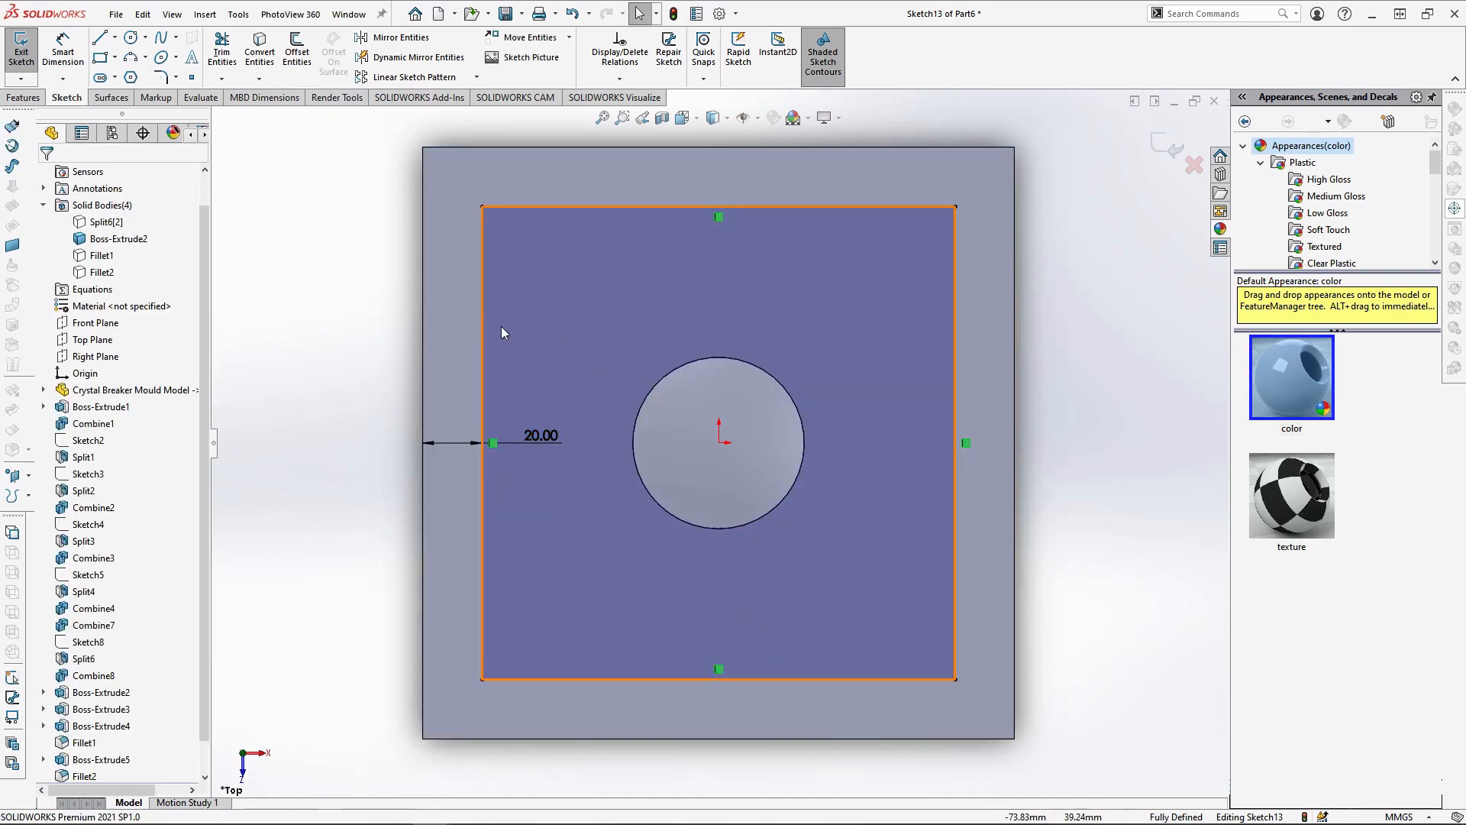
pyautogui.click(98, 564)
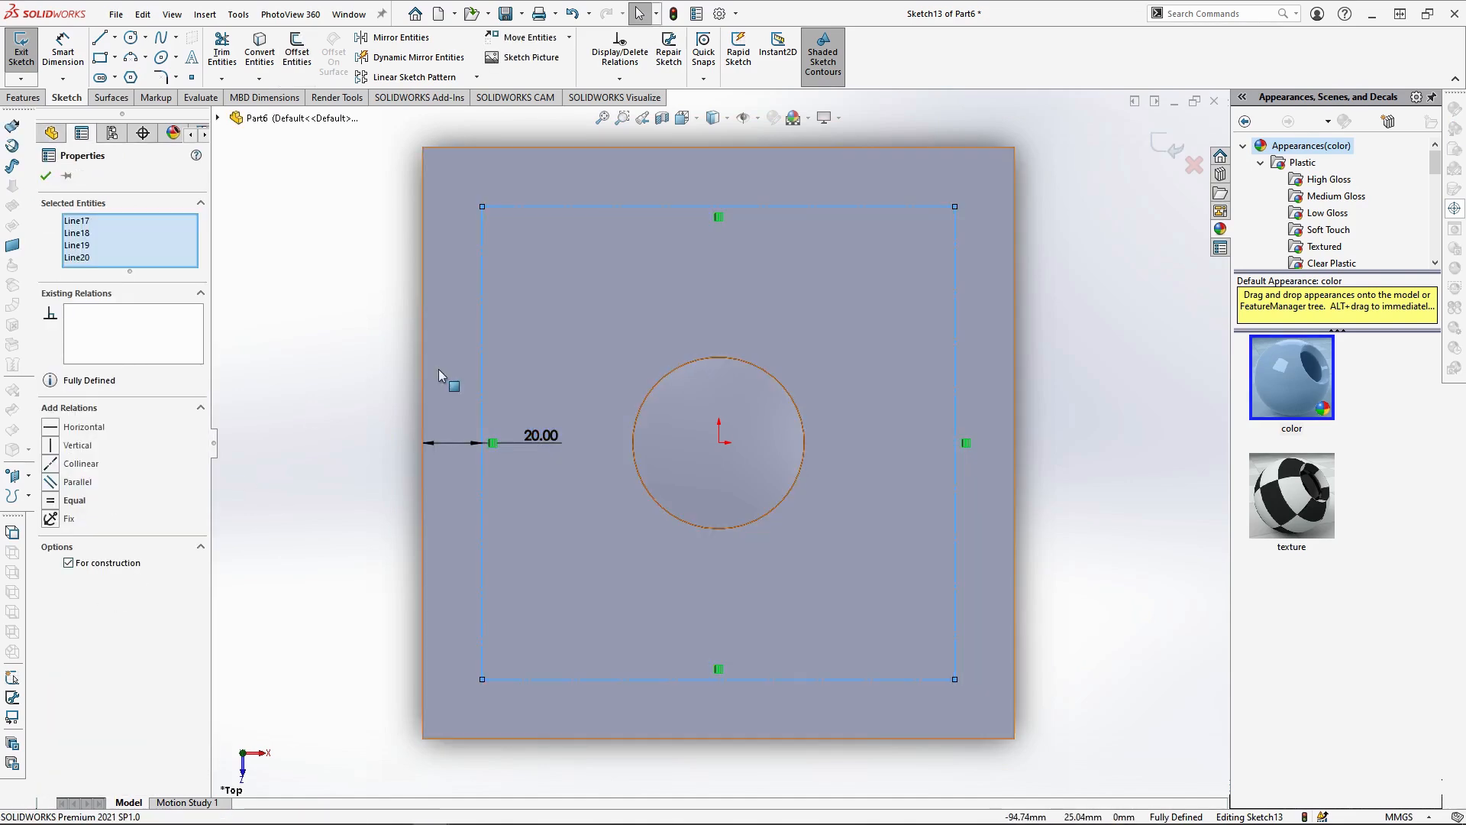
# Draw a 16 mm diameter circle centred on each of the four corners of the construction square
pyautogui.click(131, 37)
pyautogui.click(482, 206)
pyautogui.write('16')
pyautogui.press('Return')
pyautogui.click(955, 206)
pyautogui.write('16')
pyautogui.press('Return')
pyautogui.click(955, 679)
pyautogui.write('16')
pyautogui.press('Return')
pyautogui.click(482, 679)
pyautogui.write('16')
pyautogui.press('Return')
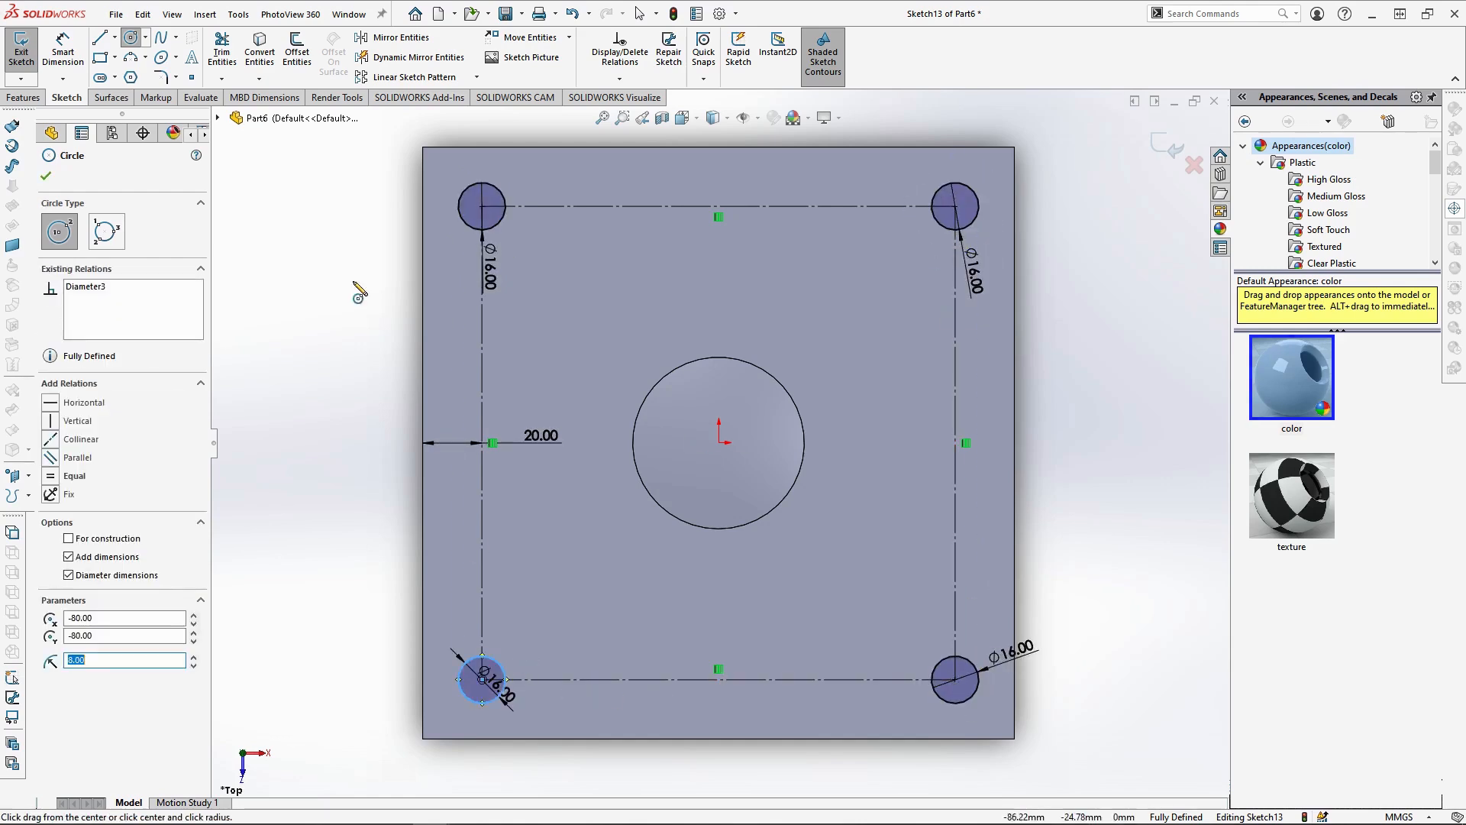
# Extrude the four corner circles 8 mm, merging them only with the base body Boss-Extrude2
pyautogui.click(24, 98)
pyautogui.click(27, 52)
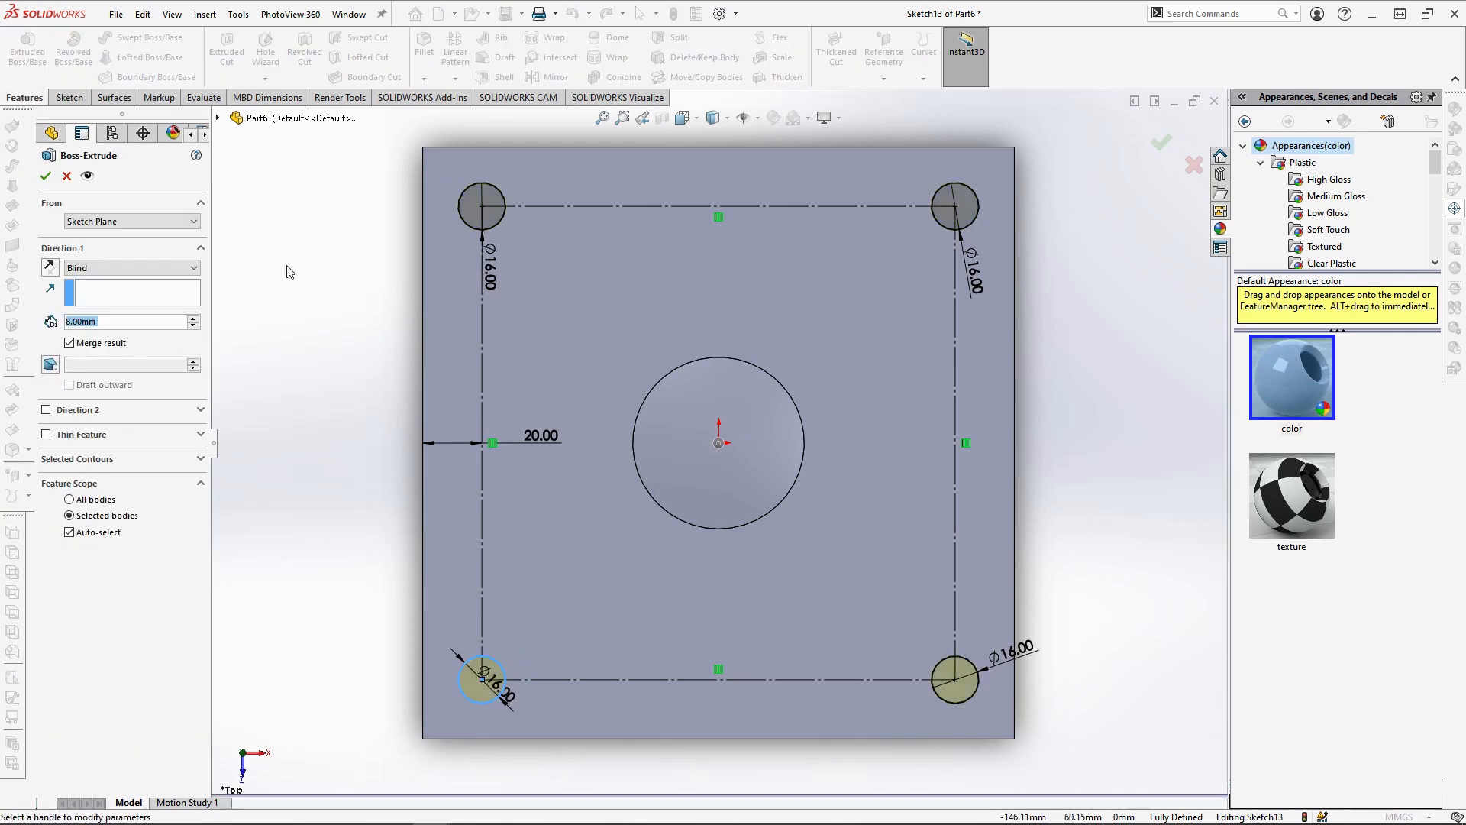
pyautogui.click(104, 532)
pyautogui.click(509, 489)
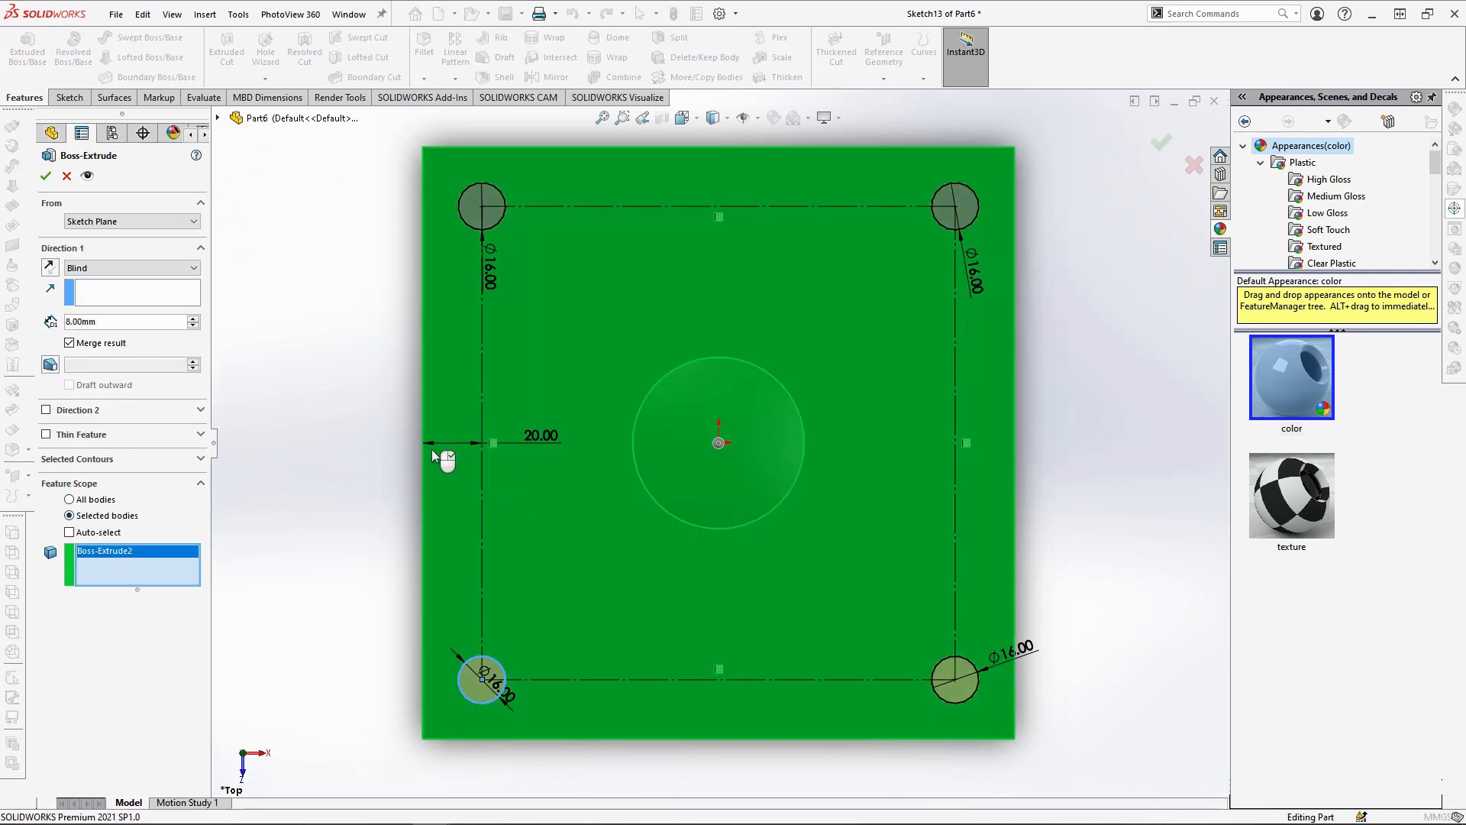
pyautogui.click(45, 176)
# Round the end faces of the base's four corner pegs with an 8 mm fillet
pyautogui.click(488, 194)
pyautogui.click(667, 144)
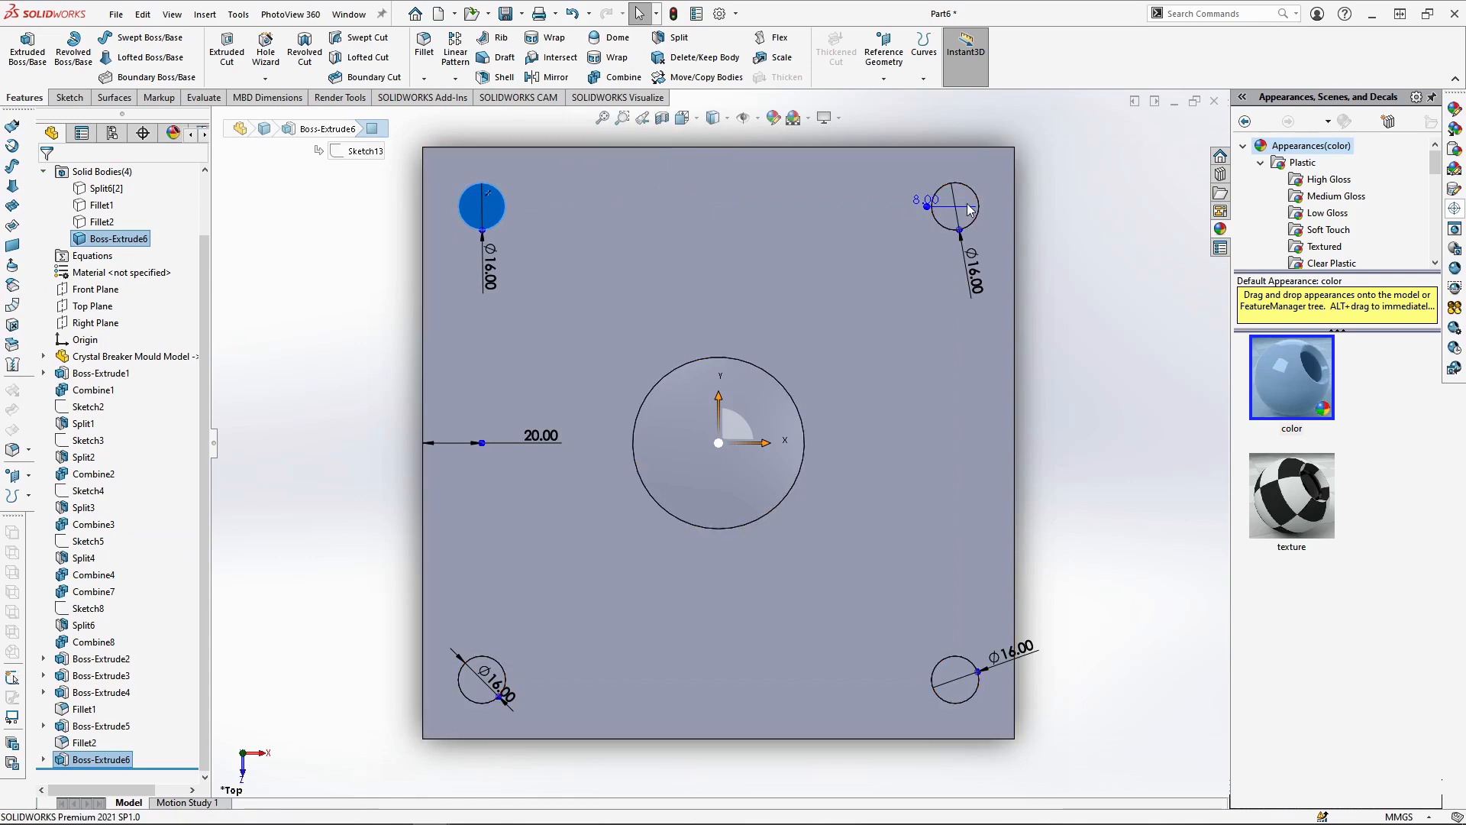
pyautogui.click(967, 209)
pyautogui.click(965, 671)
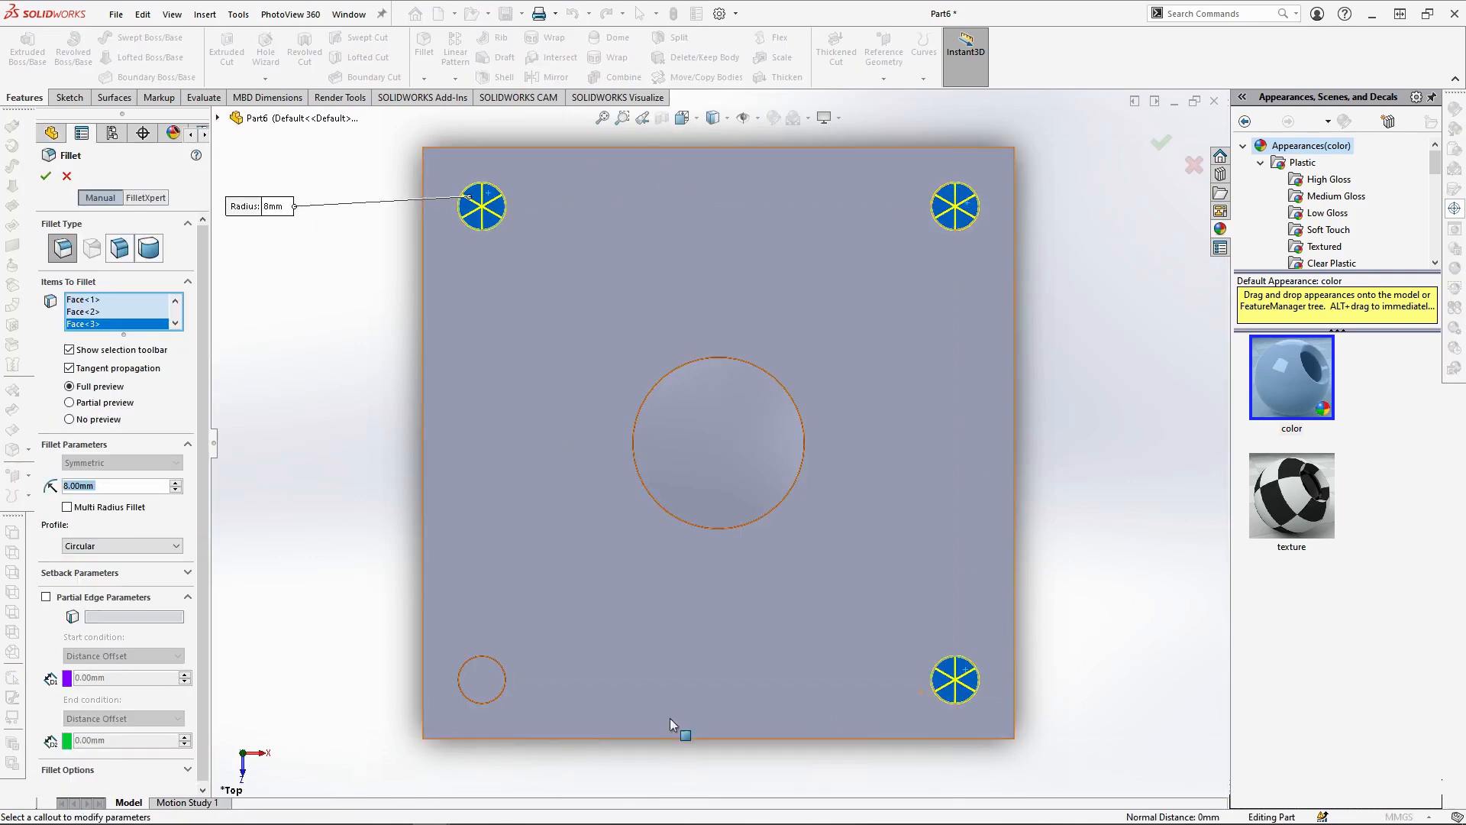
pyautogui.click(483, 680)
pyautogui.press('Return')
pyautogui.moveTo(687, 589); pyautogui.dragTo(737, 550, button='middle')
pyautogui.scroll(2, 121, 277)
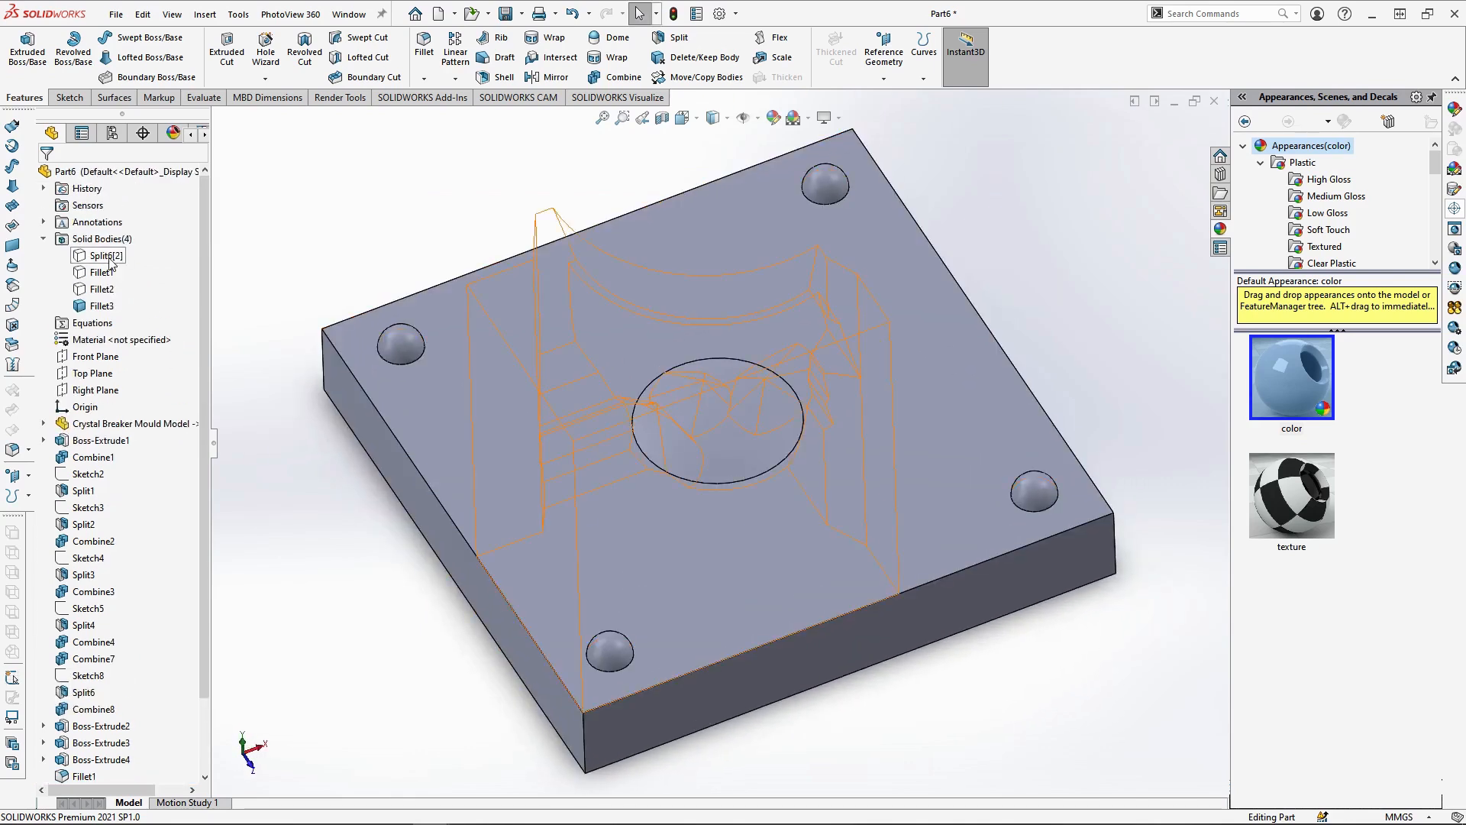
# Show the three hidden mould piece bodies Split6[2], Fillet1 and Fillet2 on the base
pyautogui.click(101, 257)
pyautogui.keyDown('shift'); pyautogui.click(103, 290); pyautogui.keyUp('shift')
pyautogui.click(115, 265)
pyautogui.moveTo(729, 608); pyautogui.dragTo(794, 569, button='middle')
pyautogui.scroll(1, 682, 611)
pyautogui.scroll(-1, 603, 336)
pyautogui.scroll(1, 718, 536)
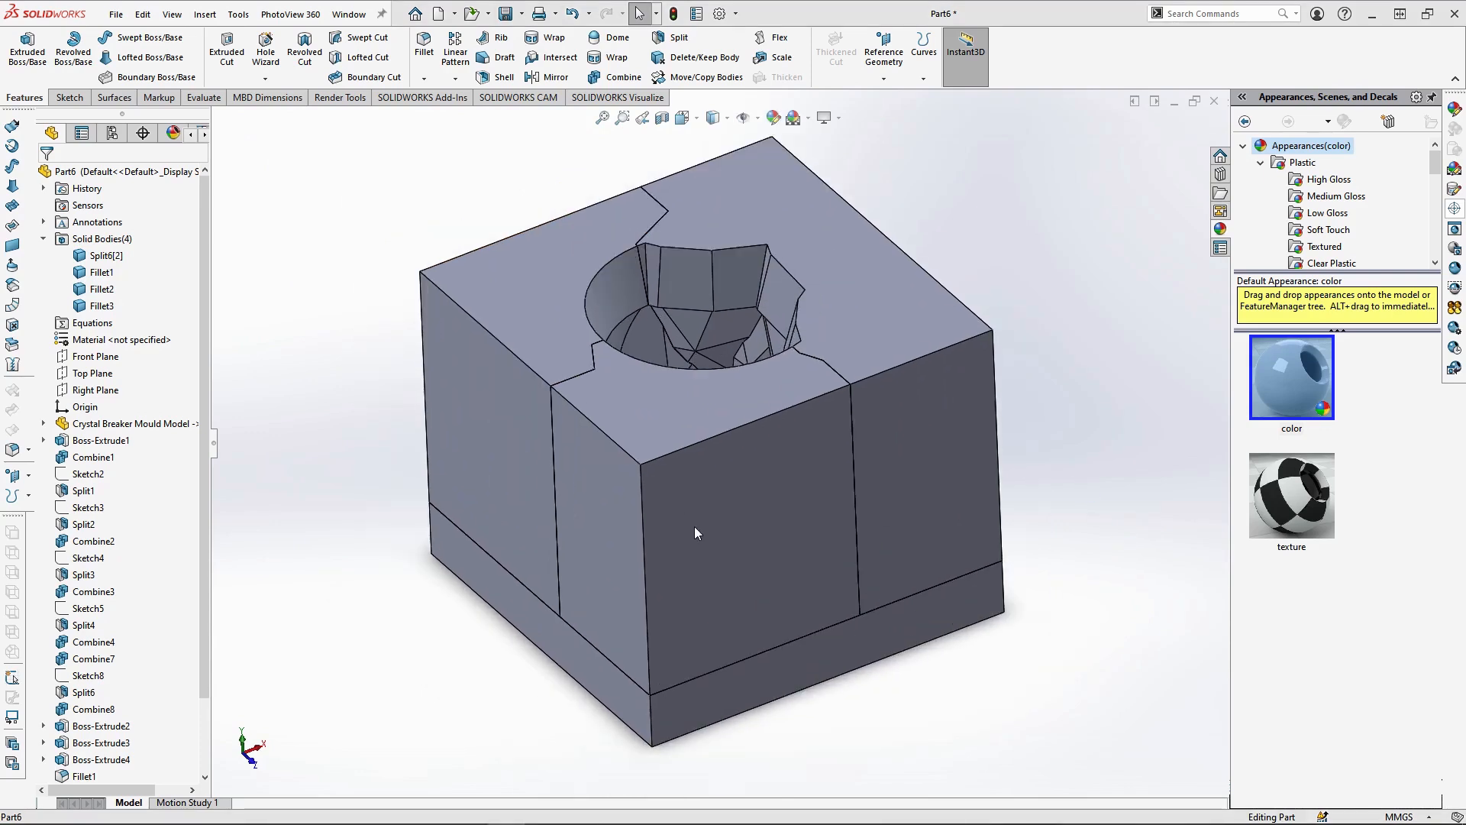
# Examine where the pegs overlap the mould pieces with hidden lines visible, and restore the shaded-with-edges display
pyautogui.click(714, 202)
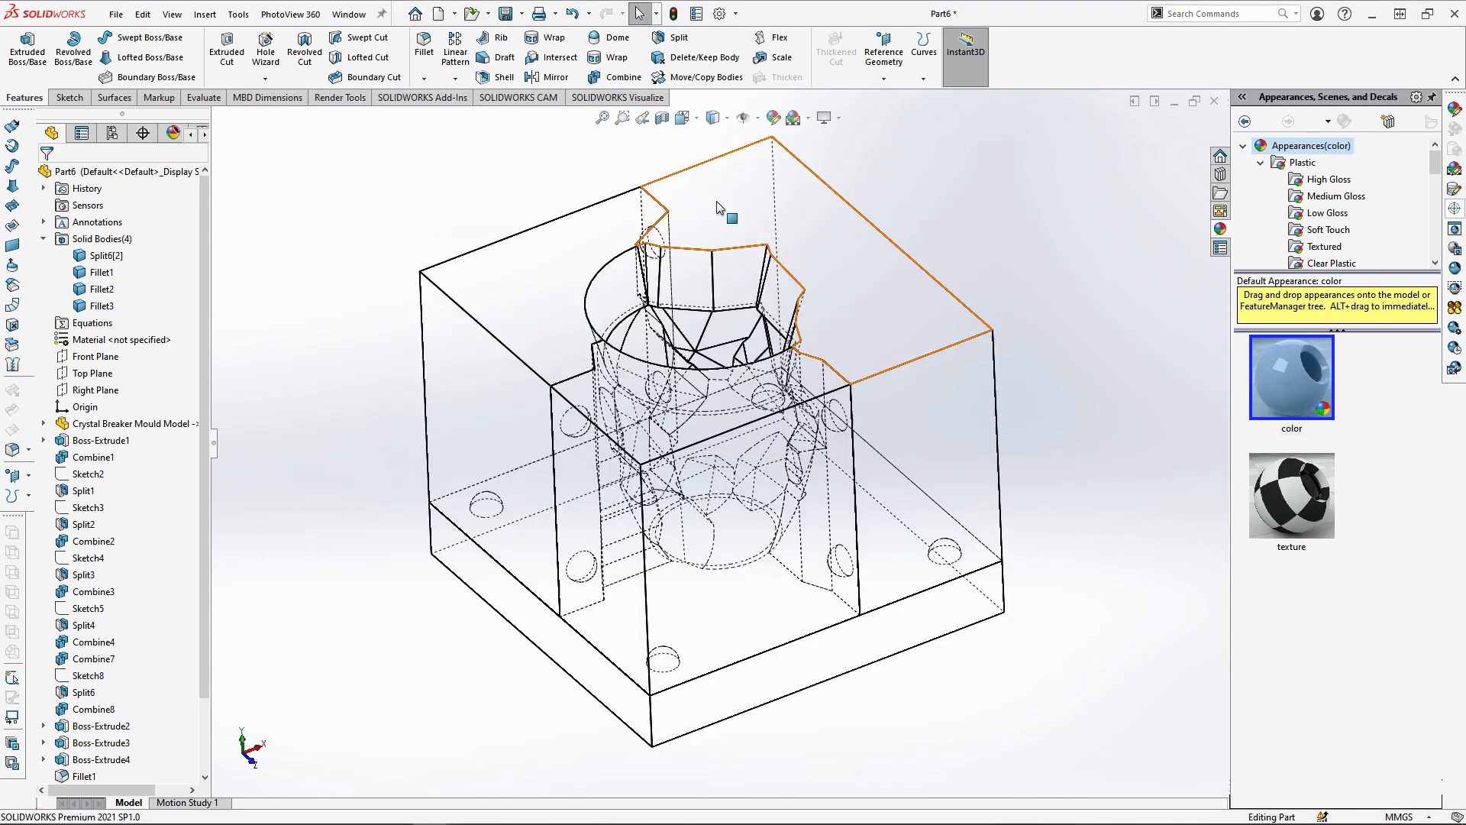
pyautogui.moveTo(976, 328)
pyautogui.mouseDown(button='middle')
pyautogui.moveTo(984, 317)
pyautogui.moveTo(996, 333)
pyautogui.mouseUp(button='middle')
pyautogui.click(712, 119)
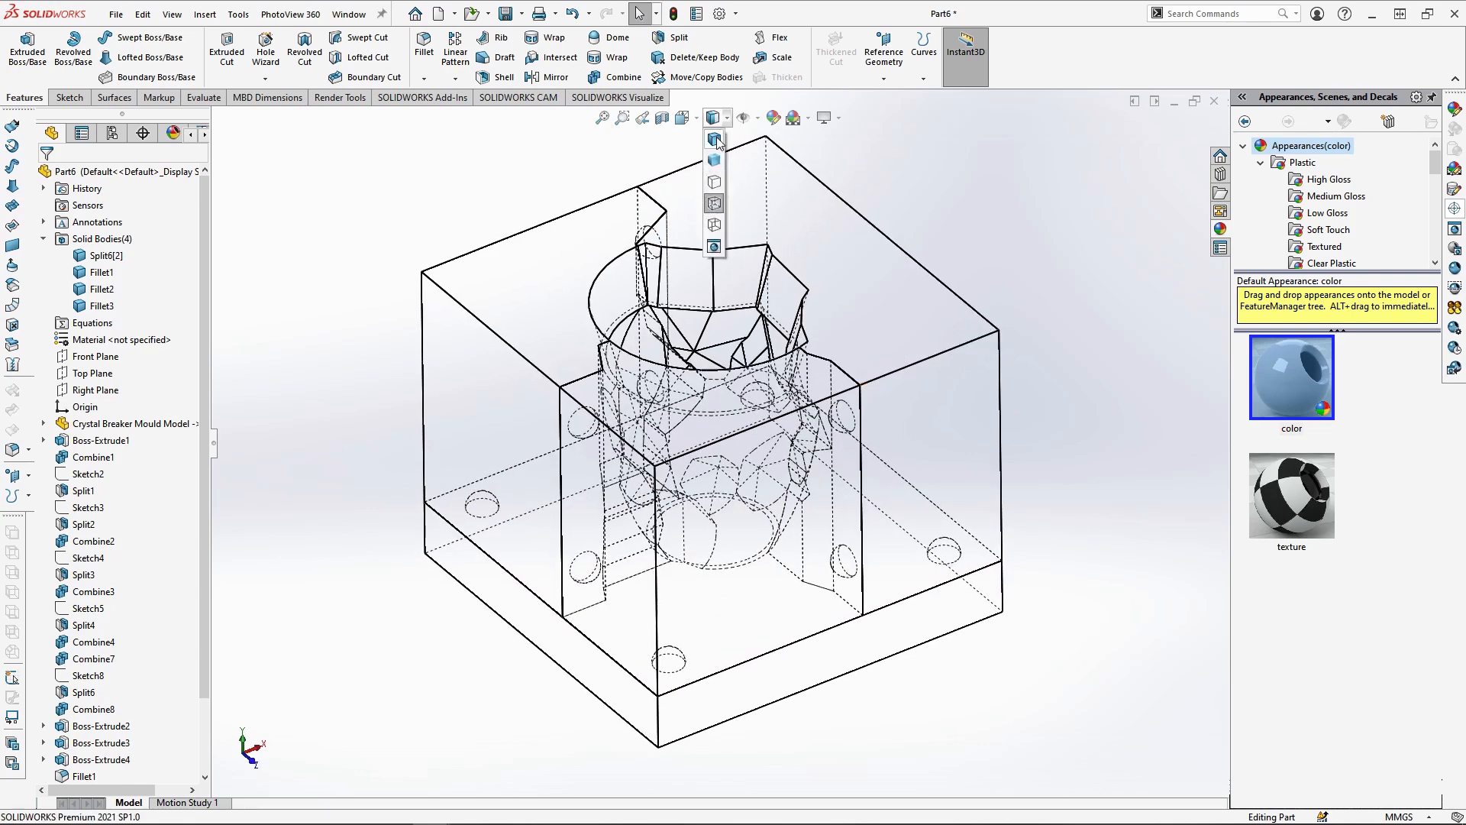
pyautogui.click(718, 145)
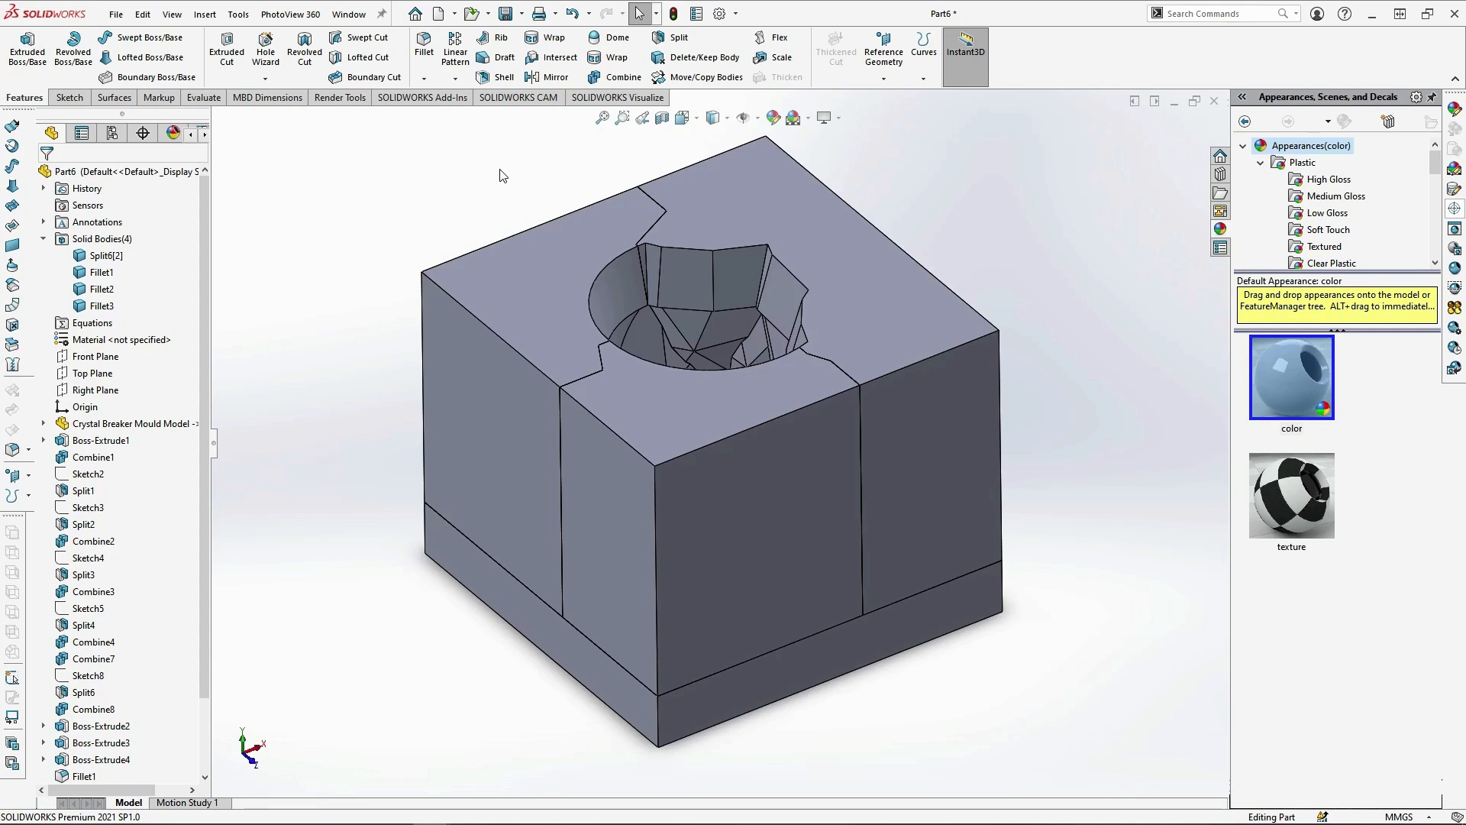
# Make three copies of the base body Fillet3 in place, with no translation
pyautogui.click(696, 76)
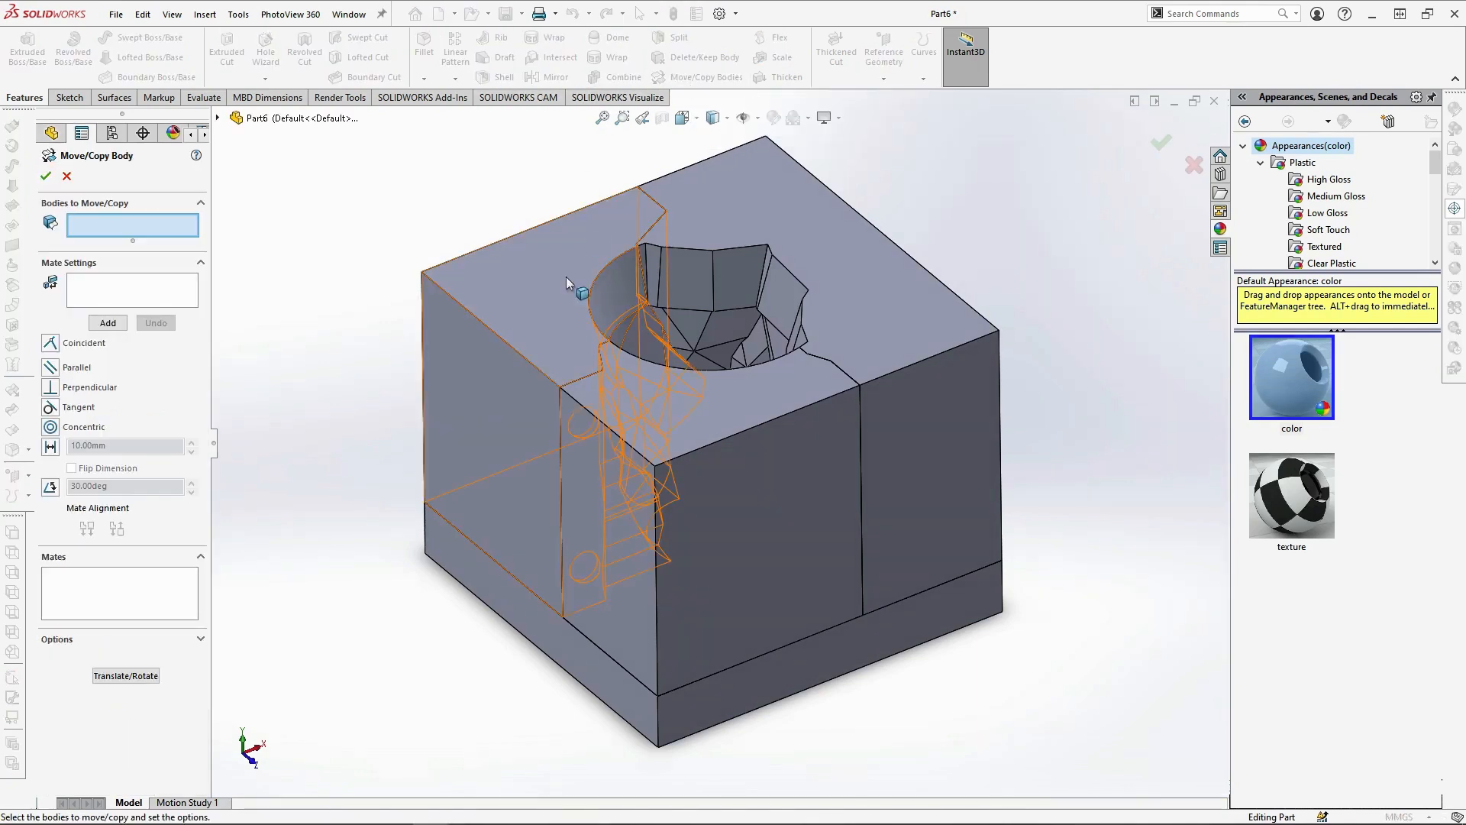
pyautogui.click(535, 624)
pyautogui.click(127, 678)
pyautogui.click(71, 256)
pyautogui.click(191, 273)
pyautogui.click(192, 274)
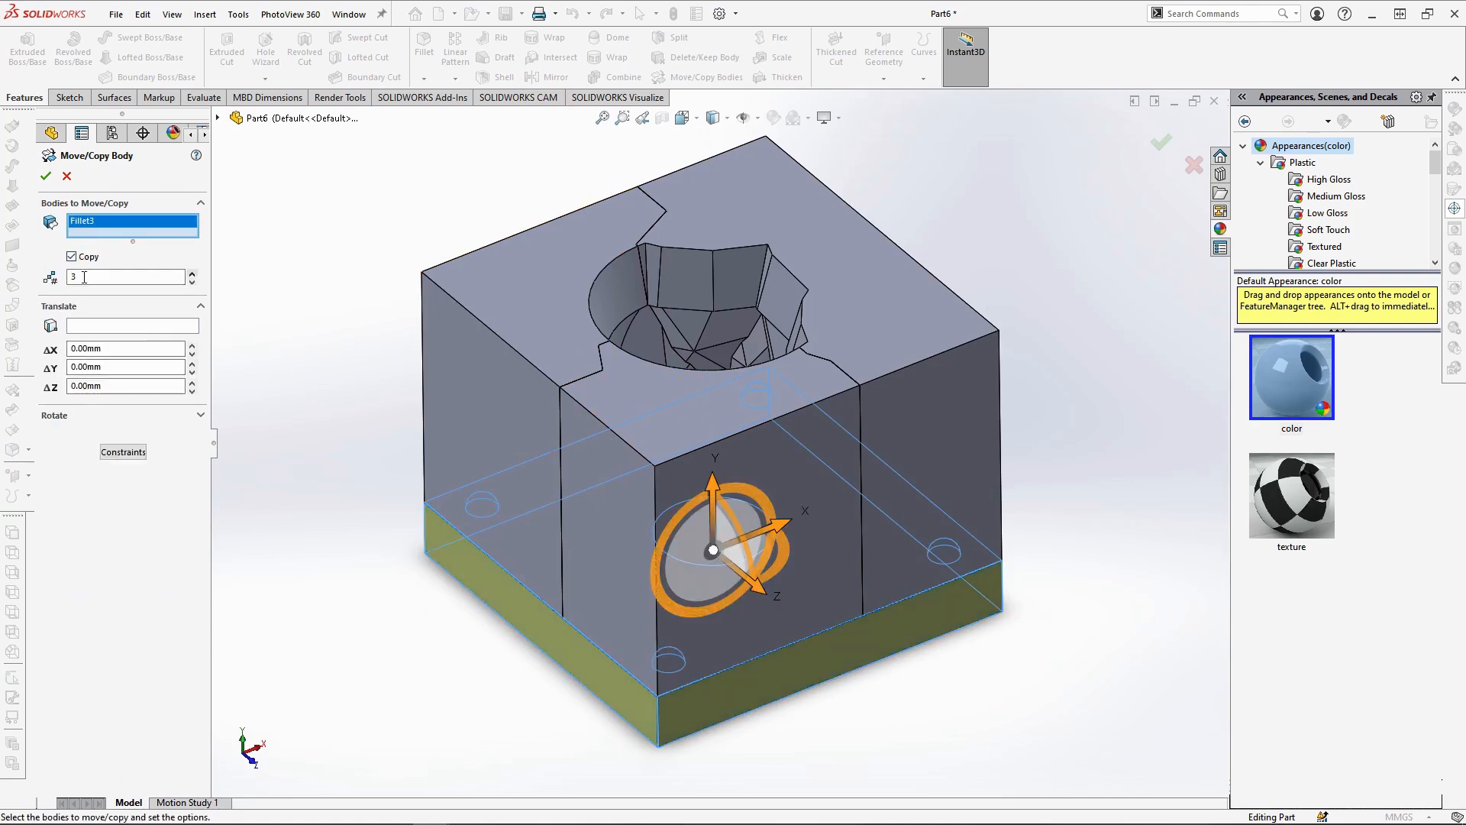
pyautogui.click(46, 177)
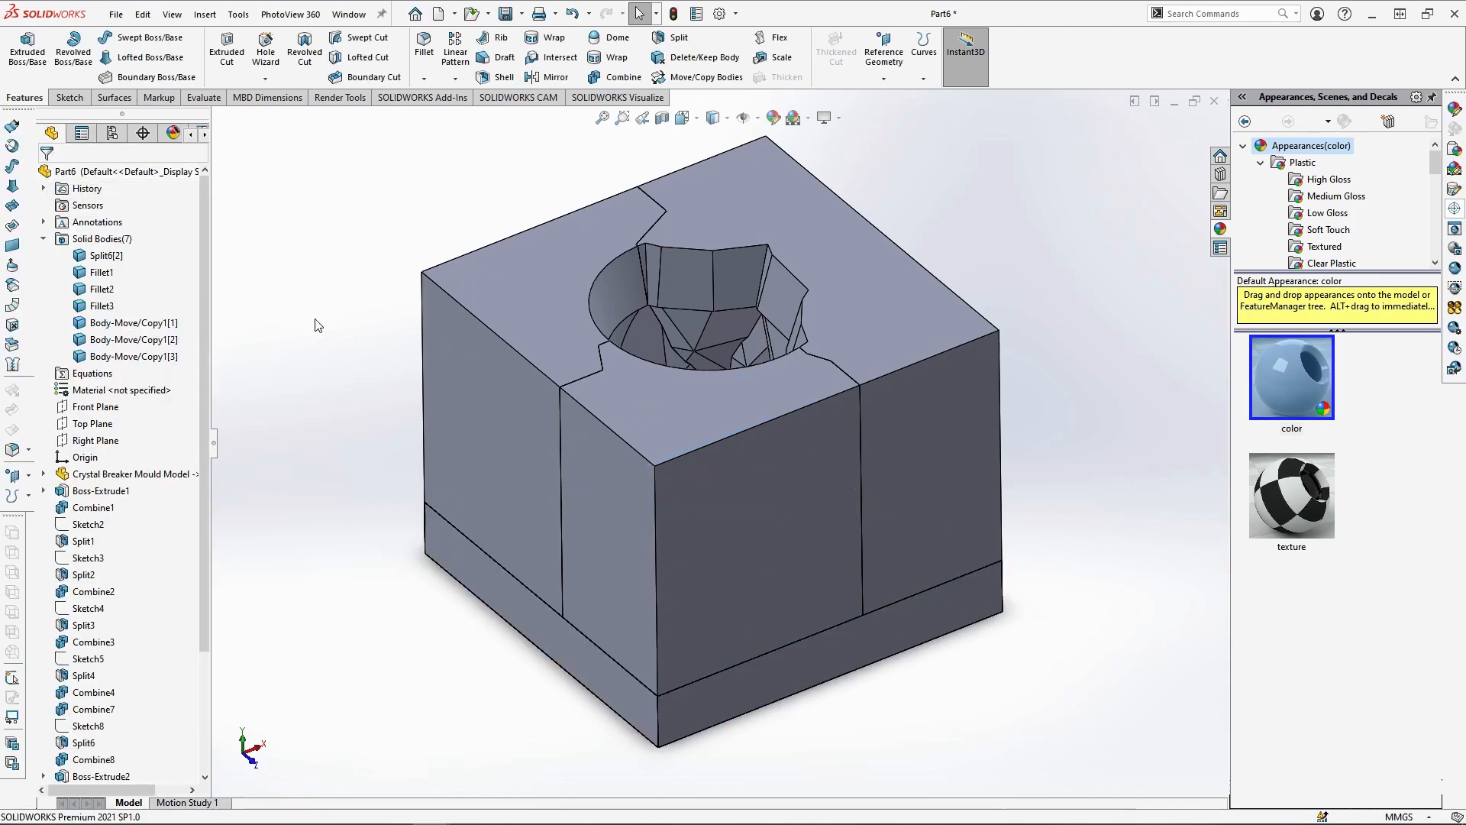
# Subtract one base copy from the Fillet1 mould piece with a Combine operation
pyautogui.click(624, 77)
pyautogui.click(91, 235)
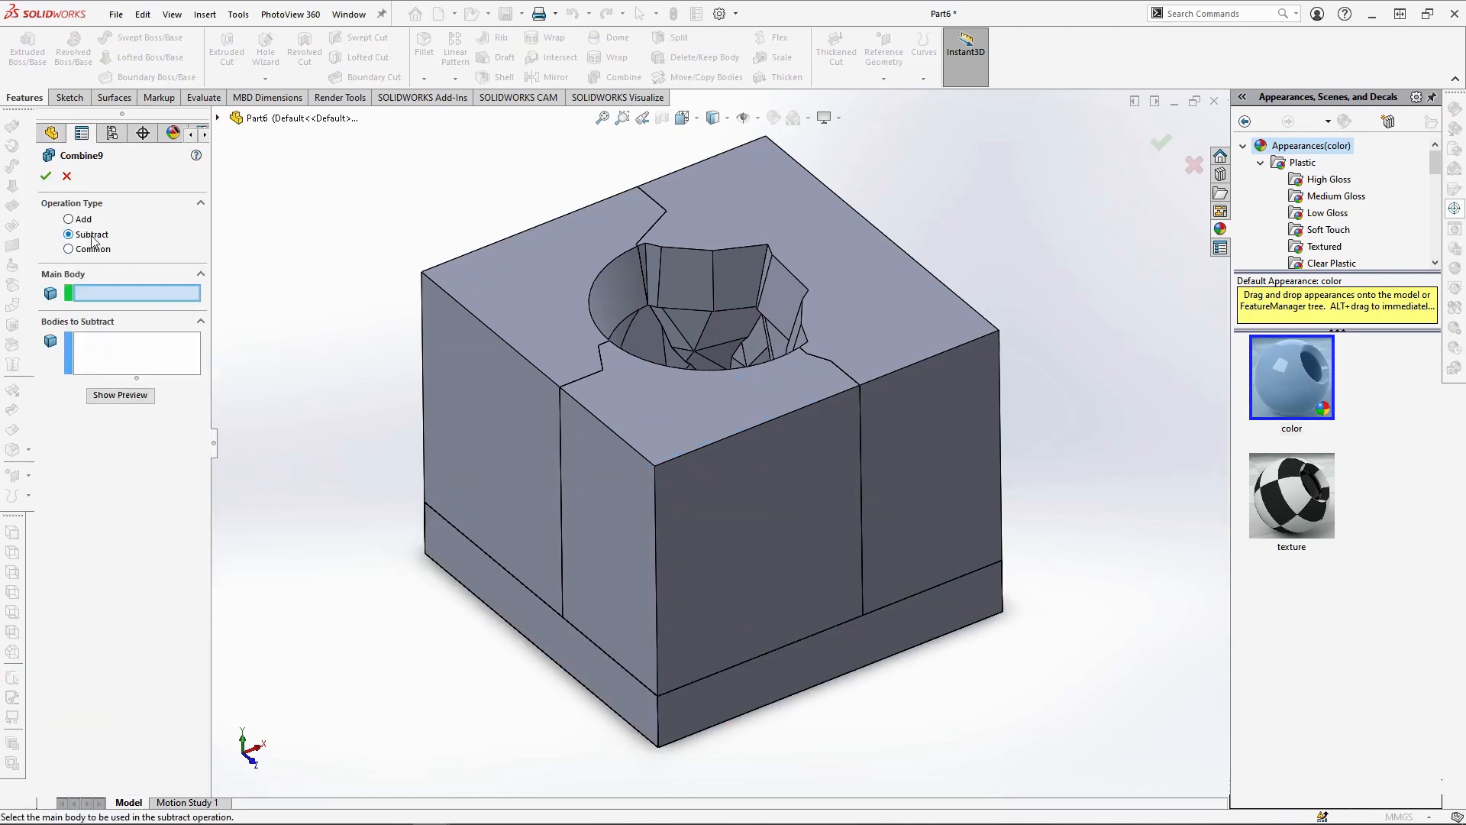
pyautogui.click(900, 369)
pyautogui.click(831, 653)
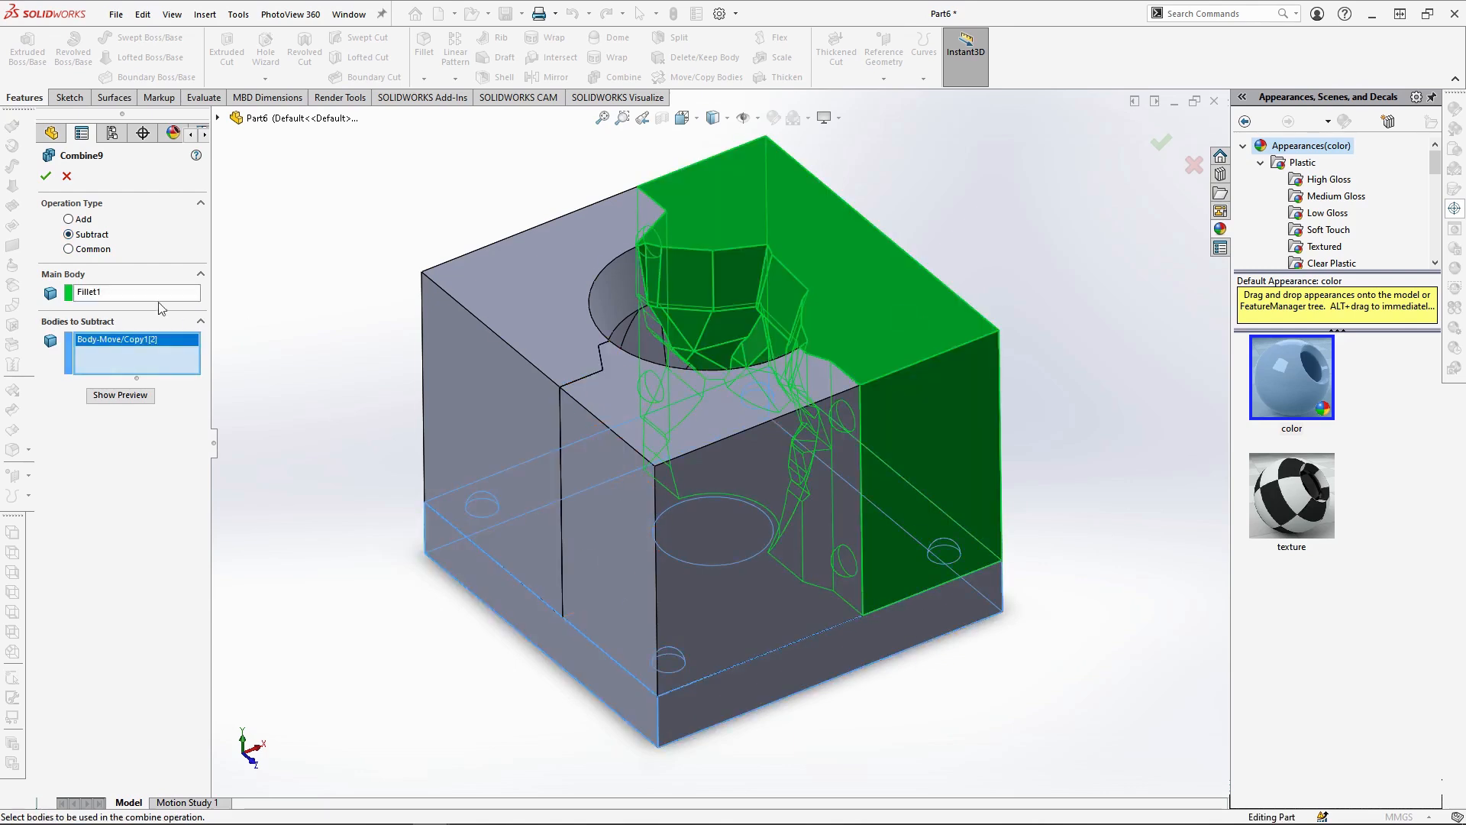
pyautogui.click(46, 177)
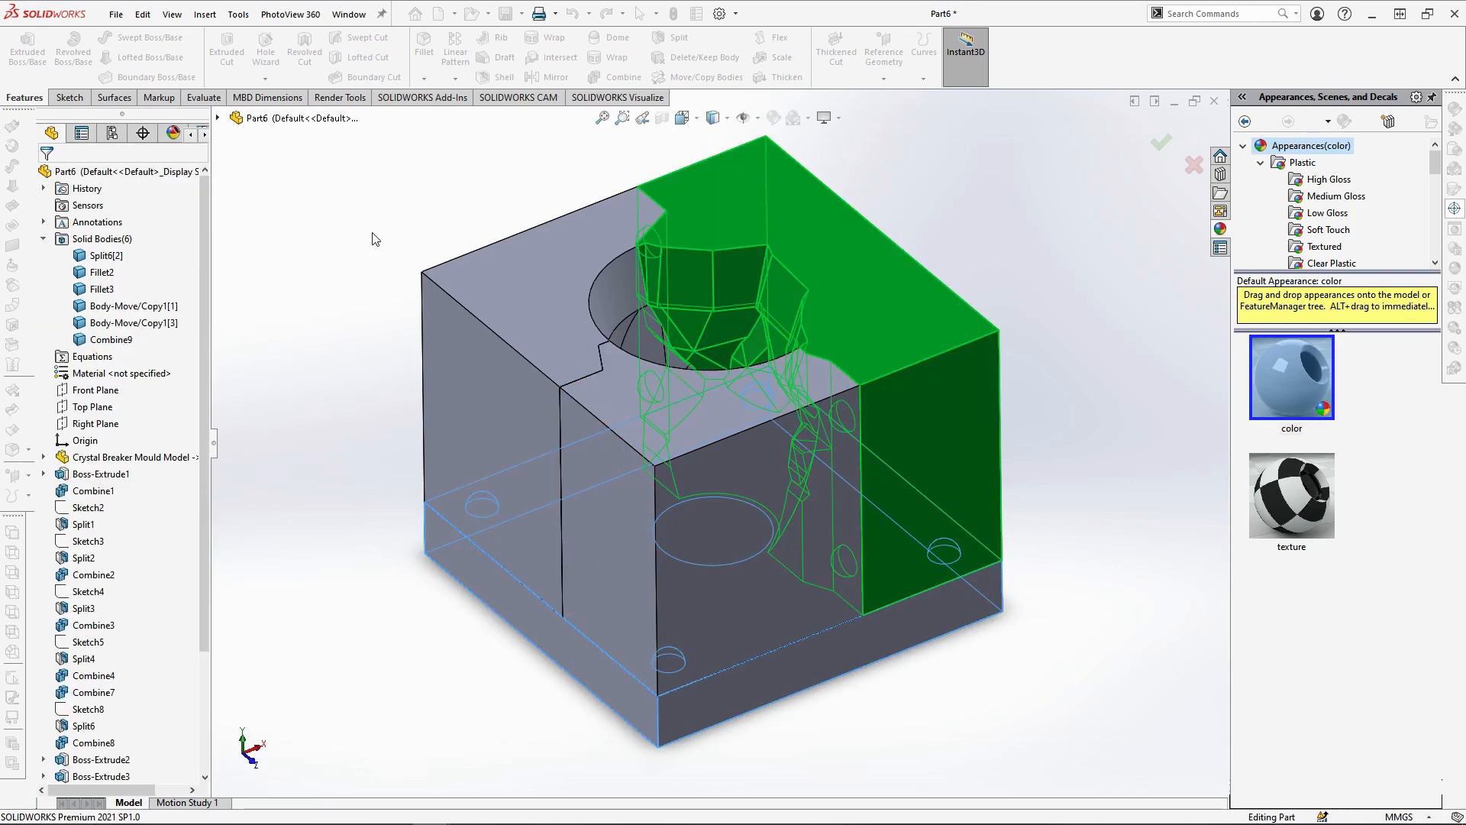
# Subtract one base copy from the Fillet2 mould piece and another base body from the Split6[2] piece
pyautogui.click(607, 77)
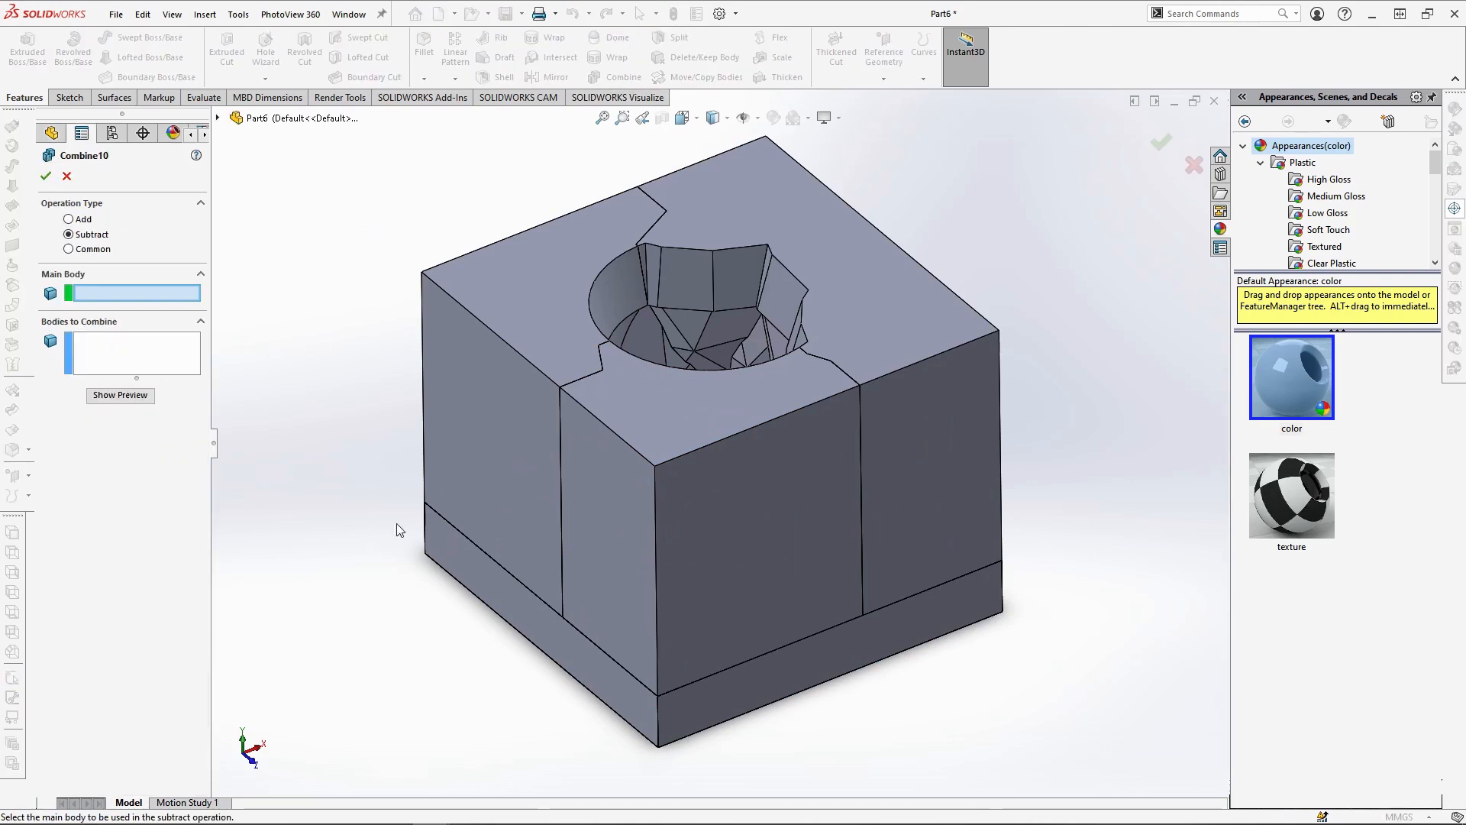
pyautogui.click(521, 524)
pyautogui.click(492, 596)
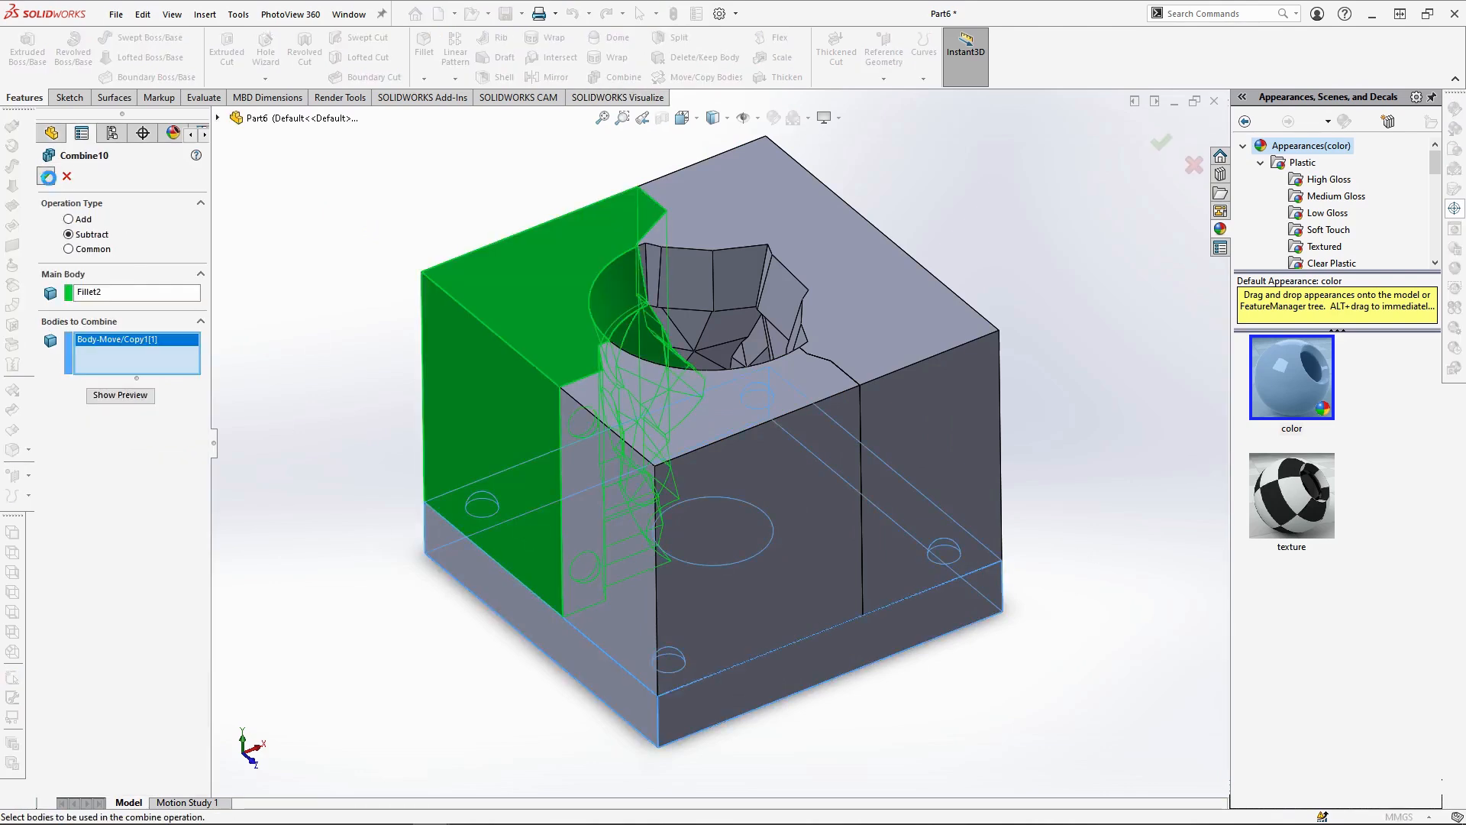
pyautogui.click(47, 177)
pyautogui.click(607, 77)
pyautogui.click(657, 437)
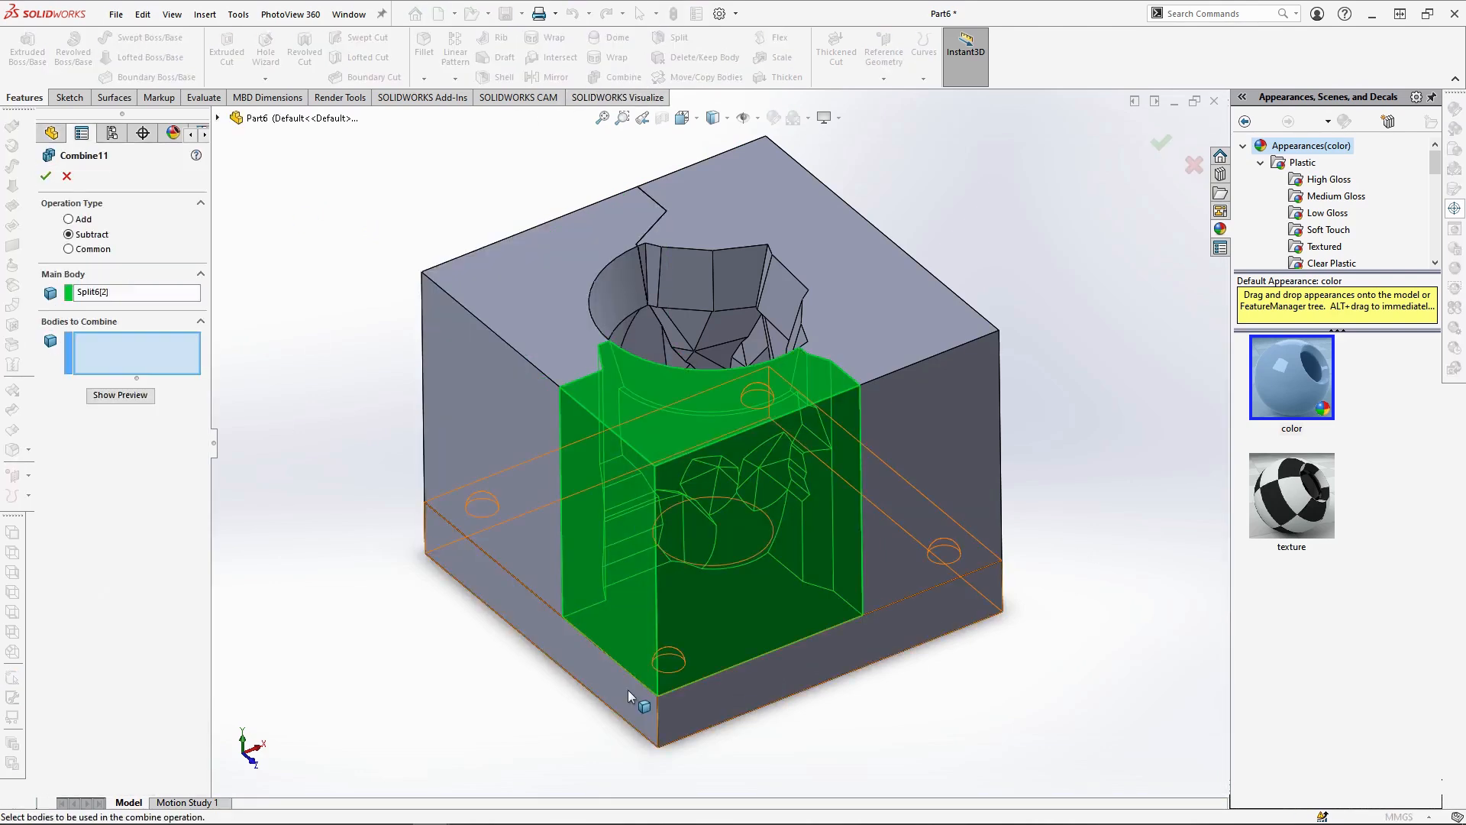
pyautogui.click(627, 691)
pyautogui.click(47, 176)
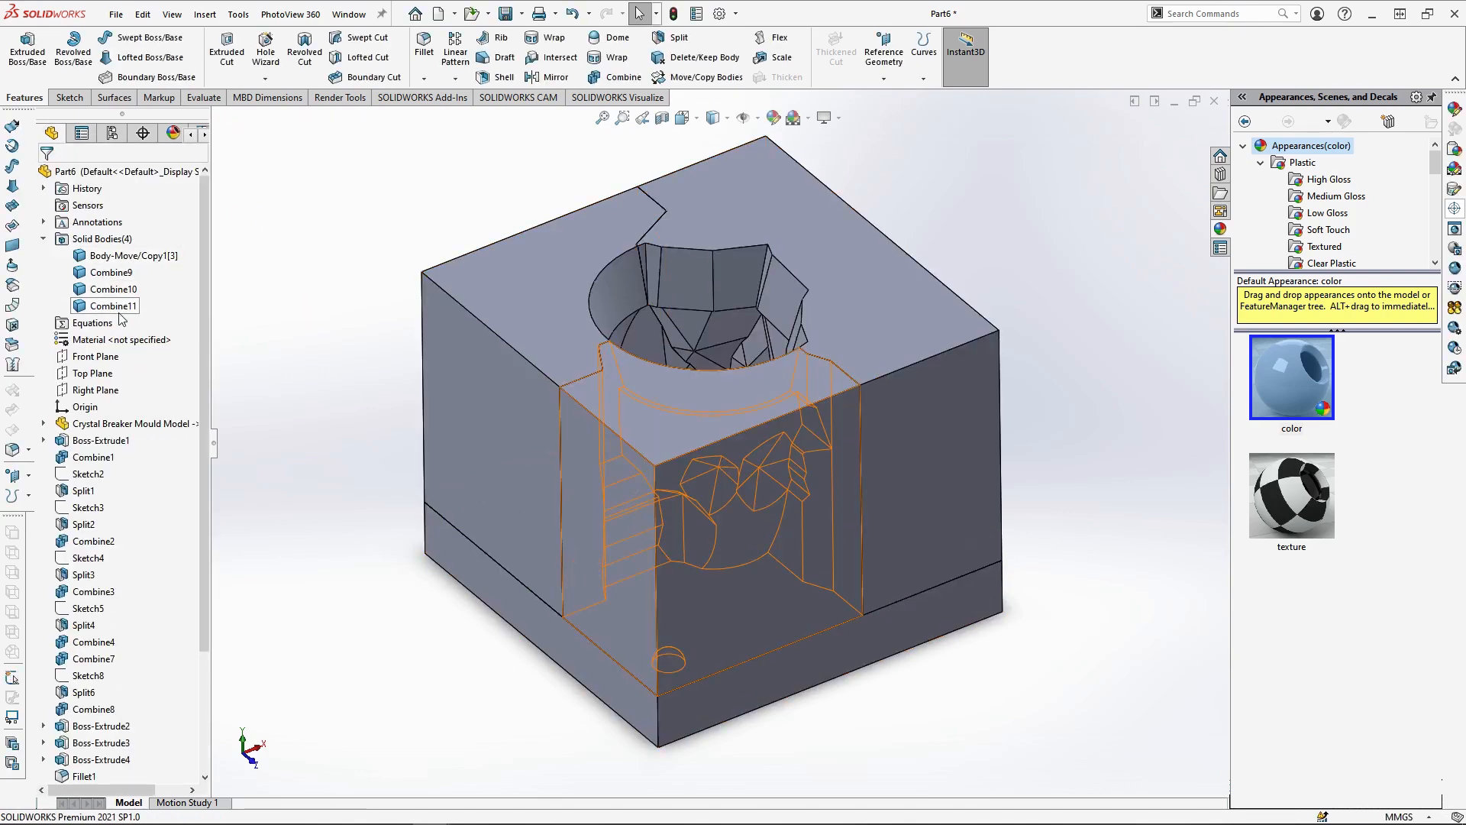
# Make two copies of the mould piece body Combine9 in place, with no translation
pyautogui.click(678, 75)
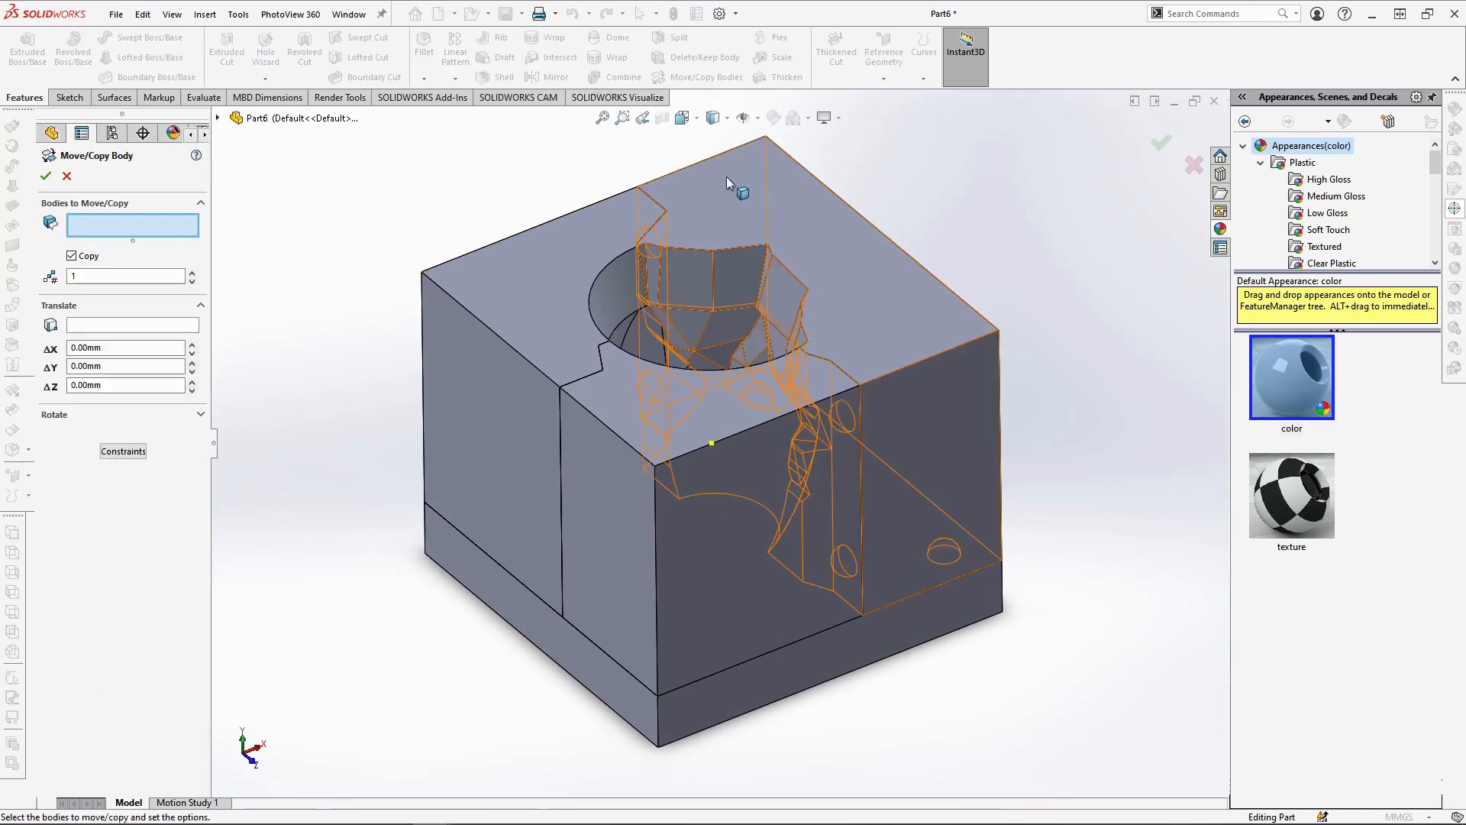
pyautogui.click(816, 236)
pyautogui.click(192, 273)
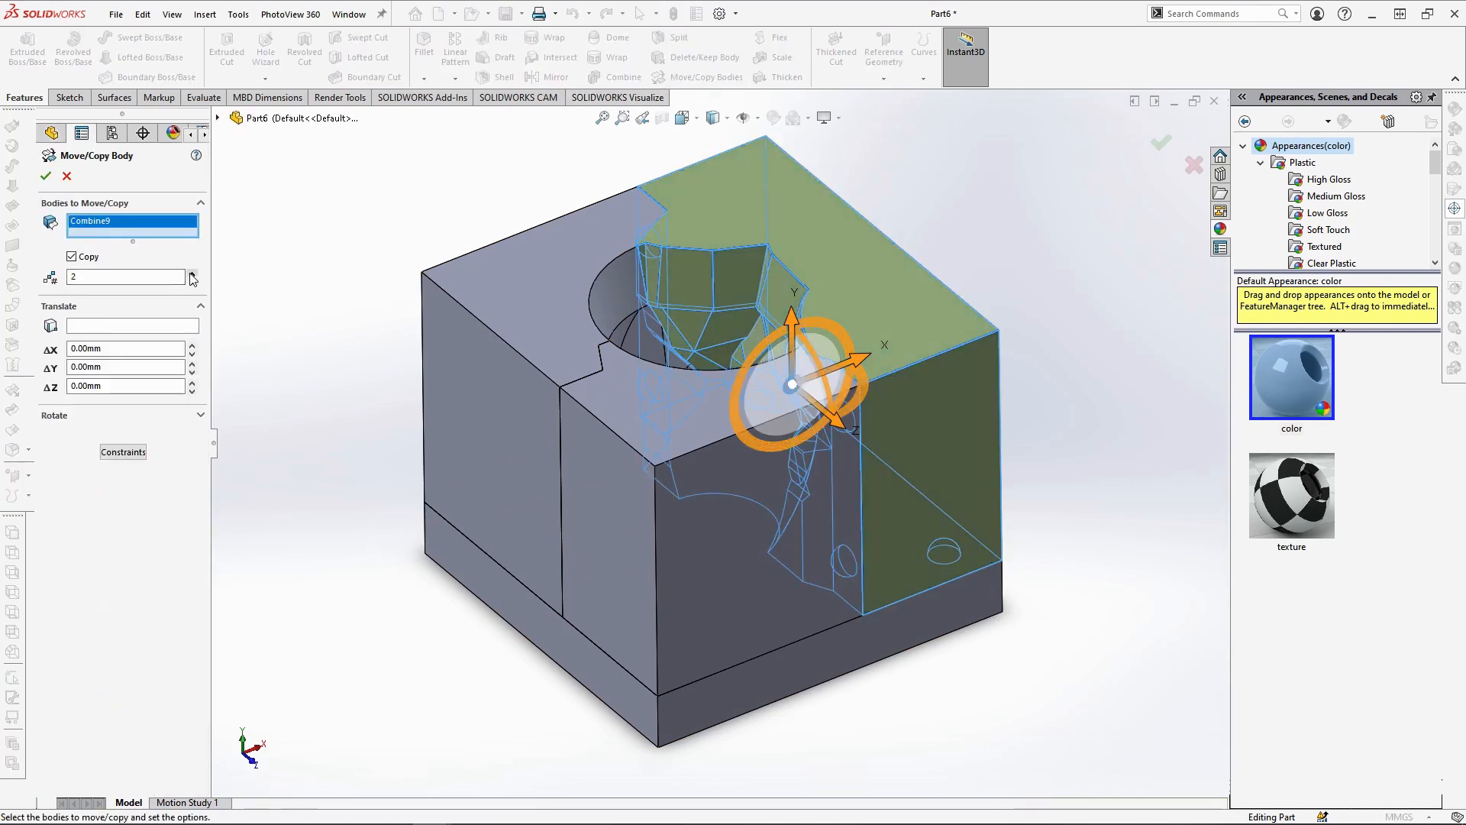
pyautogui.click(47, 177)
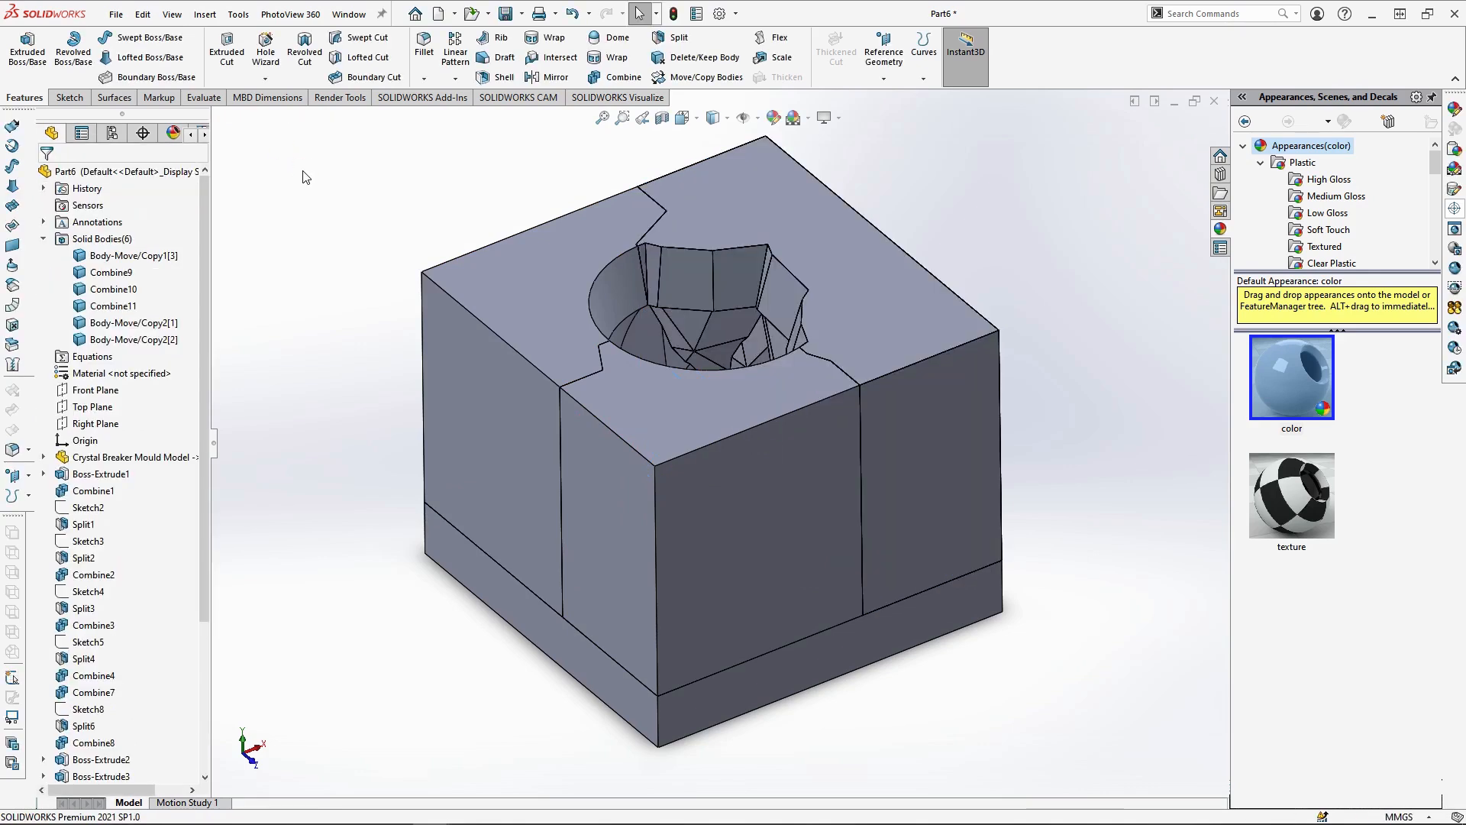
# Subtract one Combine9 copy from the Combine10 mould piece and another overlapping Combine9 body from the Combine11 piece
pyautogui.click(606, 77)
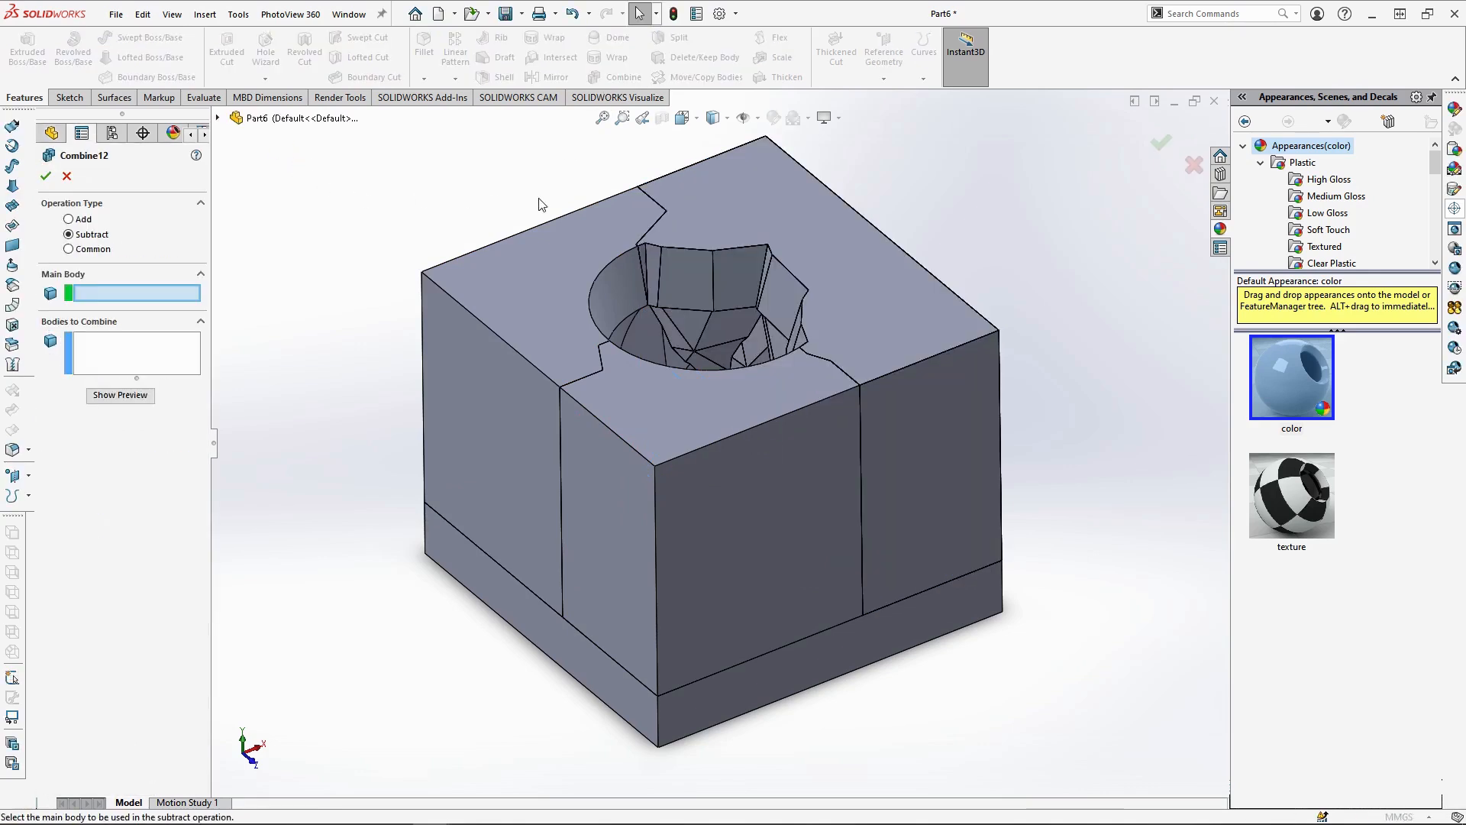
pyautogui.click(533, 246)
pyautogui.click(698, 224)
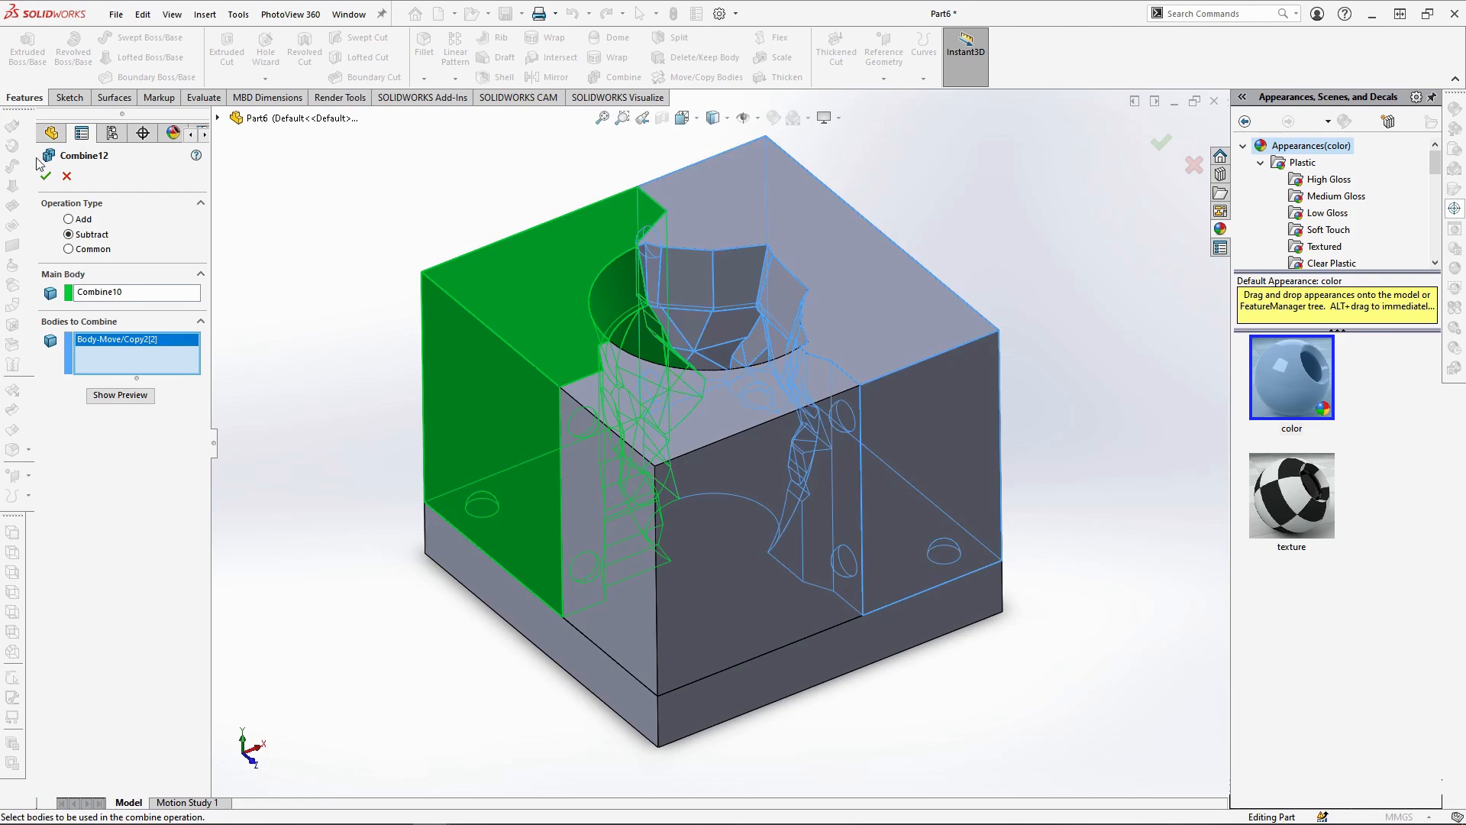
pyautogui.click(47, 177)
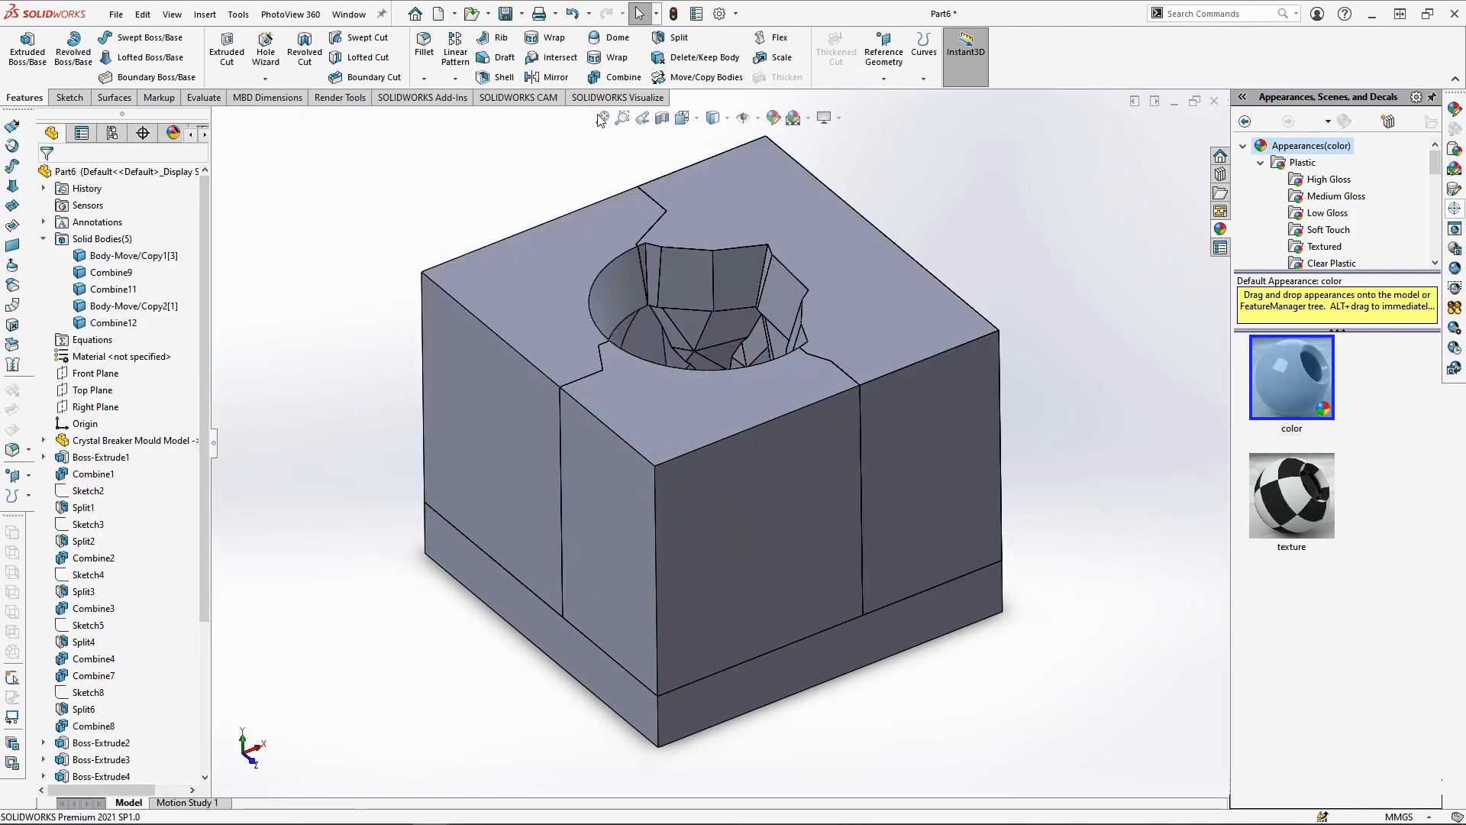
pyautogui.click(610, 76)
pyautogui.click(672, 504)
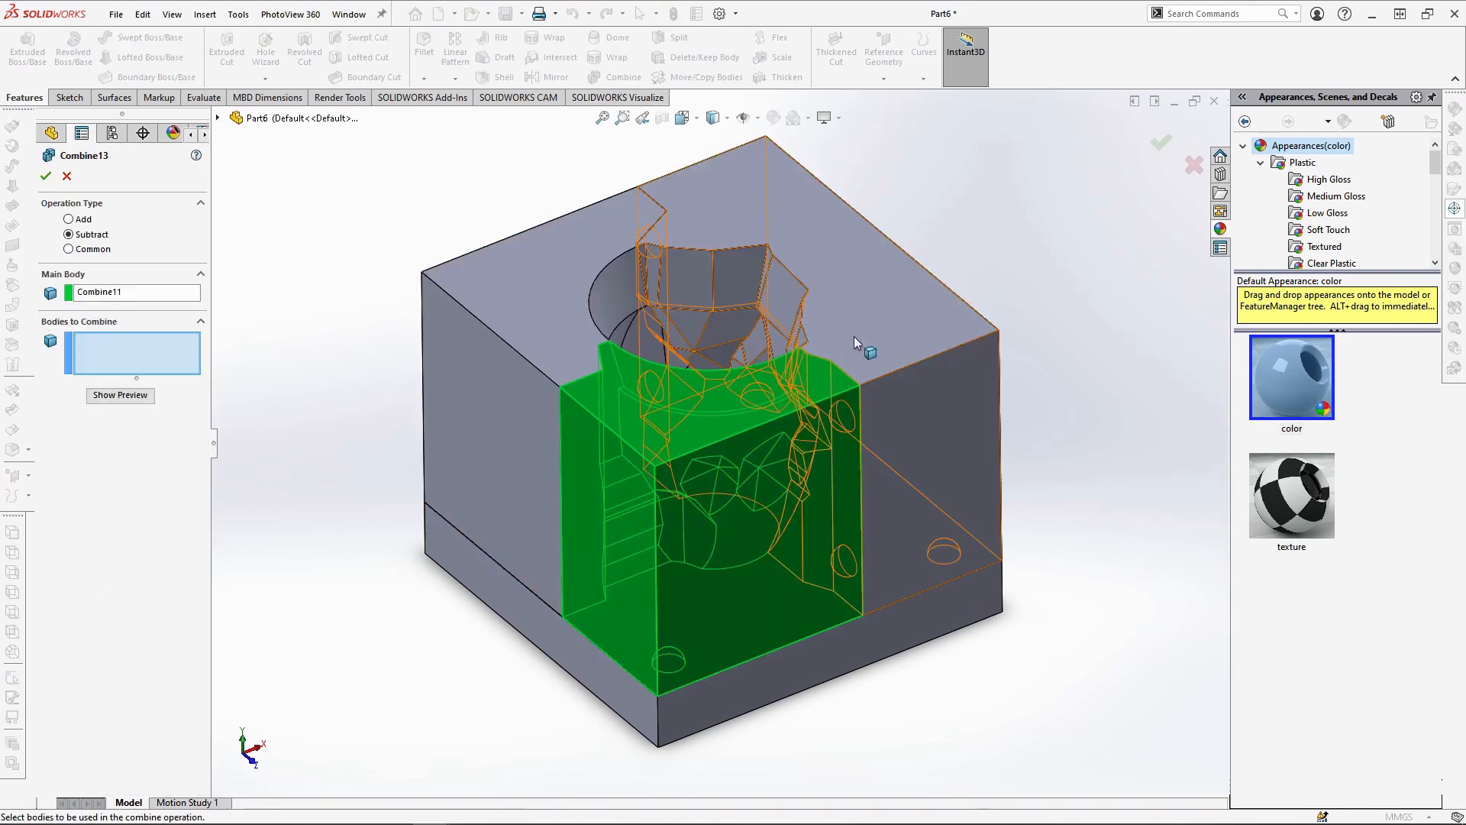
pyautogui.click(853, 336)
pyautogui.click(45, 177)
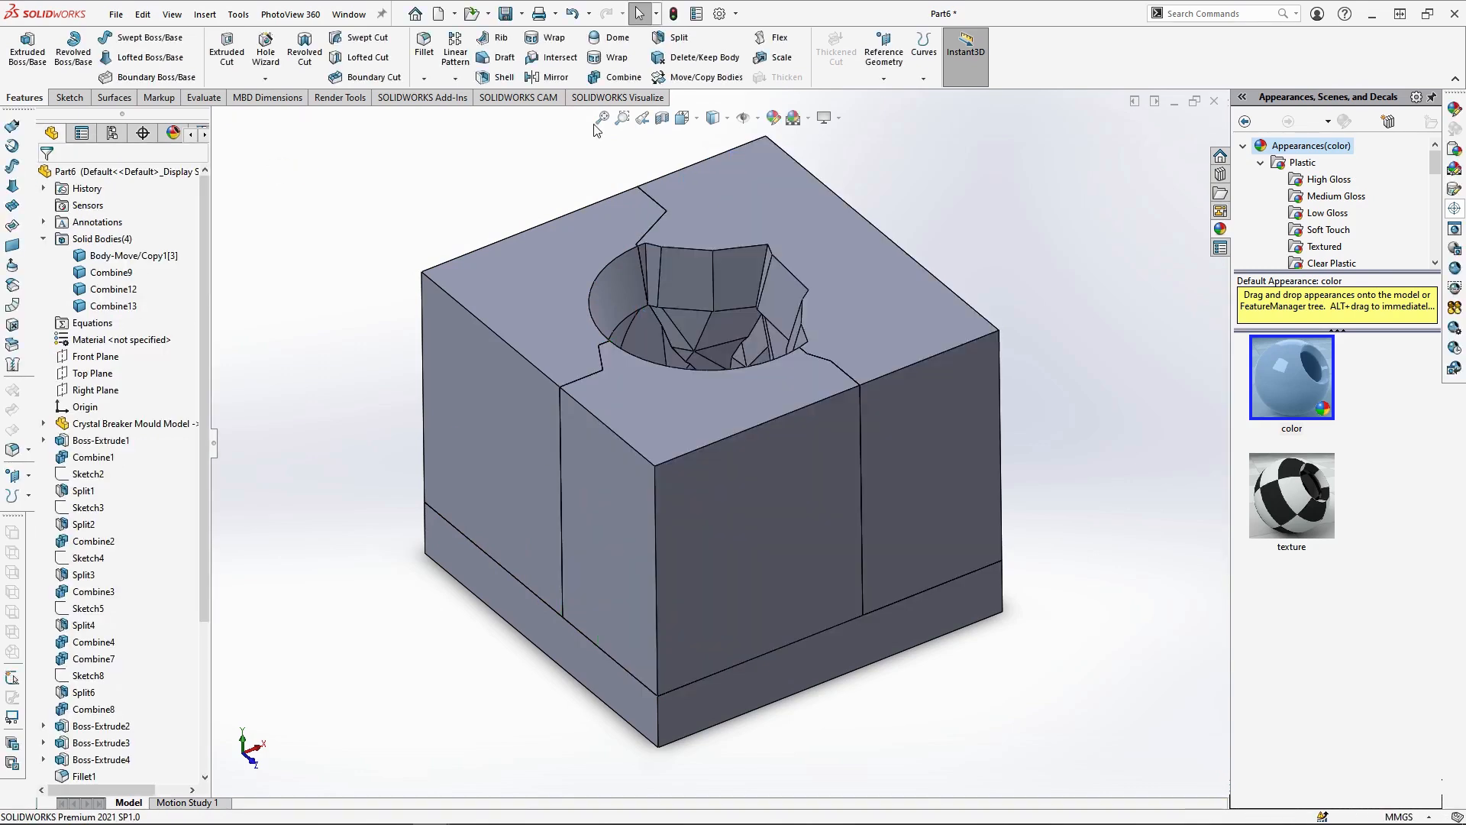
# Make one copy of the Combine12 mould piece in place and subtract Combine12 from the Combine13 piece
pyautogui.click(706, 77)
pyautogui.click(547, 319)
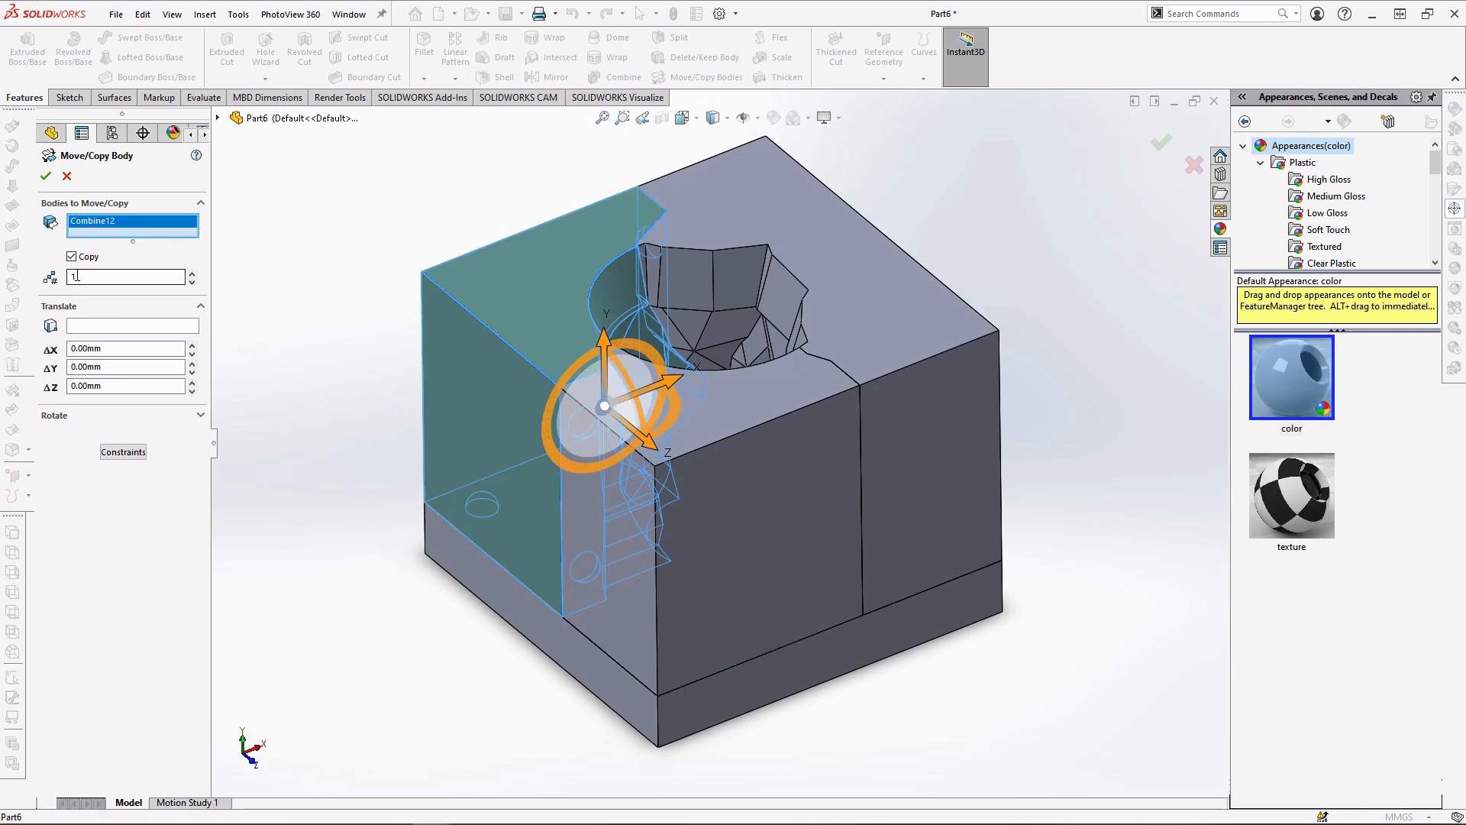
pyautogui.click(46, 176)
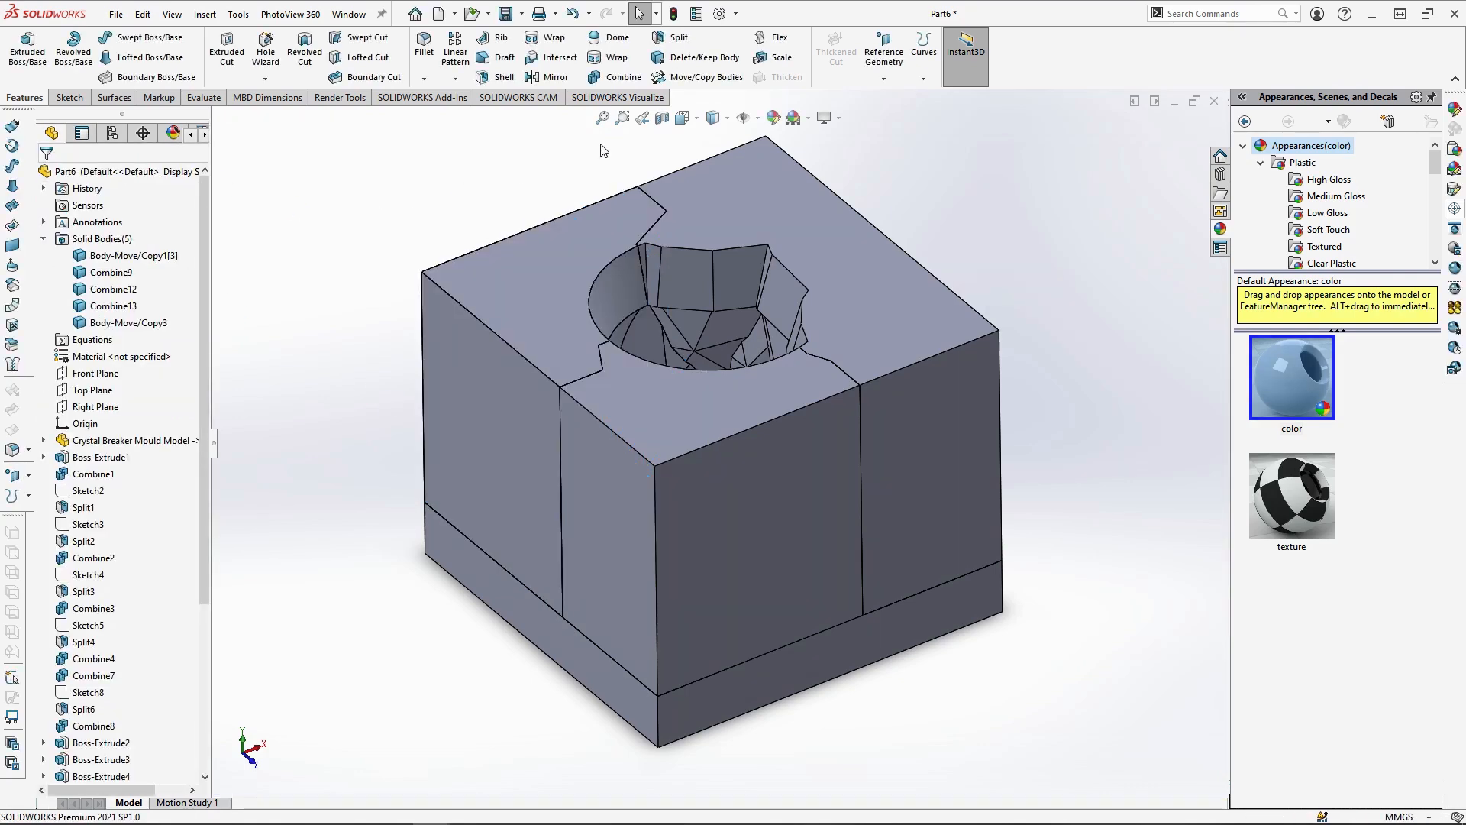
pyautogui.click(615, 76)
pyautogui.click(635, 448)
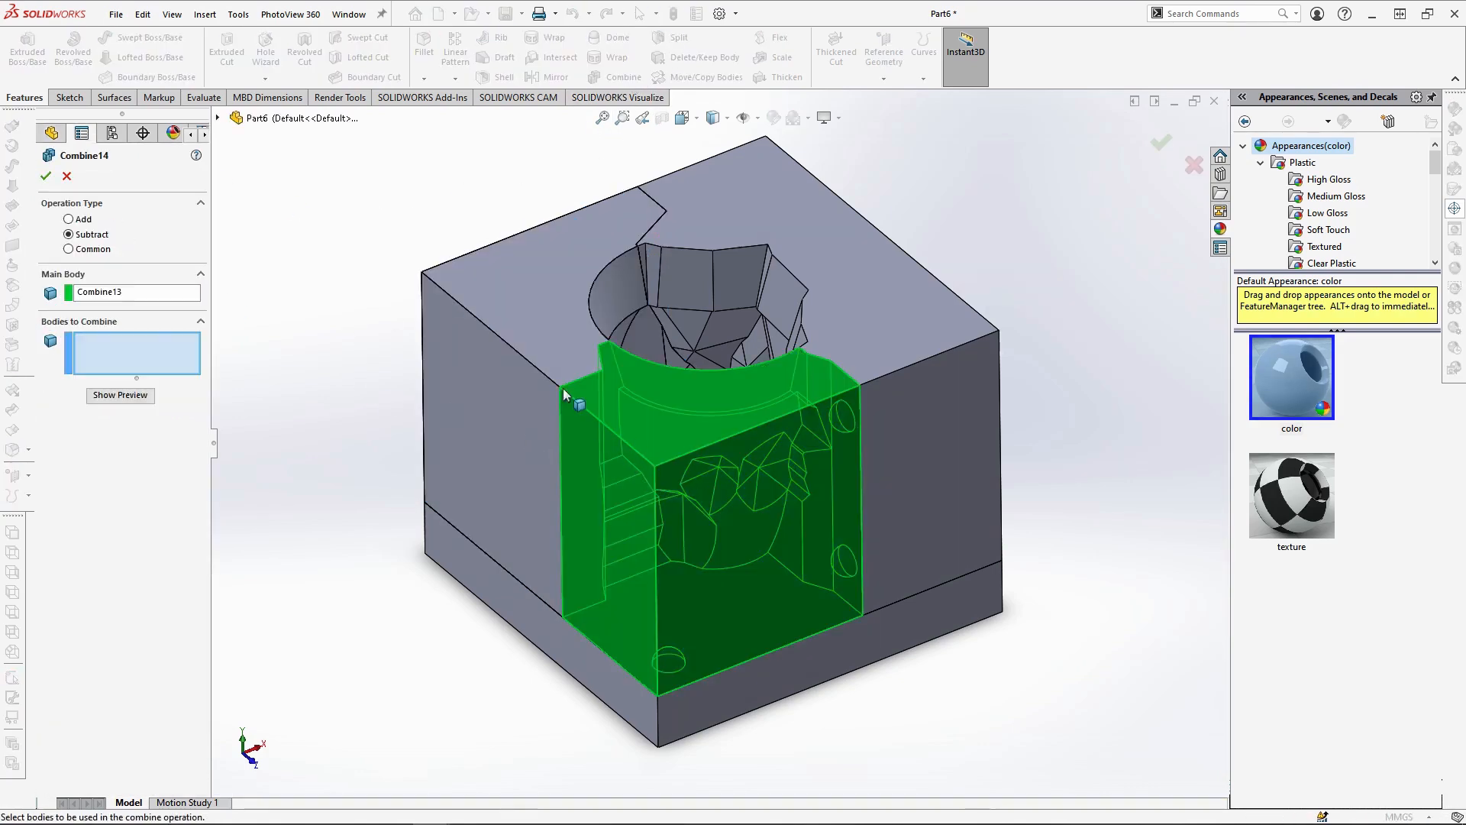
pyautogui.click(538, 346)
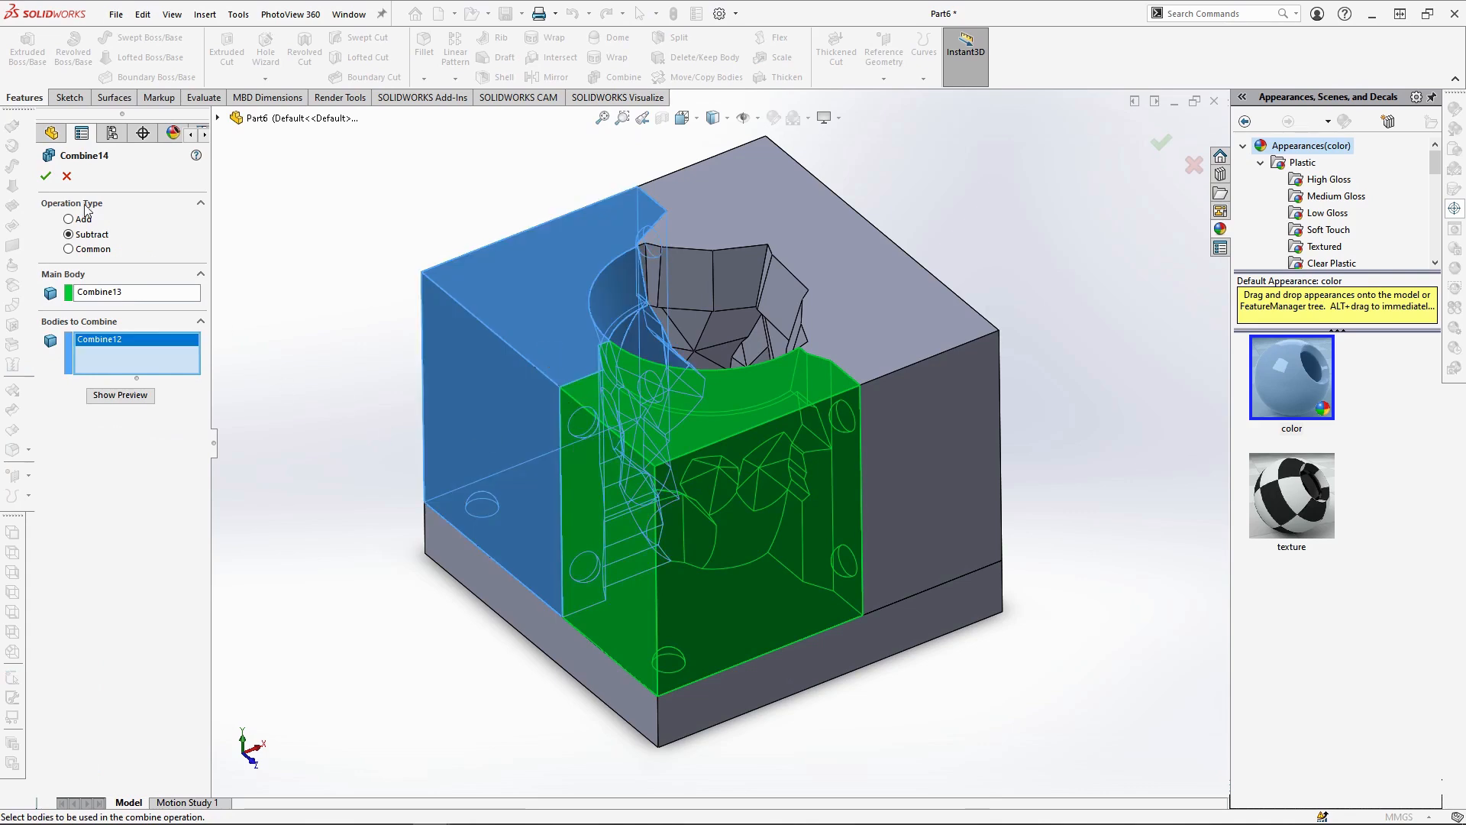
pyautogui.click(46, 176)
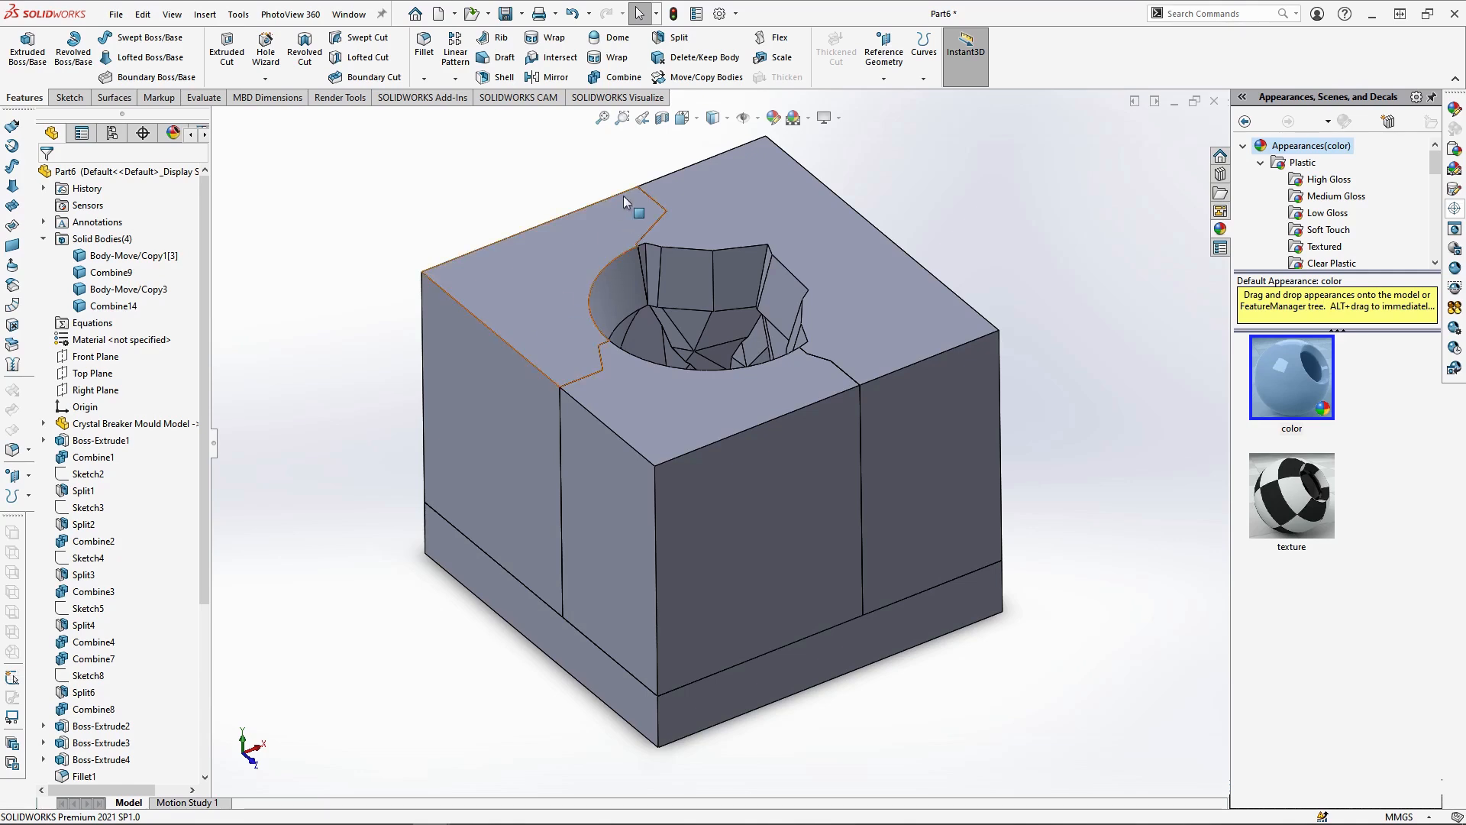
# Inspect the peg recesses in all mould pieces with hidden lines visible, and return to the shaded-with-edges display
pyautogui.click(715, 118)
pyautogui.click(715, 181)
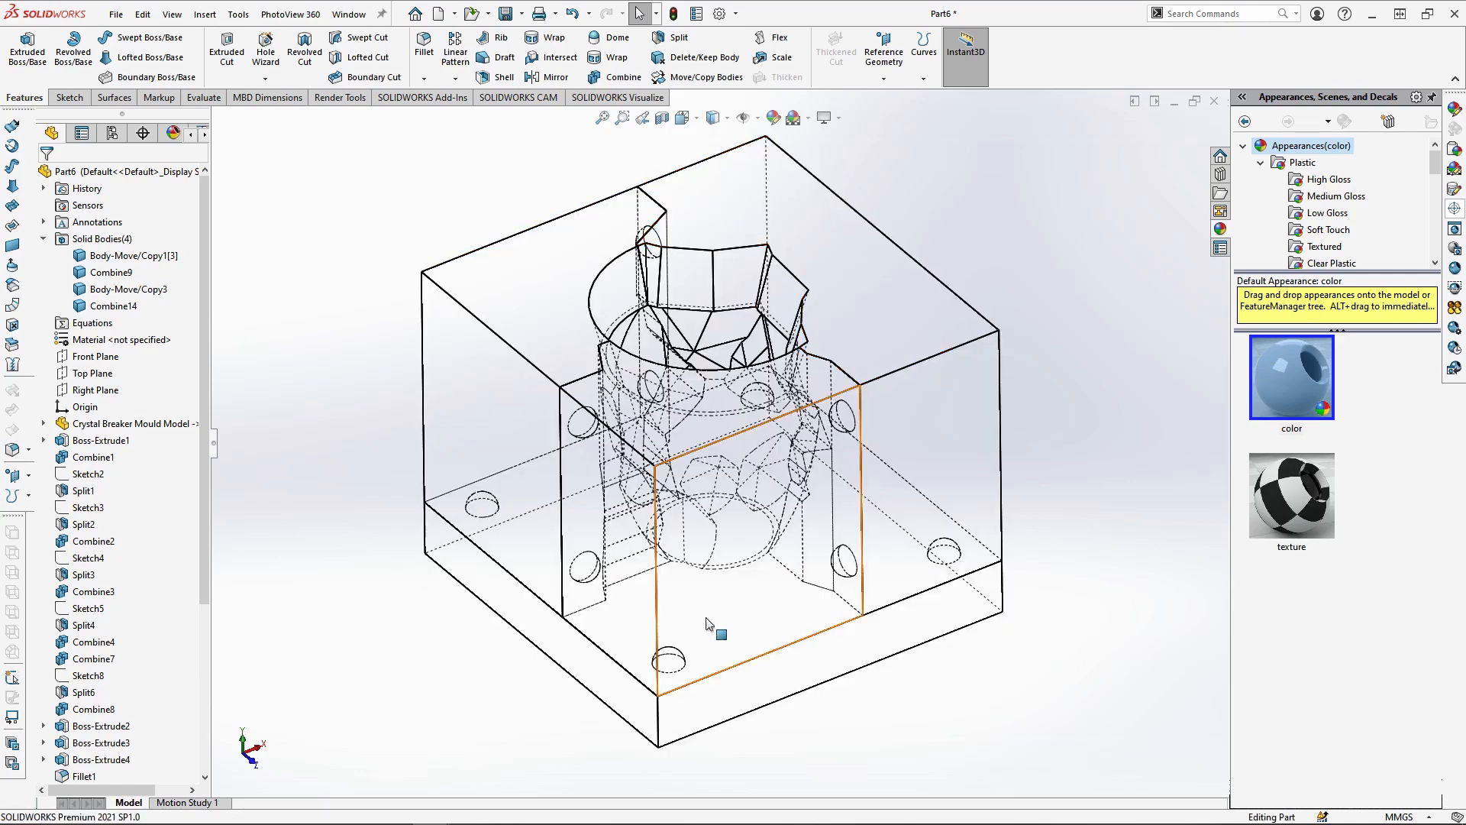
pyautogui.scroll(-6, 707, 625)
pyautogui.scroll(12, 730, 349)
pyautogui.scroll(-3, 754, 257)
pyautogui.scroll(-2, 693, 500)
pyautogui.click(715, 118)
pyautogui.click(716, 141)
# Hide the Combine9 piece to examine the peg recesses in the adjoining parting faces, and show it again
pyautogui.click(859, 418)
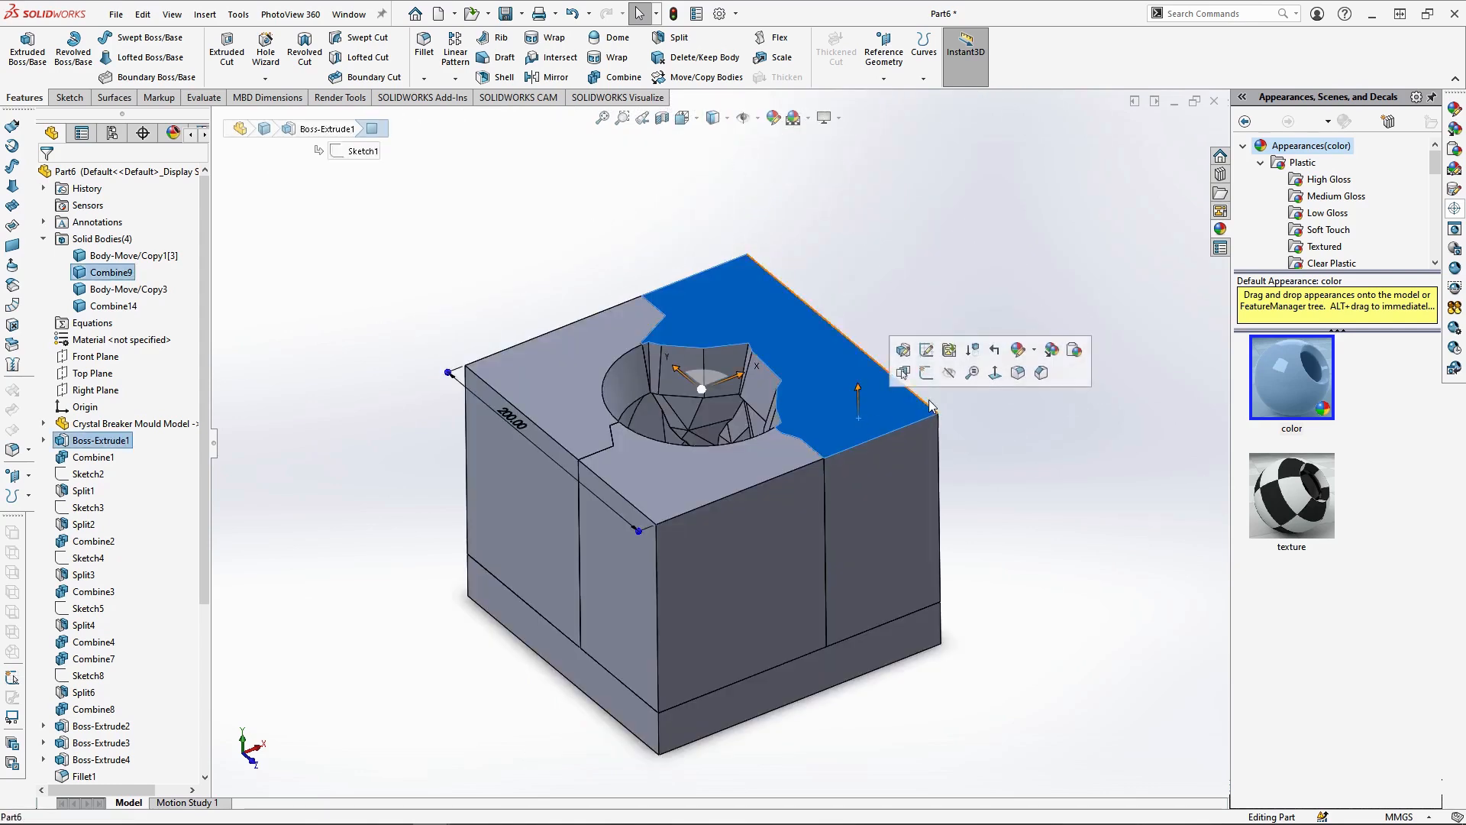
pyautogui.moveTo(930, 404); pyautogui.dragTo(549, 466, button='middle')
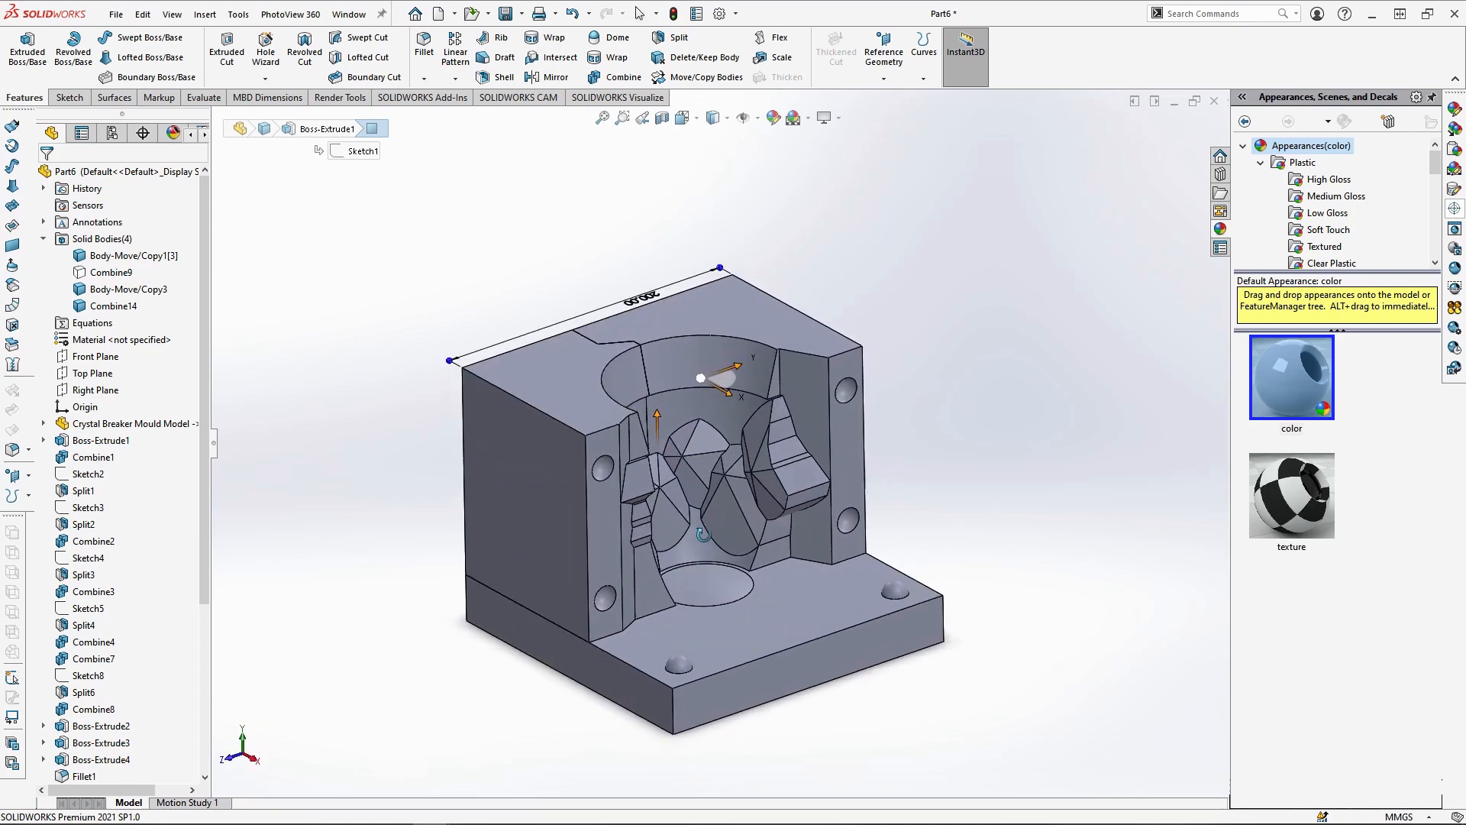
pyautogui.click(111, 273)
pyautogui.click(116, 245)
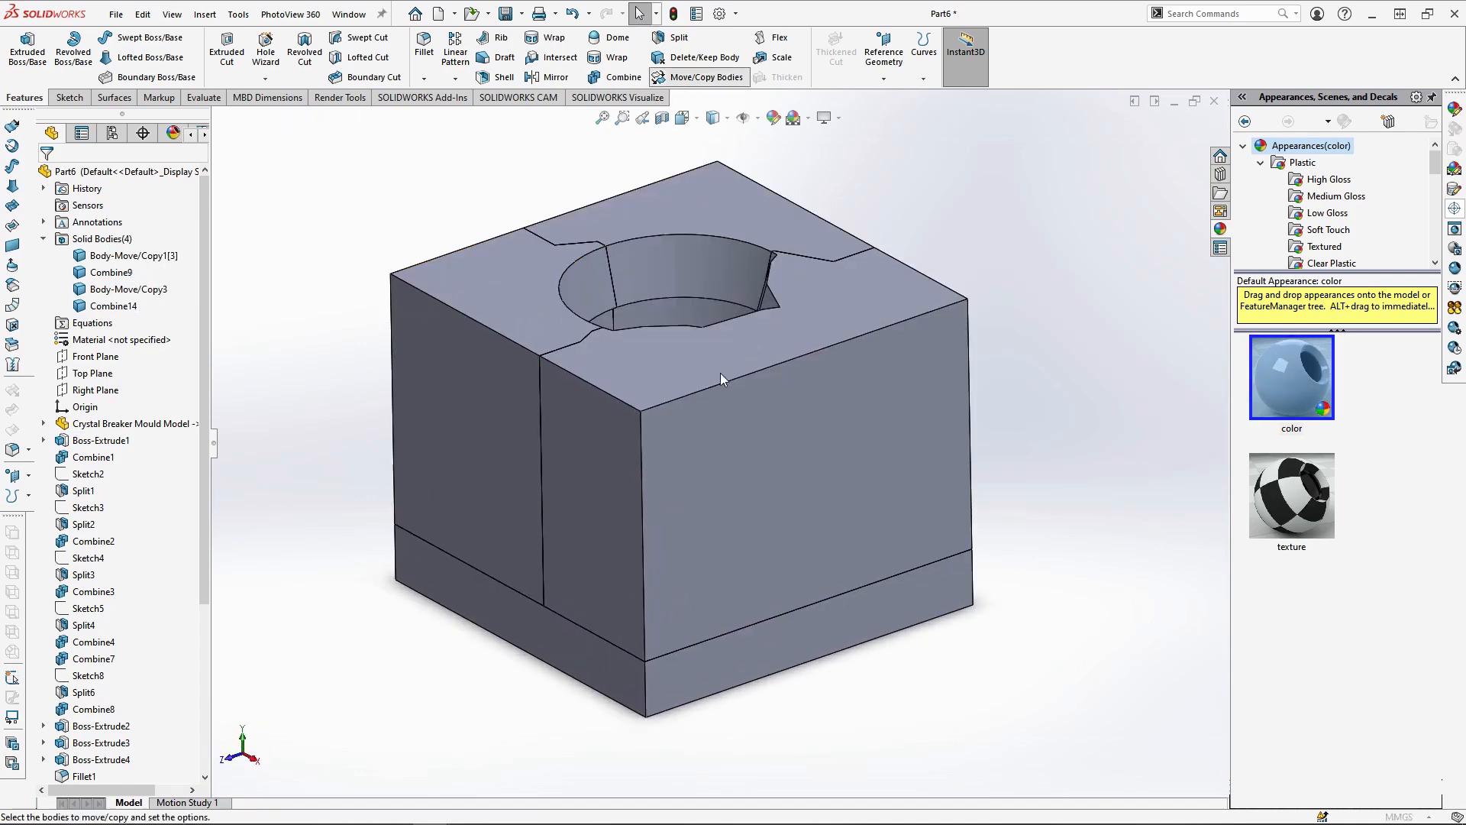
# Move the Combine9 piece about 181 mm in X and the Body-Move/Copy3 piece about -91 mm in X and -48 mm in Z, without copying
pyautogui.moveTo(794, 466); pyautogui.dragTo(937, 577)
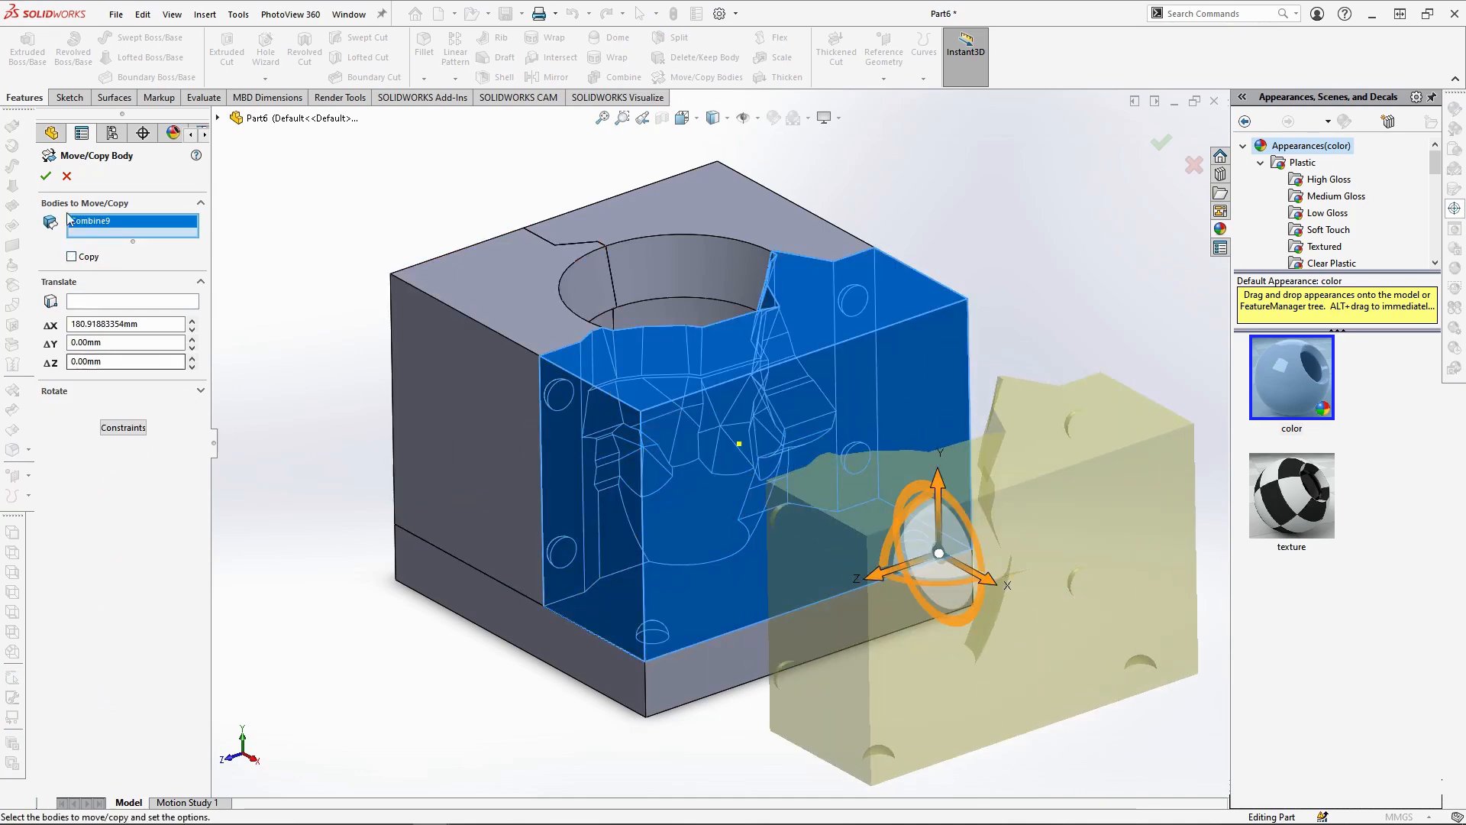
pyautogui.click(46, 176)
pyautogui.click(706, 77)
pyautogui.click(753, 217)
pyautogui.moveTo(750, 394); pyautogui.dragTo(636, 284)
pyautogui.moveTo(527, 330); pyautogui.dragTo(569, 294)
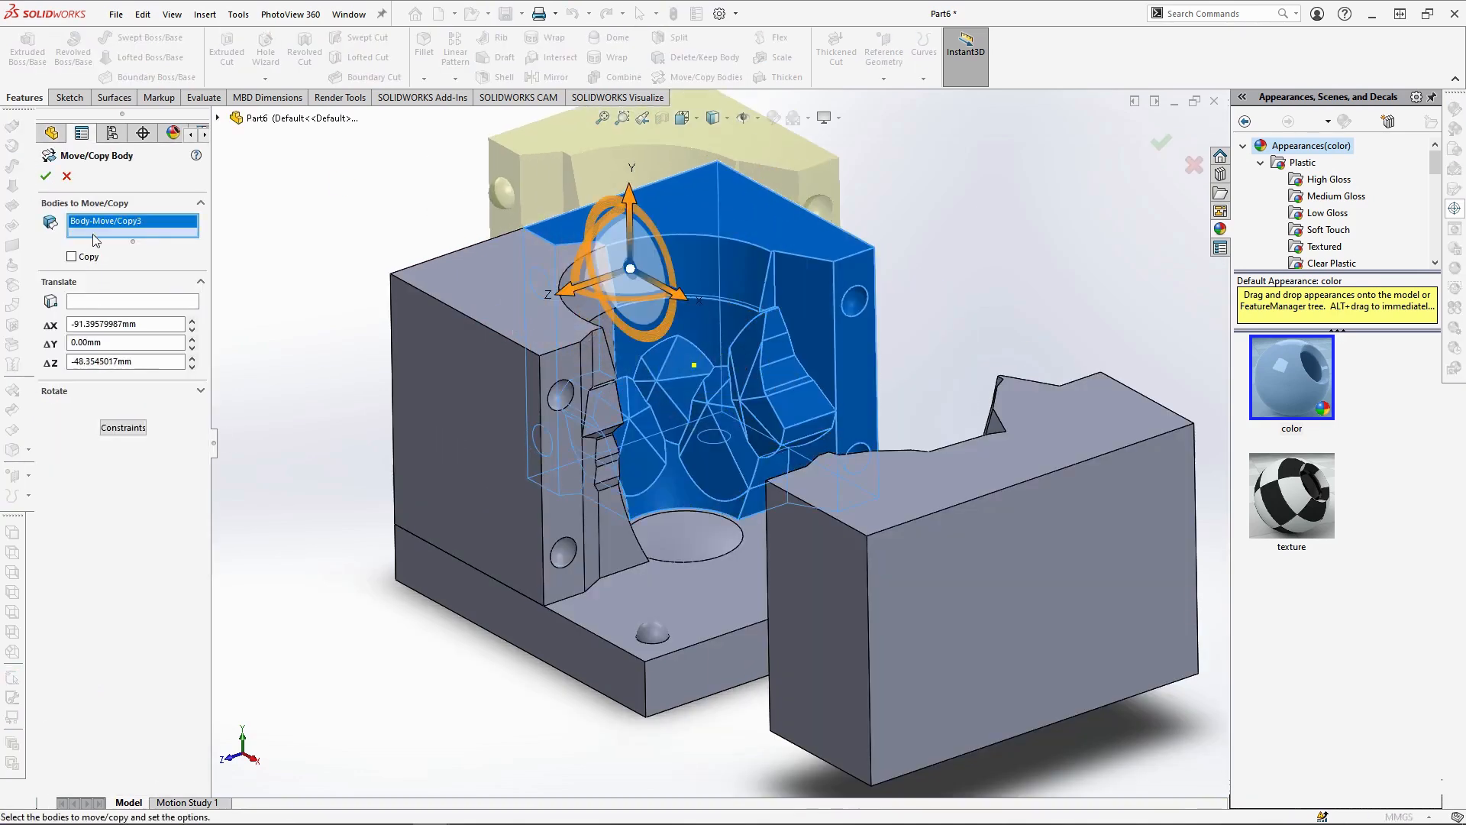
pyautogui.click(46, 177)
# Move the Combine14 mould piece -130 mm in X, away from the base, without copying
pyautogui.click(706, 77)
pyautogui.click(579, 433)
pyautogui.moveTo(607, 440); pyautogui.dragTo(428, 343)
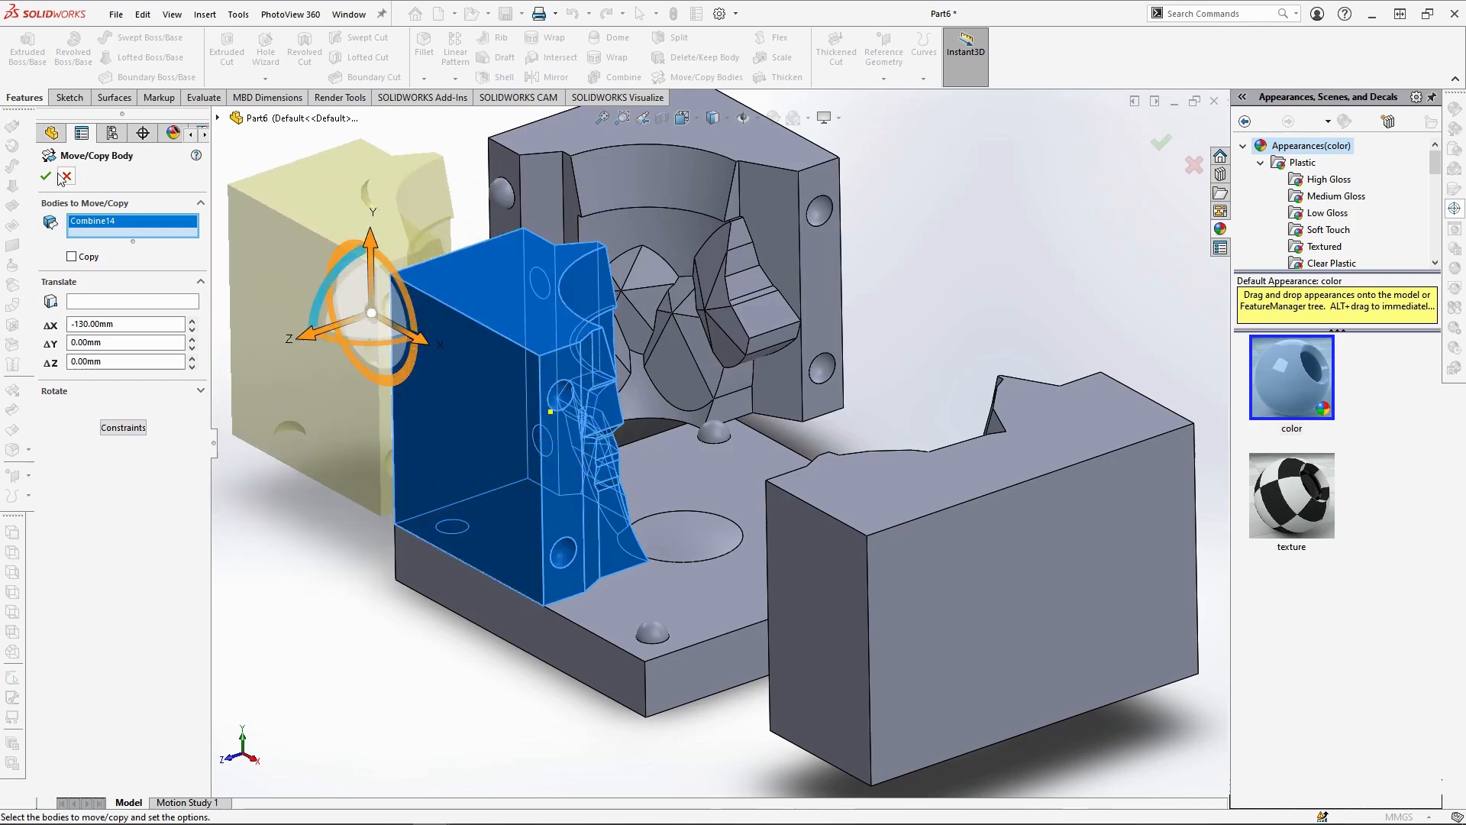
pyautogui.click(46, 176)
pyautogui.moveTo(579, 521); pyautogui.dragTo(741, 487, button='middle')
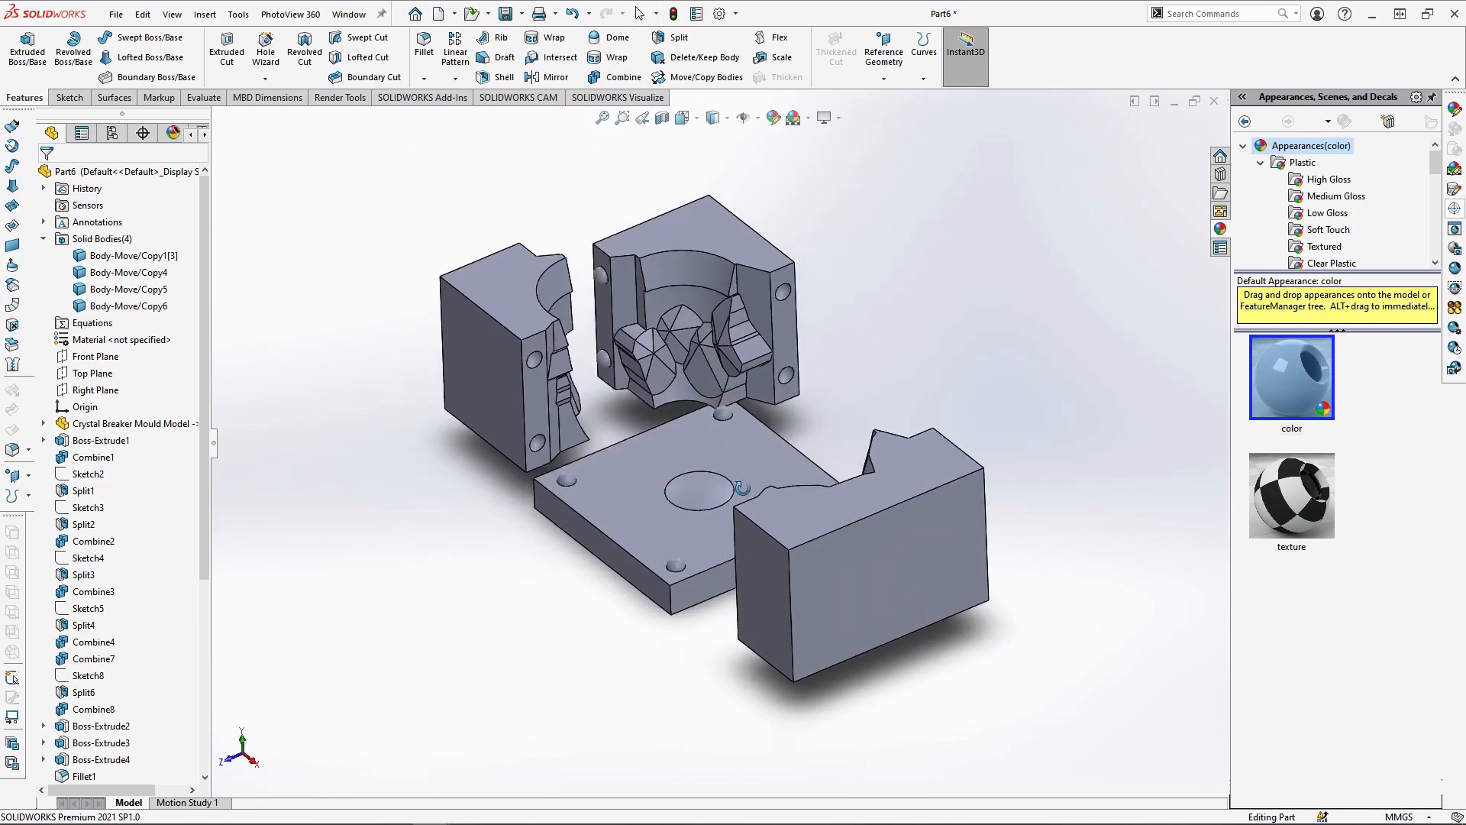
# Roll the feature history back to just after Combine14, before the three body moves that explode the mould
pyautogui.press('Escape')
pyautogui.scroll(-6, 80, 764)
pyautogui.moveTo(168, 767); pyautogui.dragTo(167, 720)
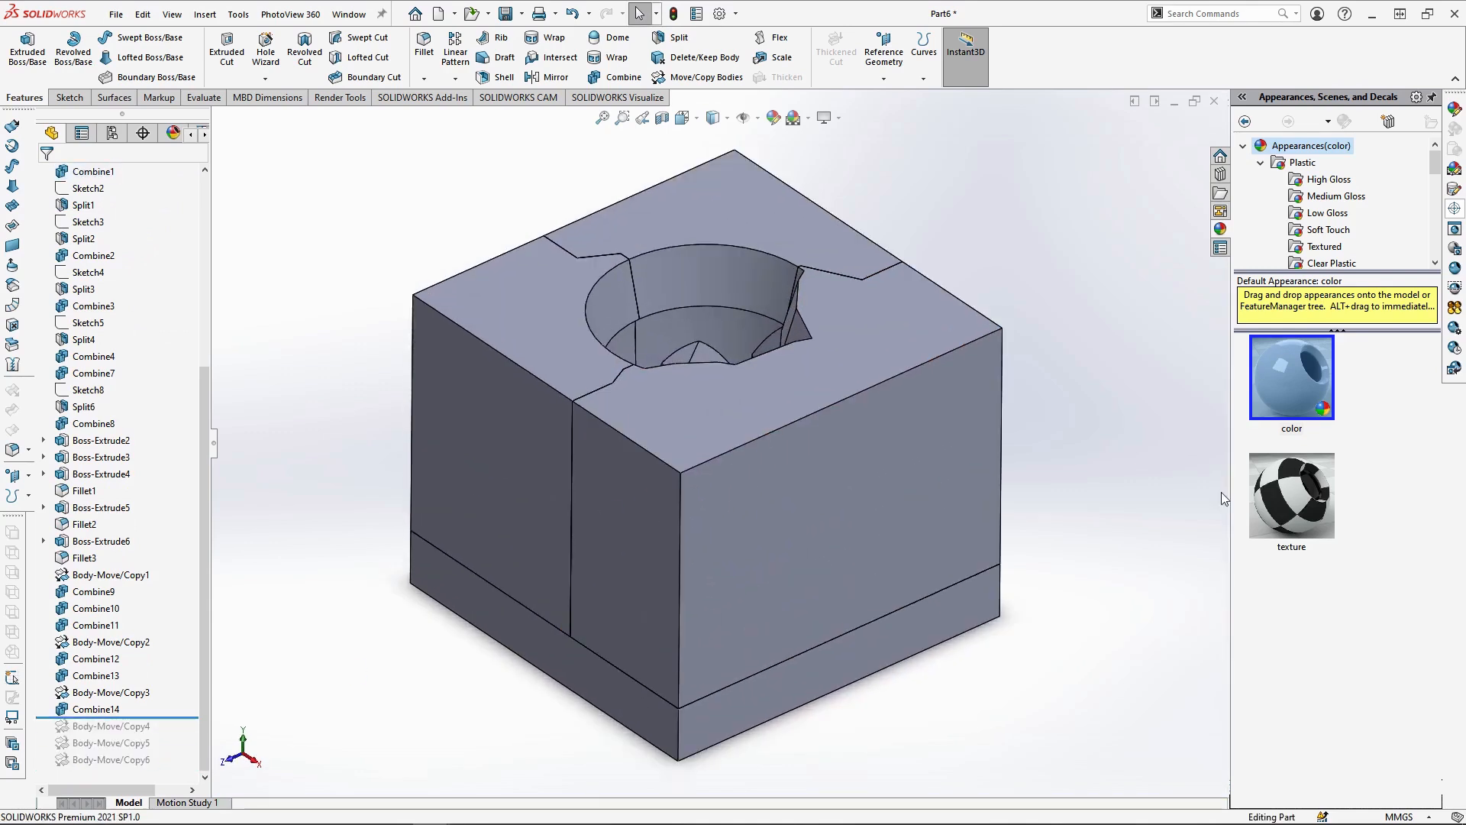
# Save the part as Crystal Breaker Mould in the Beaker Parts folder
pyautogui.hotkey('ctrl', 's')
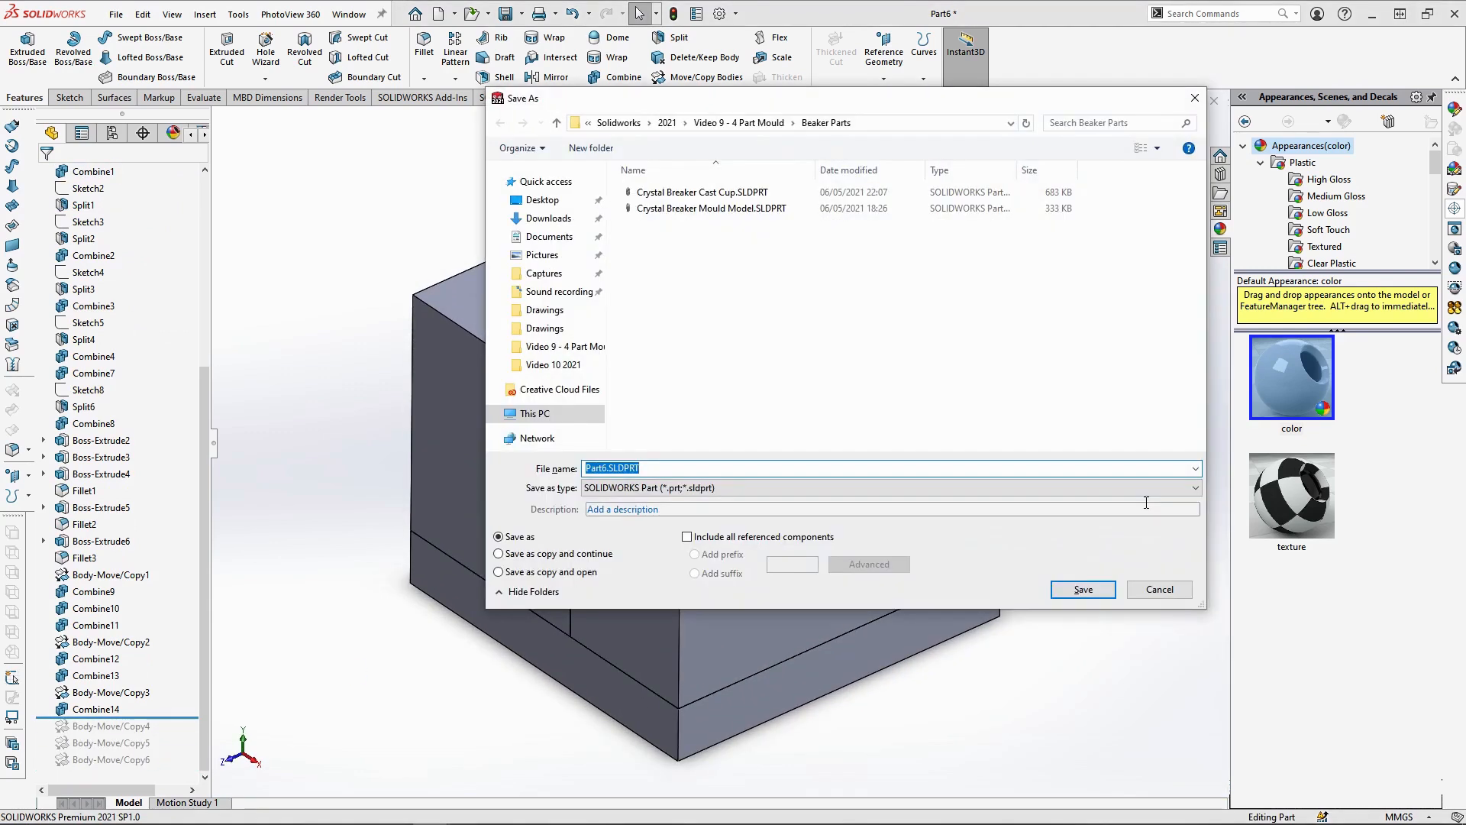
pyautogui.click(725, 200)
pyautogui.doubleClick(730, 469)
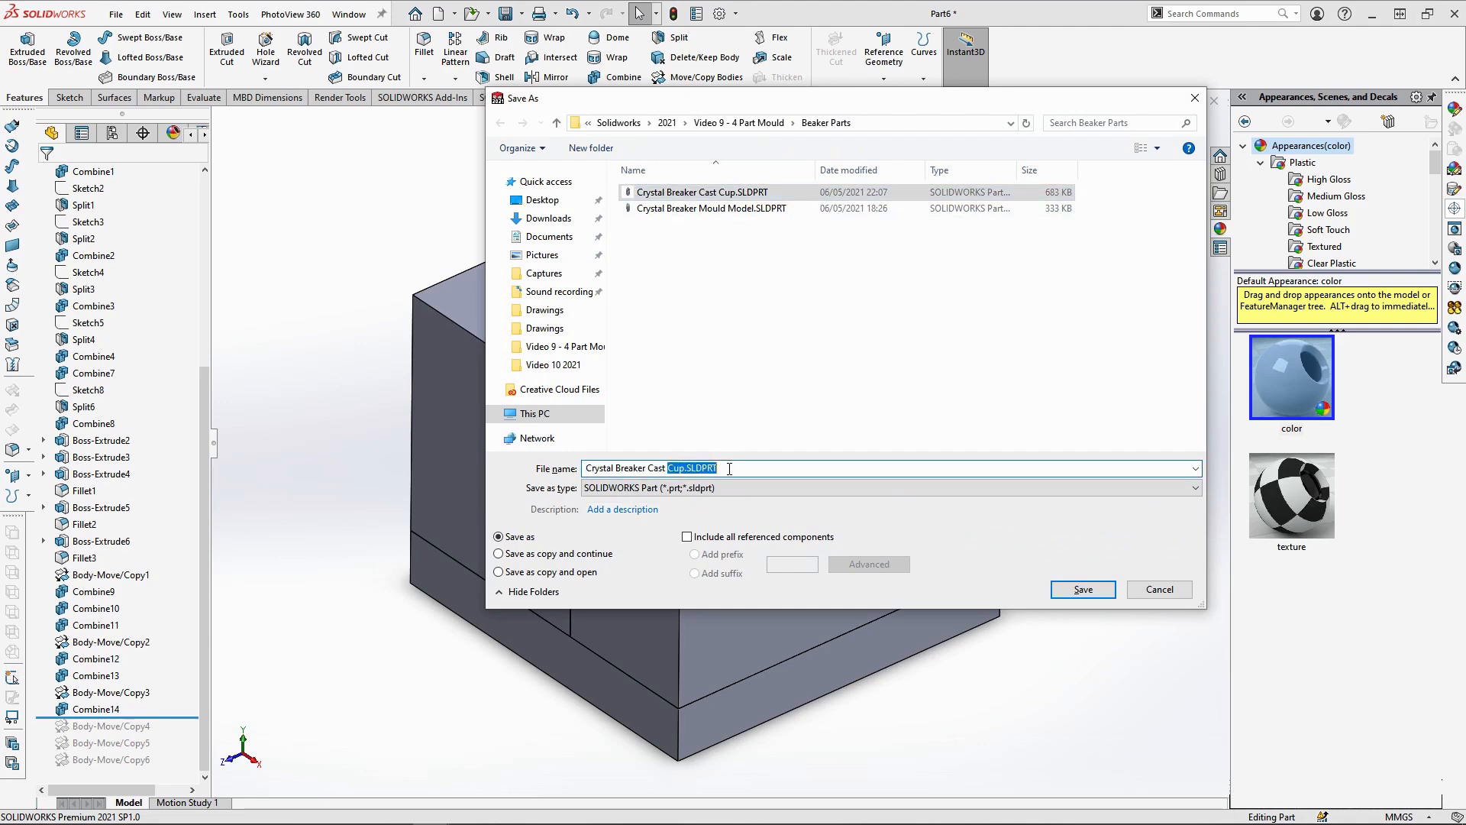
pyautogui.write('M')
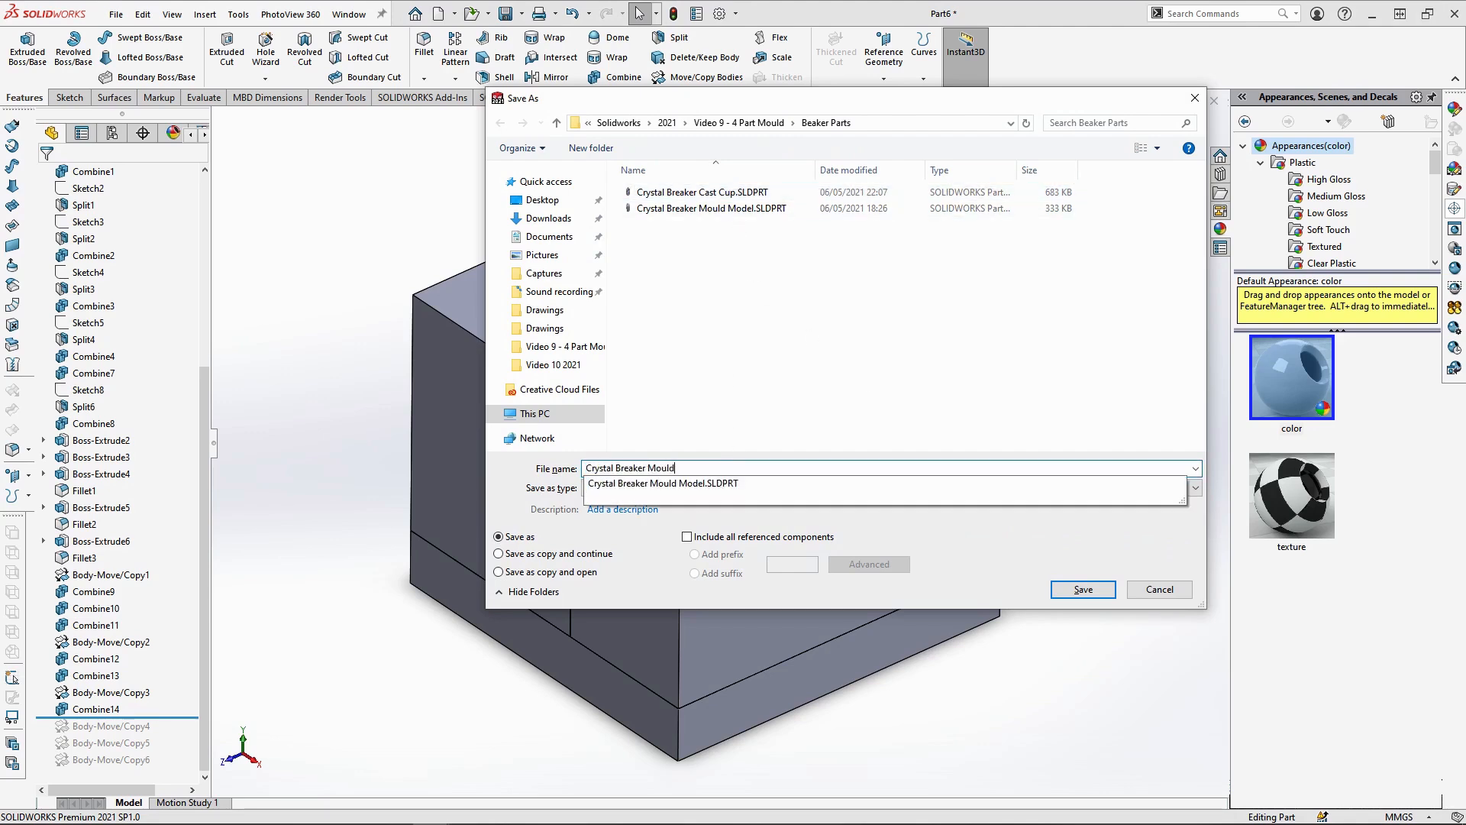
pyautogui.write('ould')
pyautogui.press('Return')
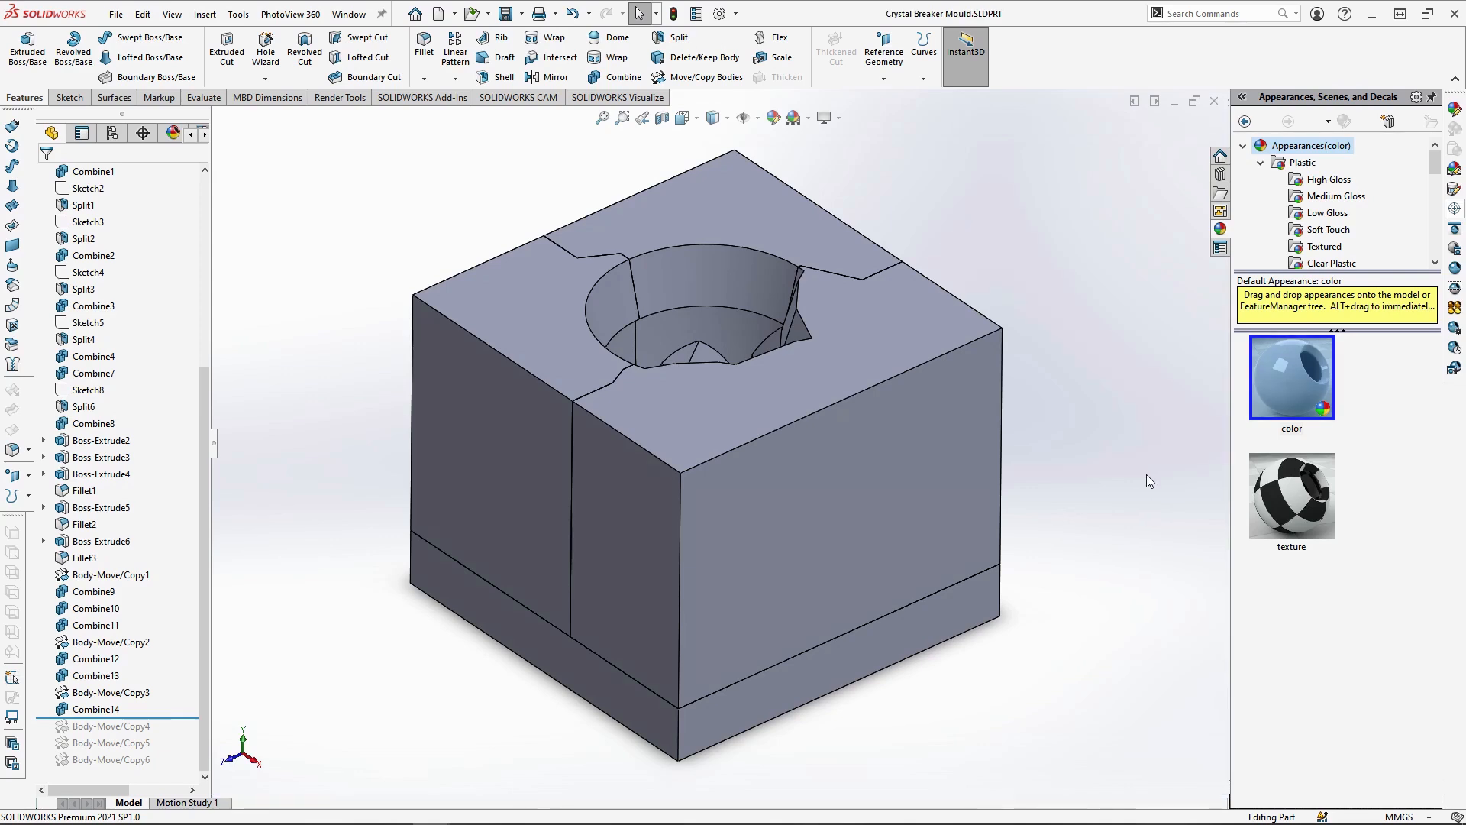
# Switch to the open 4 Part Mould Assembly document and examine the mould pieces and cast cups from several angles
pyautogui.click(349, 15)
pyautogui.click(402, 201)
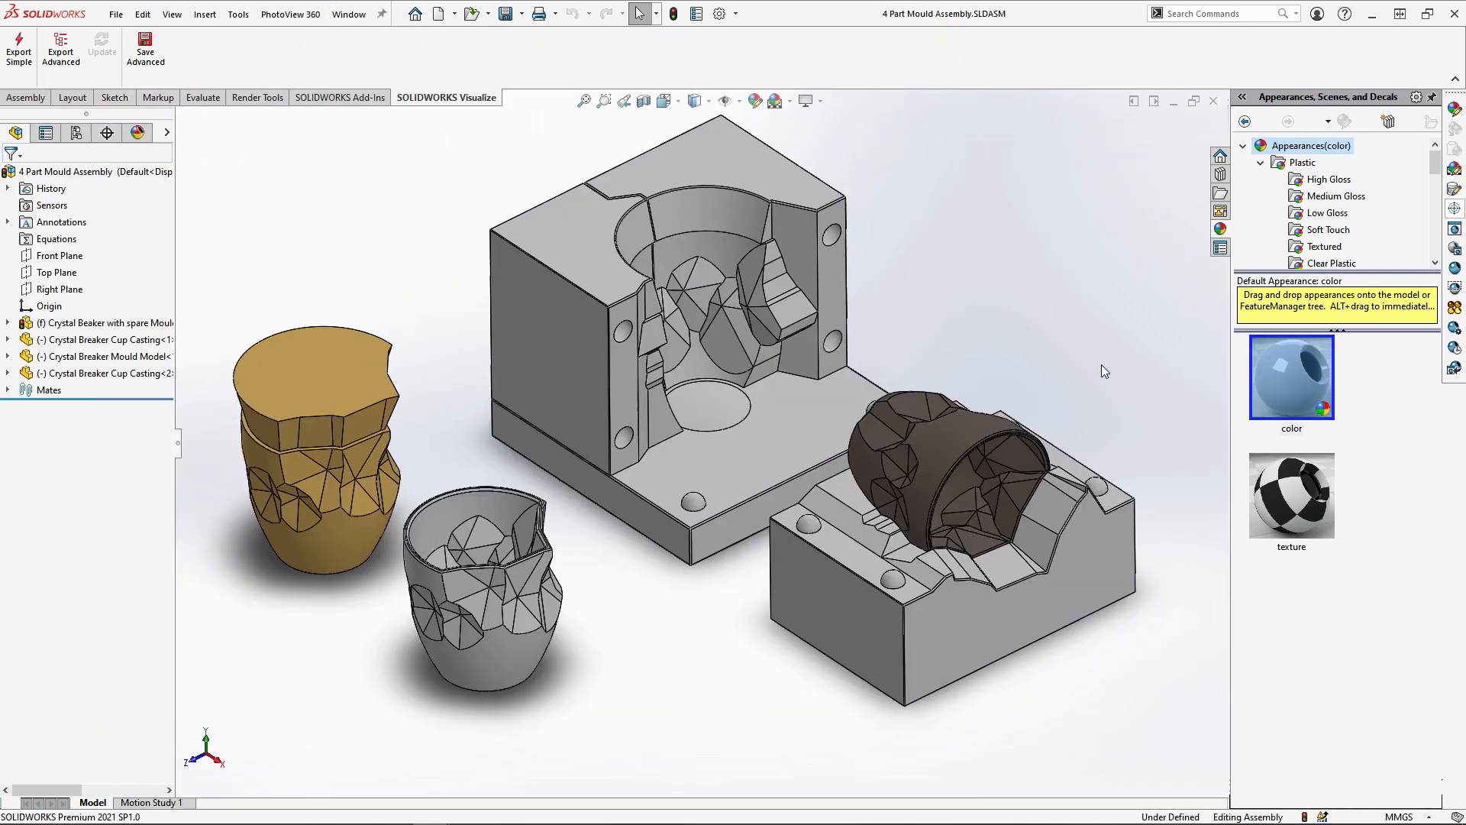
pyautogui.moveTo(965, 392); pyautogui.dragTo(493, 454, button='middle')
pyautogui.scroll(2, 664, 533)
pyautogui.moveTo(670, 529); pyautogui.dragTo(937, 478, button='middle')
pyautogui.scroll(-1, 928, 475)
pyautogui.scroll(-1, 794, 519)
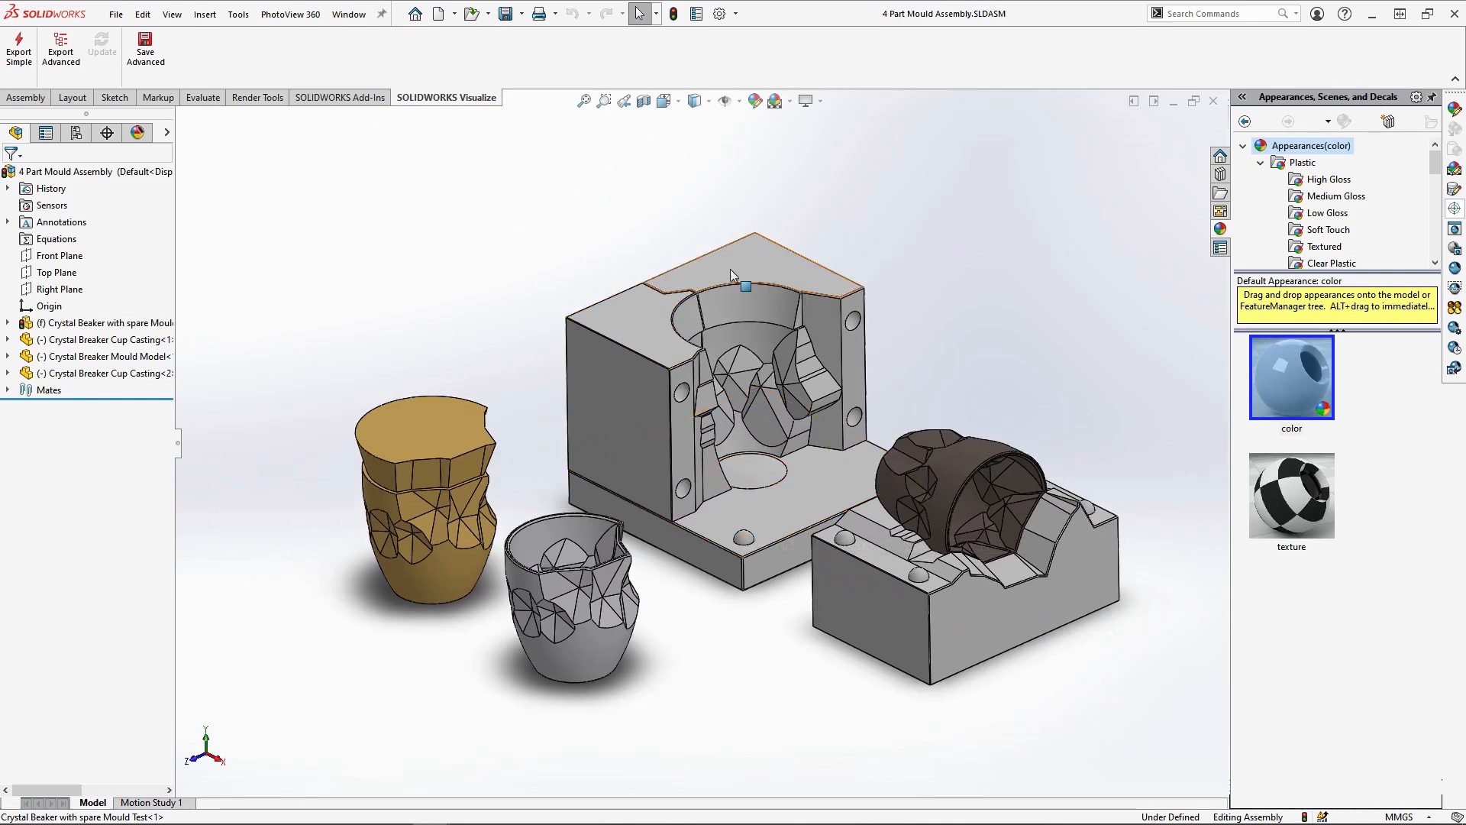